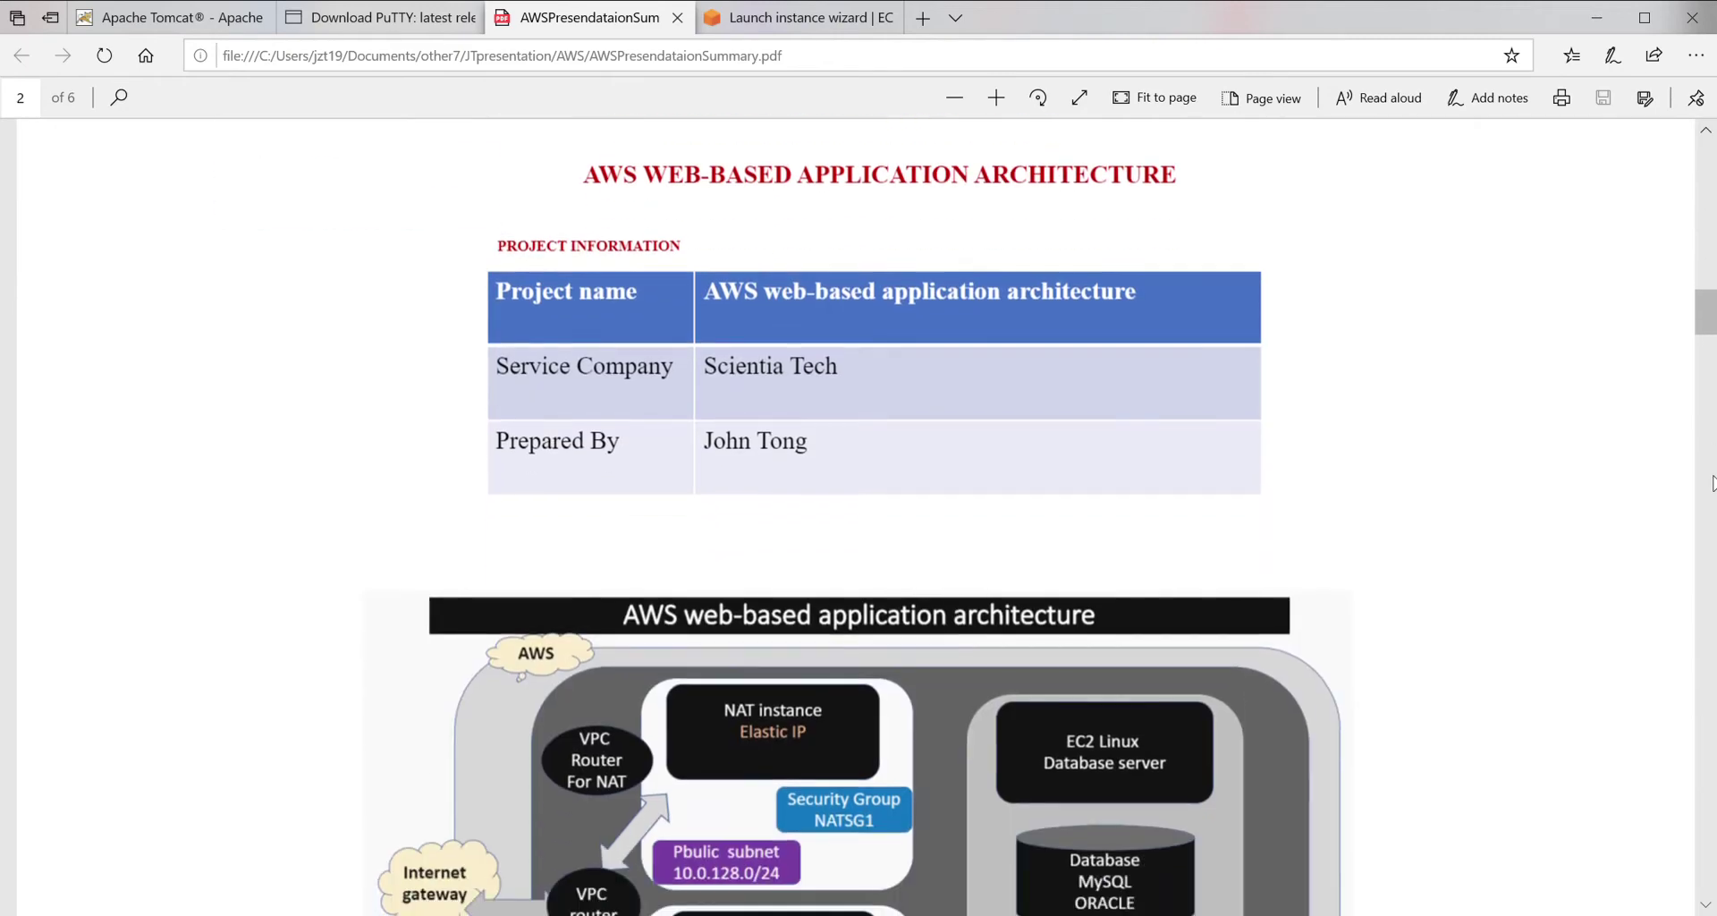
# Review the PDF's architecture diagram, the video series table and the inbound and outbound rules listed for each security group.
pyautogui.scroll(-1, 1711, 483)
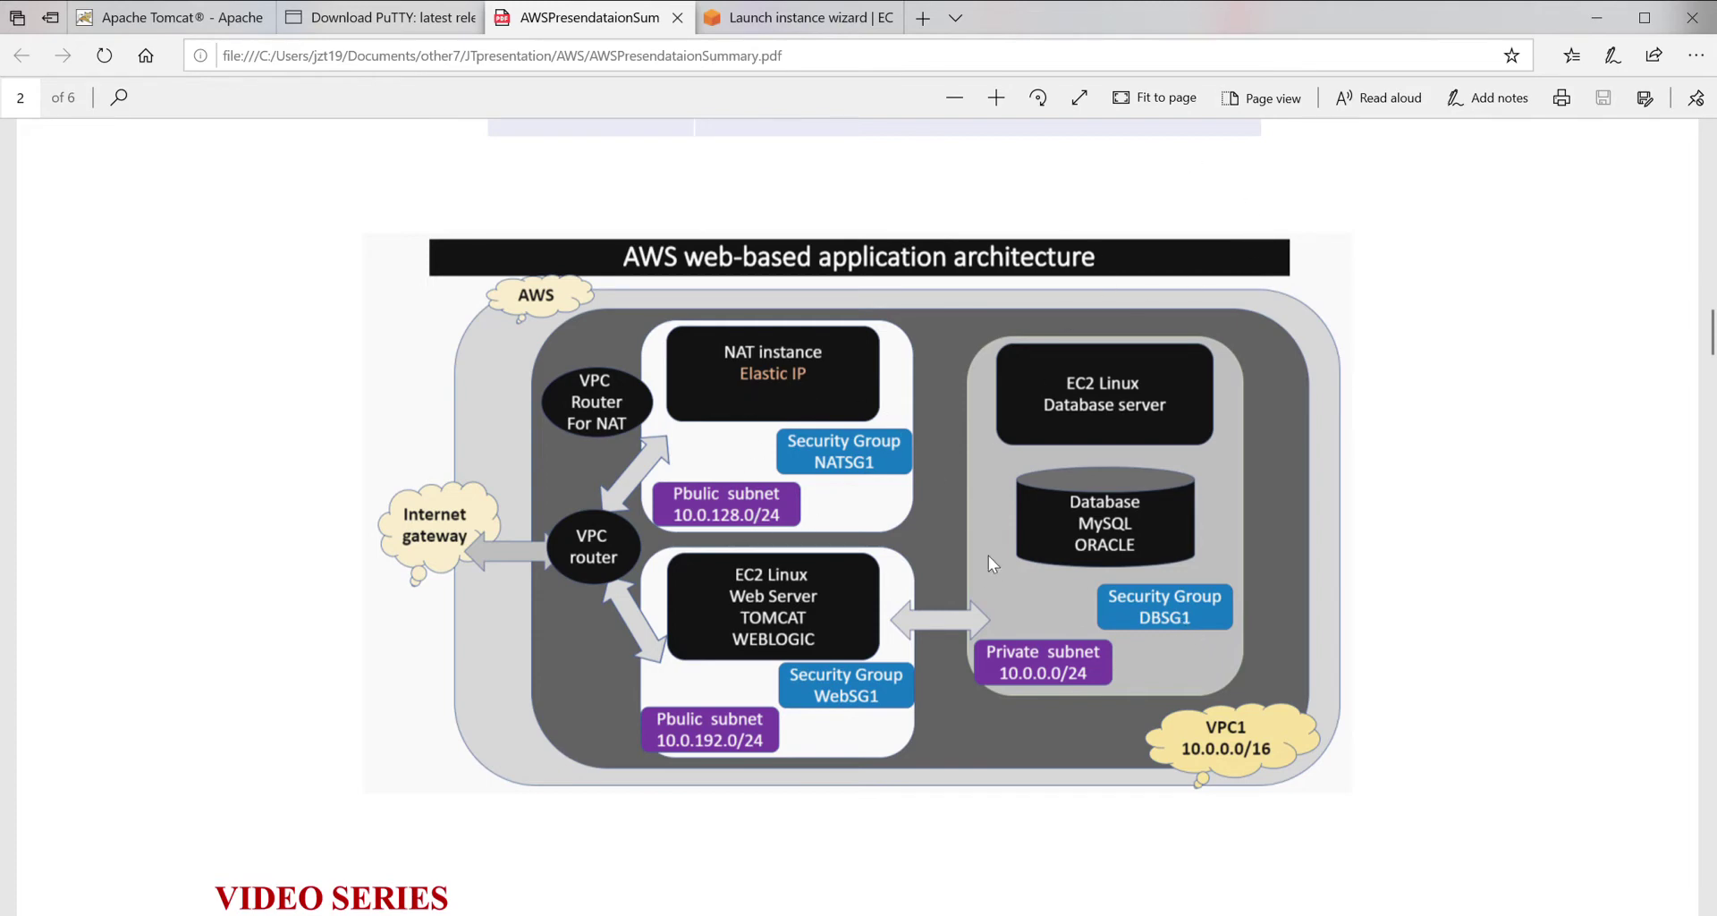
pyautogui.scroll(-10, 977, 540)
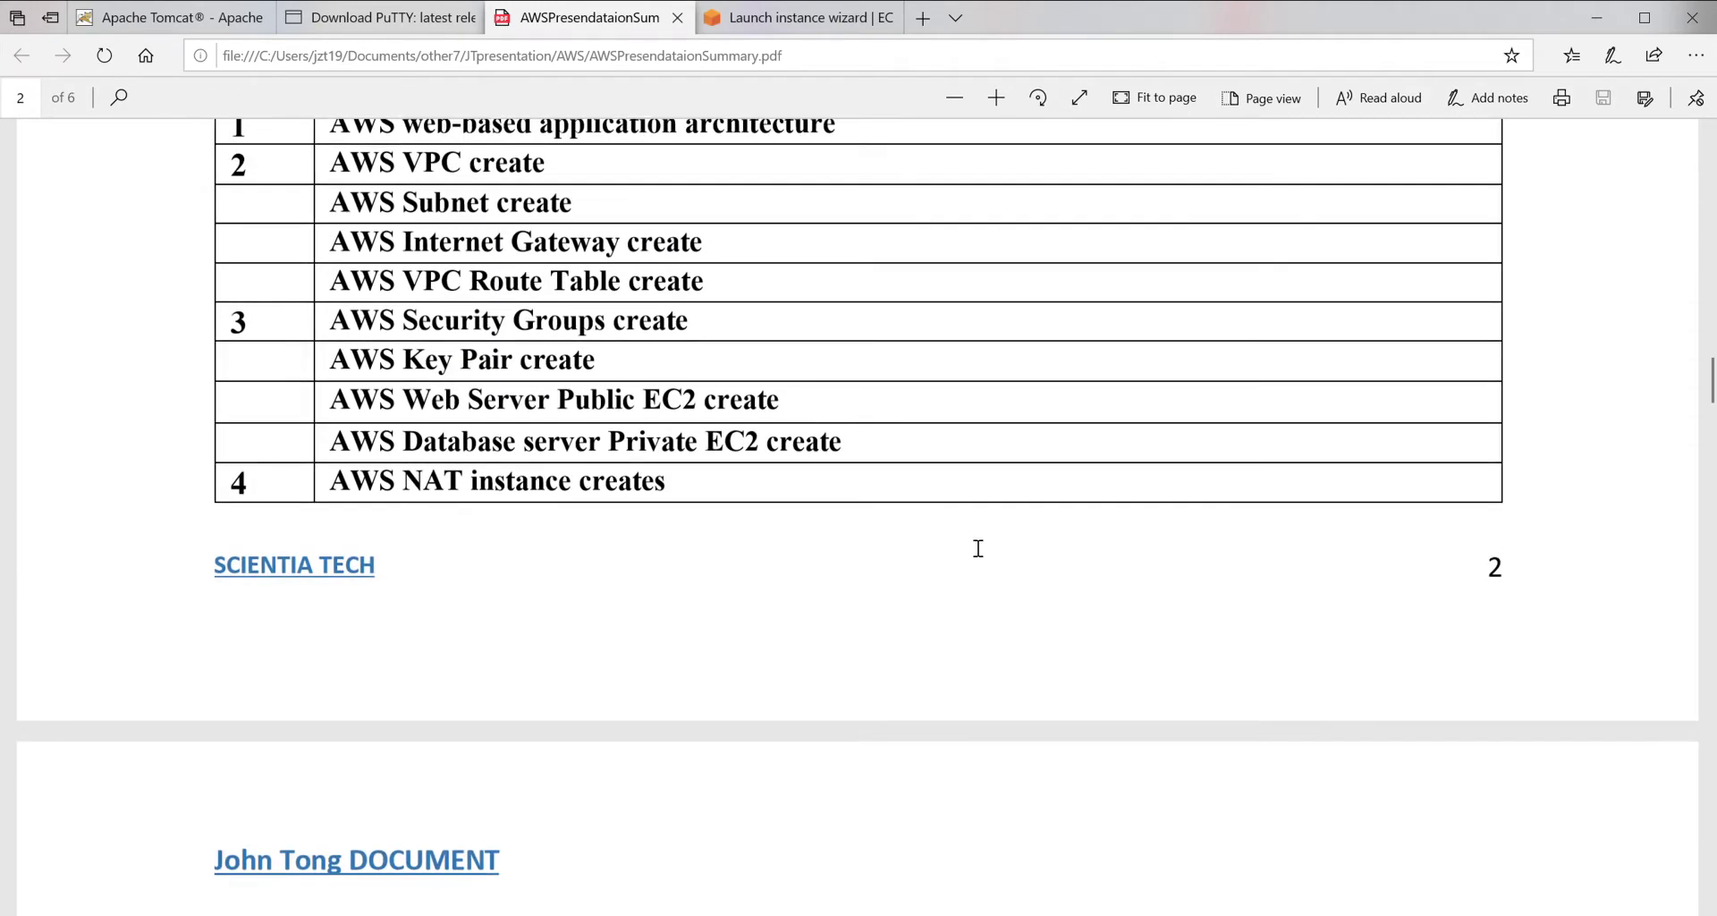
pyautogui.moveTo(237, 320); pyautogui.dragTo(875, 426)
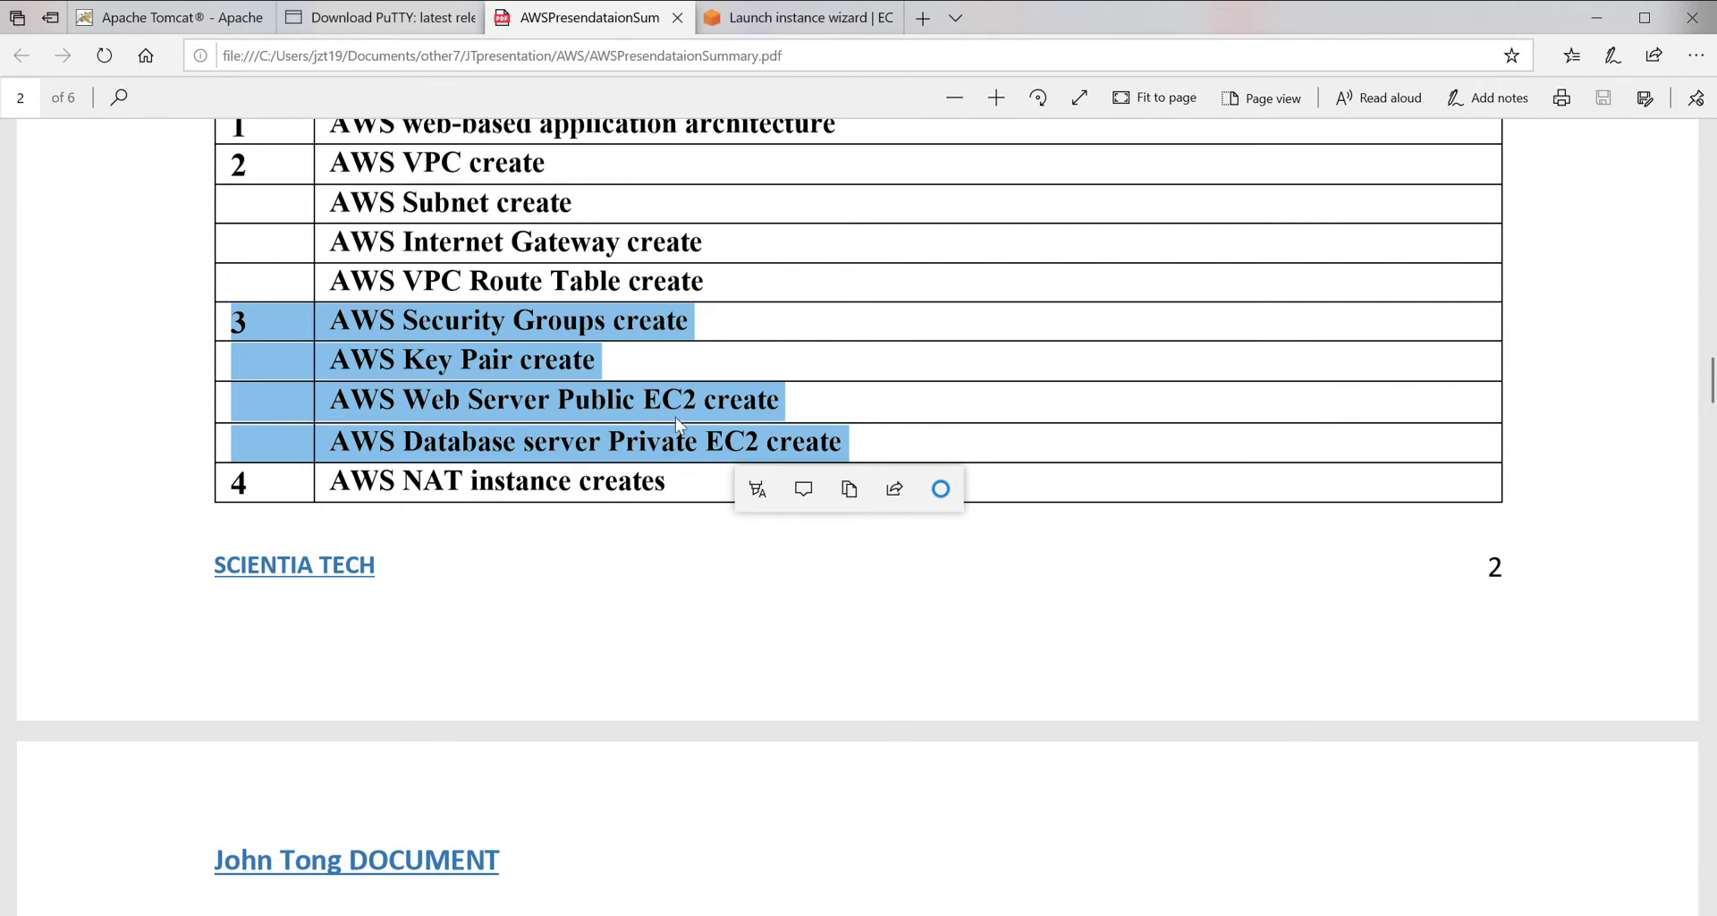
pyautogui.click(705, 564)
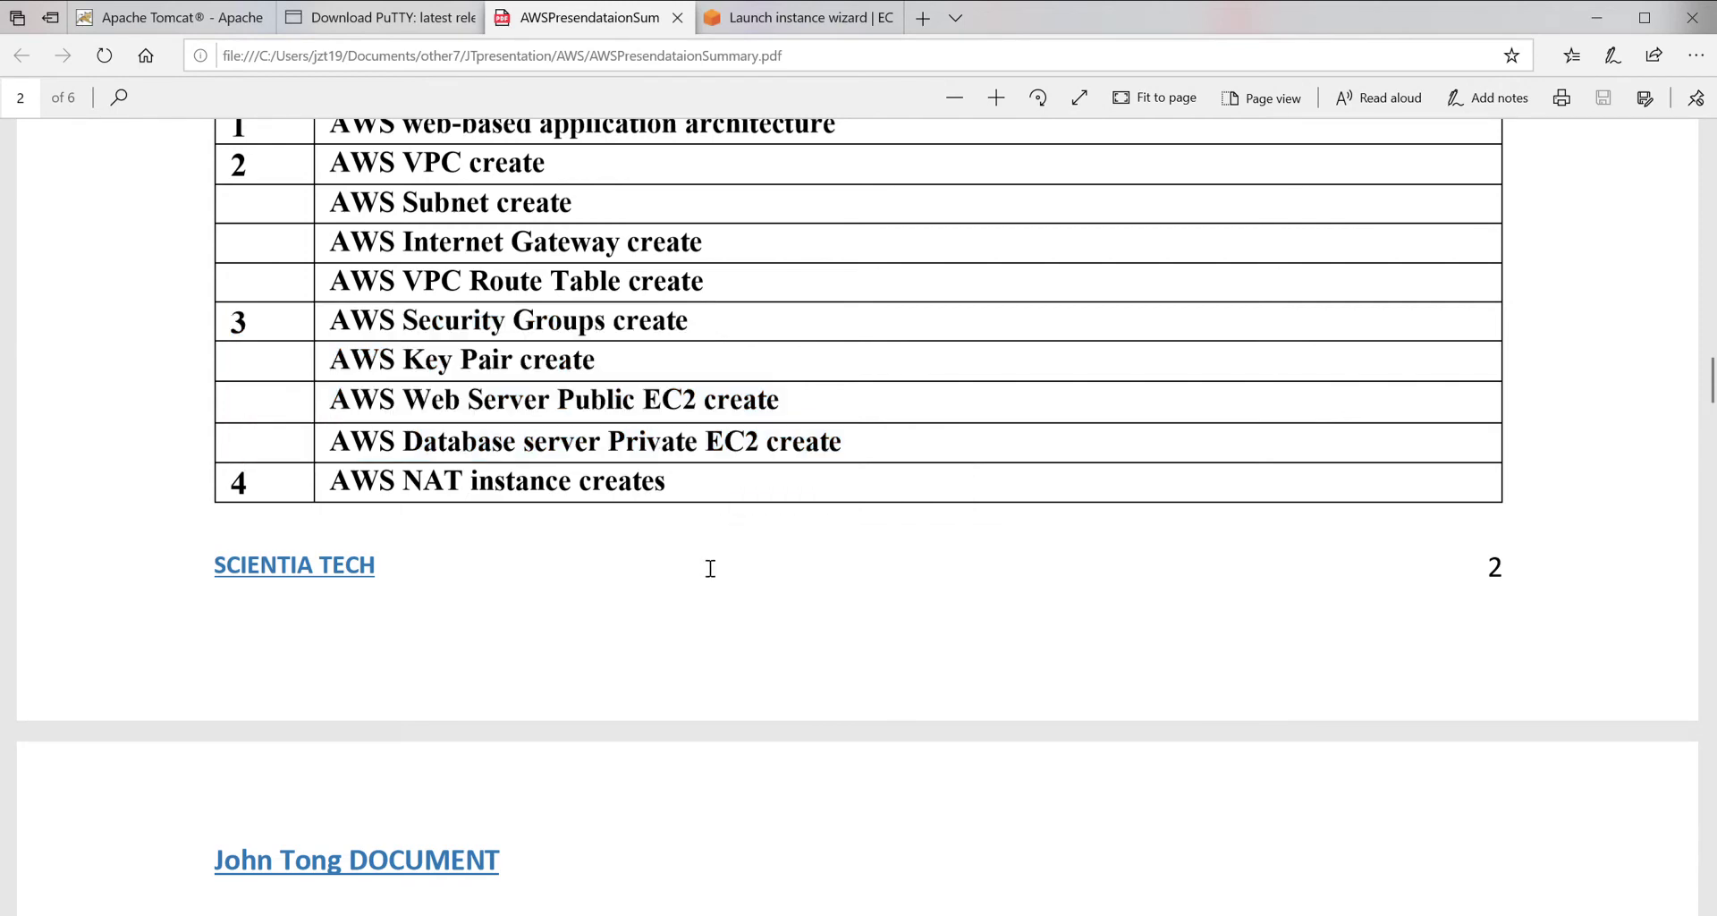
pyautogui.scroll(-13, 704, 556)
pyautogui.scroll(-15, 702, 555)
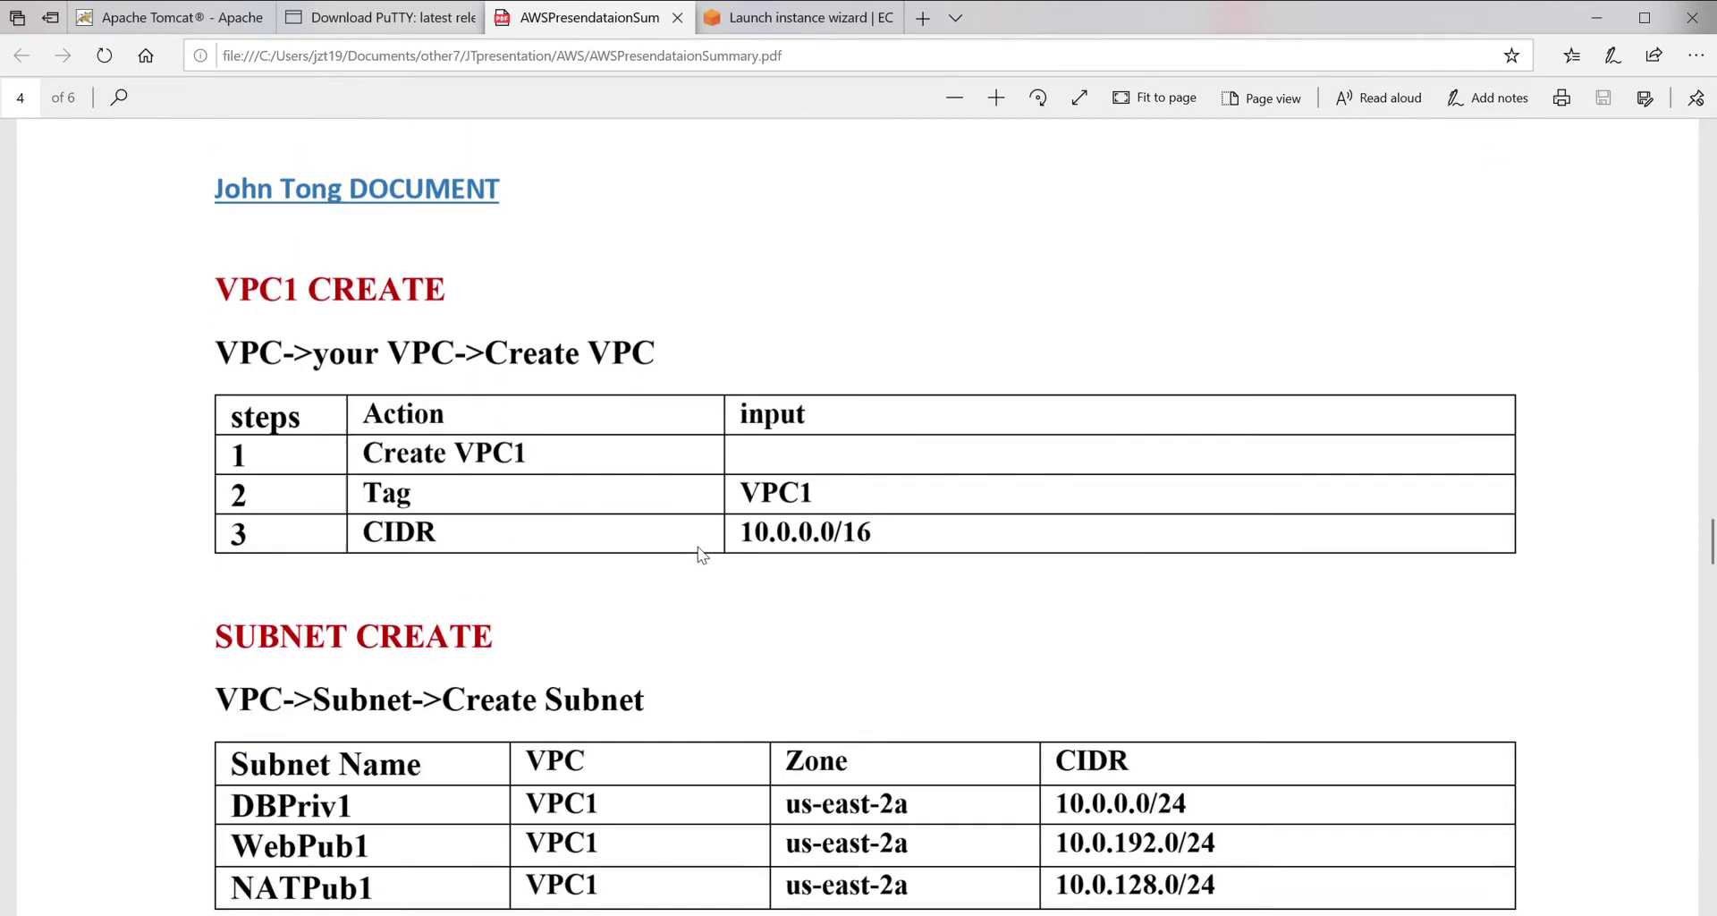
pyautogui.scroll(-6, 707, 554)
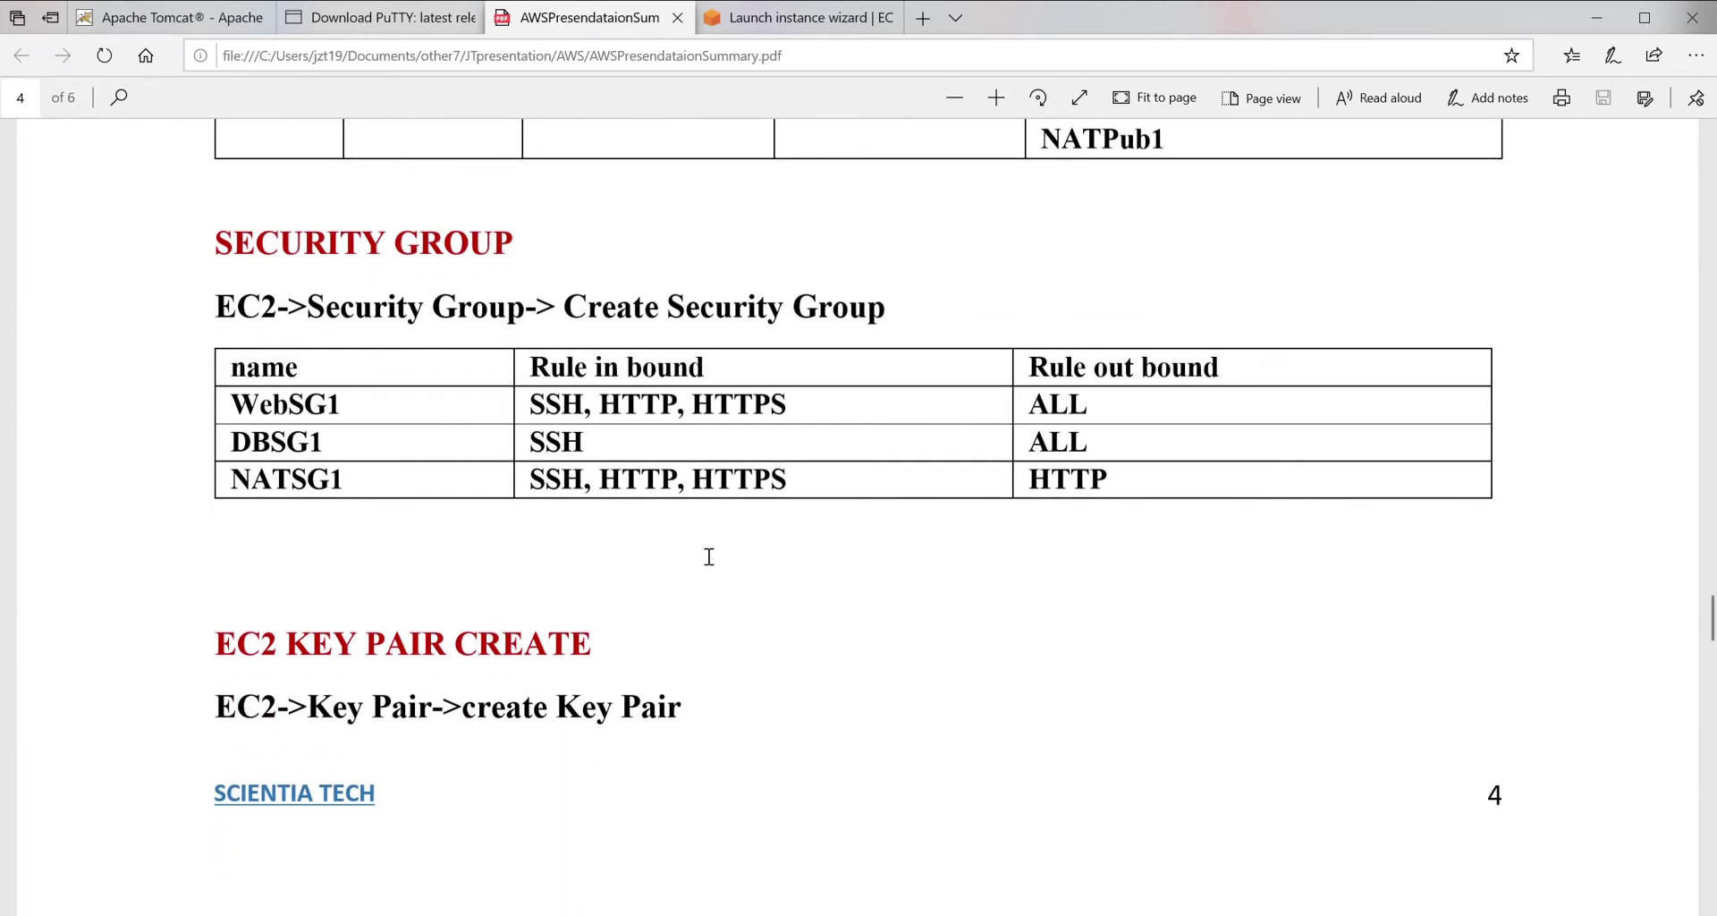
pyautogui.scroll(-1, 698, 545)
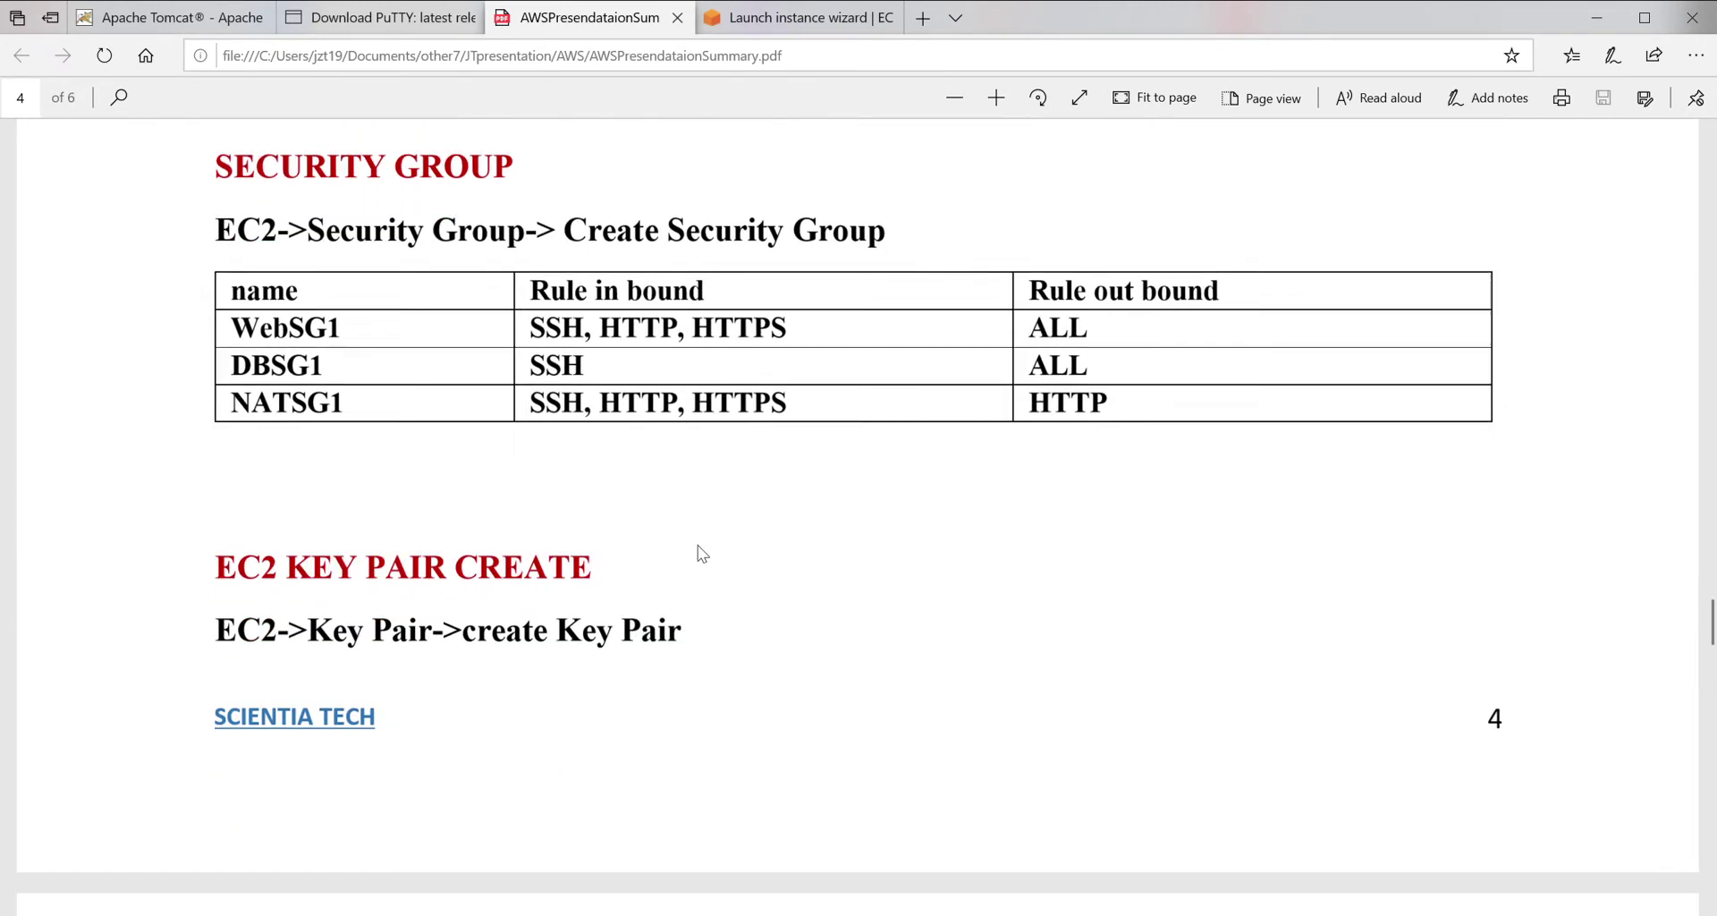
pyautogui.scroll(1, 697, 545)
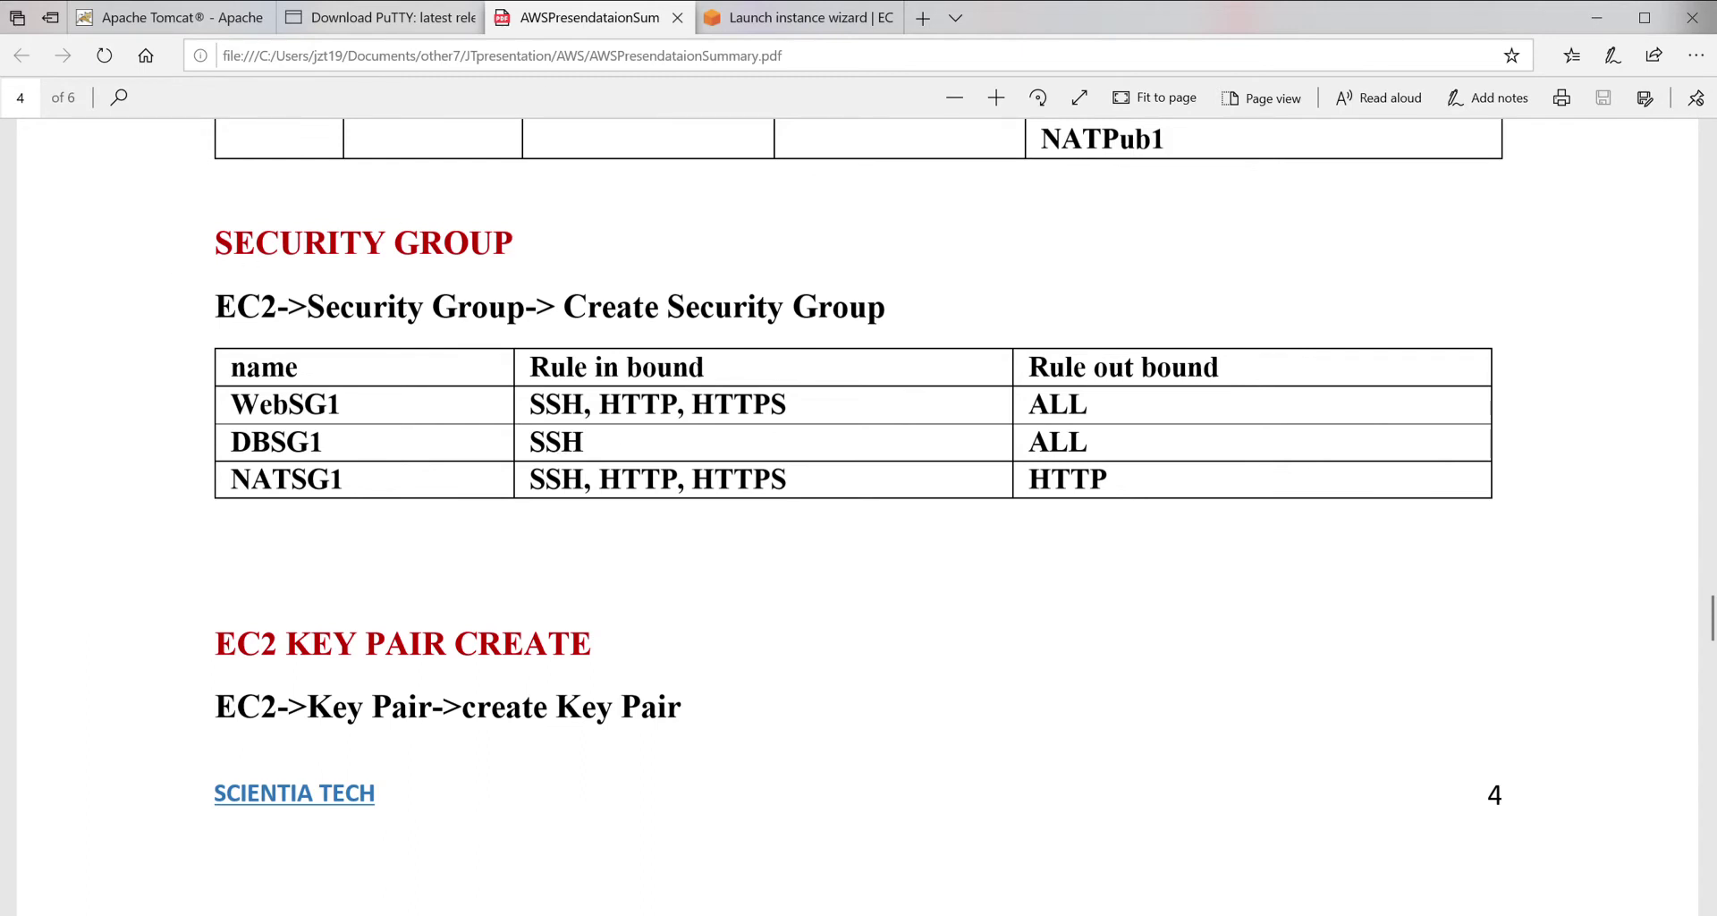
# Switch to the AWS console and open the list of EC2 security groups.
pyautogui.click(778, 19)
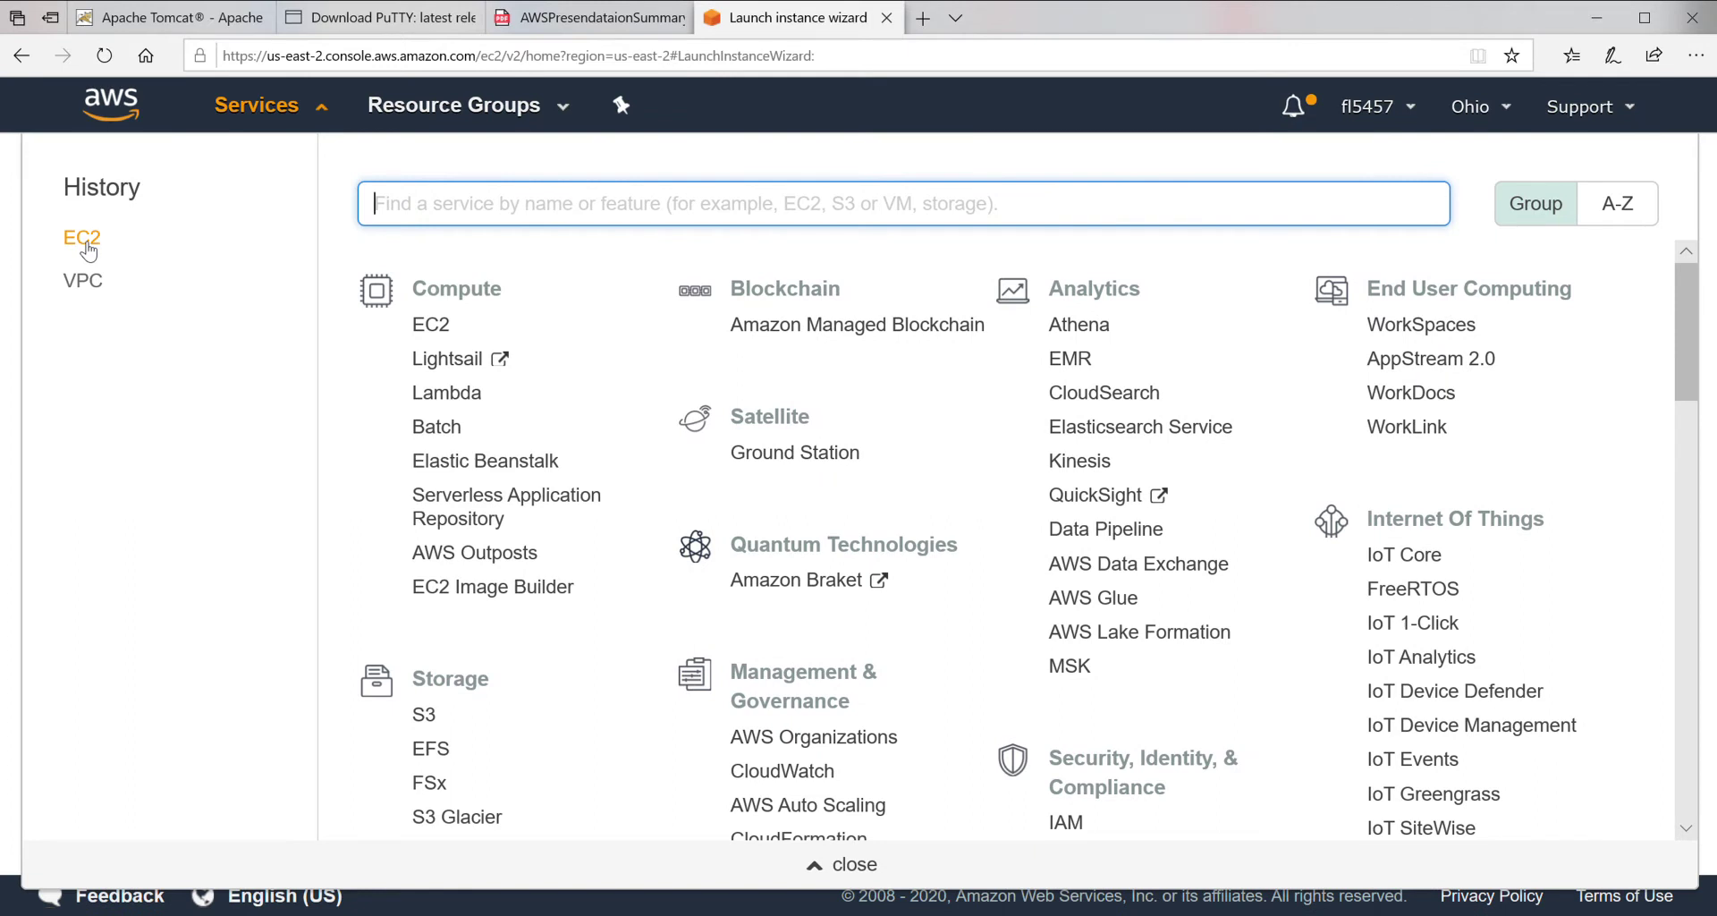
pyautogui.click(85, 247)
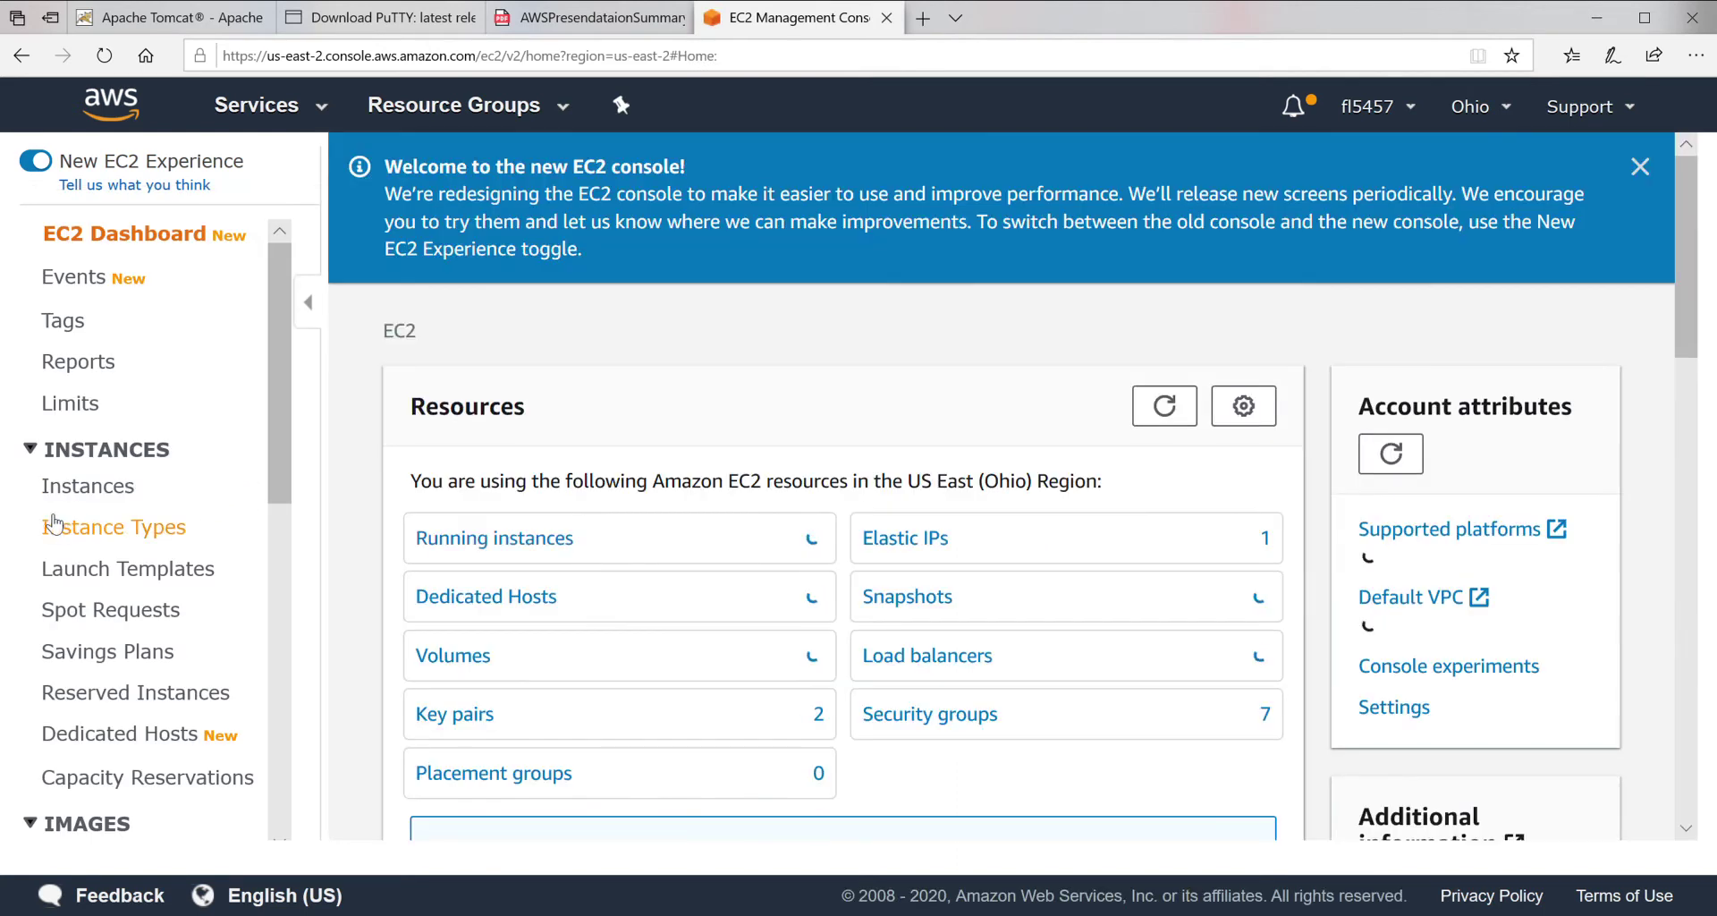
pyautogui.click(106, 488)
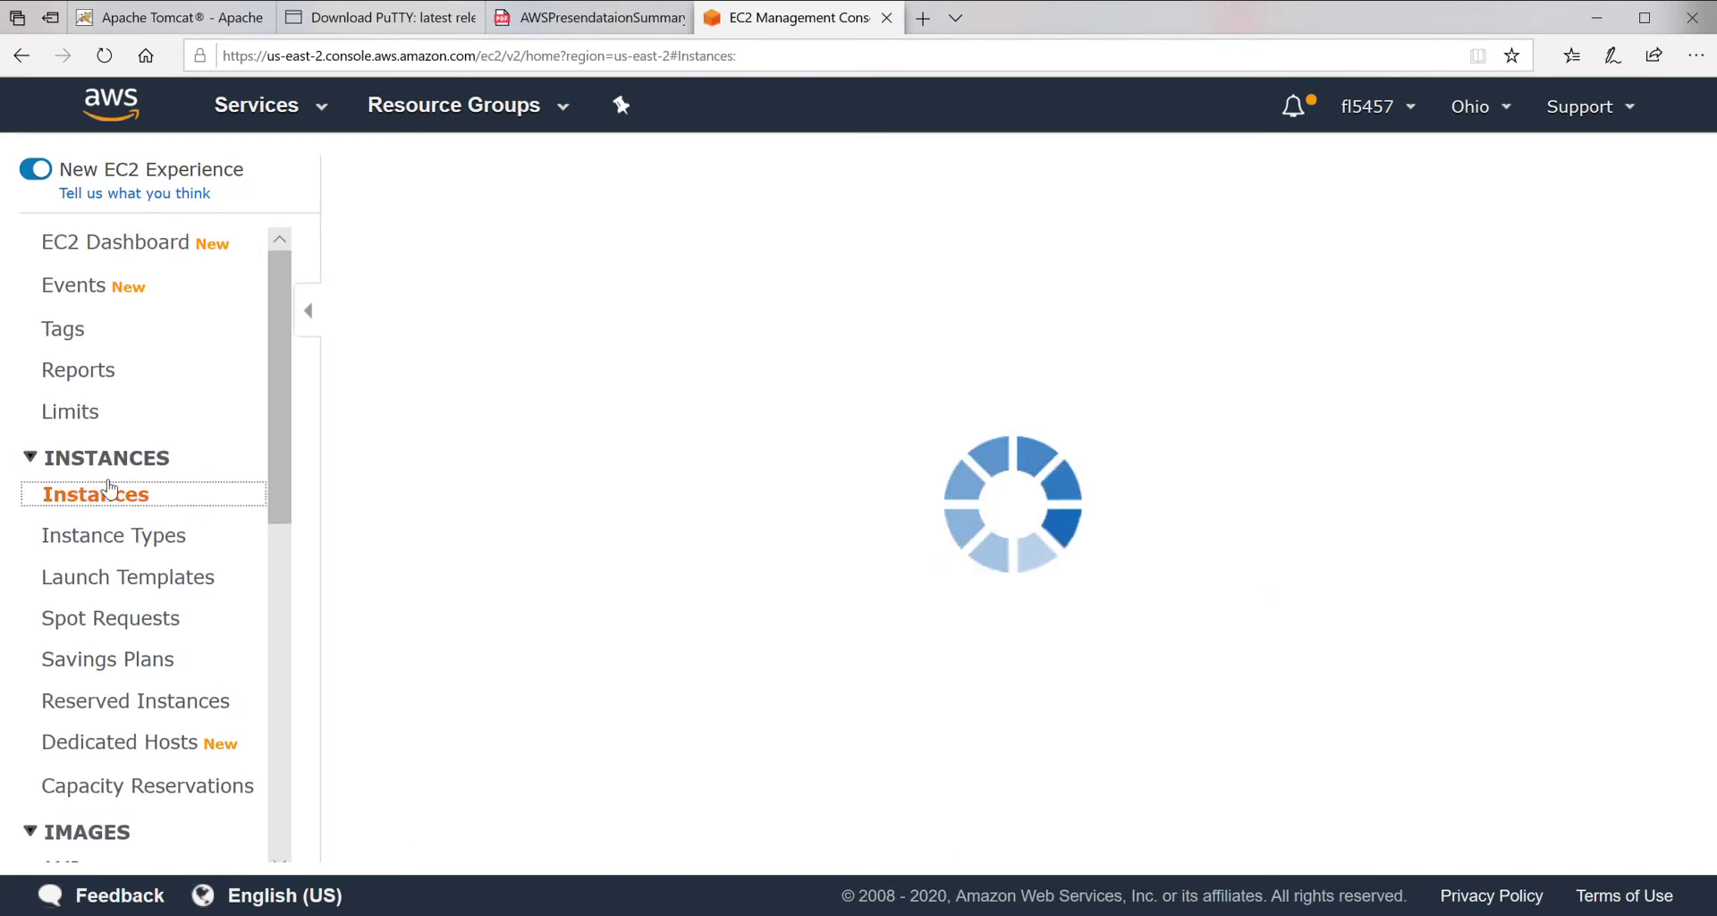
pyautogui.click(126, 250)
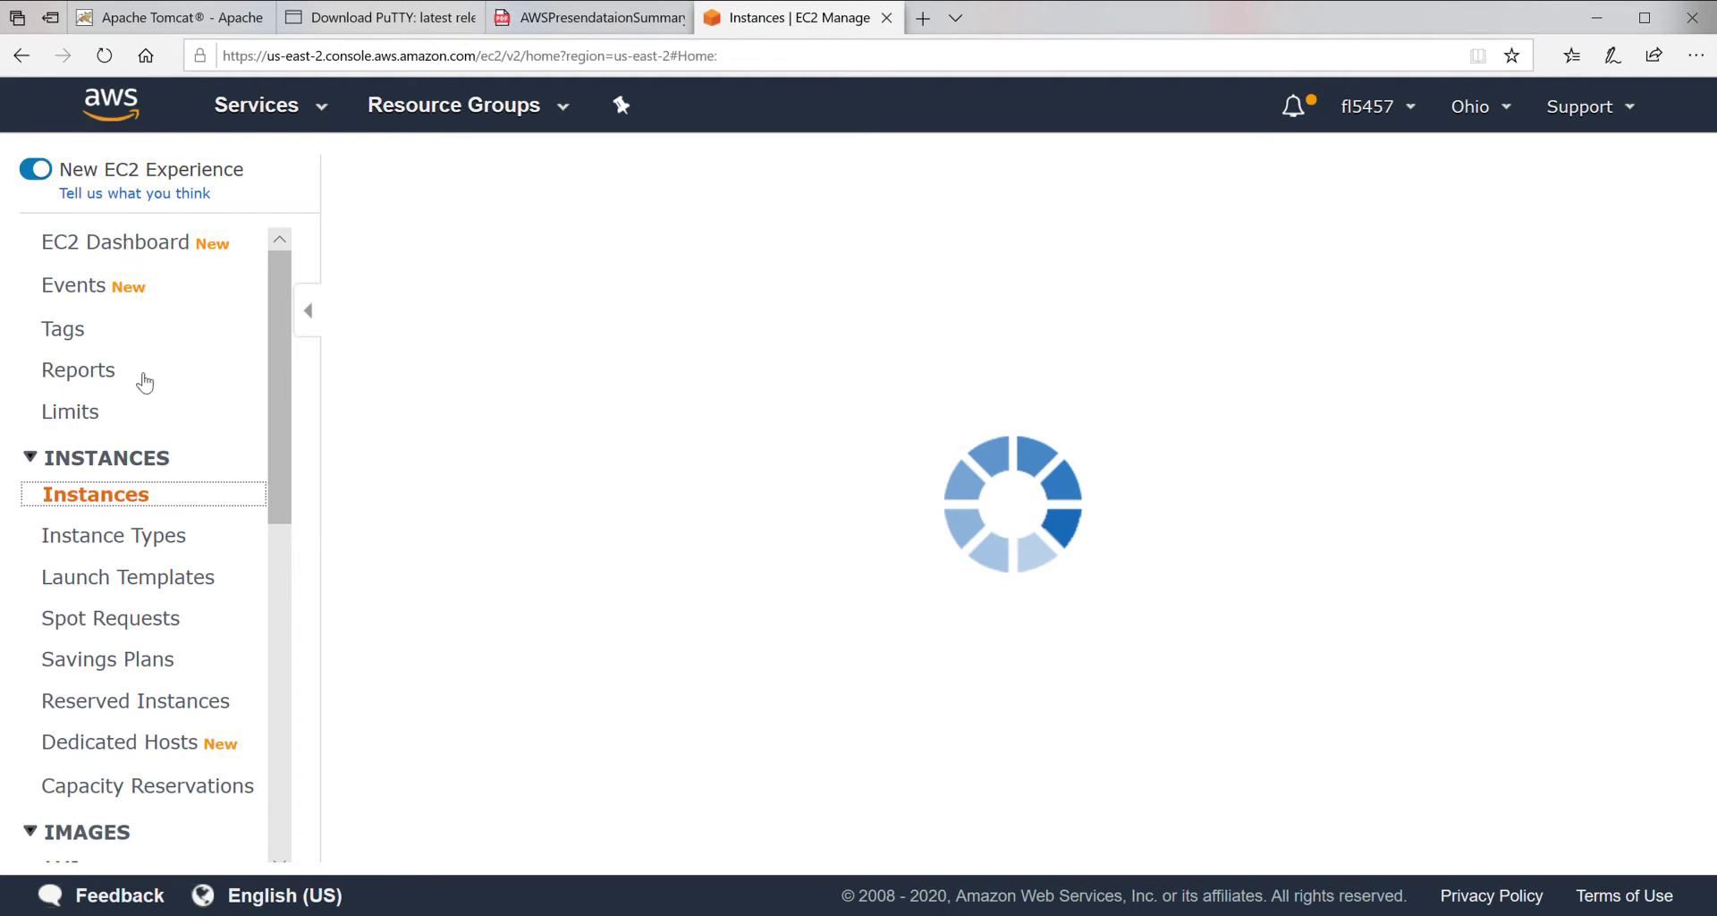
pyautogui.scroll(-9, 144, 382)
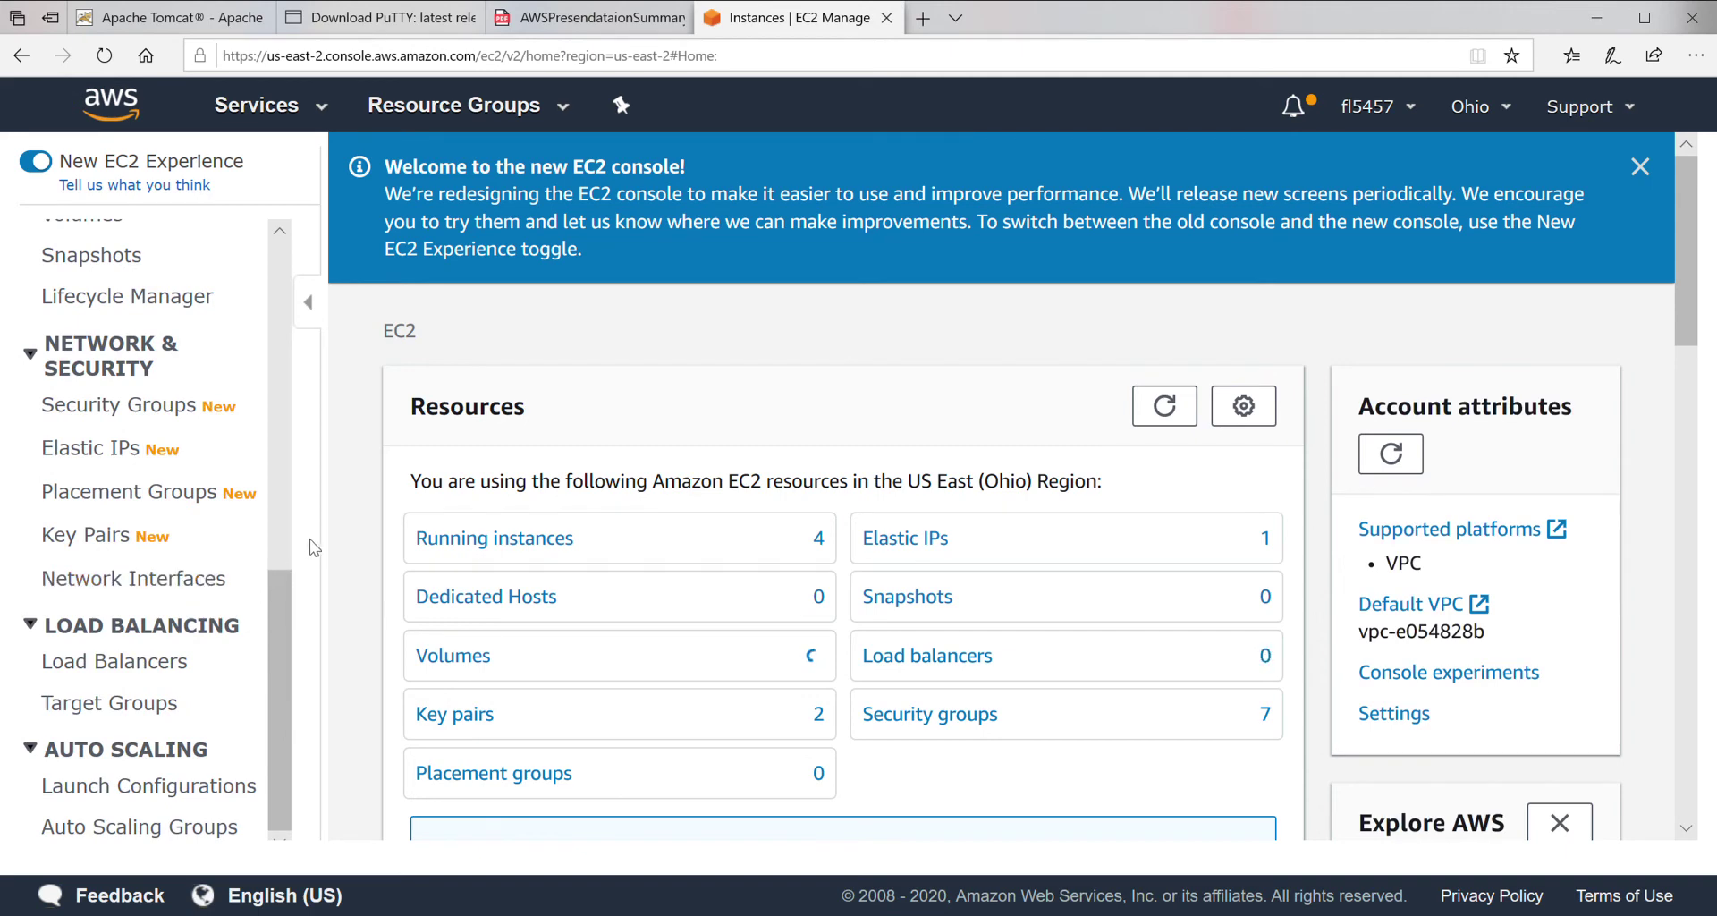
pyautogui.click(110, 407)
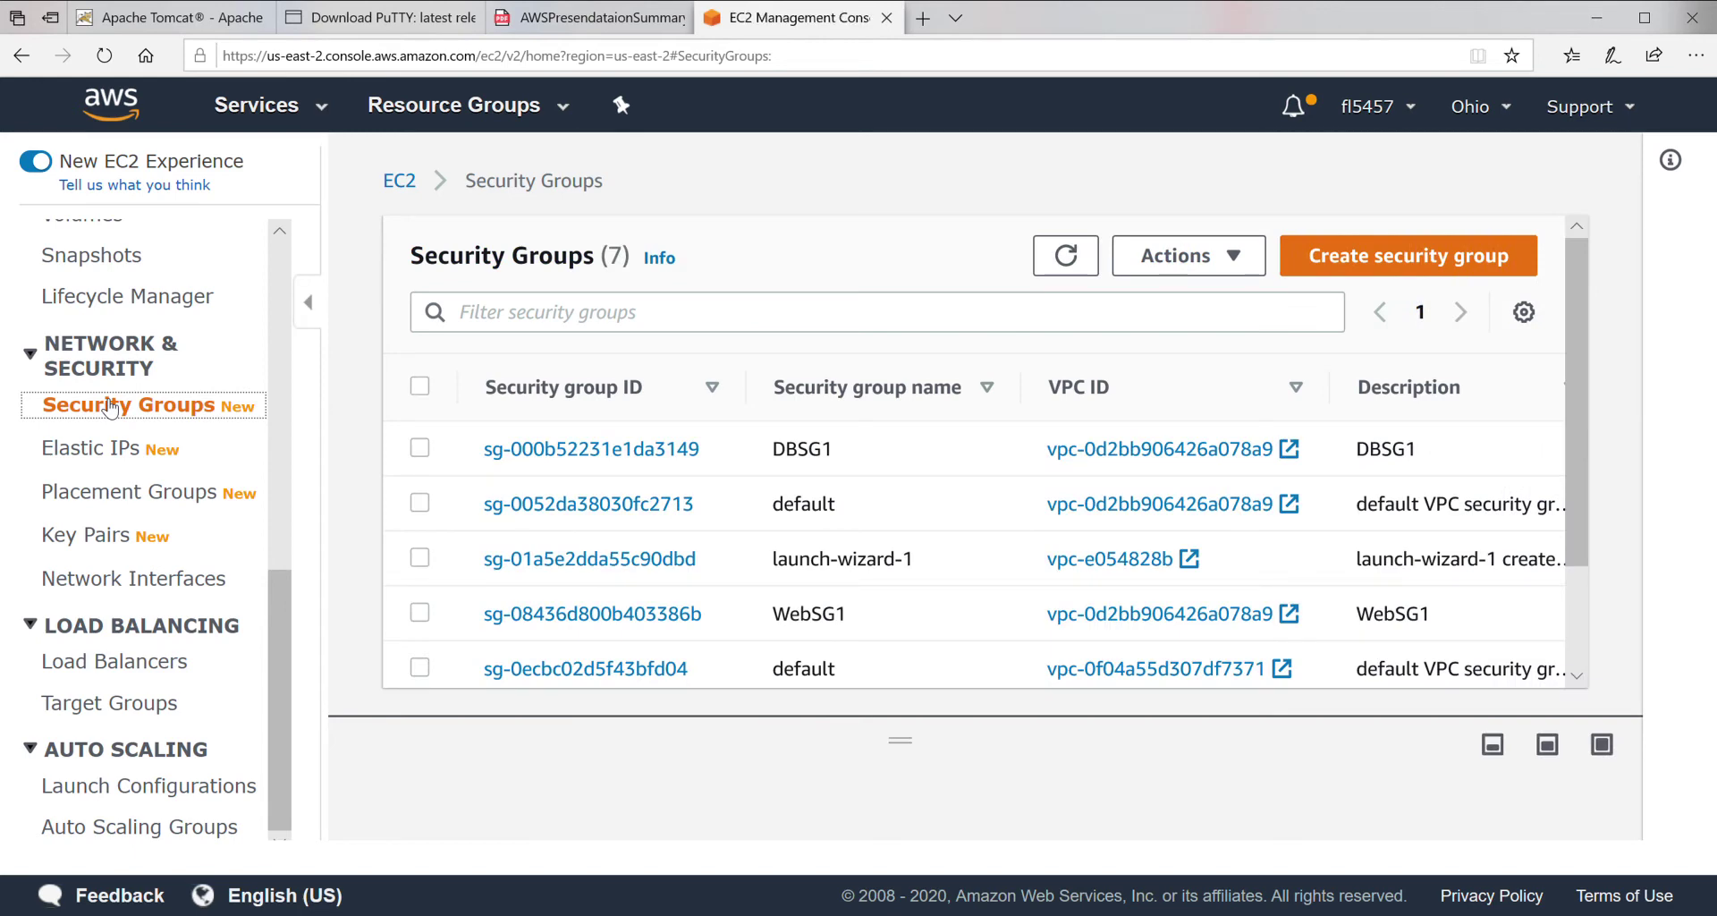
# Start a new security group with the name and description WebSG2, assigned to VPC2.
pyautogui.click(1388, 258)
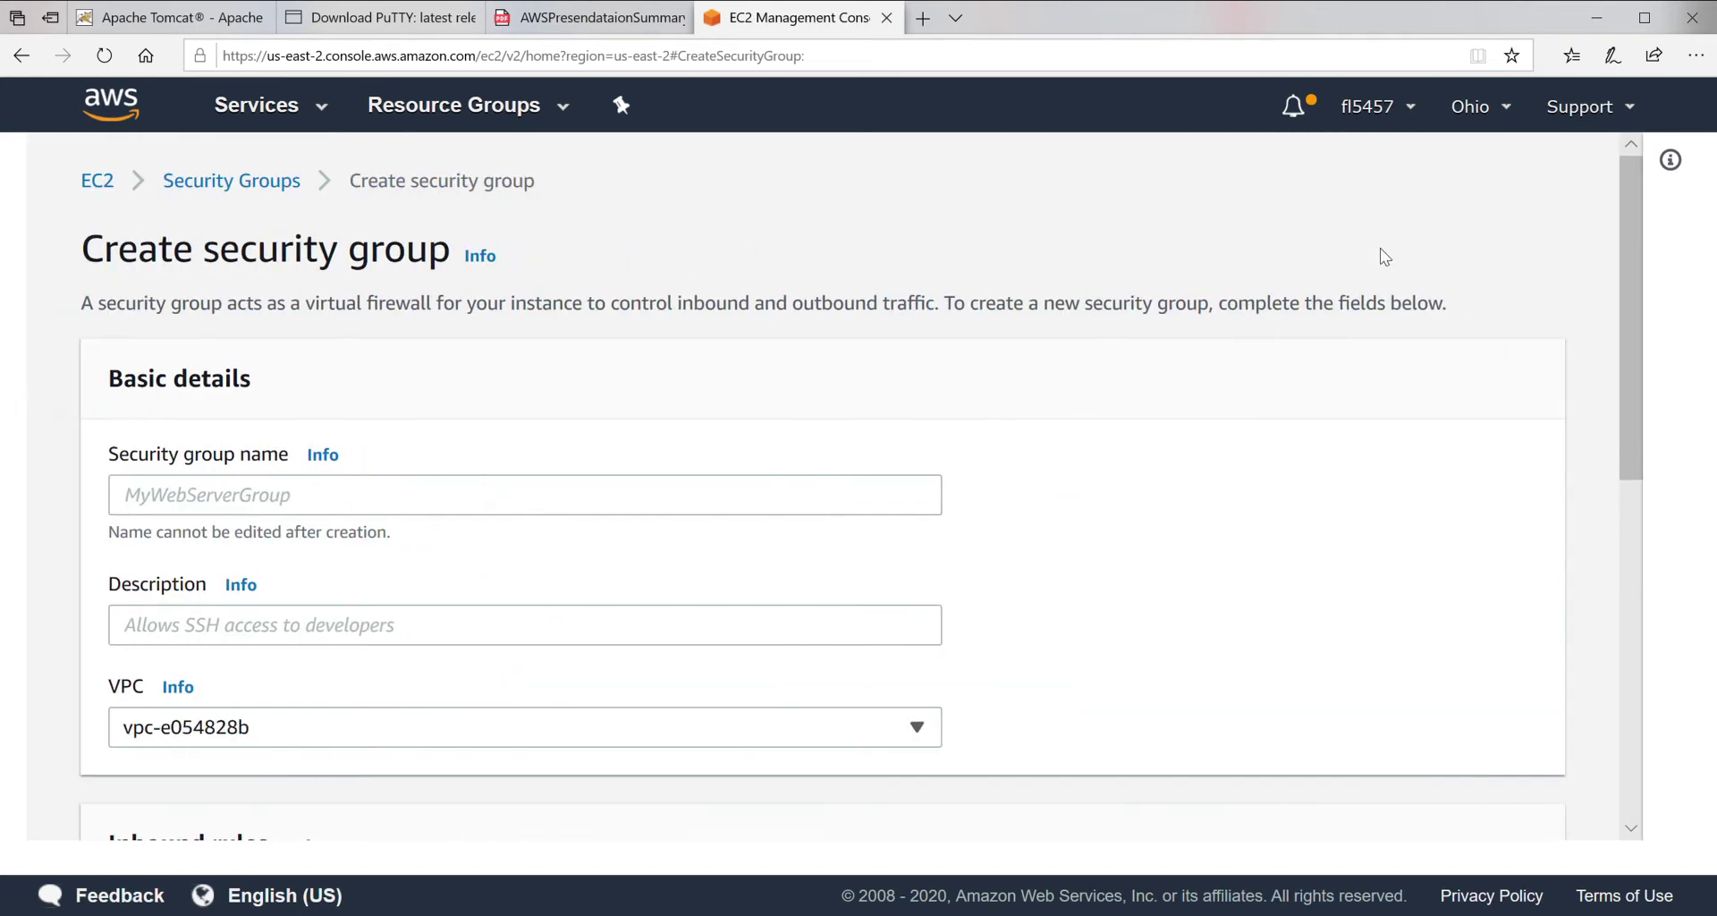
pyautogui.click(327, 508)
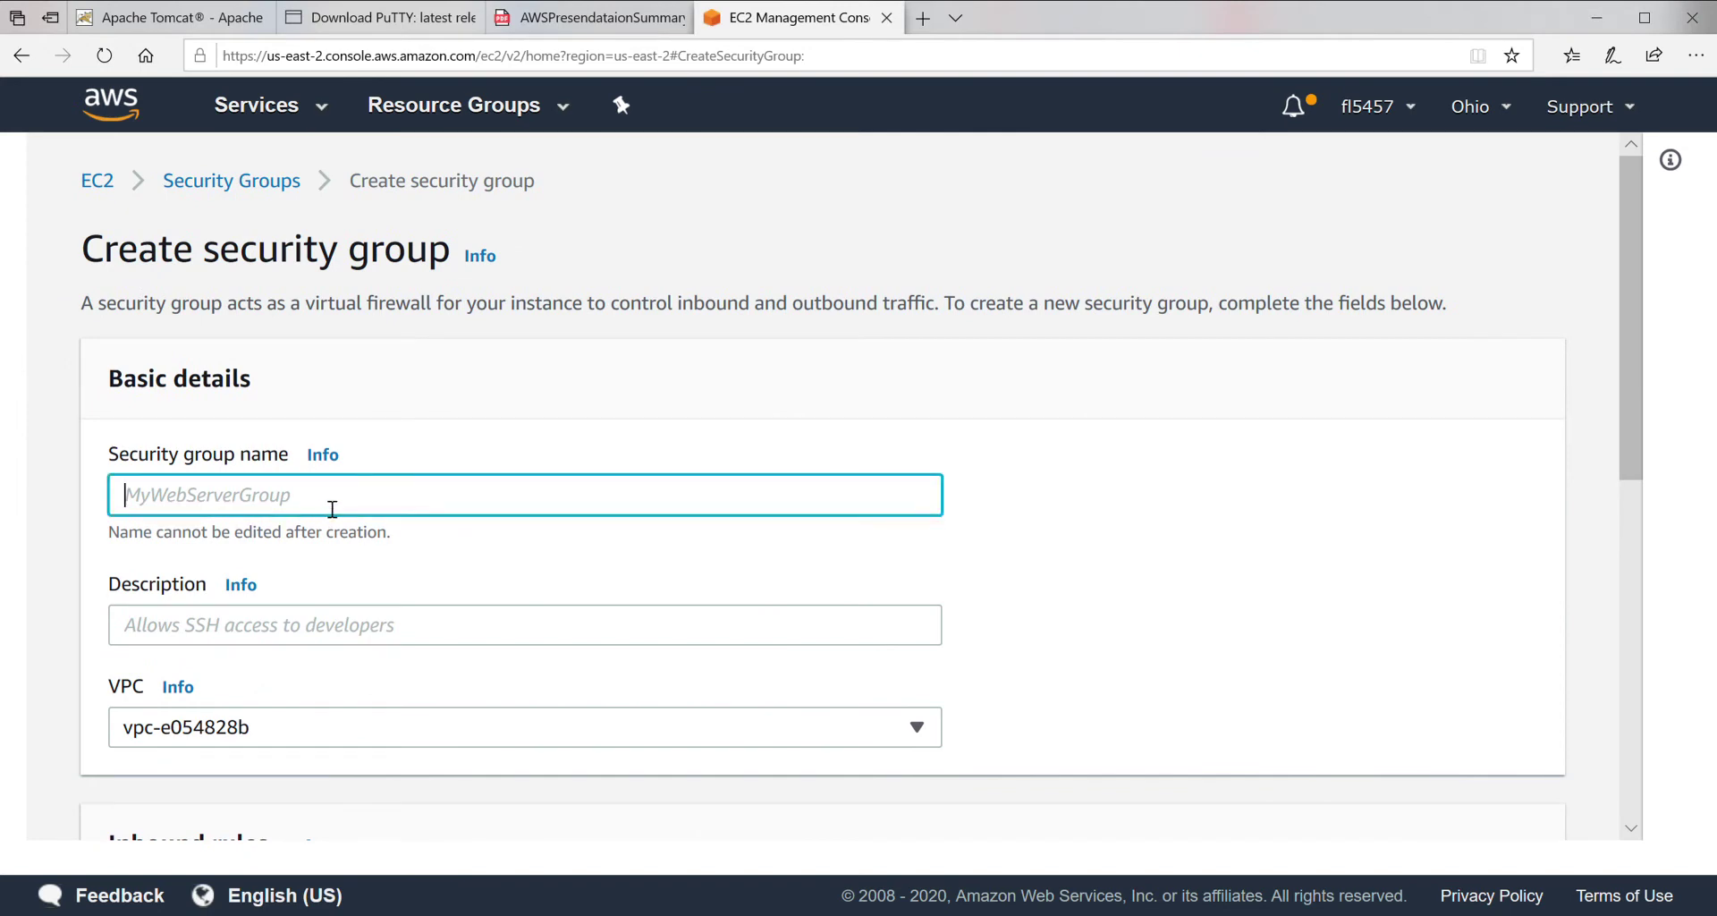
pyautogui.write('WE')
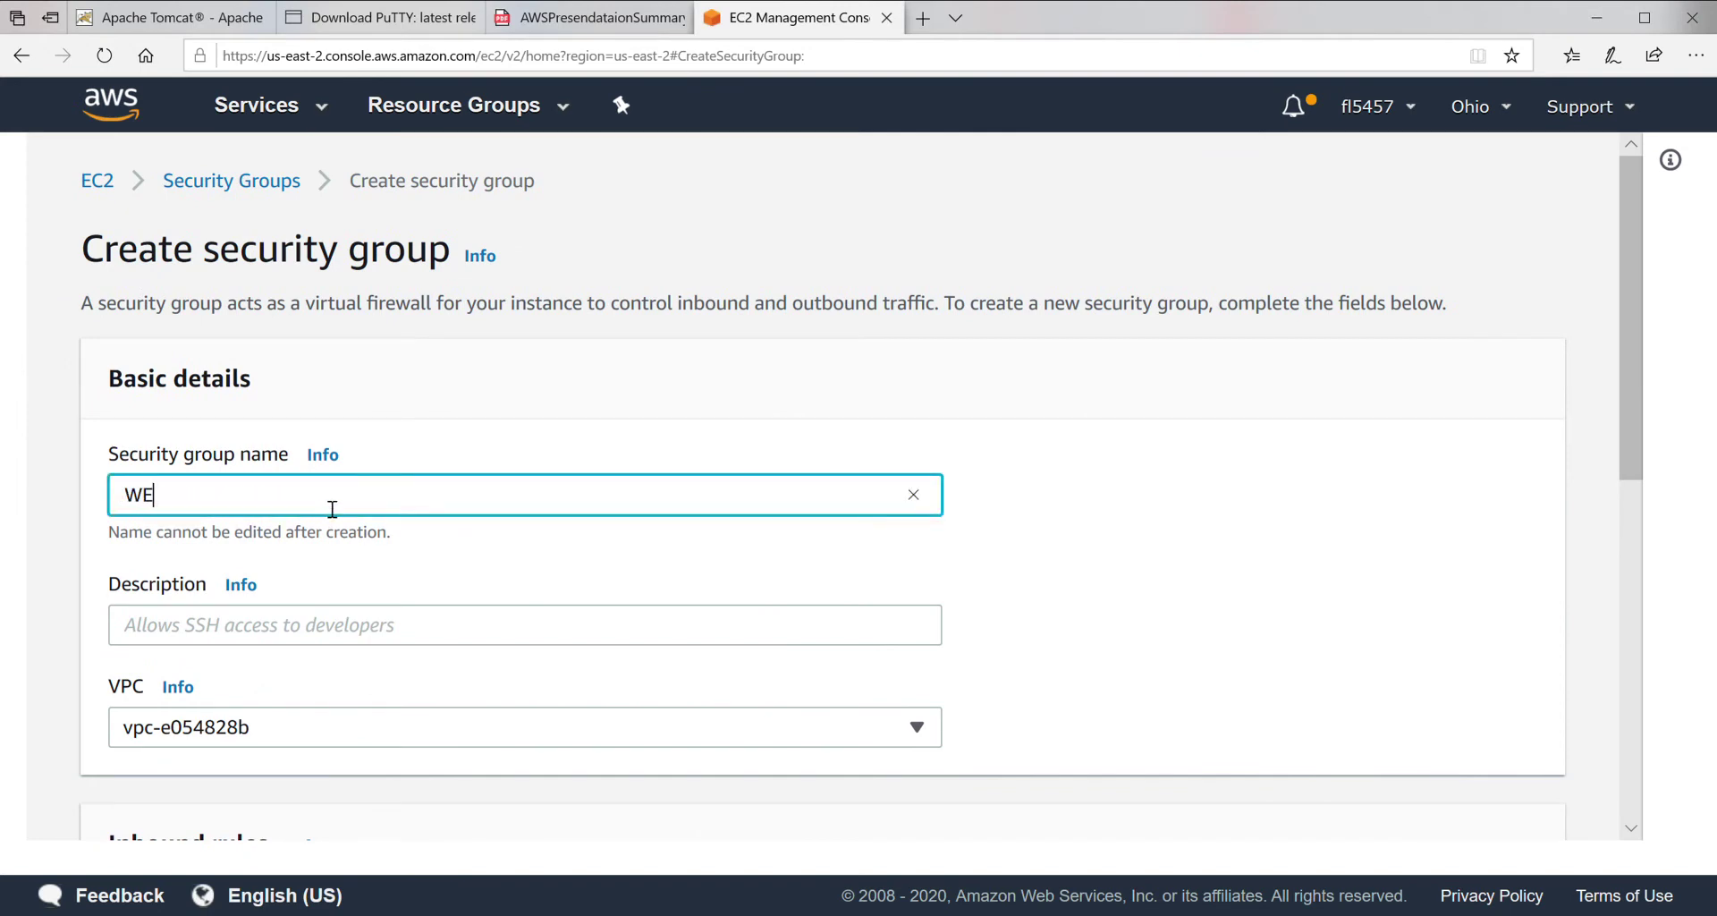
pyautogui.write('ebSG2')
pyautogui.doubleClick(139, 515)
pyautogui.hotkey('ctrl', 'c')
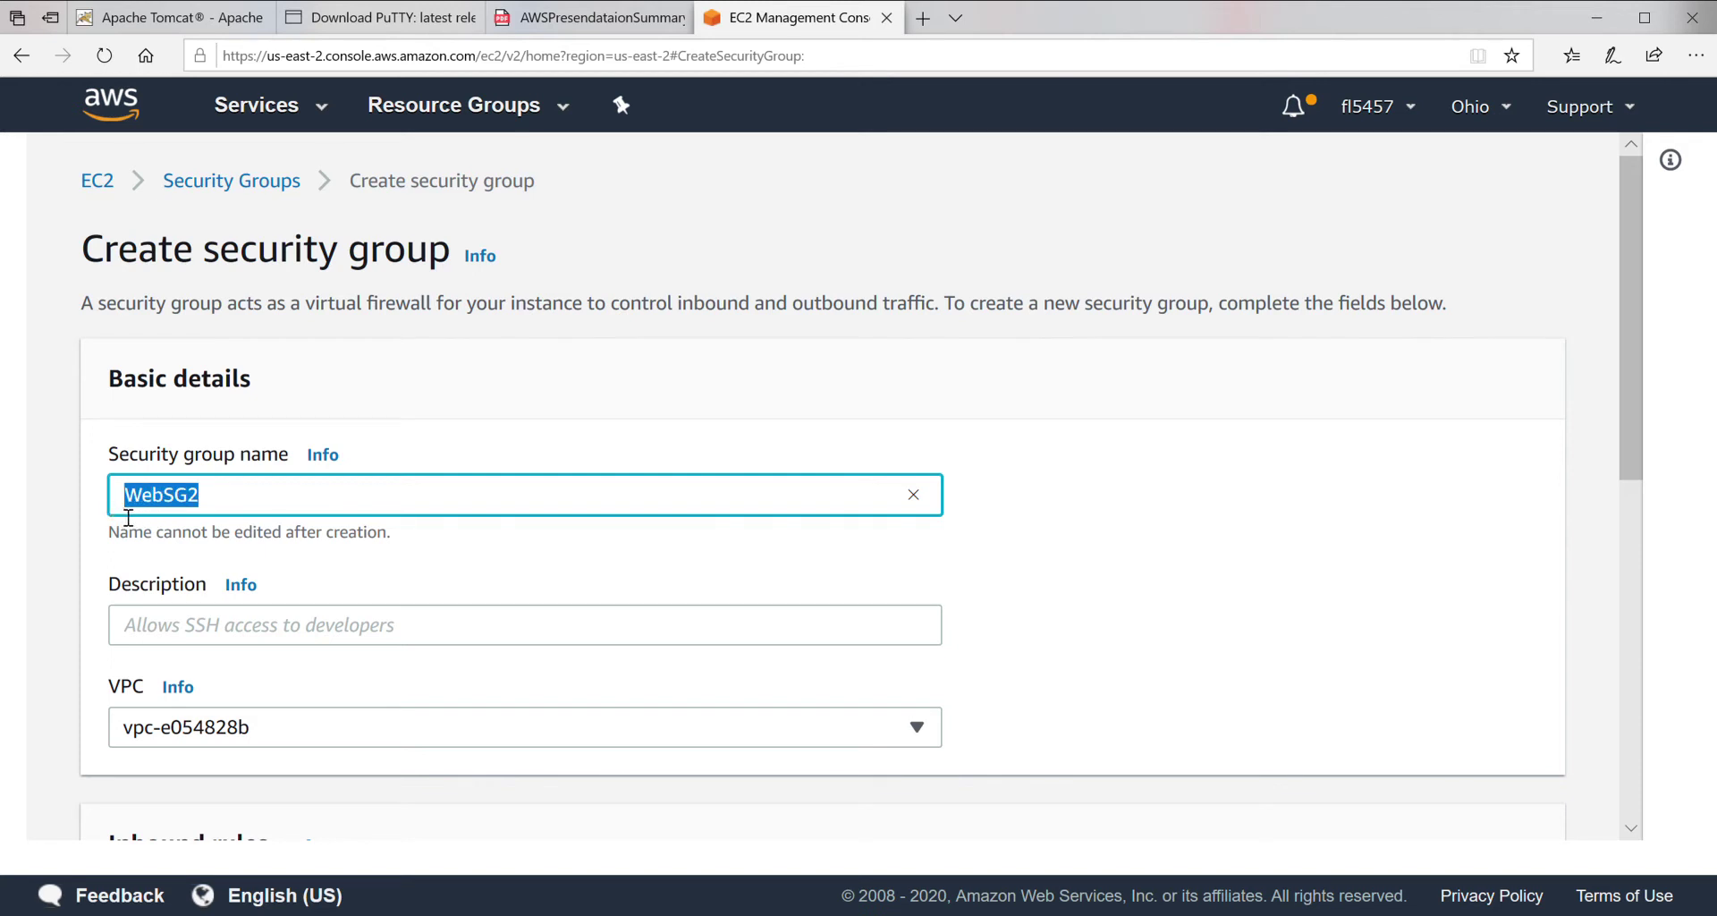
pyautogui.click(172, 626)
pyautogui.hotkey('ctrl', 'v')
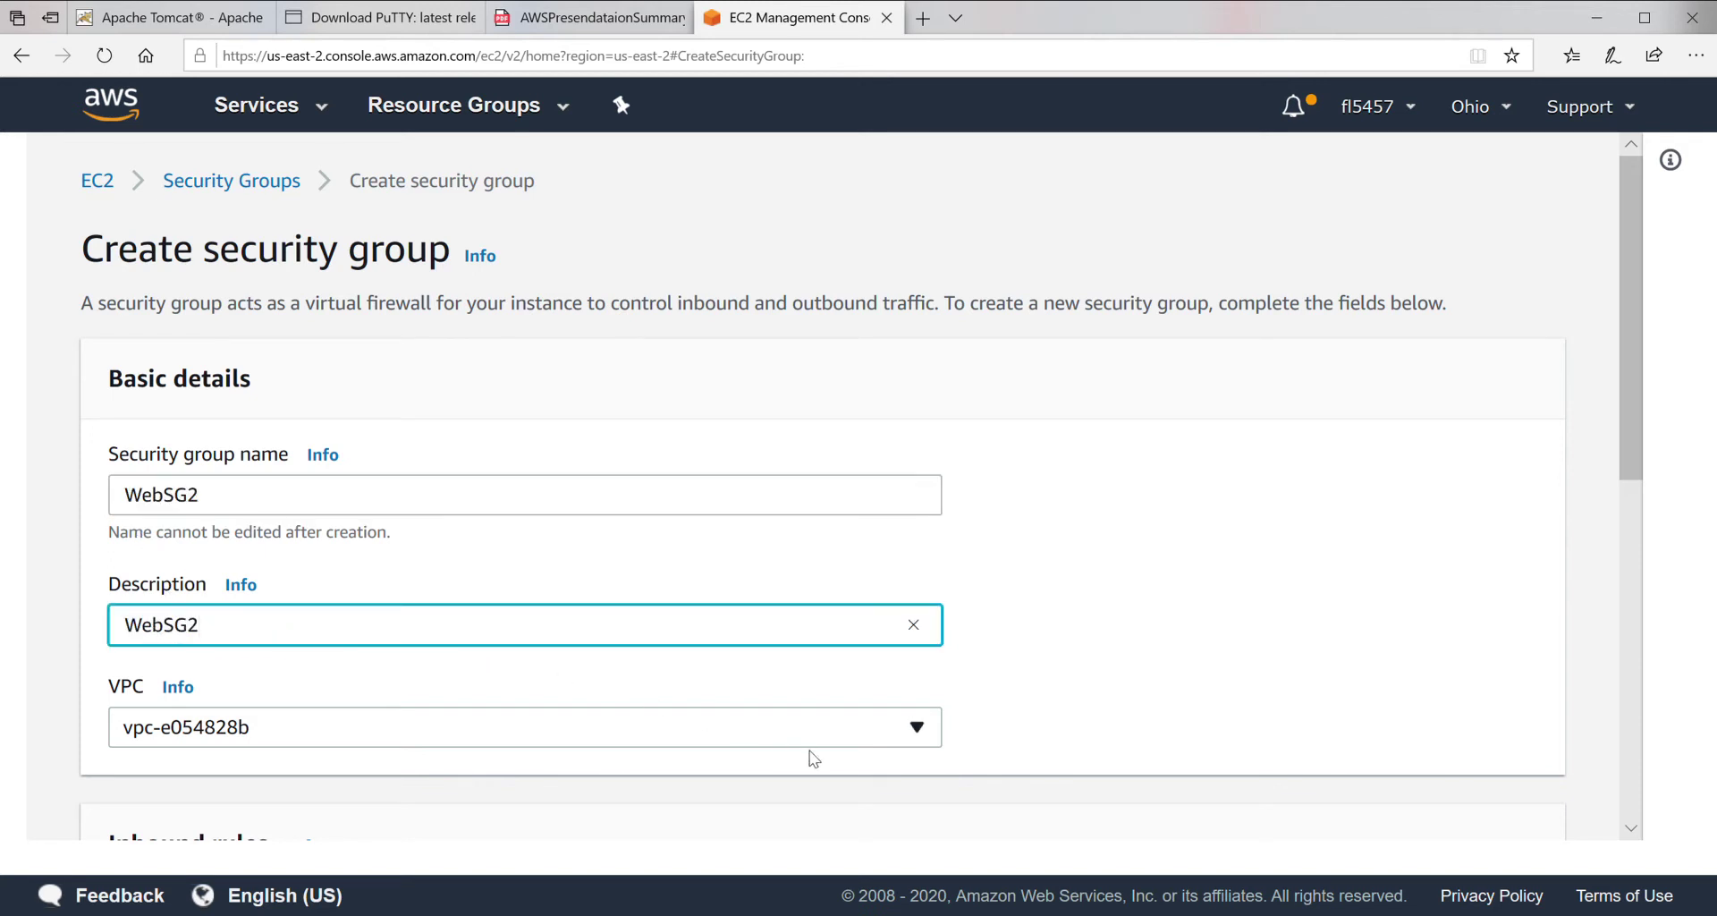
pyautogui.click(920, 734)
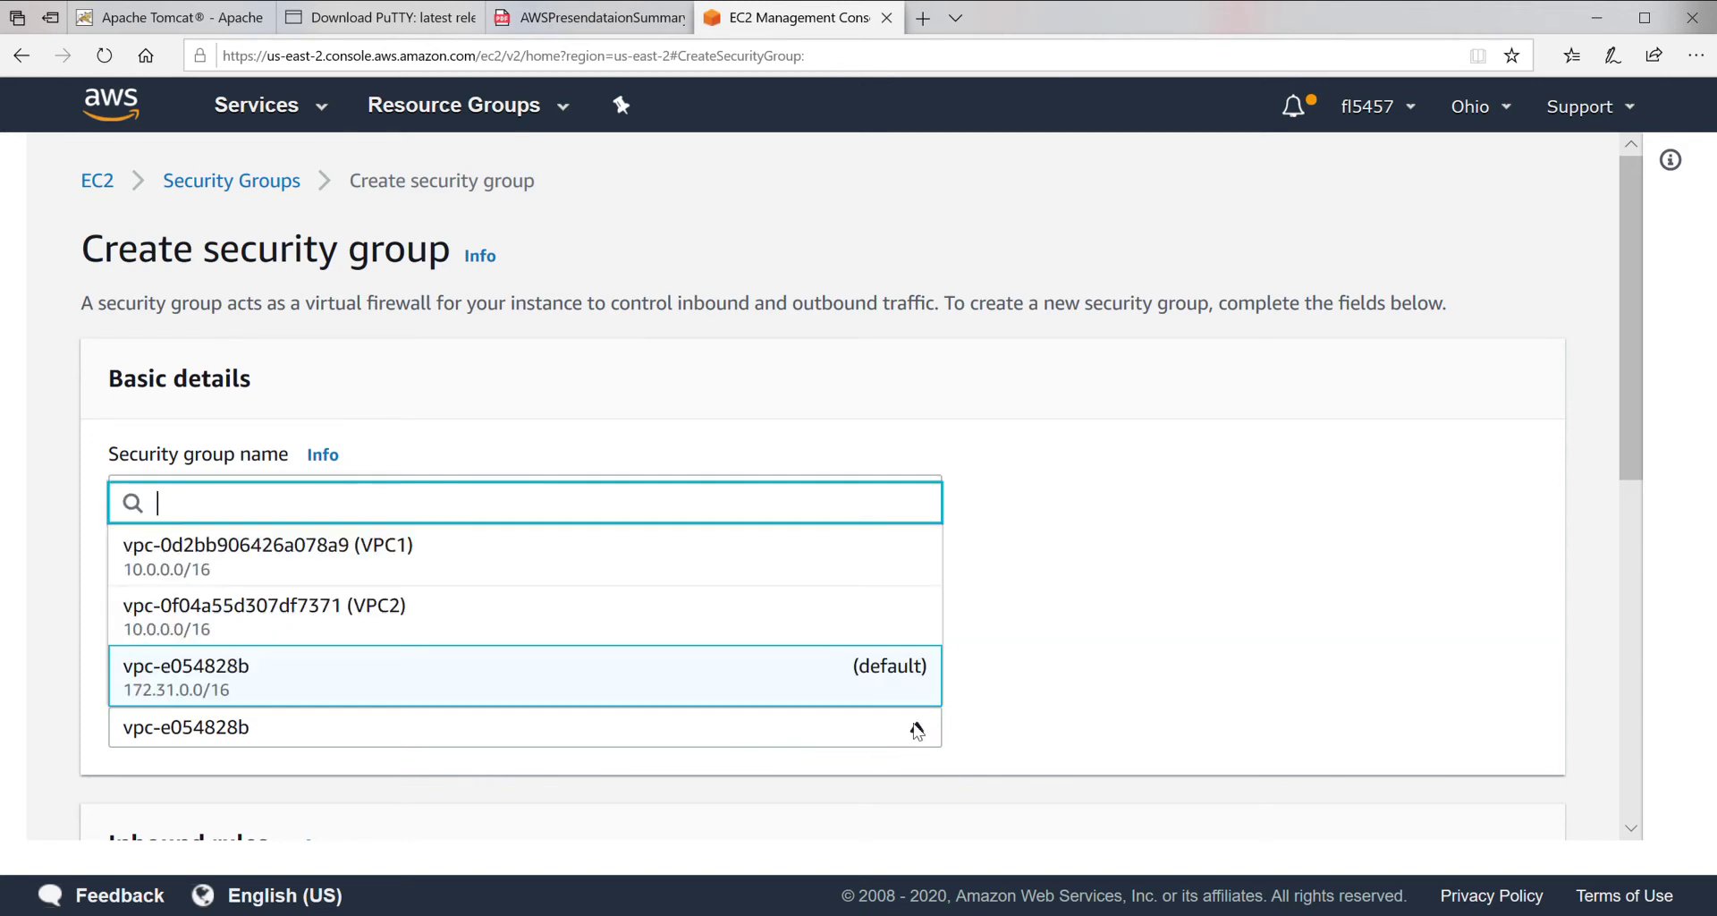
pyautogui.click(441, 606)
# Add an inbound rule of type SSH to the new security group.
pyautogui.scroll(-5, 1109, 572)
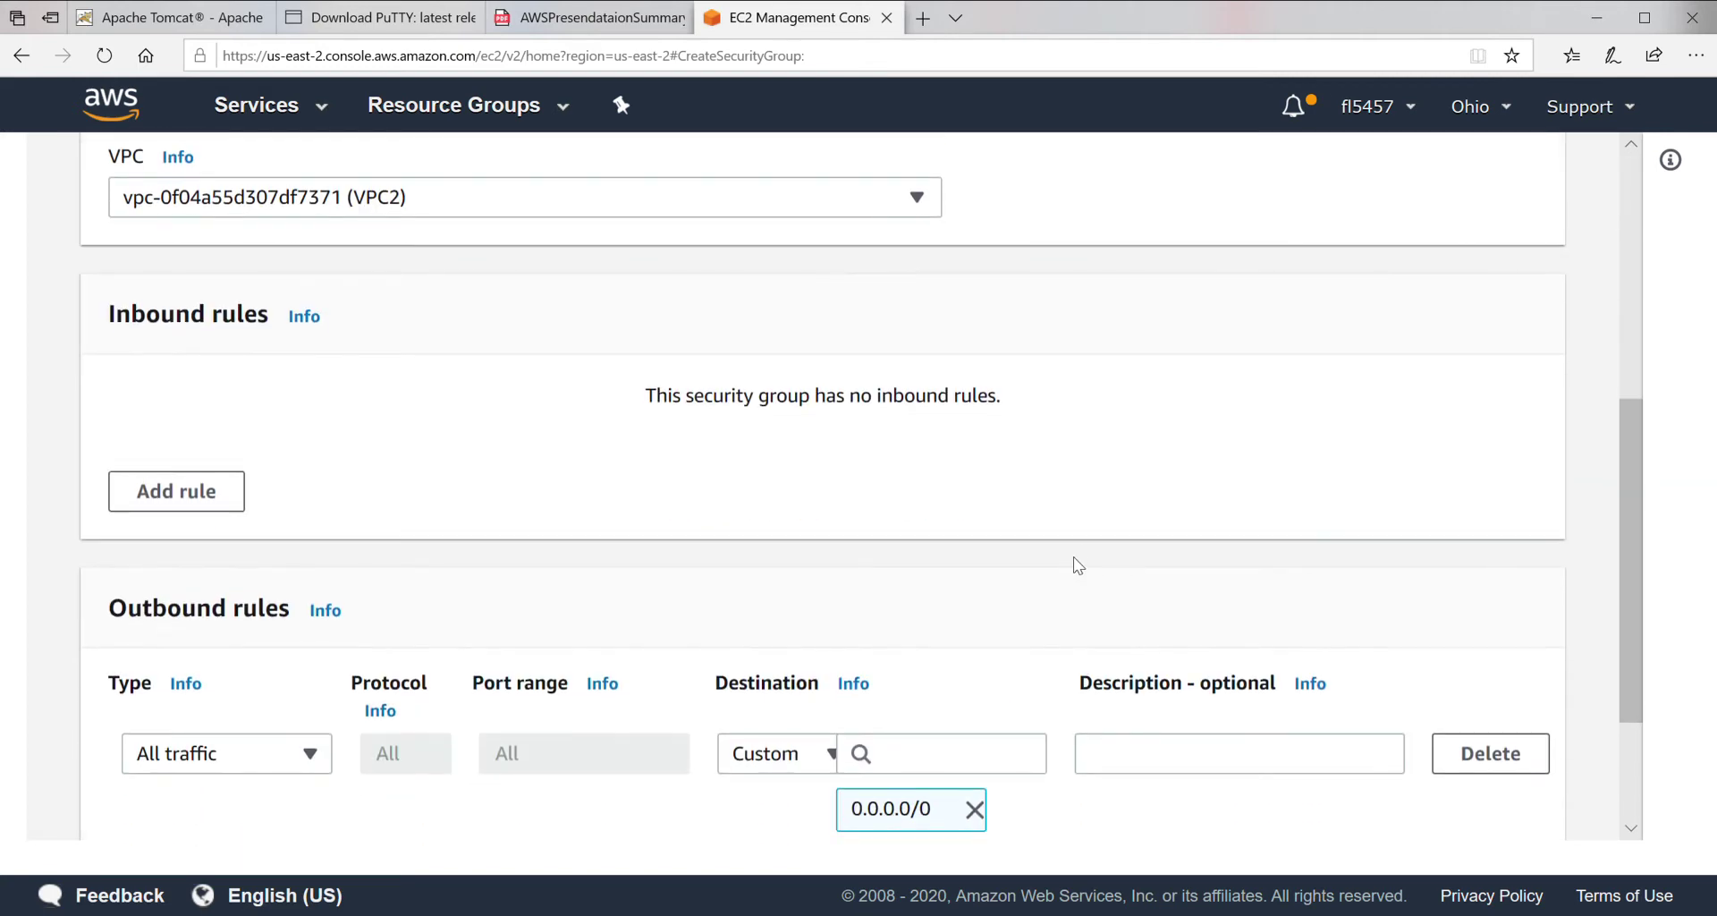
pyautogui.scroll(1, 1078, 565)
pyautogui.scroll(-1, 1078, 565)
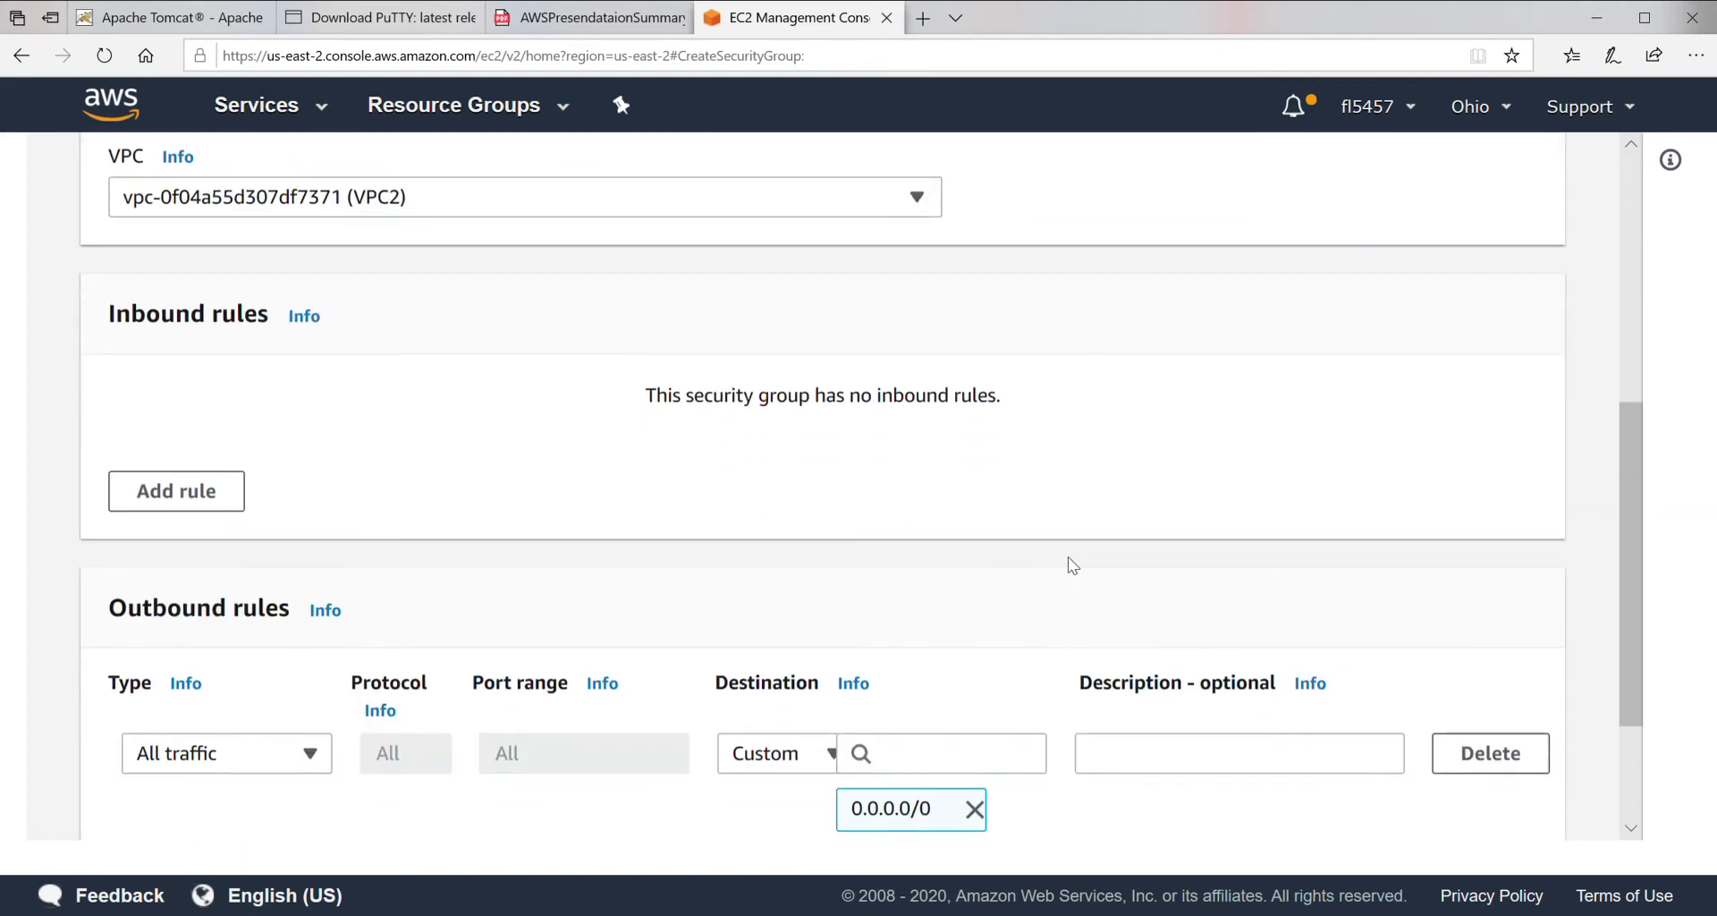
pyautogui.click(179, 492)
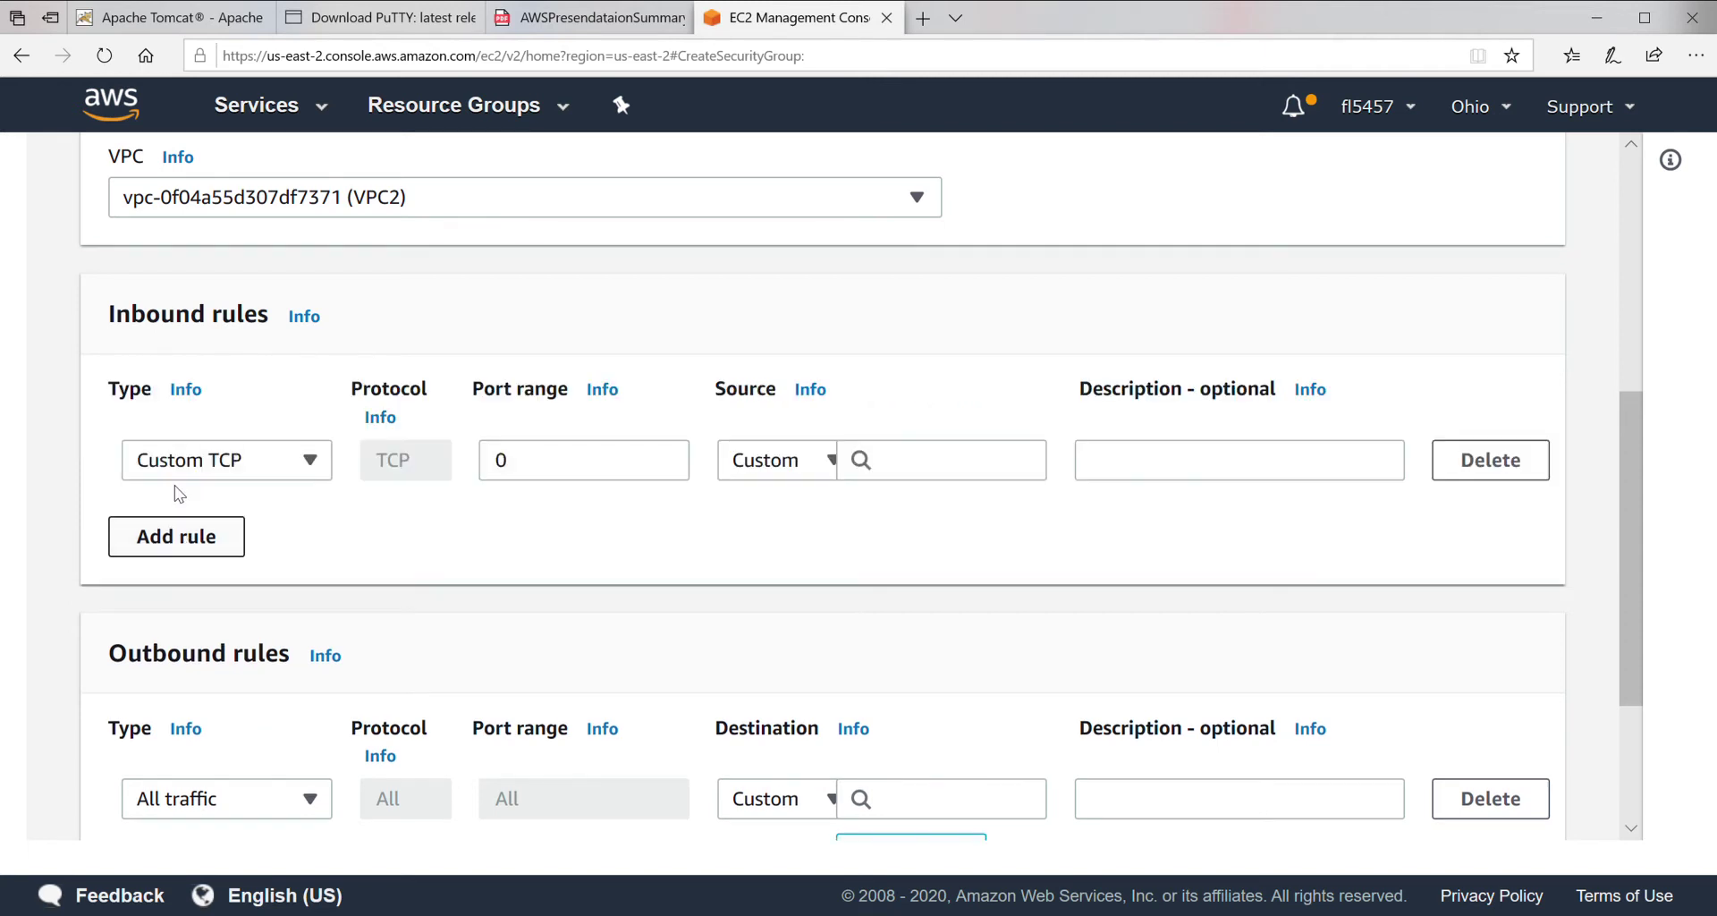
pyautogui.click(308, 465)
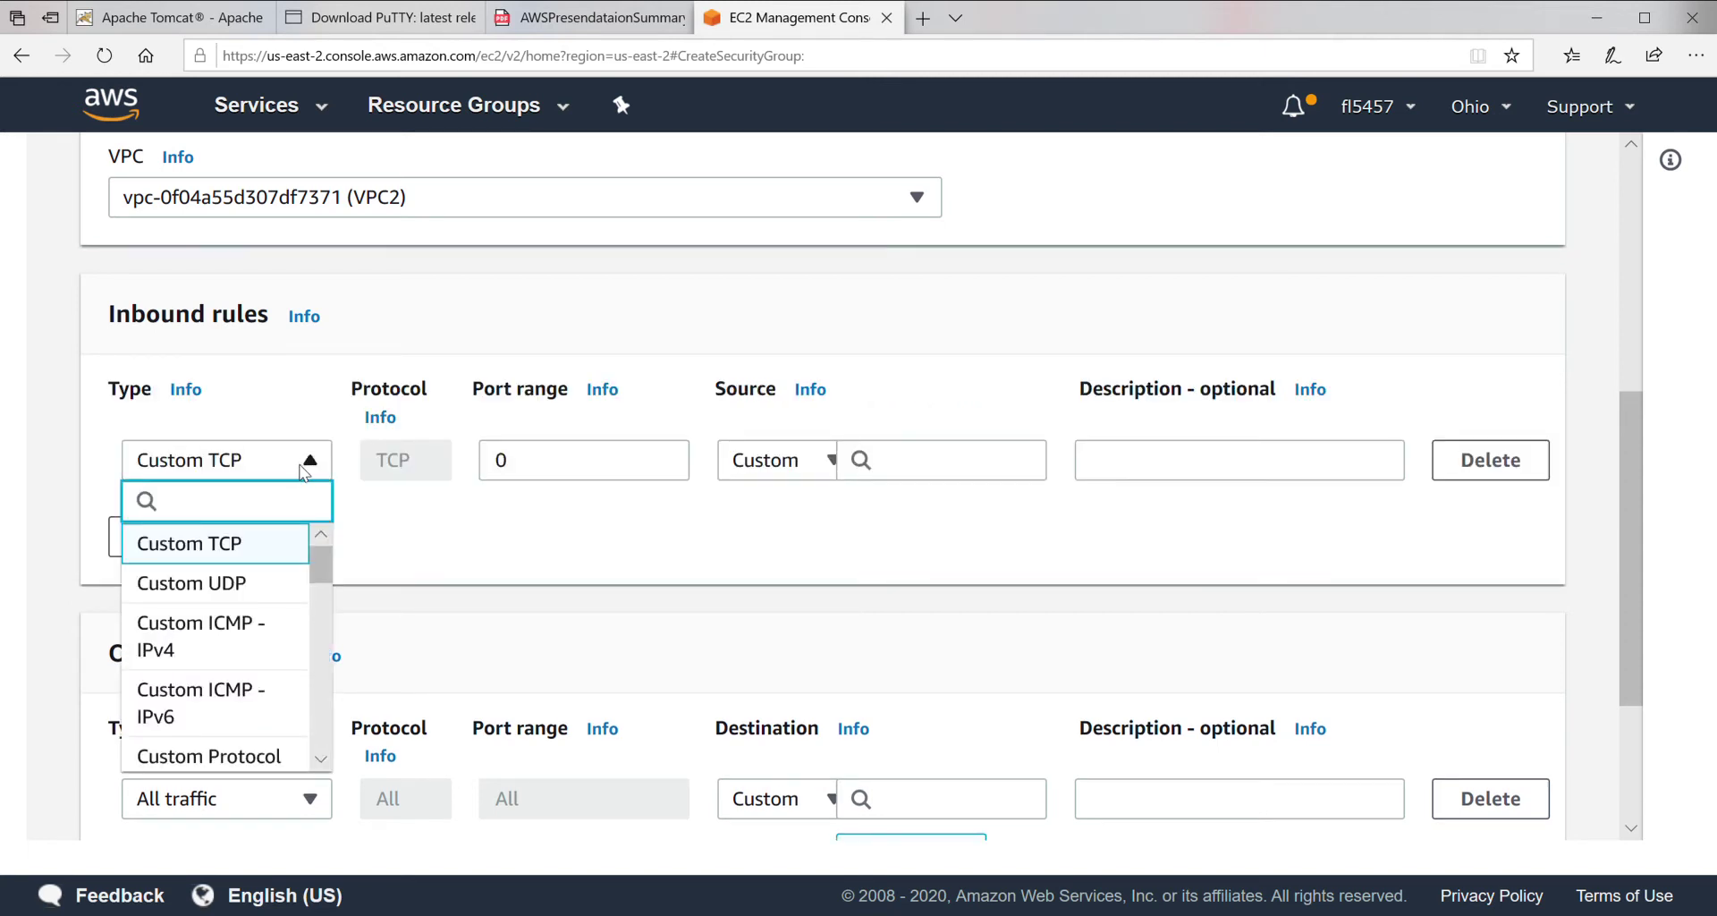
pyautogui.moveTo(324, 570); pyautogui.dragTo(315, 626)
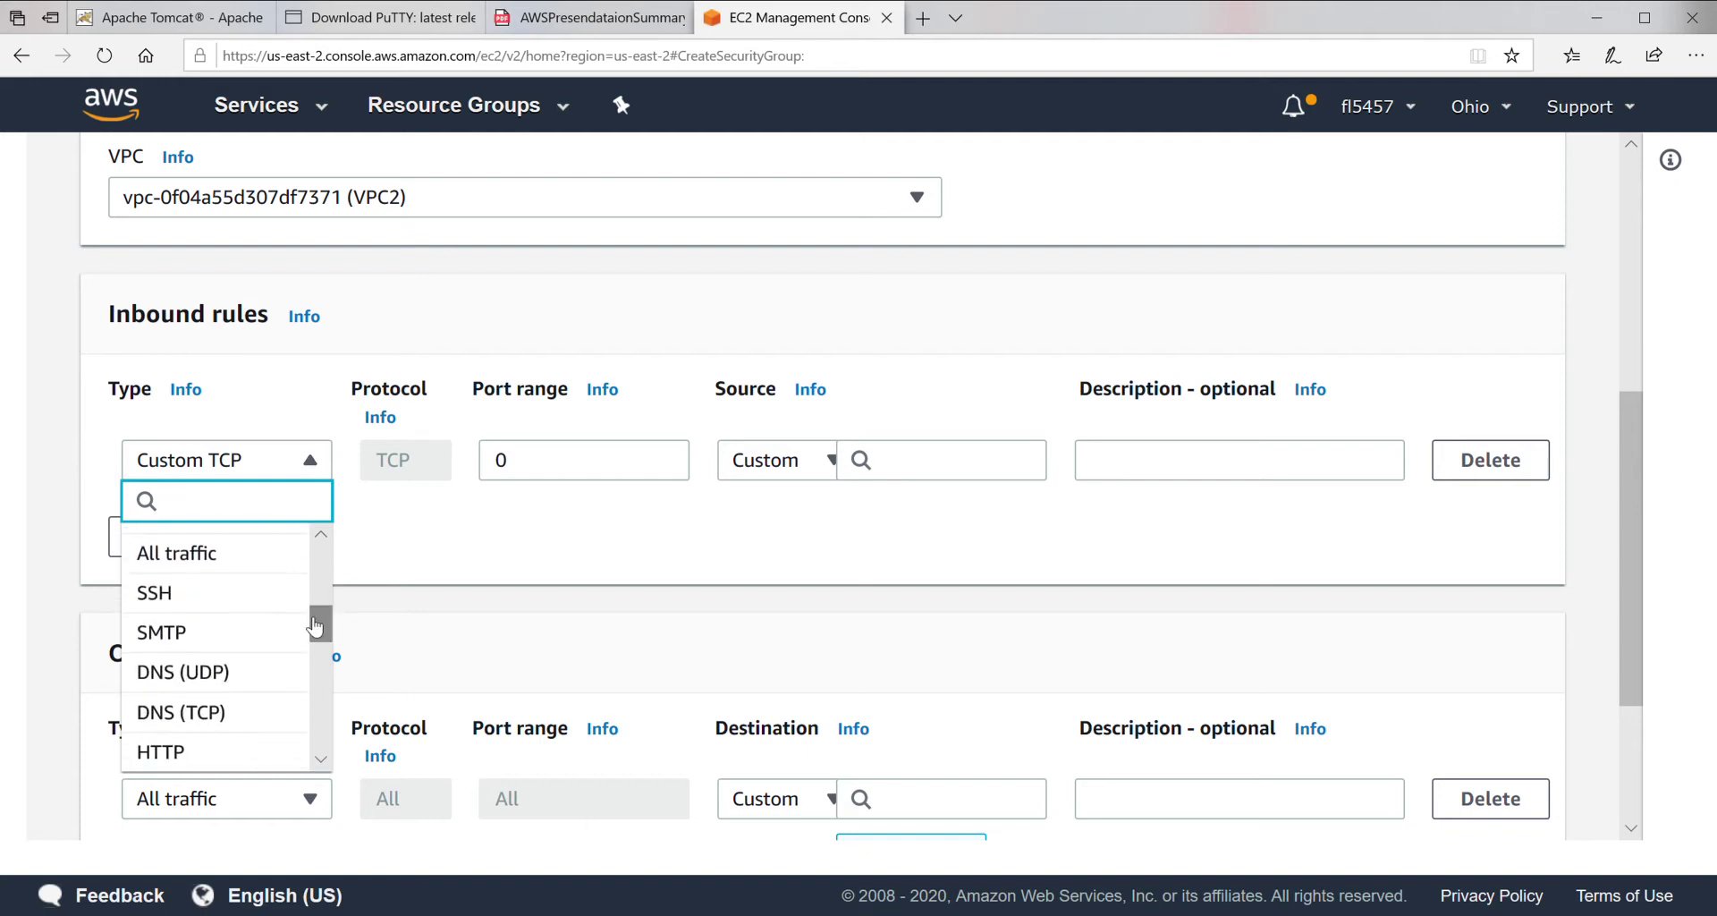
pyautogui.click(218, 593)
# Add a second inbound rule of type HTTP to the security group.
pyautogui.click(211, 535)
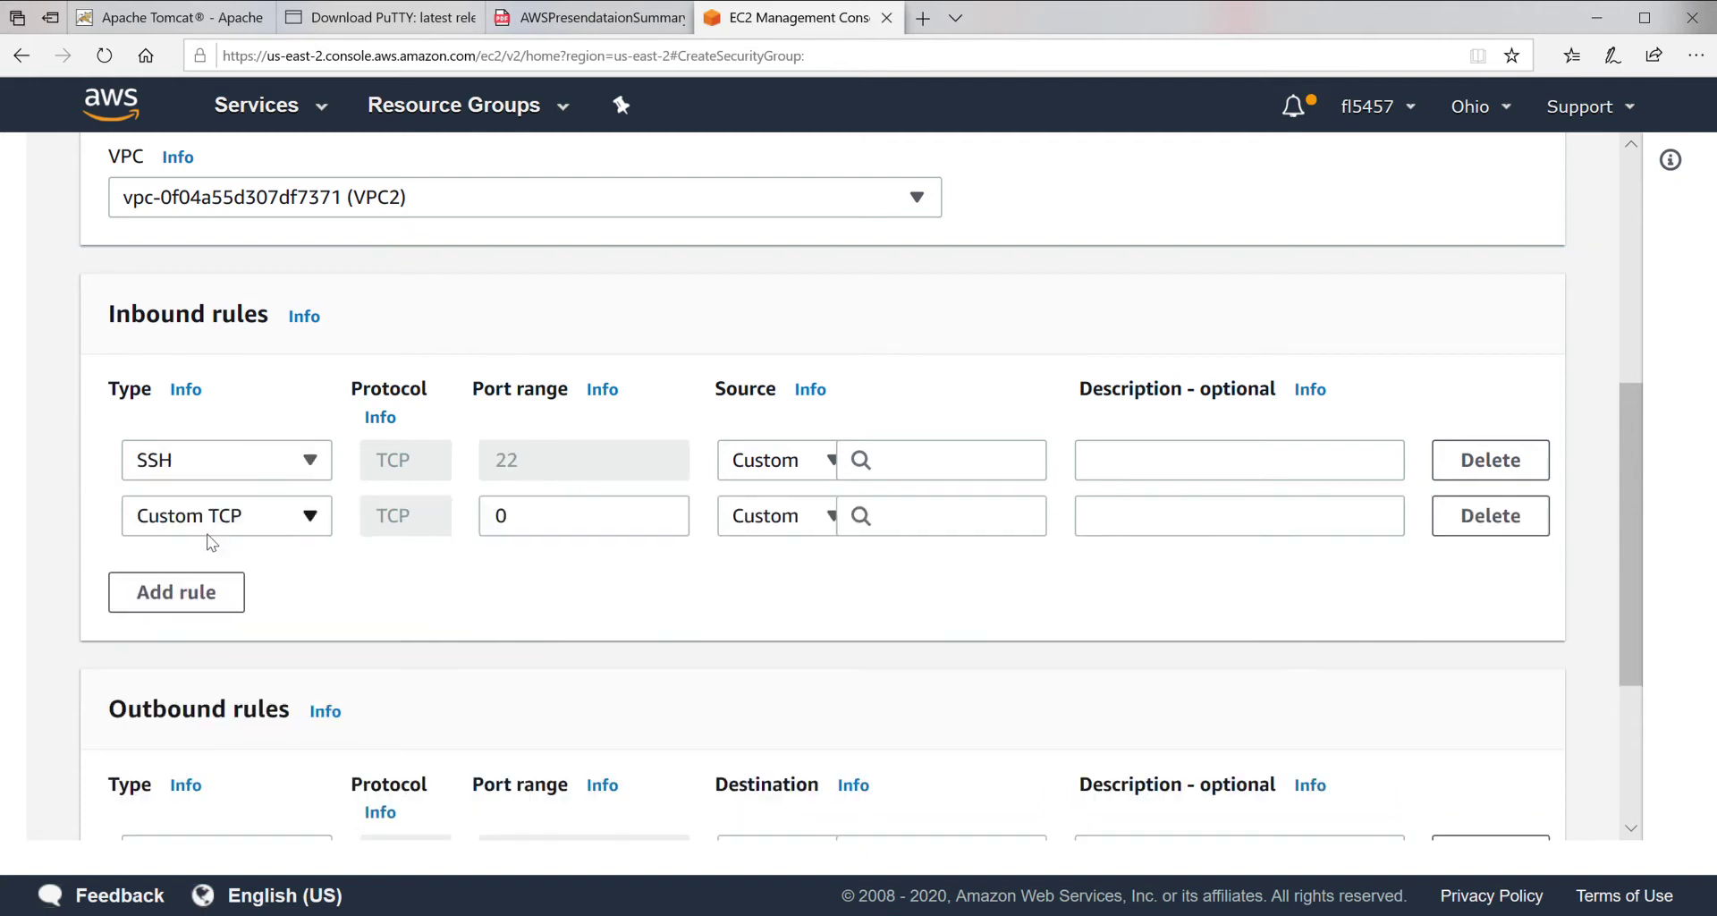
pyautogui.click(311, 516)
pyautogui.scroll(-1, 307, 537)
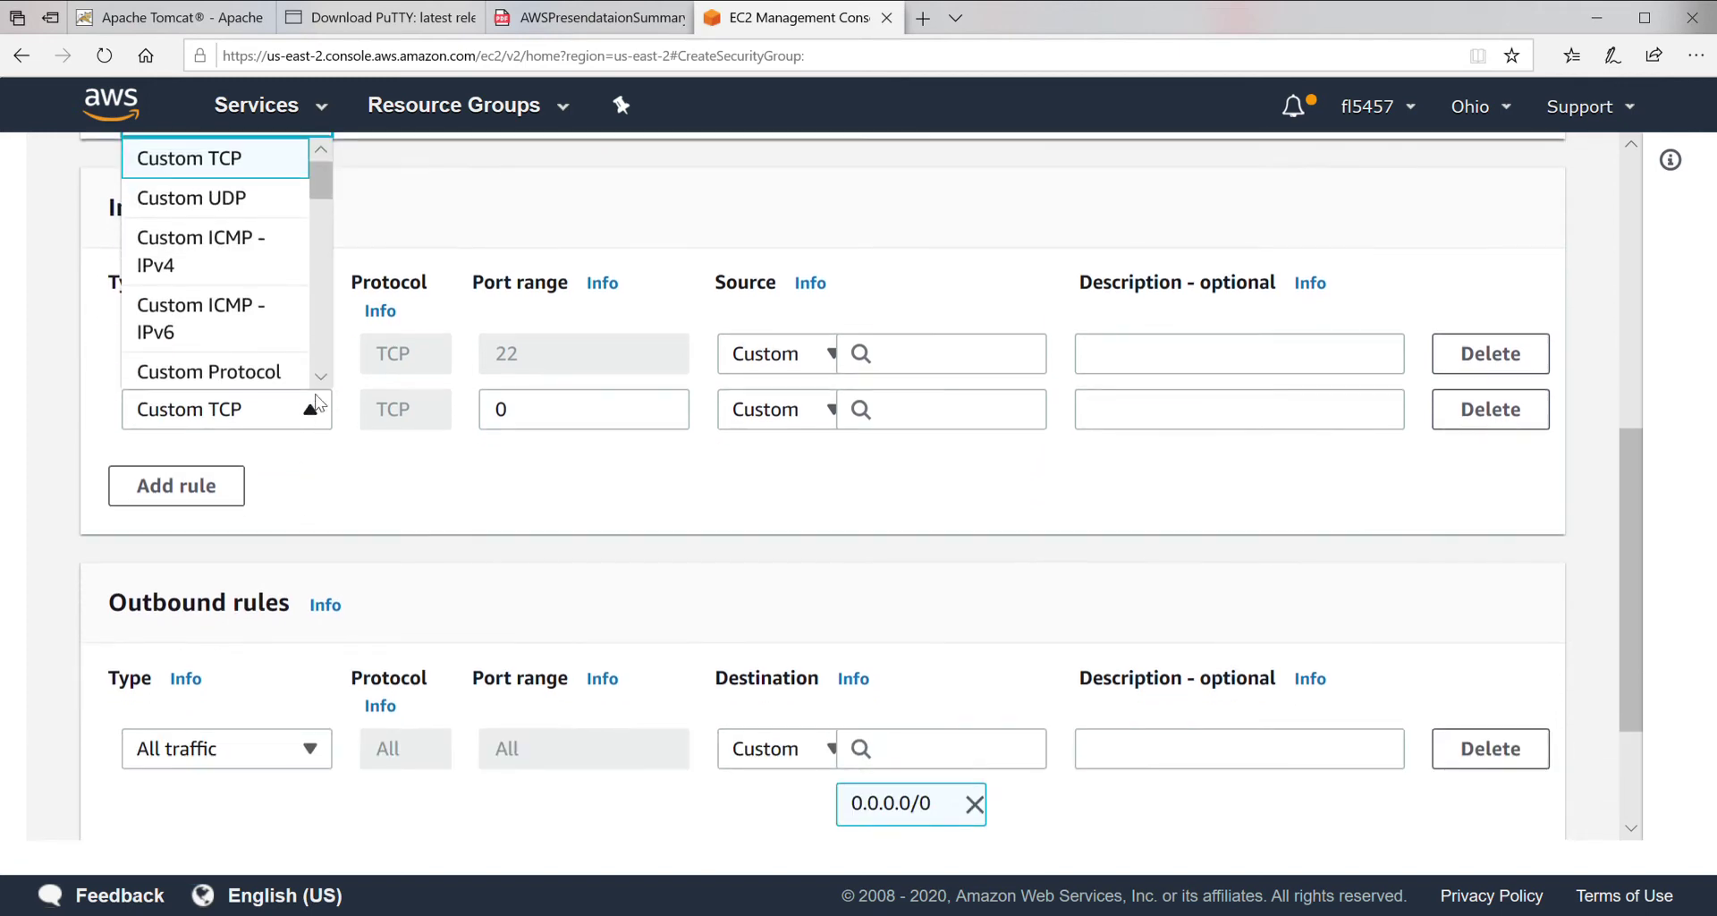
pyautogui.scroll(-4, 322, 344)
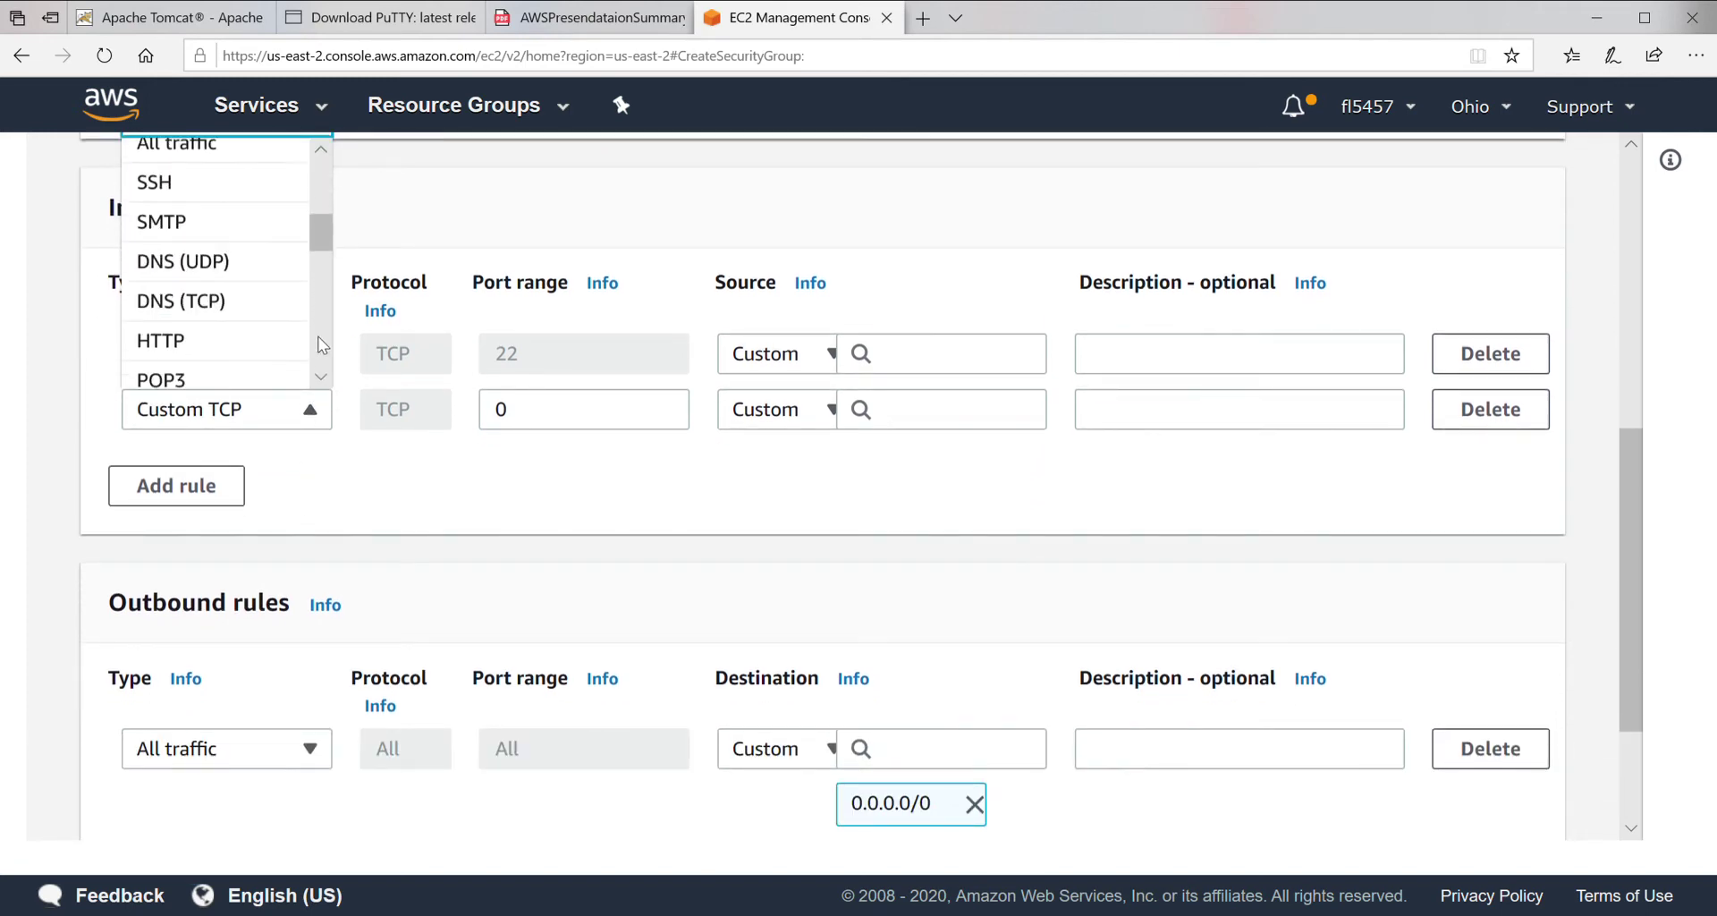
pyautogui.scroll(-3, 322, 345)
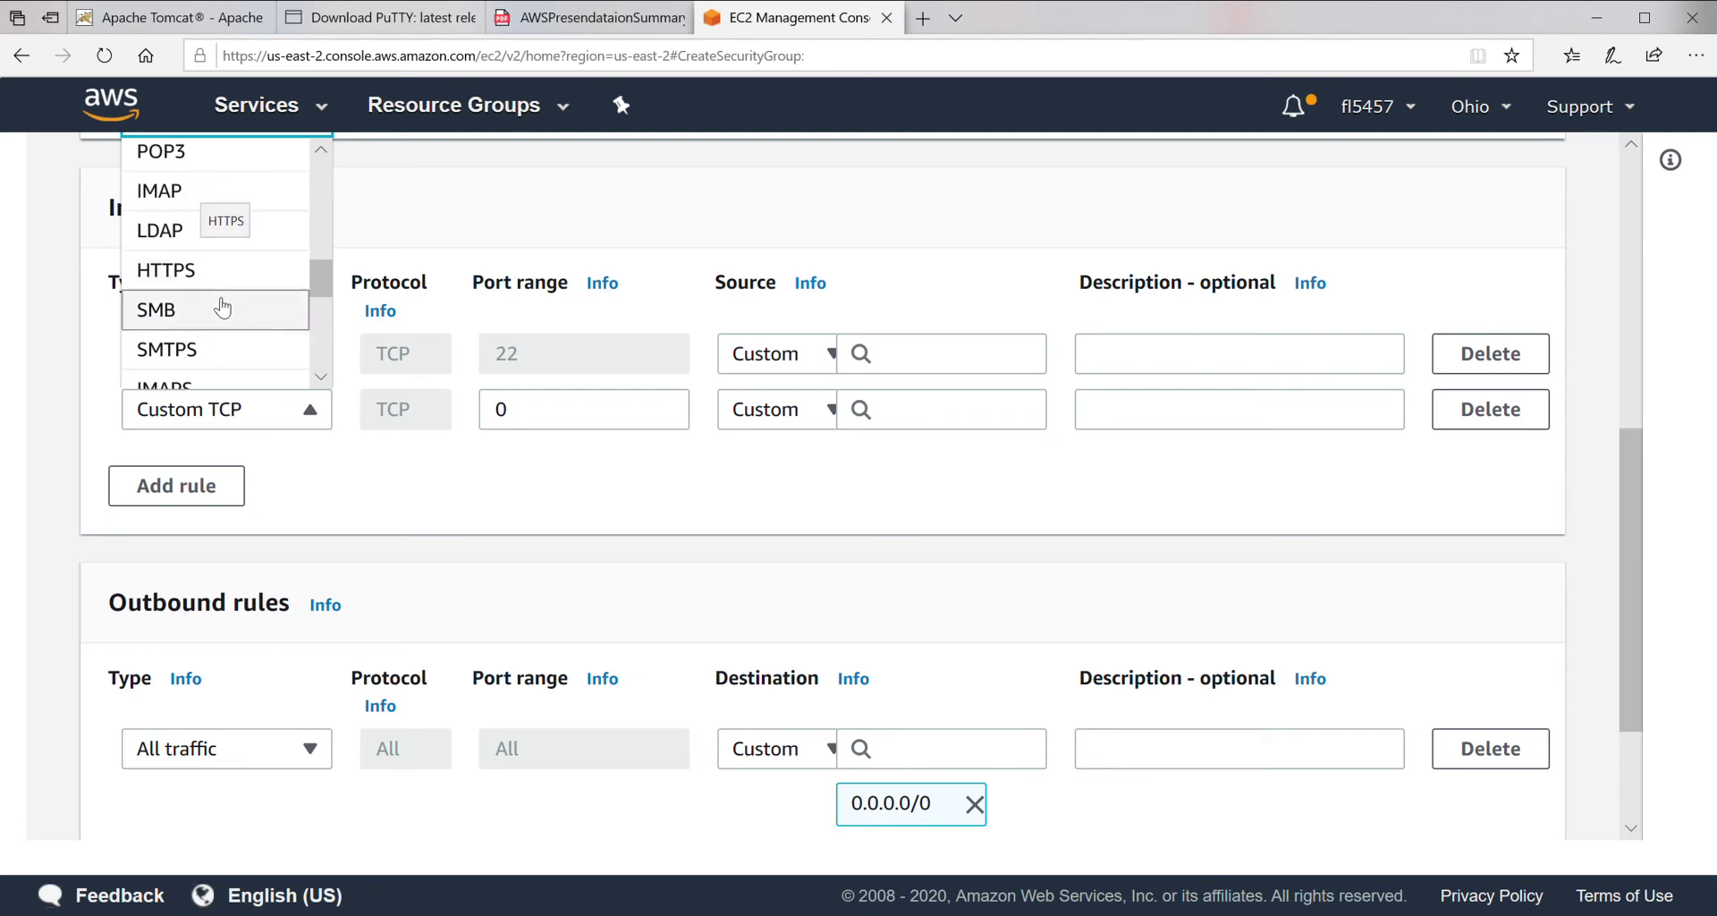
pyautogui.moveTo(322, 283); pyautogui.dragTo(322, 261)
pyautogui.click(299, 267)
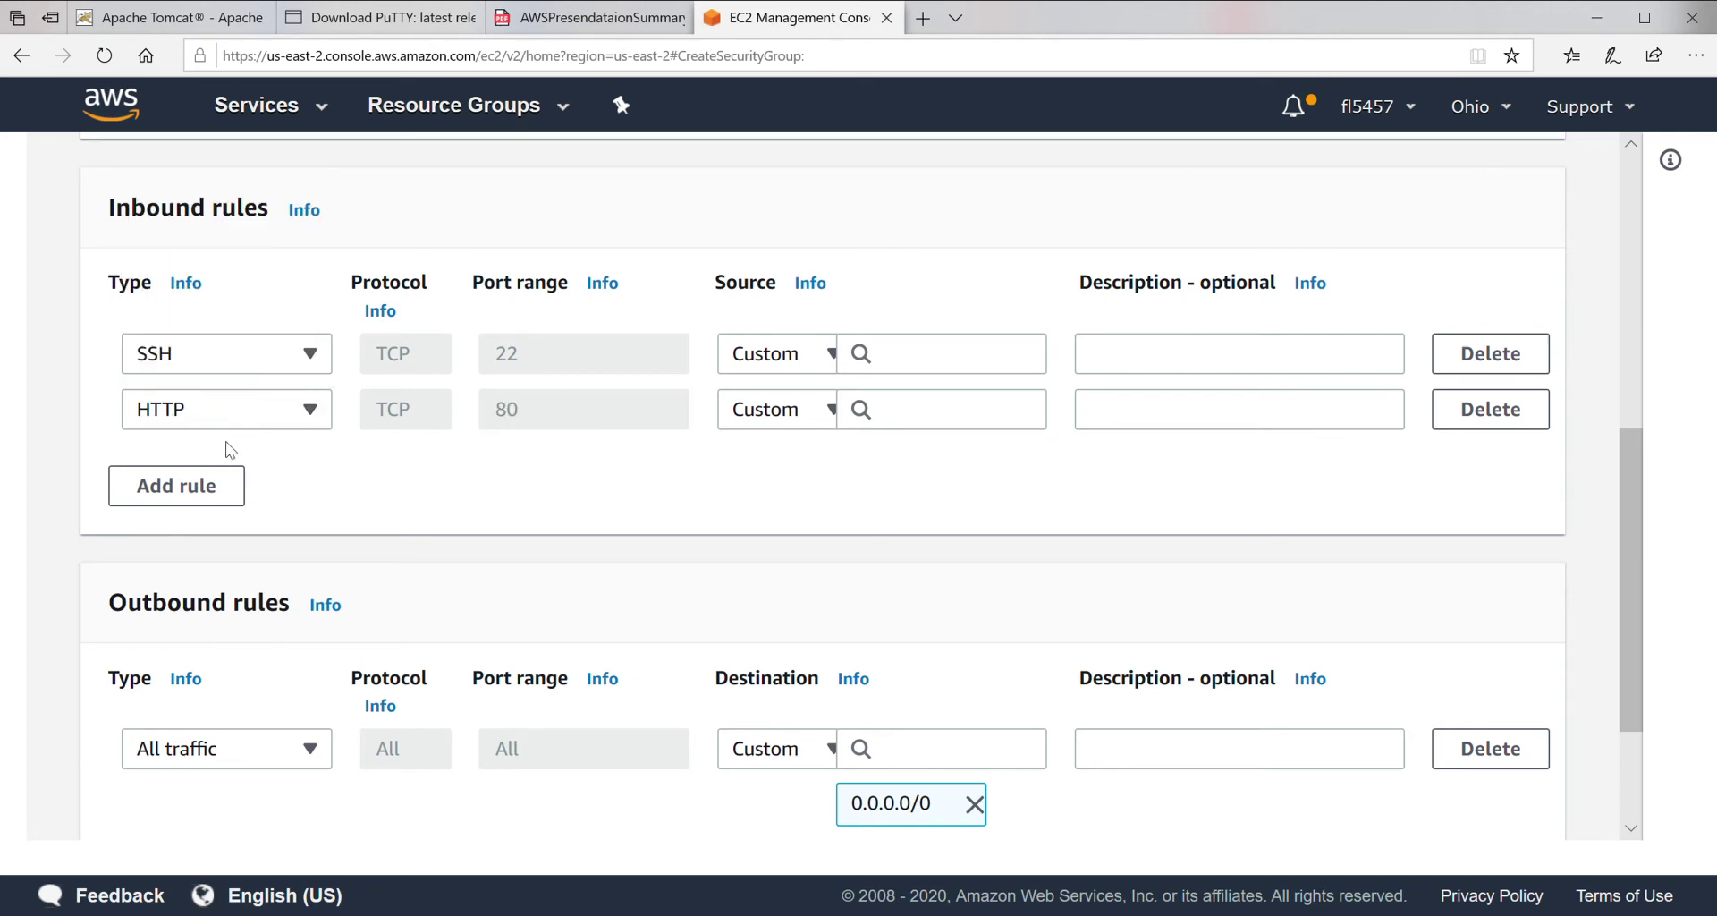
# Add a third inbound rule of type HTTPS to the security group.
pyautogui.click(224, 483)
pyautogui.click(308, 463)
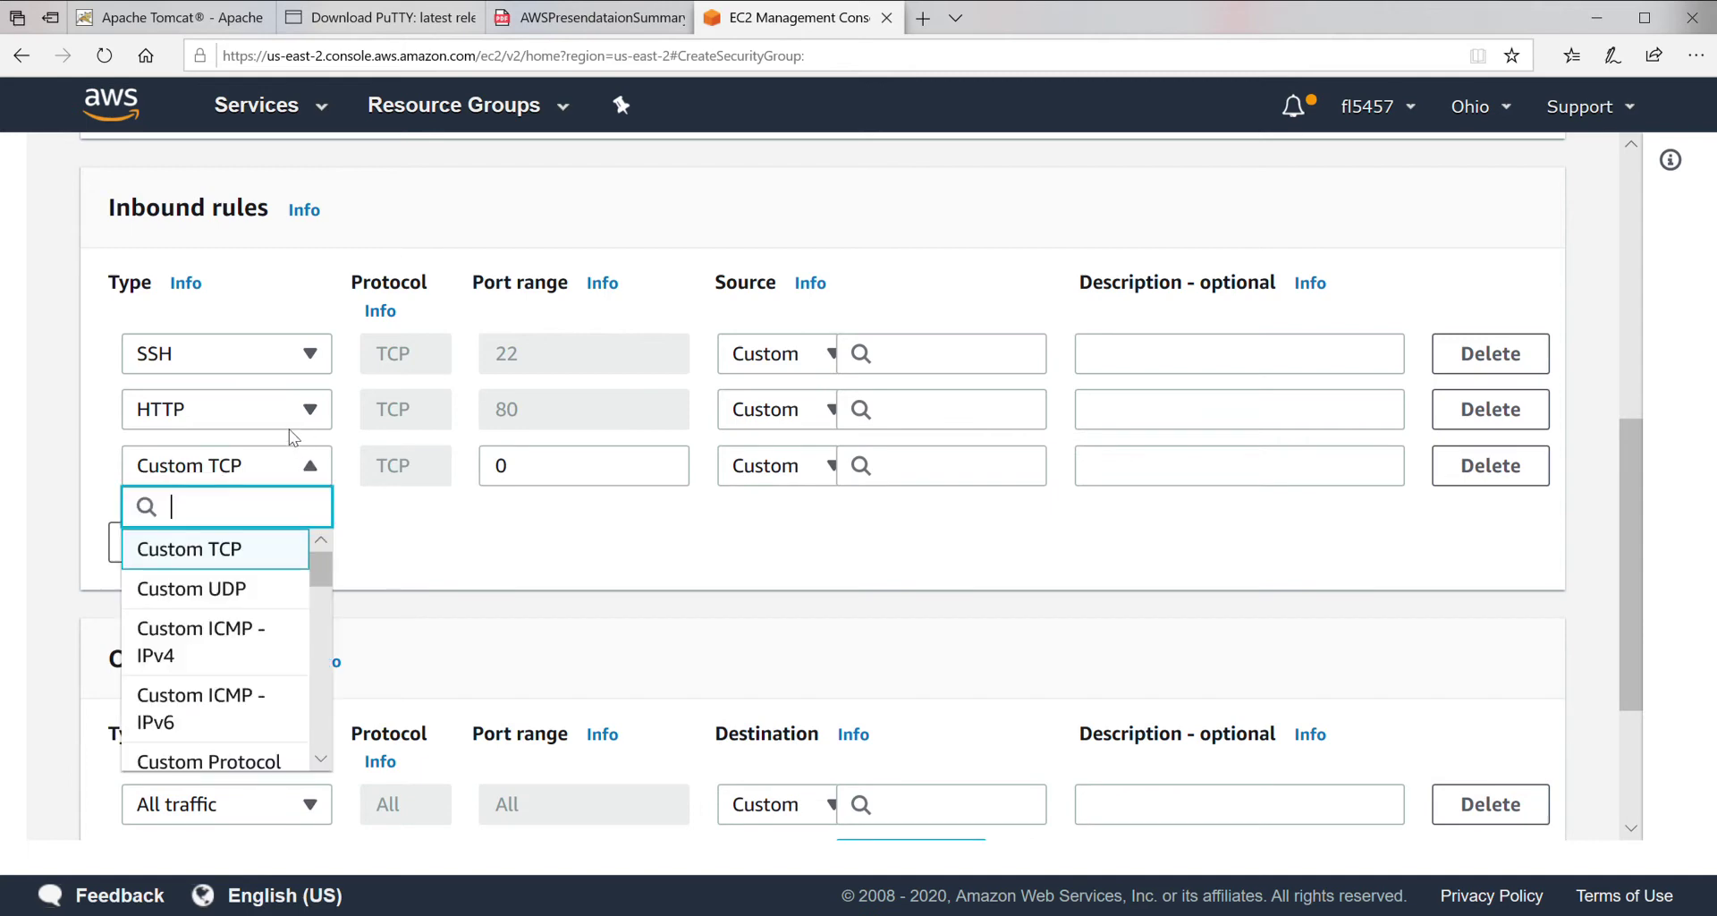
pyautogui.moveTo(319, 577); pyautogui.dragTo(322, 652)
pyautogui.click(241, 667)
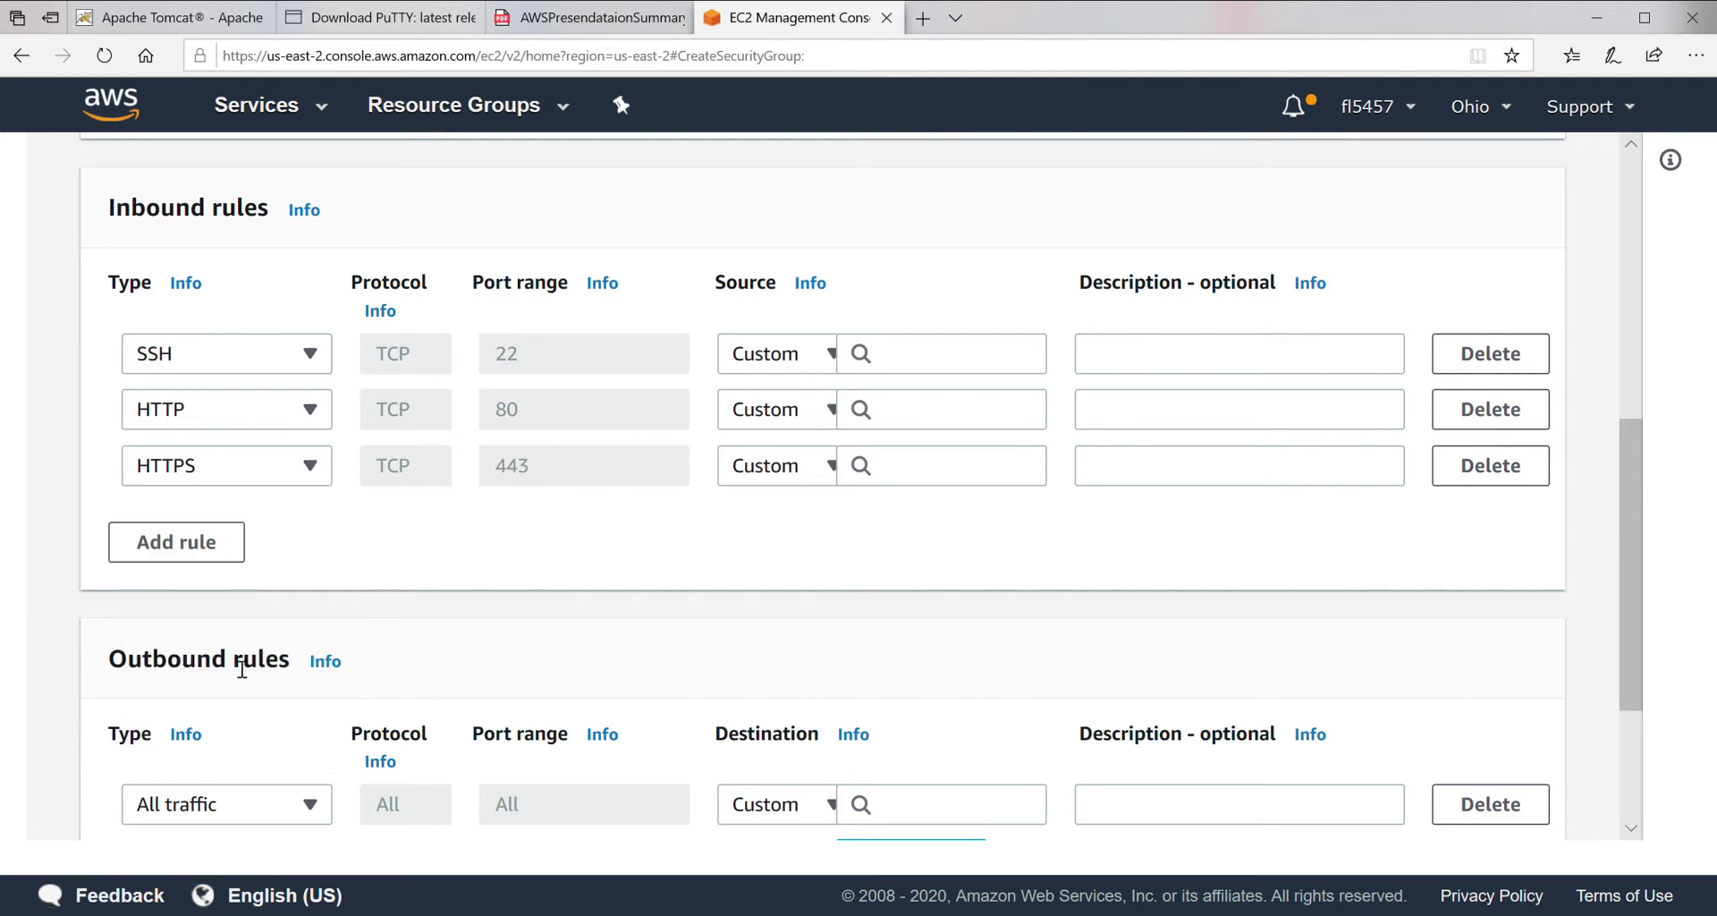
# Set the SSH rule's source to Anywhere and remove the ::/0 entry, keeping only 0.0.0.0/0.
pyautogui.click(757, 358)
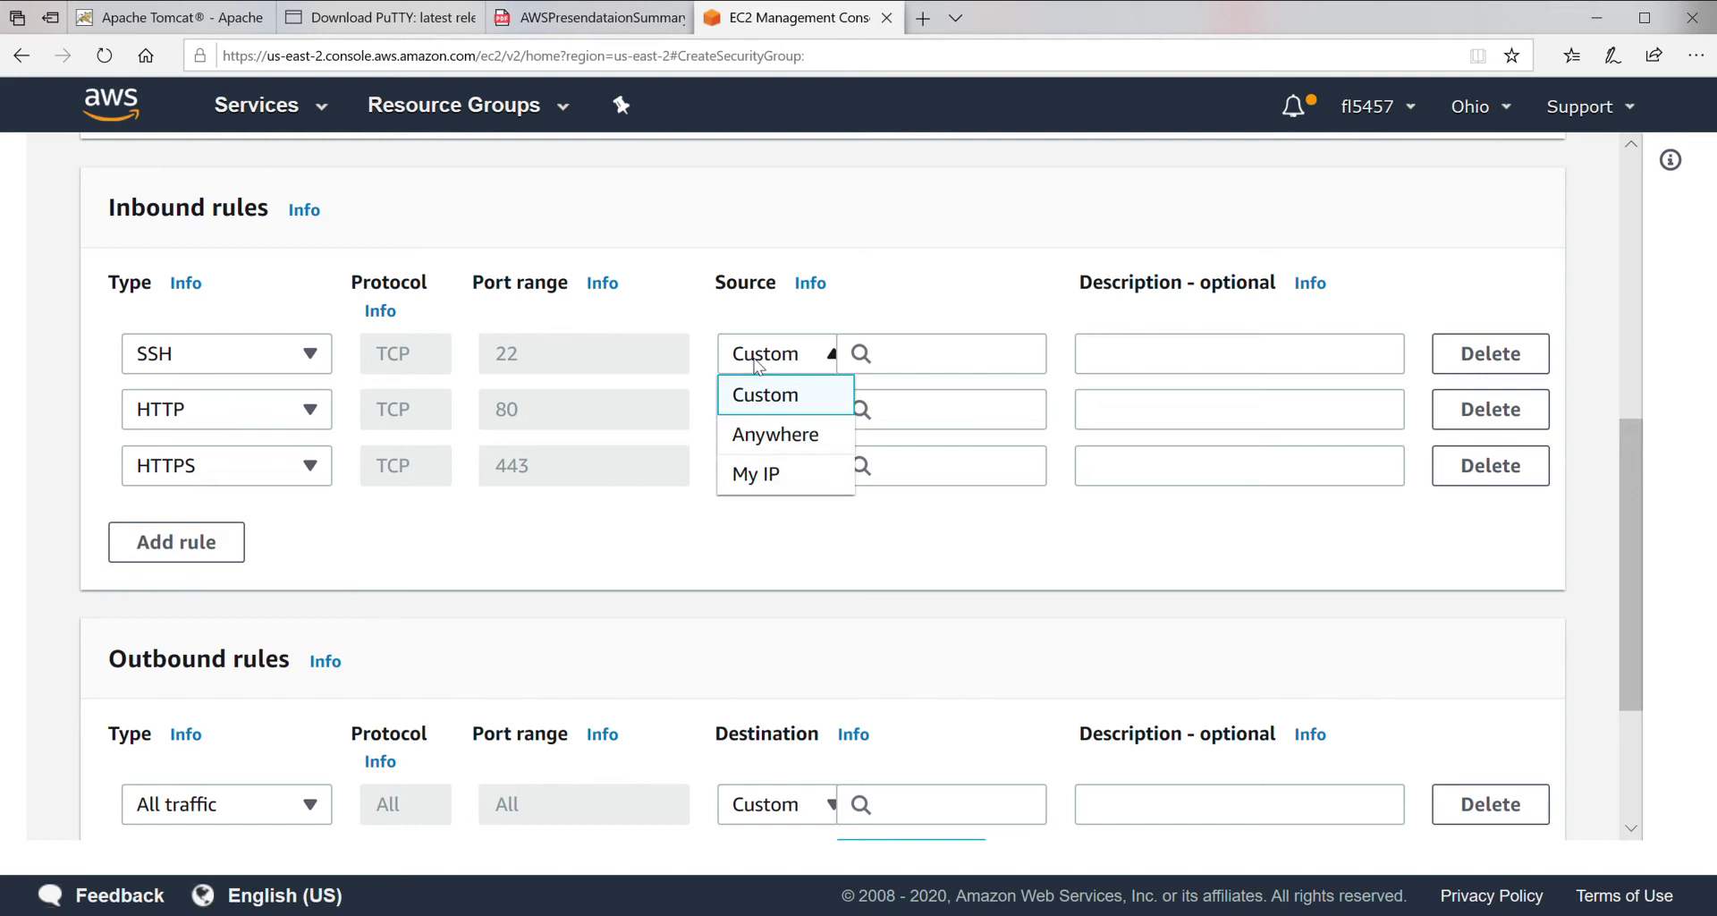
pyautogui.click(766, 434)
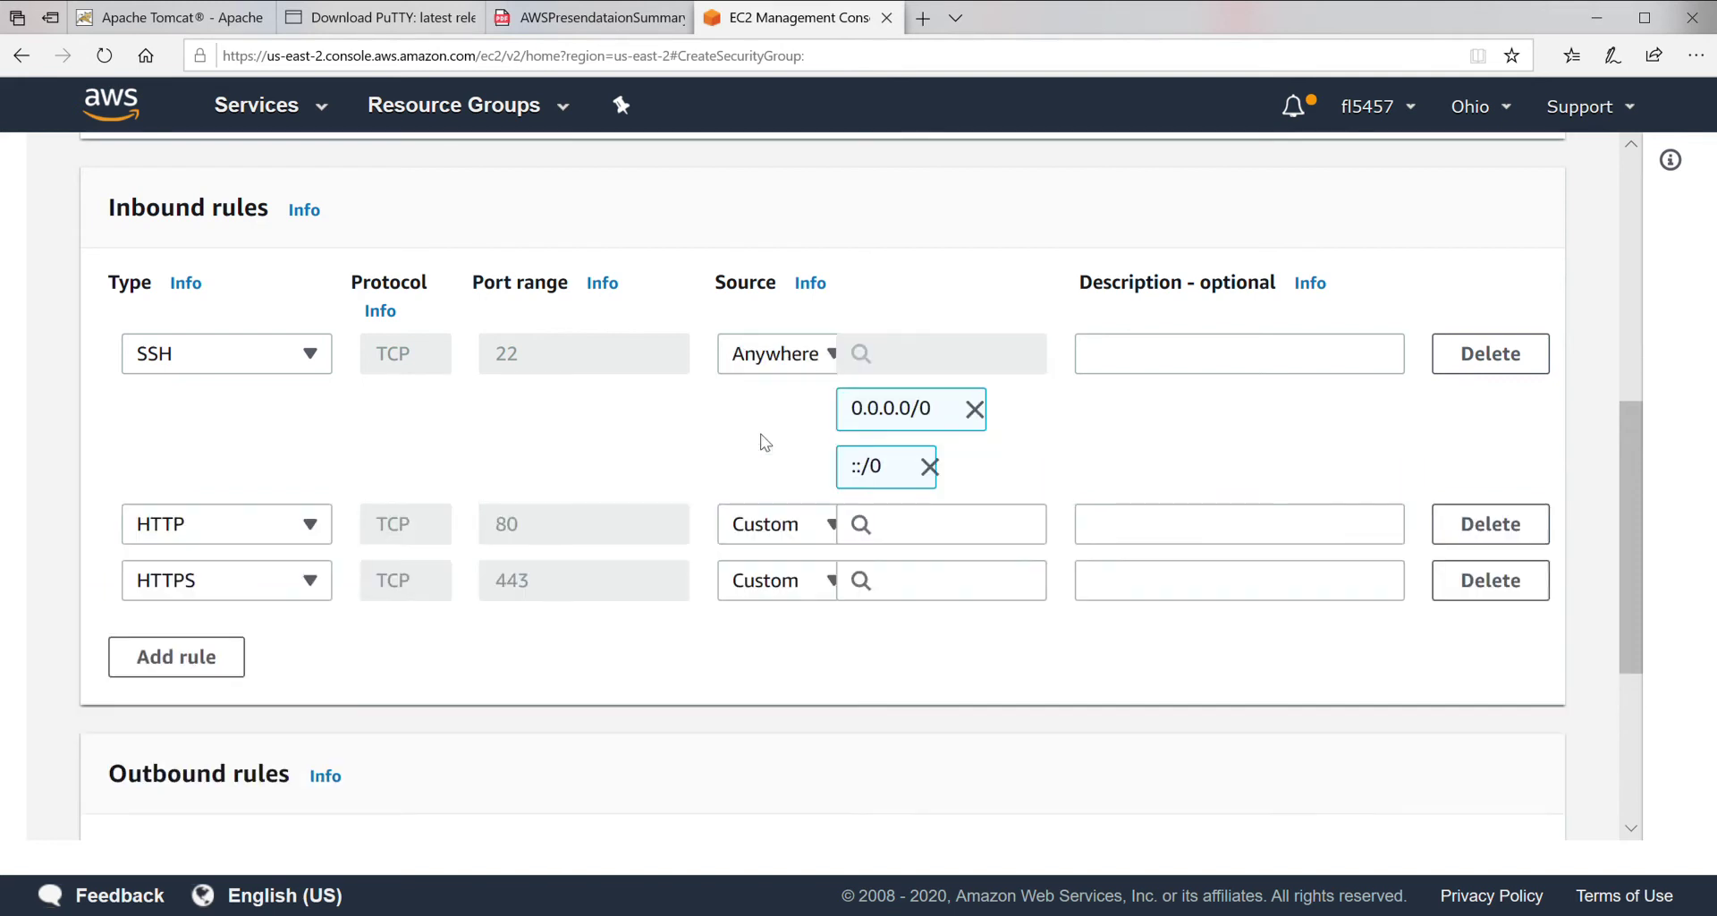
pyautogui.click(930, 466)
# Set the HTTP rule's source to Anywhere and remove the ::/0 entry, keeping only 0.0.0.0/0.
pyautogui.click(771, 474)
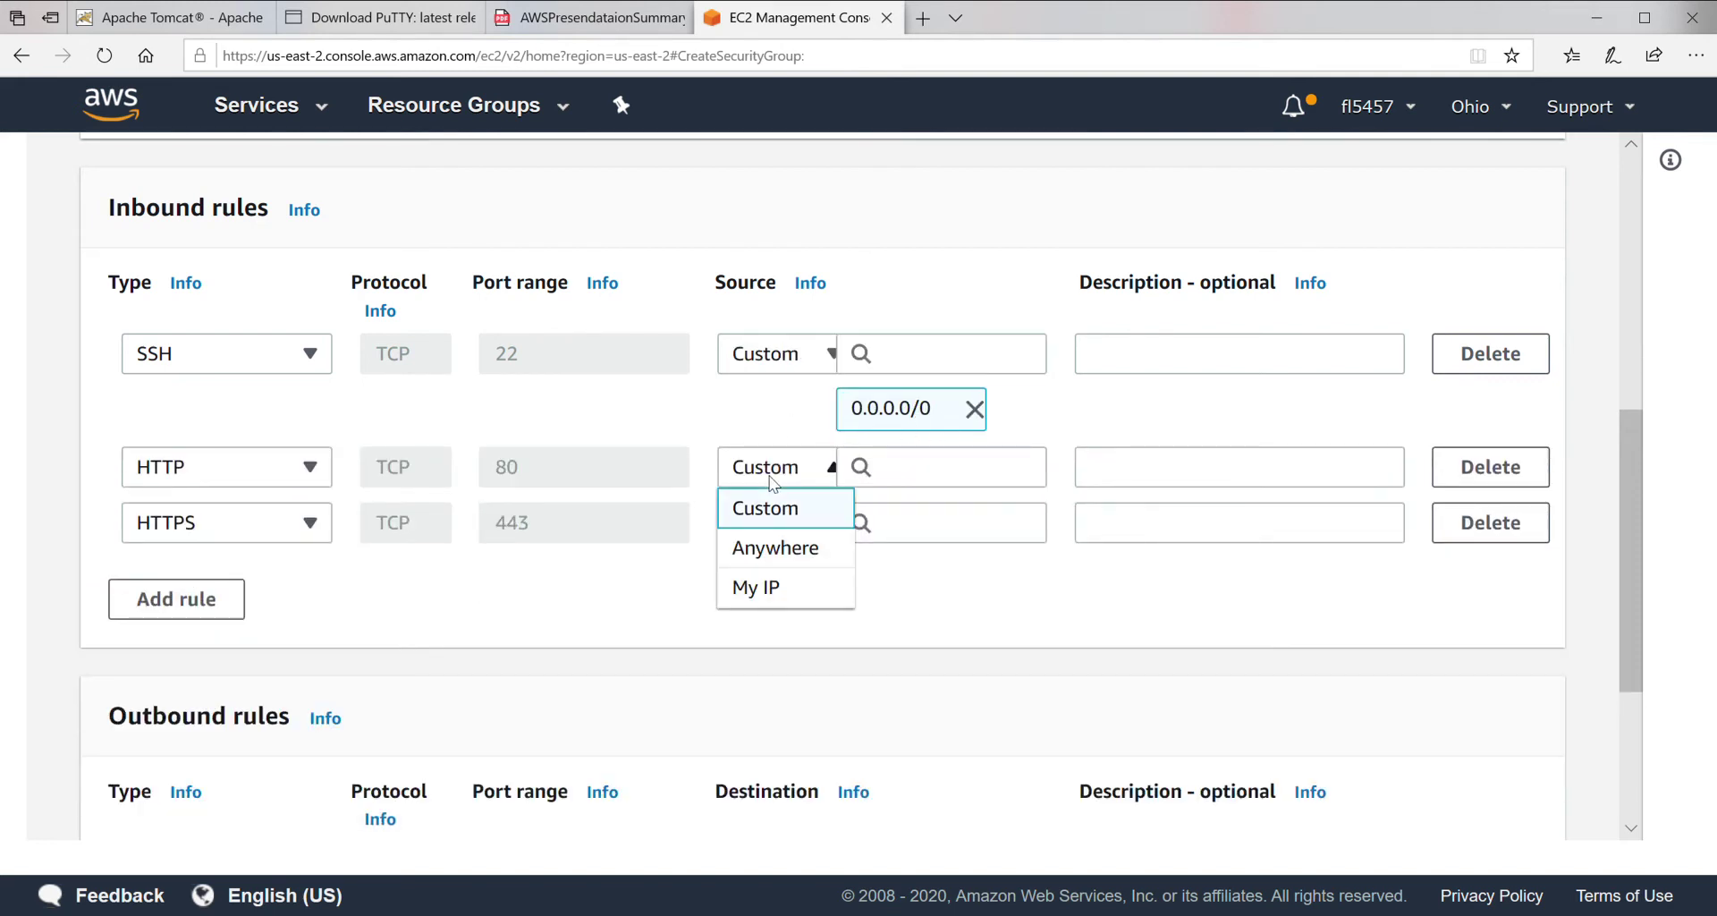
pyautogui.click(791, 559)
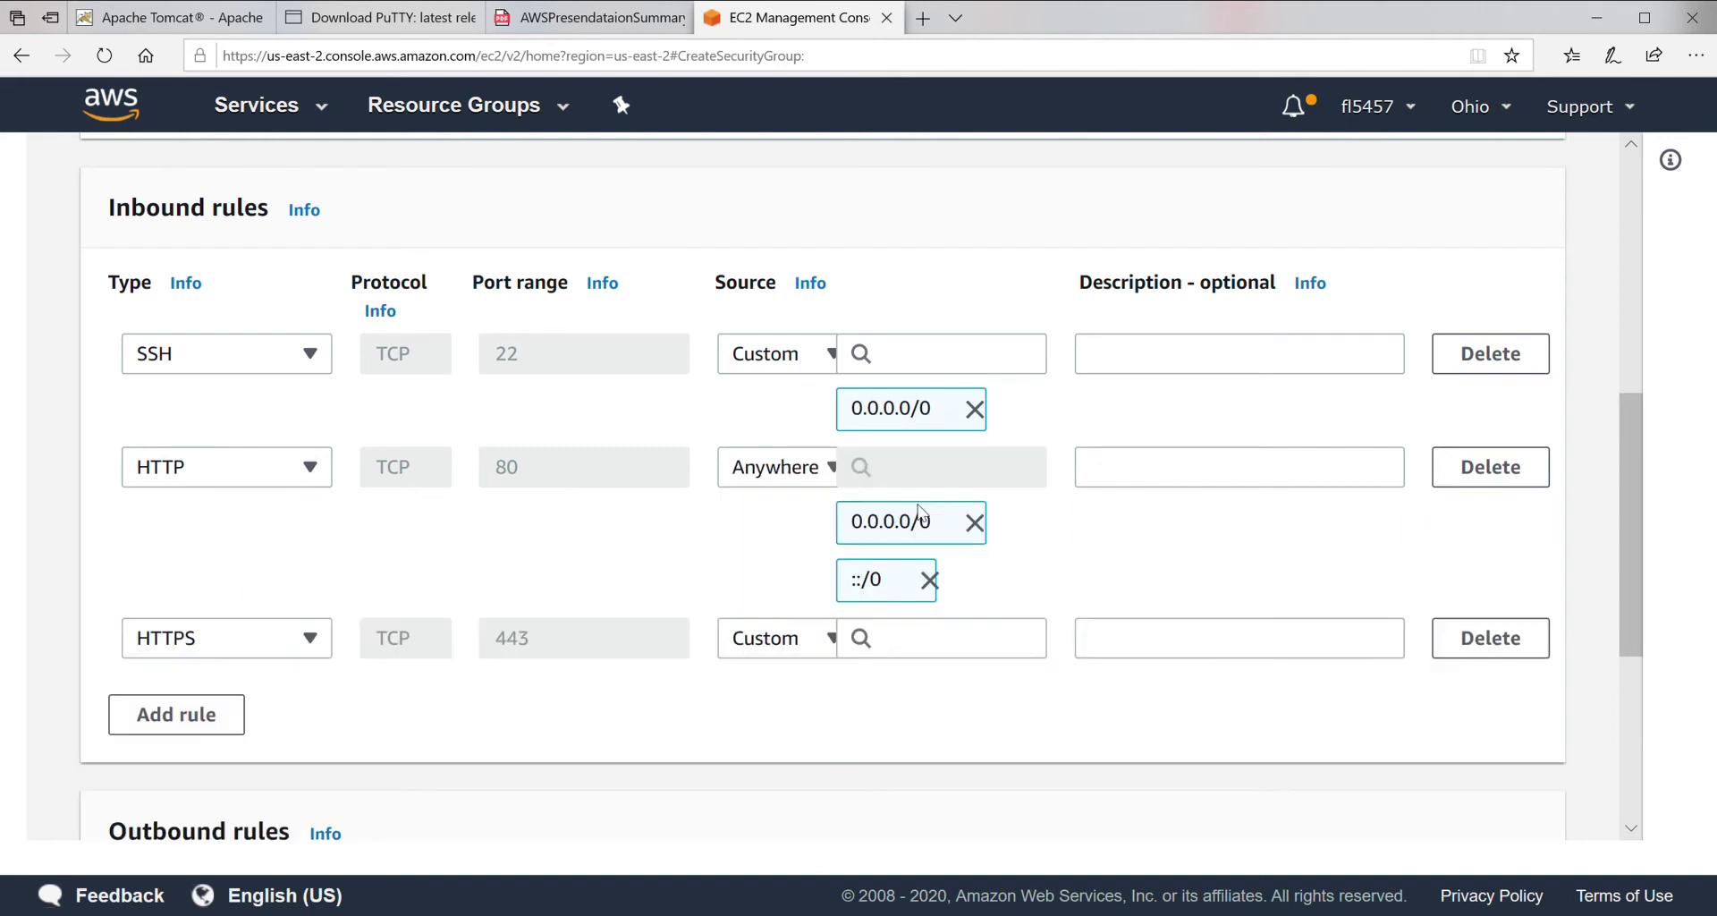
pyautogui.click(932, 582)
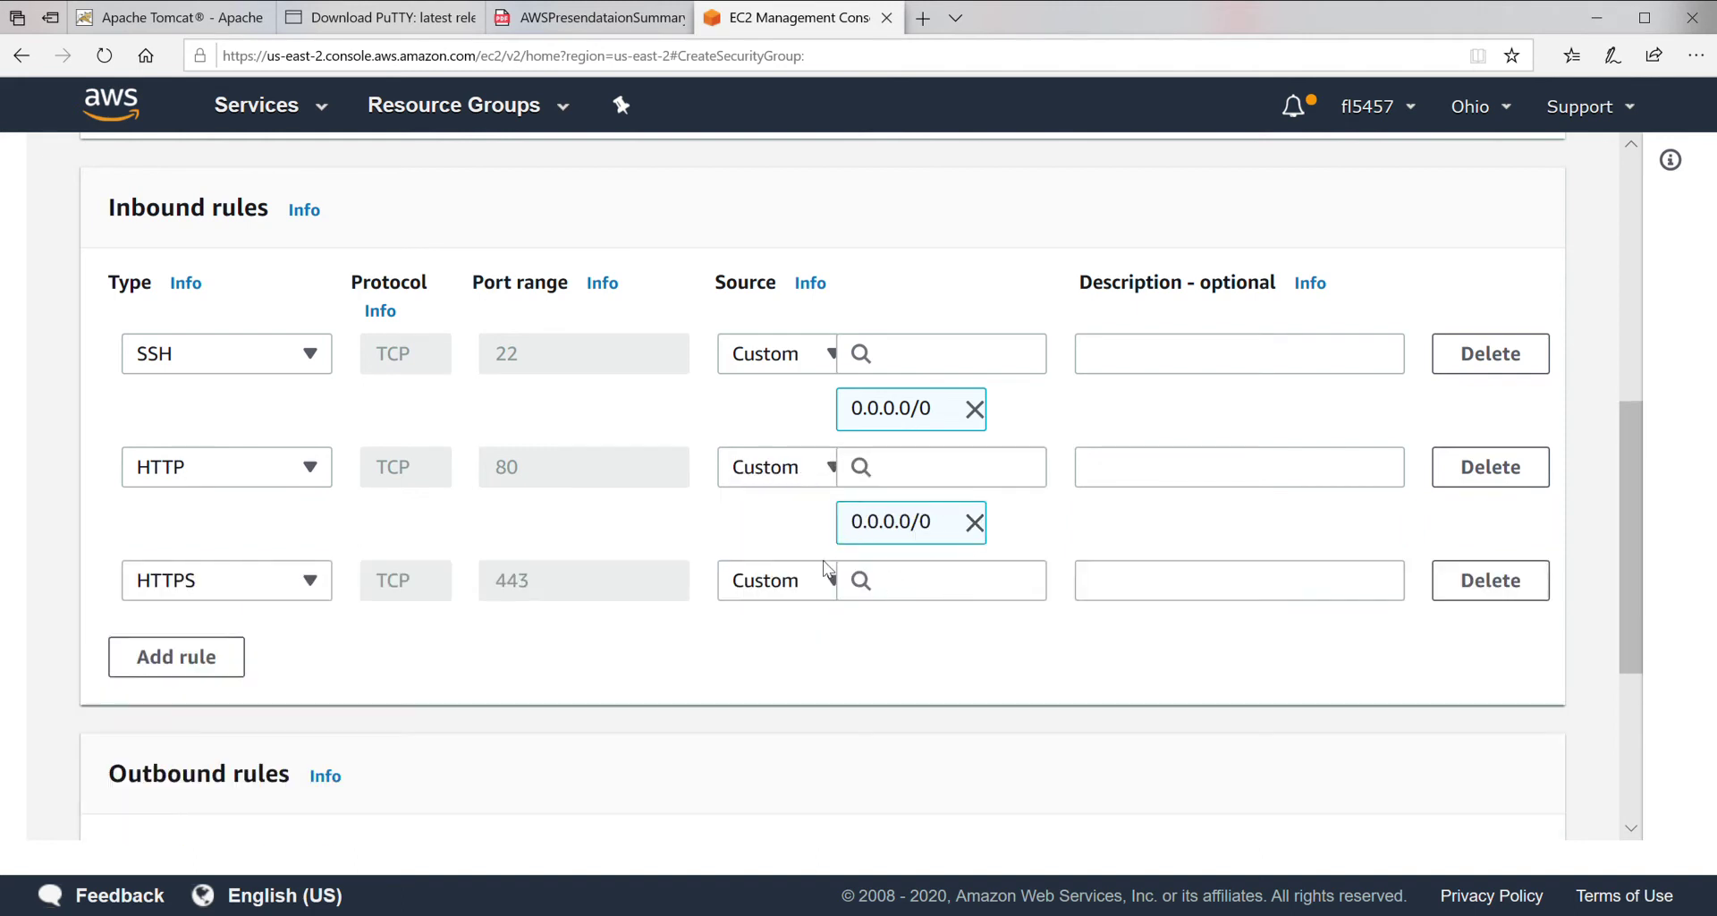
# Set the HTTPS rule's source to Anywhere without the ::/0 entry, and create the WebSG2 security group.
pyautogui.click(783, 588)
pyautogui.click(783, 662)
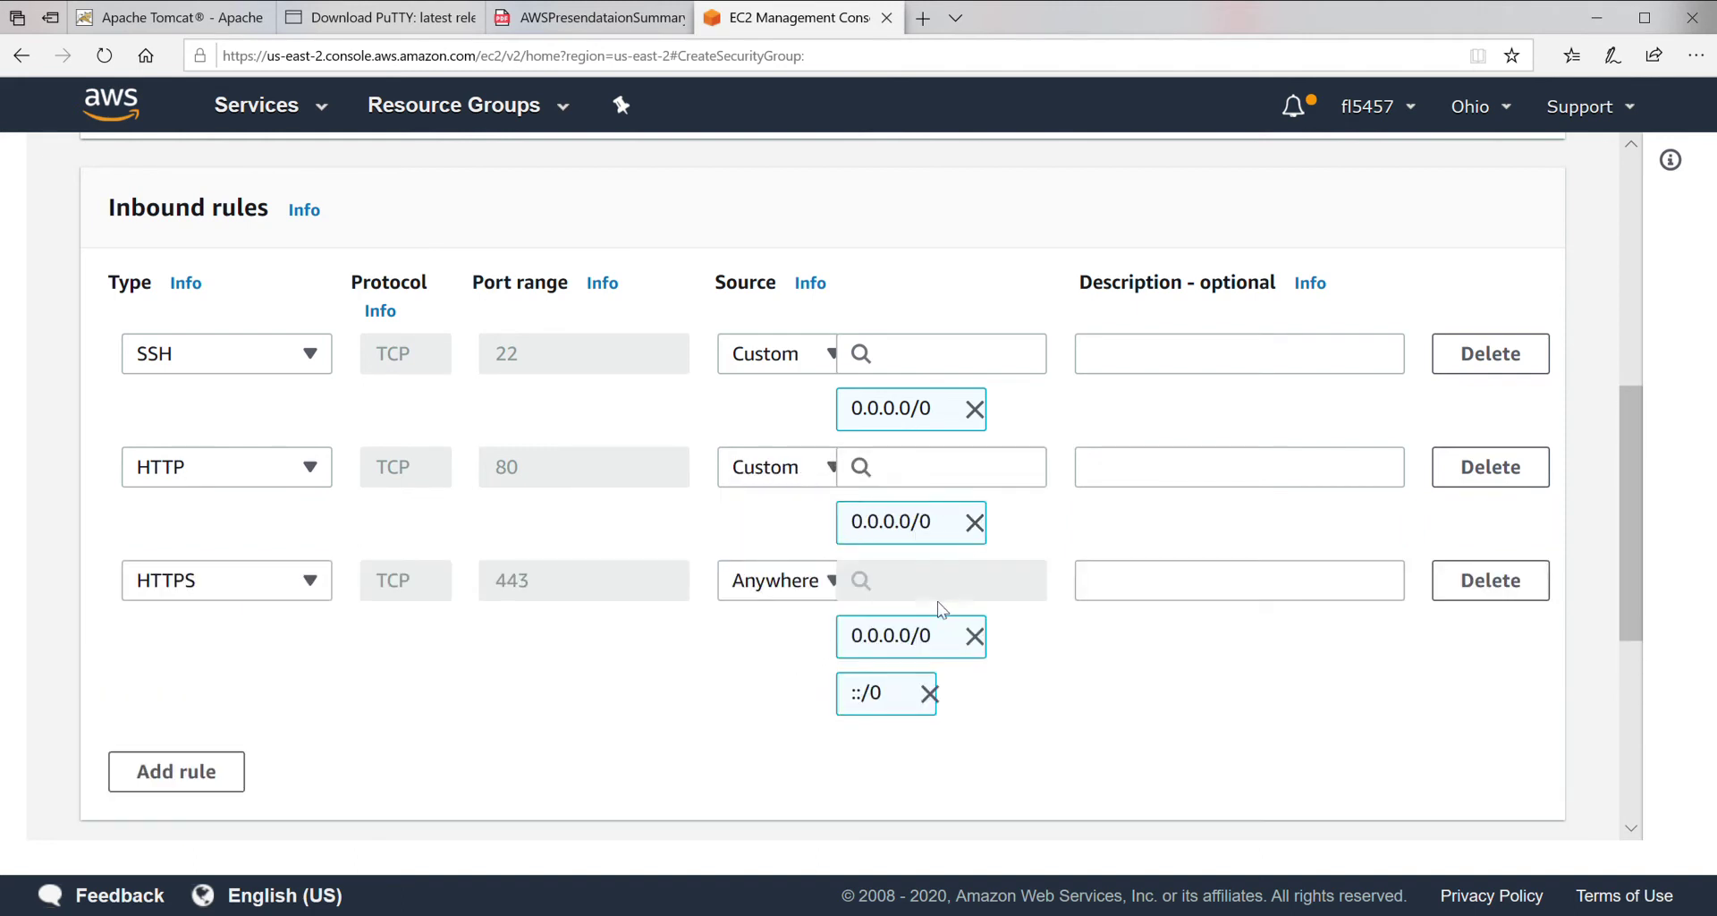
pyautogui.click(930, 693)
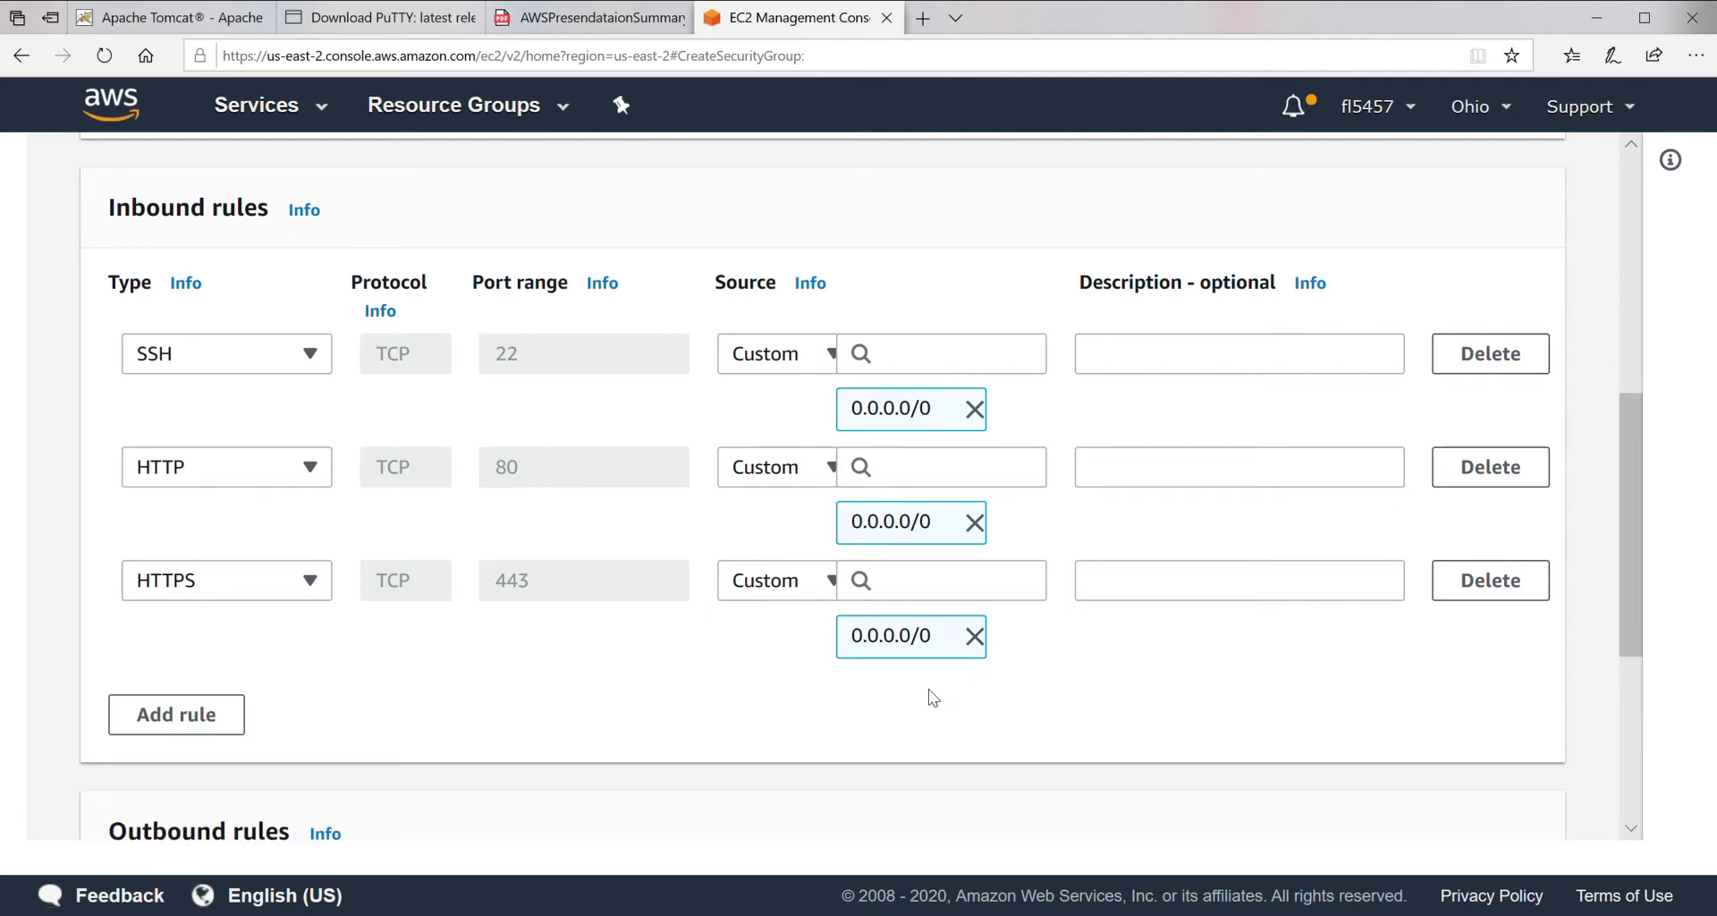
pyautogui.scroll(-5, 1117, 692)
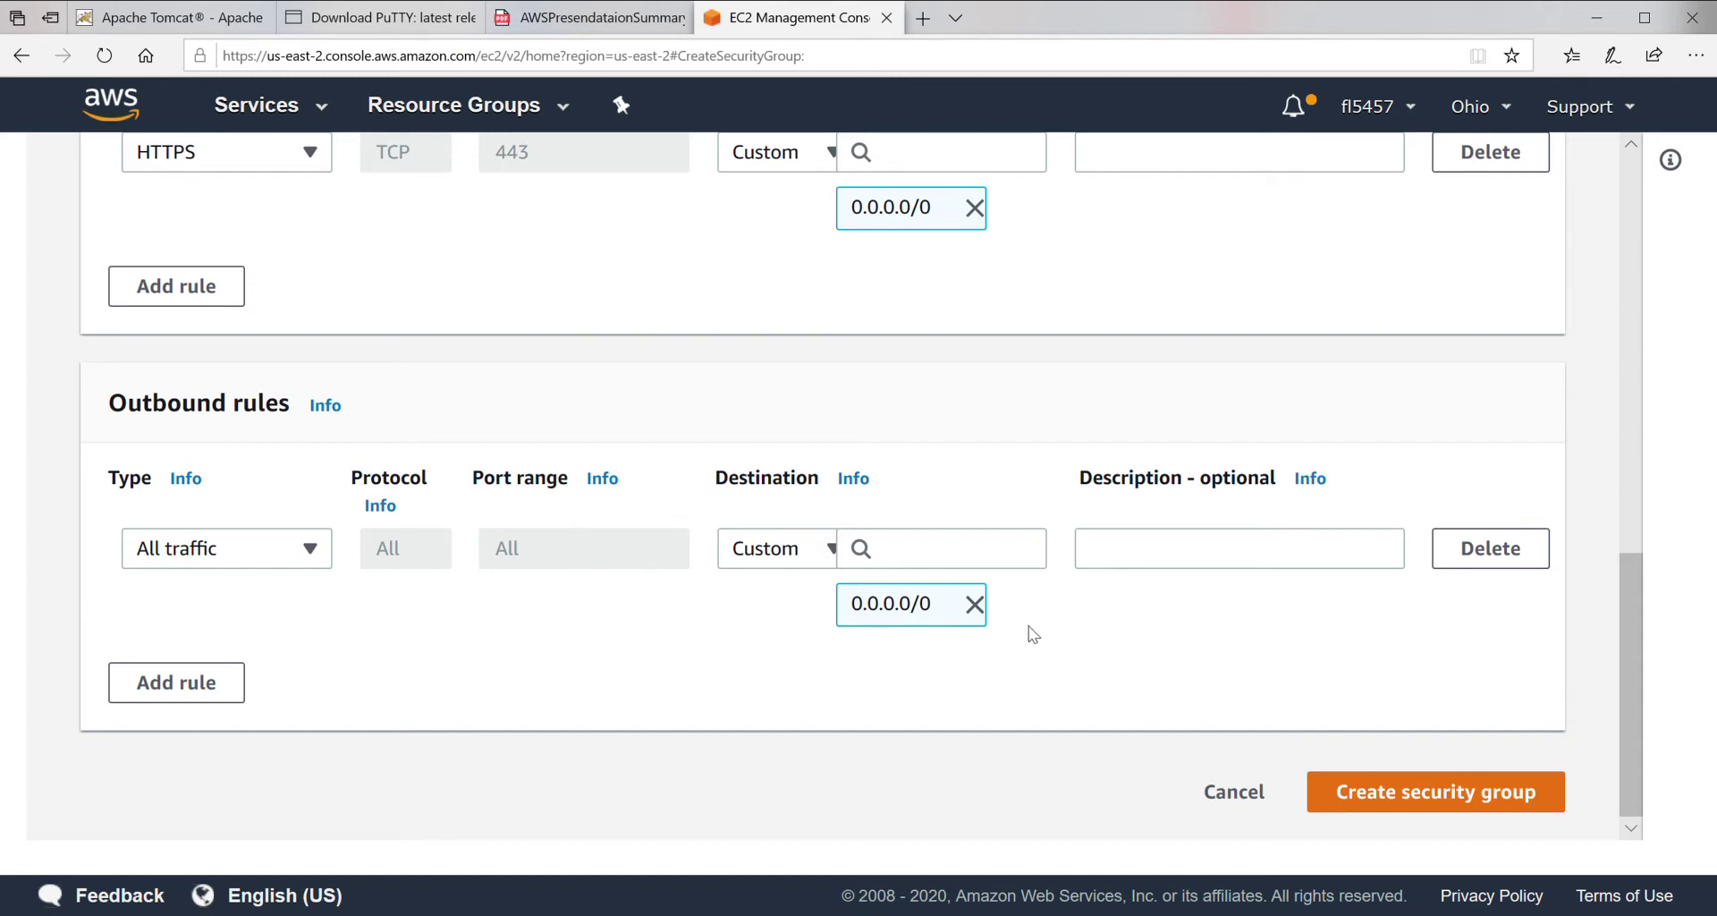
pyautogui.click(1433, 793)
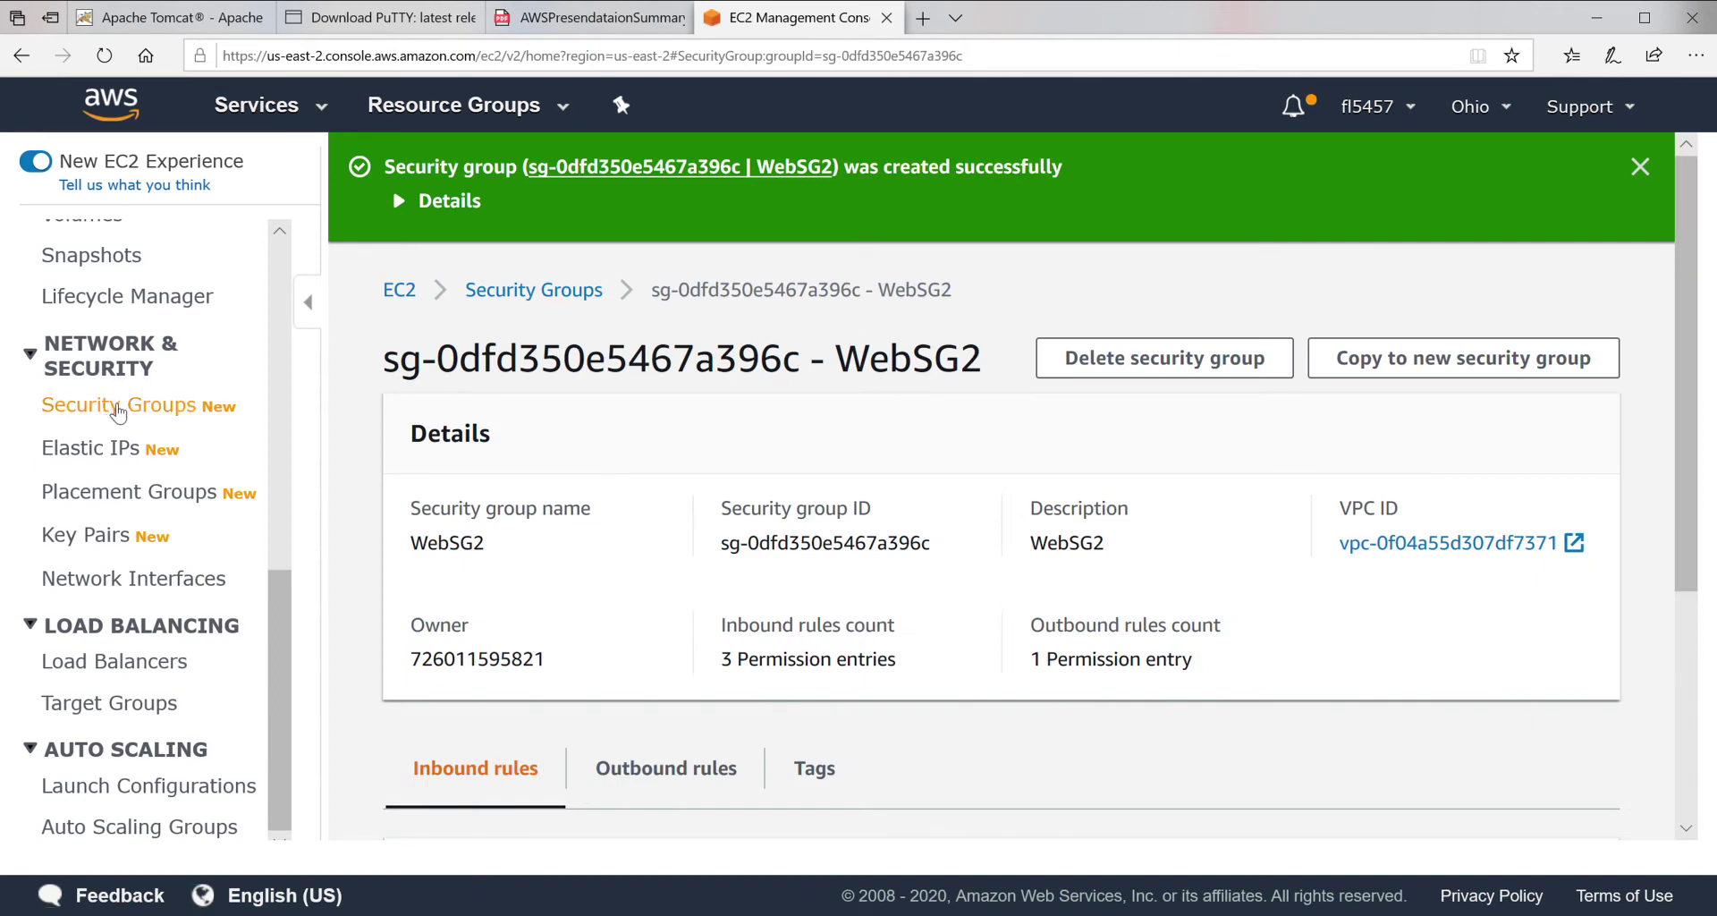
# Start a new security group in VPC2 with NATSG2 as both its name and description.
pyautogui.click(90, 405)
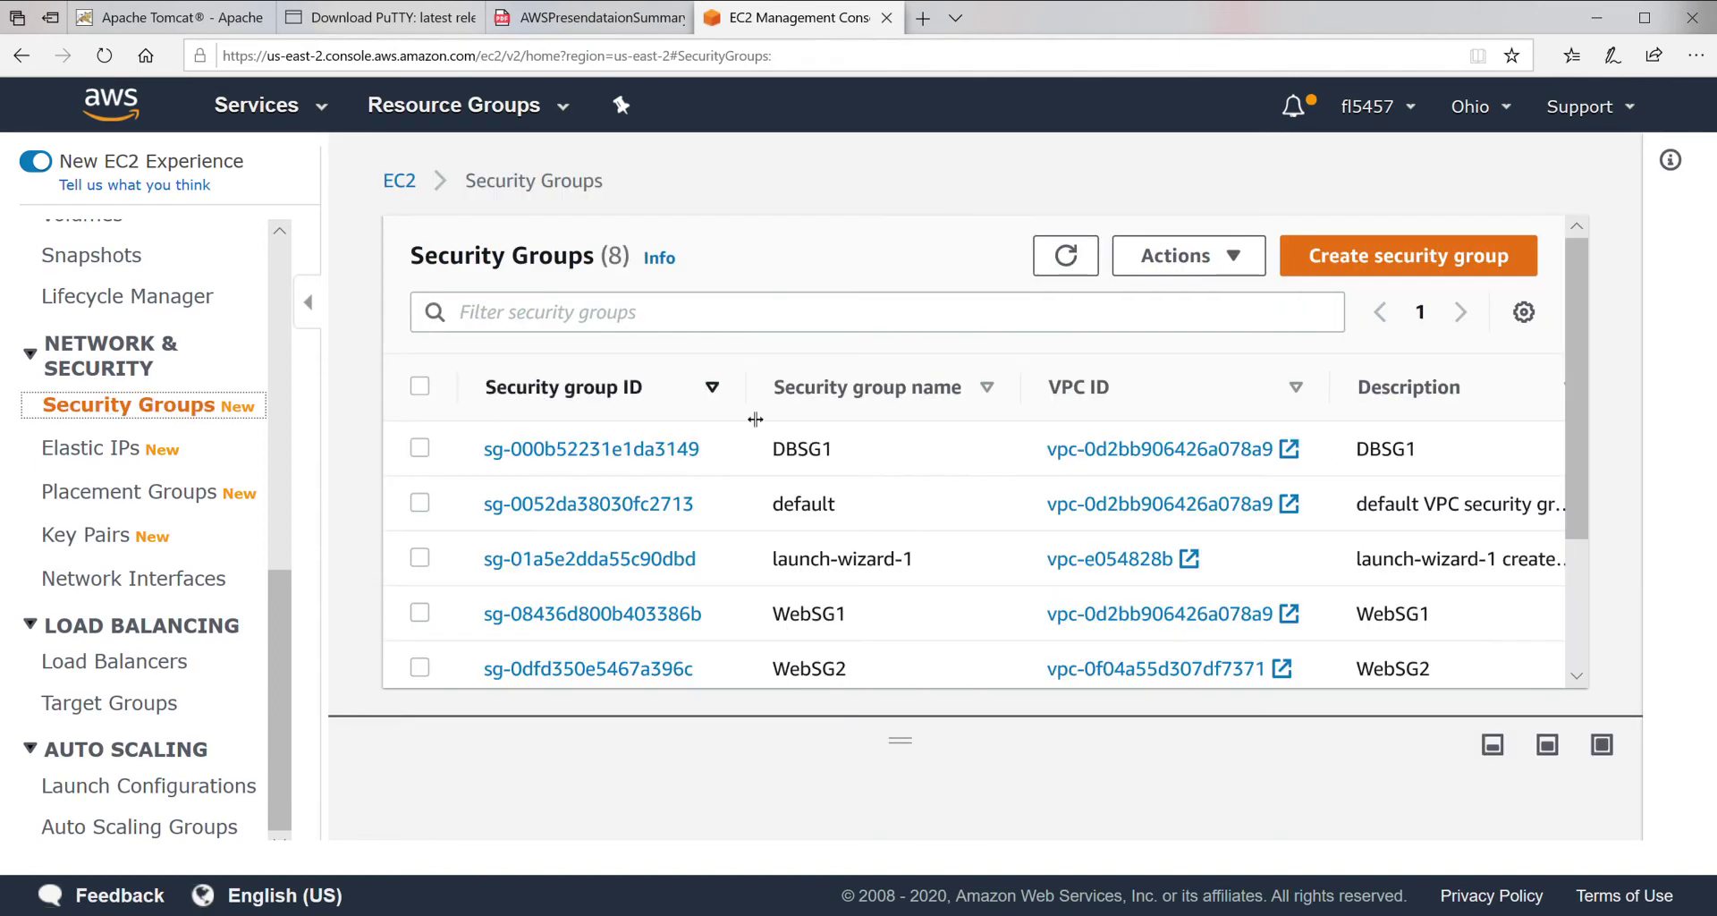
pyautogui.click(1413, 261)
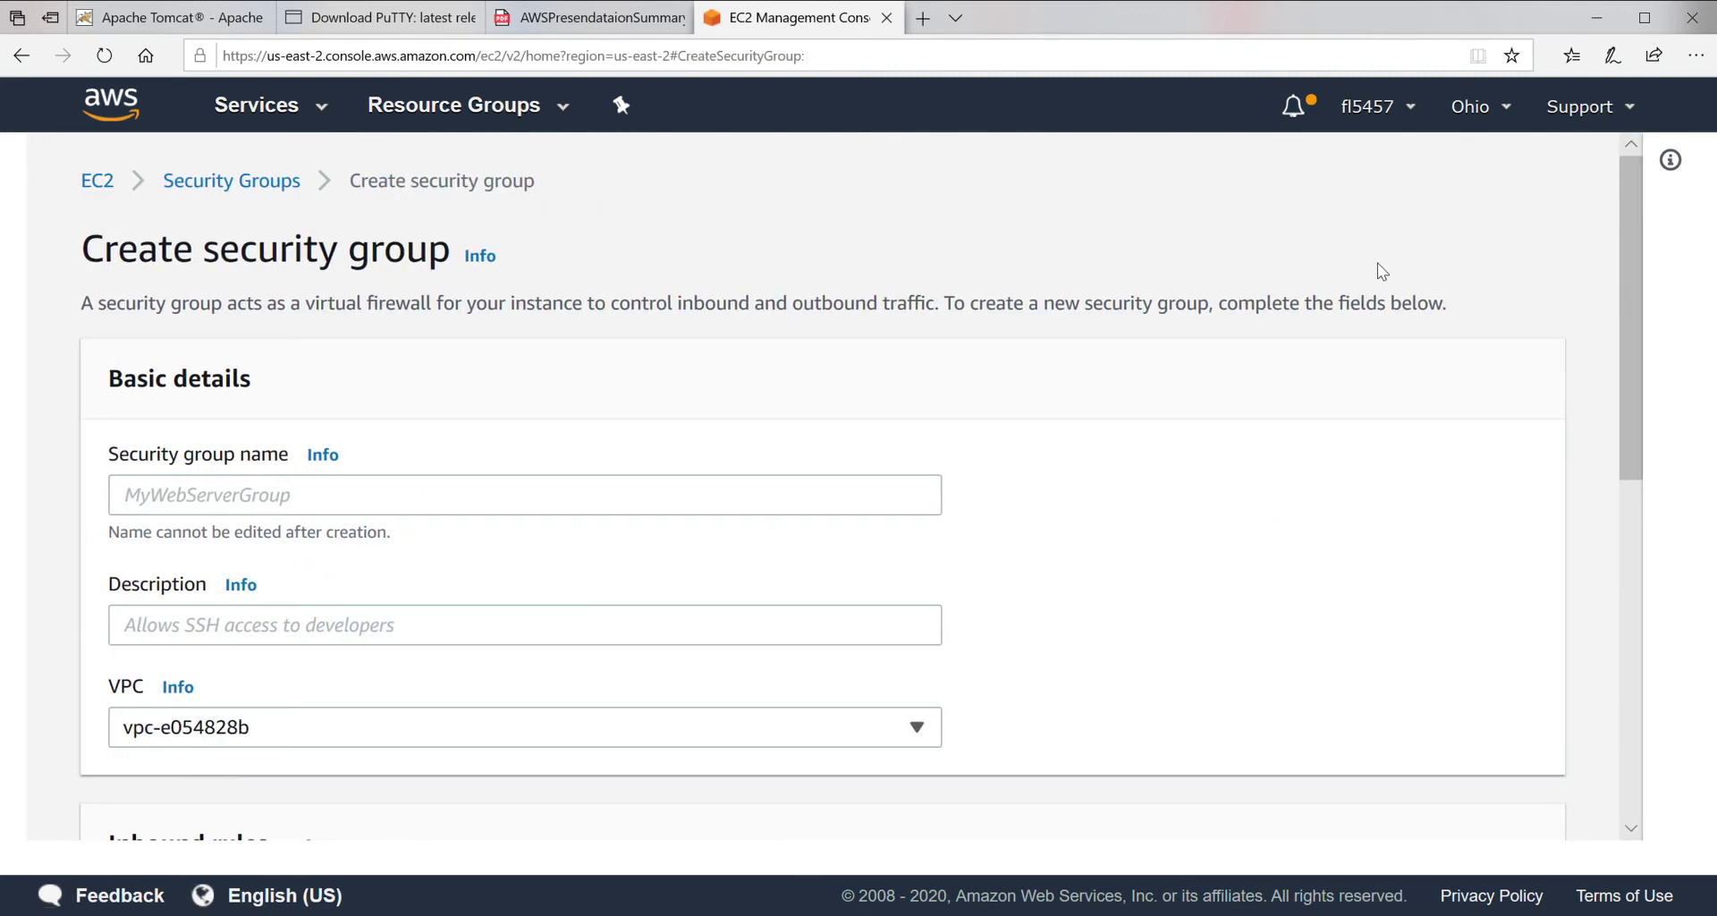
pyautogui.click(215, 501)
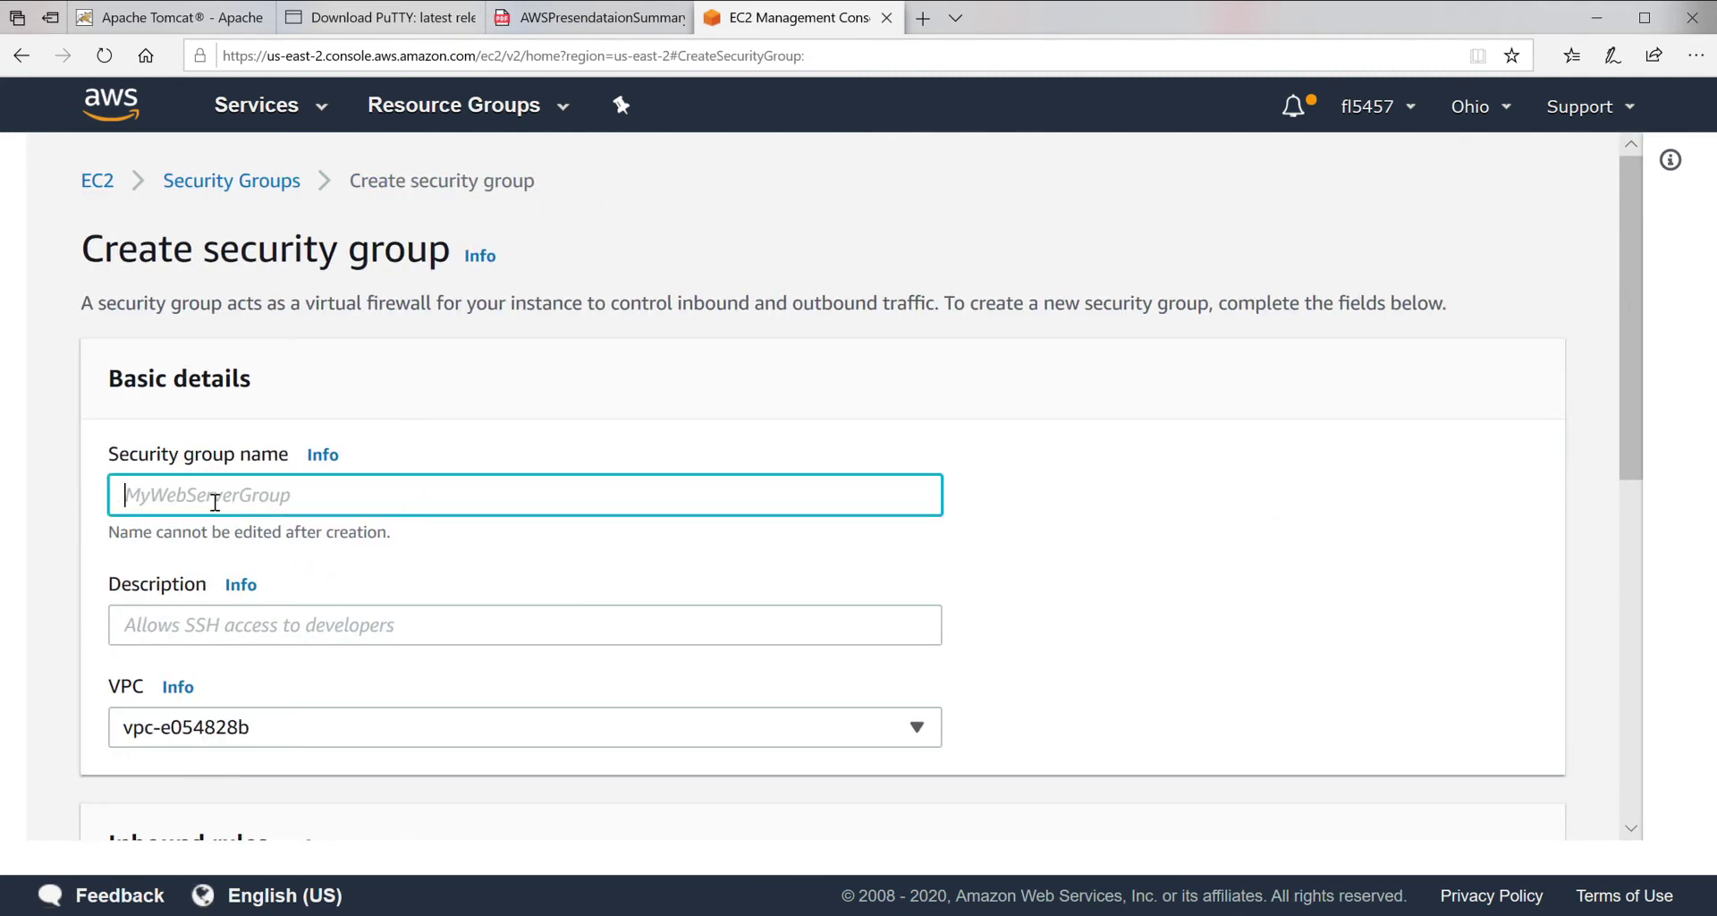
pyautogui.write('NAT')
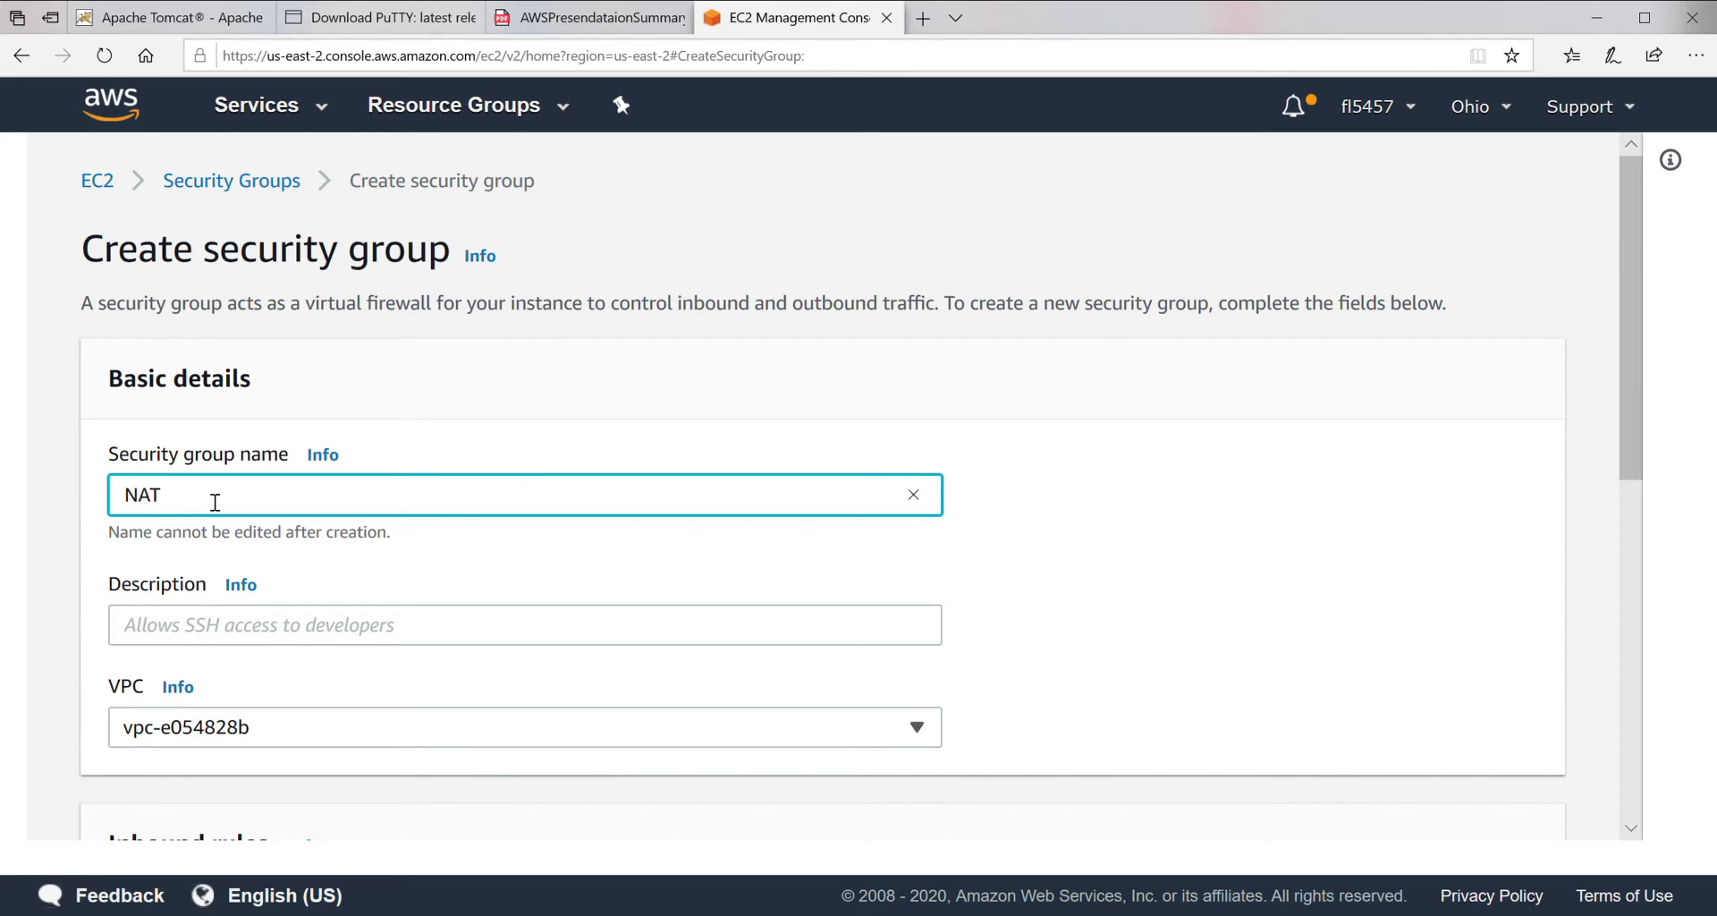
pyautogui.write('SG2')
pyautogui.moveTo(200, 501); pyautogui.dragTo(113, 499)
pyautogui.hotkey('ctrl', 'c')
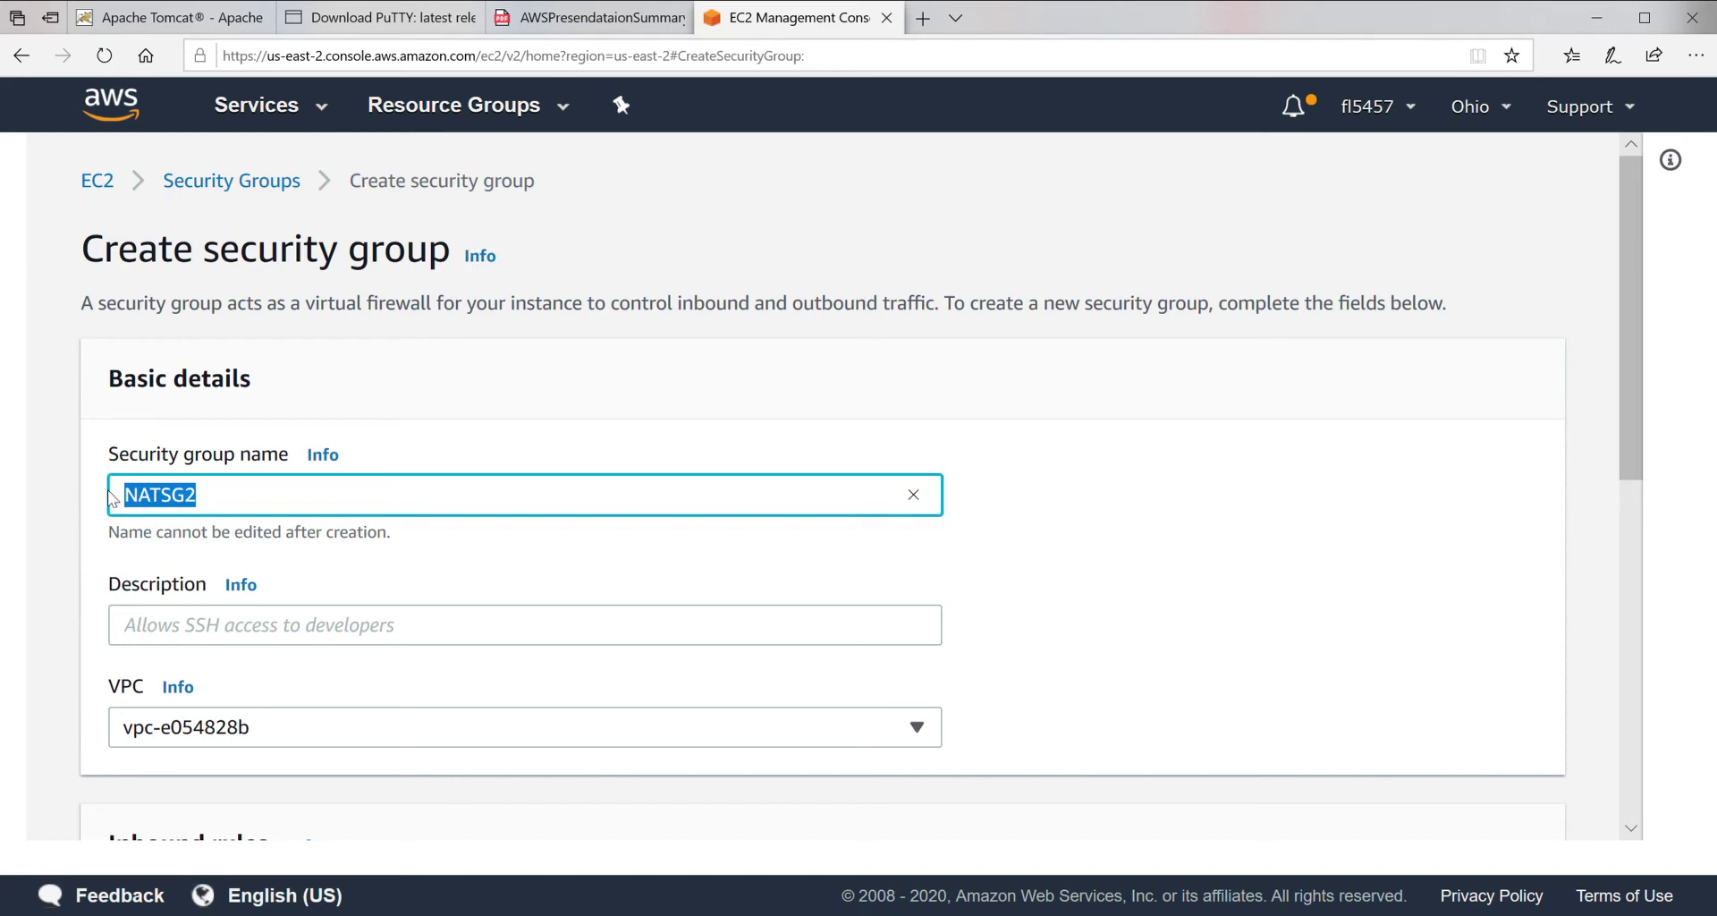
pyautogui.click(214, 626)
pyautogui.hotkey('ctrl', 'v')
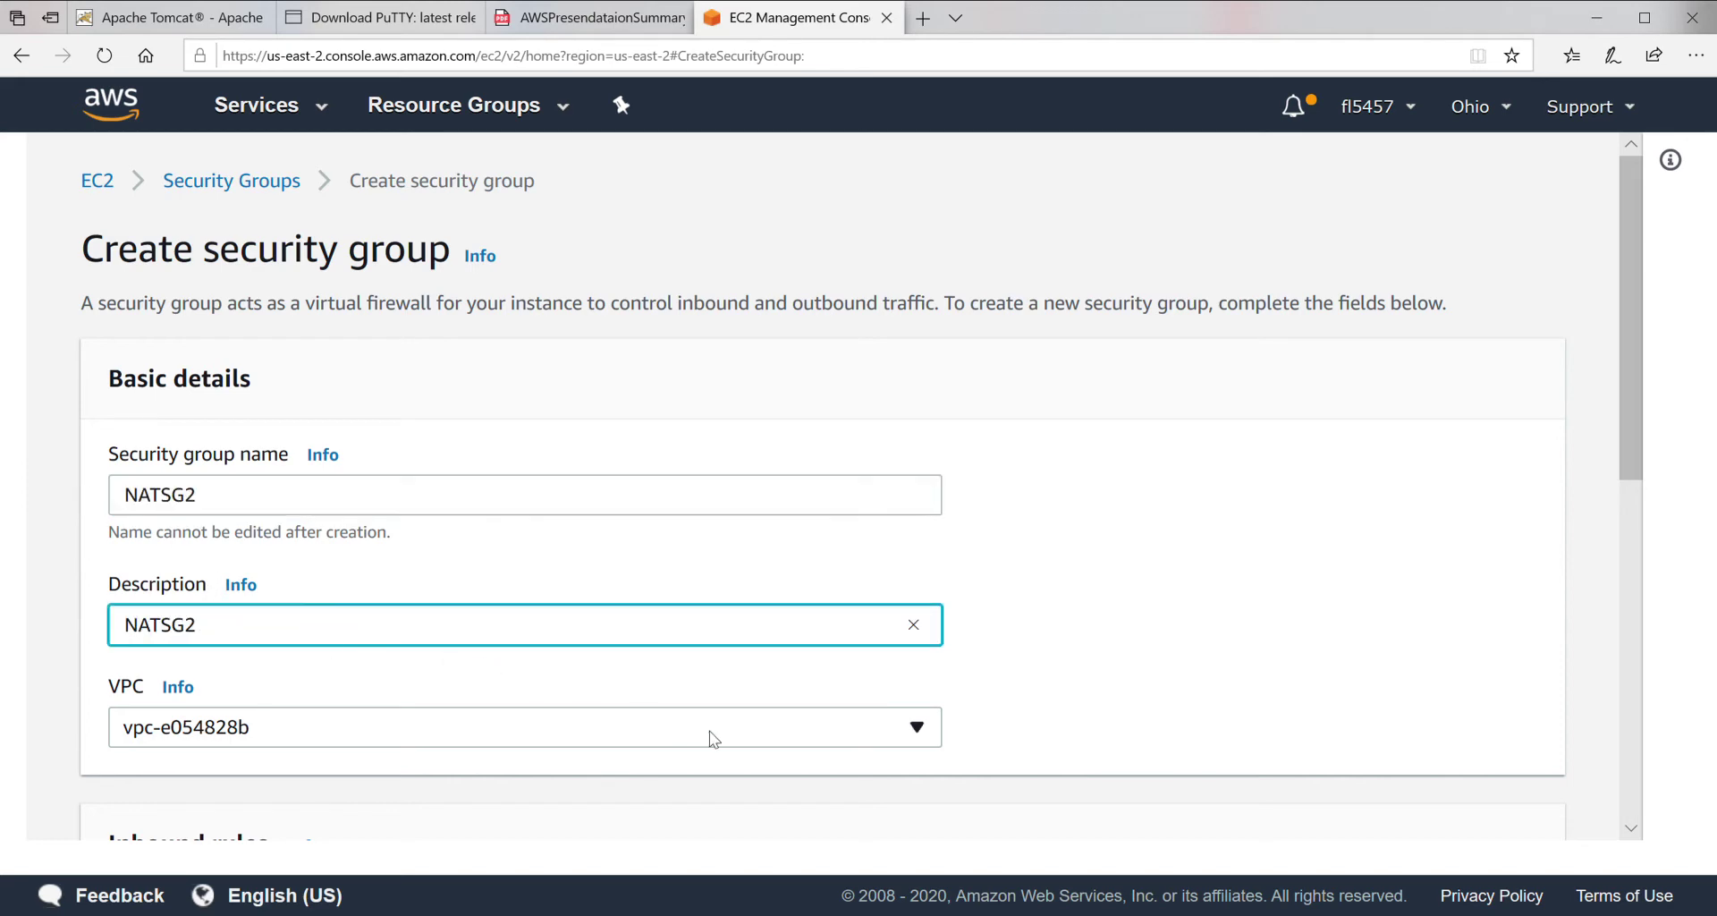
pyautogui.click(914, 729)
pyautogui.click(396, 609)
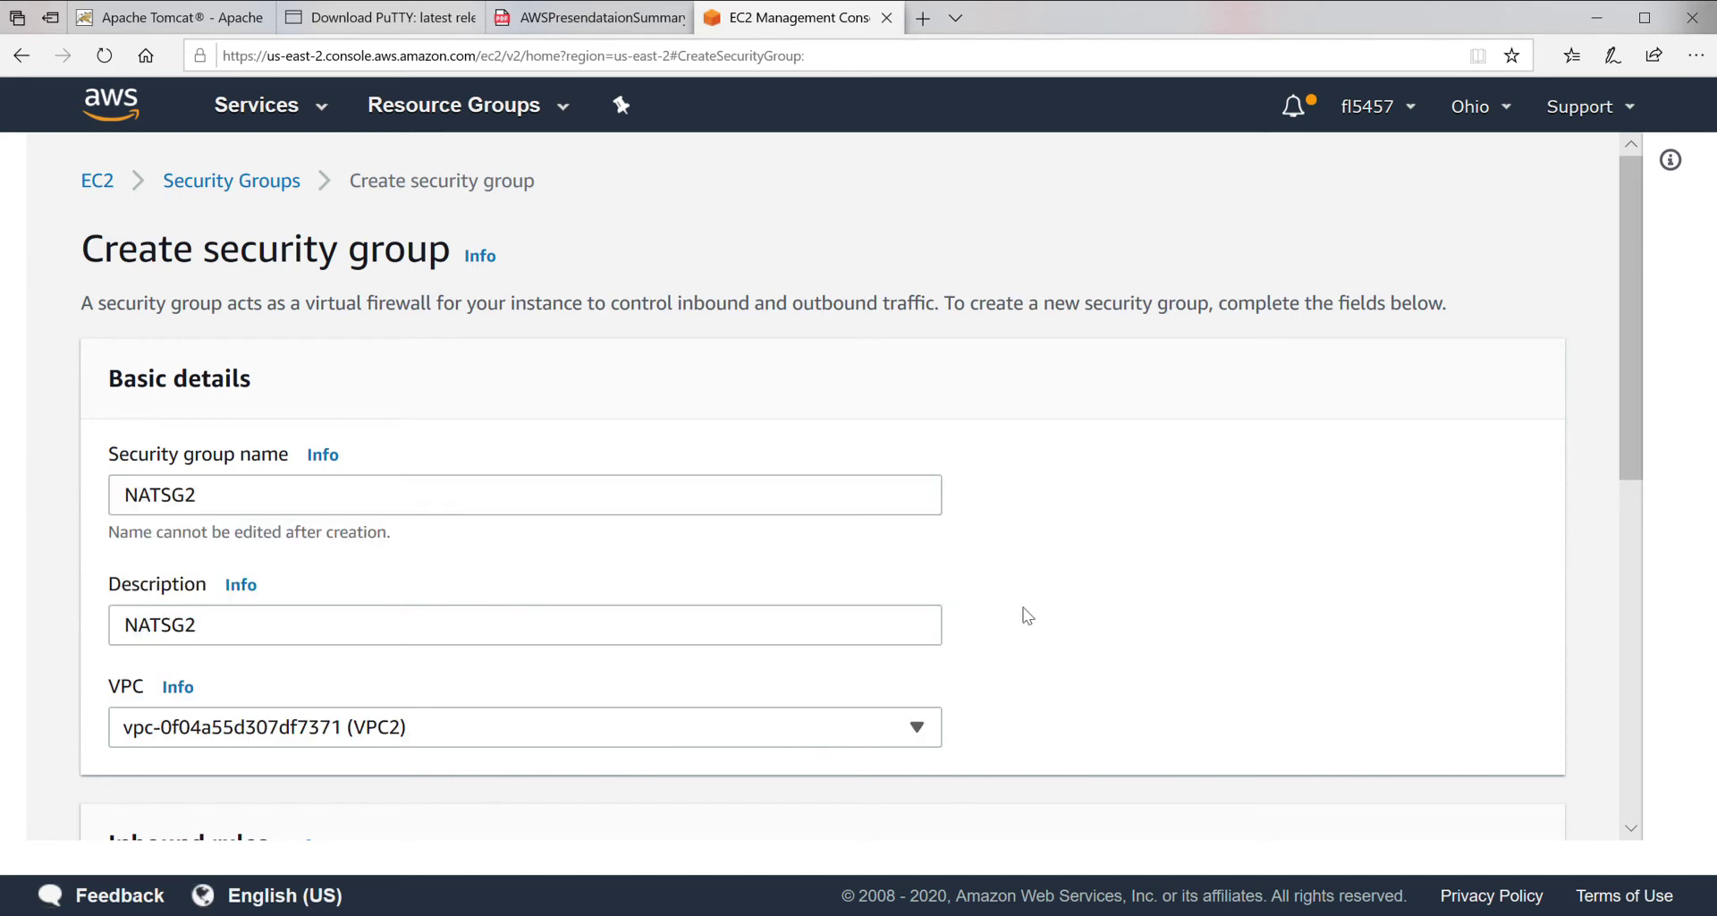
# Add an inbound rule of type HTTP to the NATSG2 security group.
pyautogui.moveTo(1624, 415); pyautogui.dragTo(1618, 605)
pyautogui.click(168, 615)
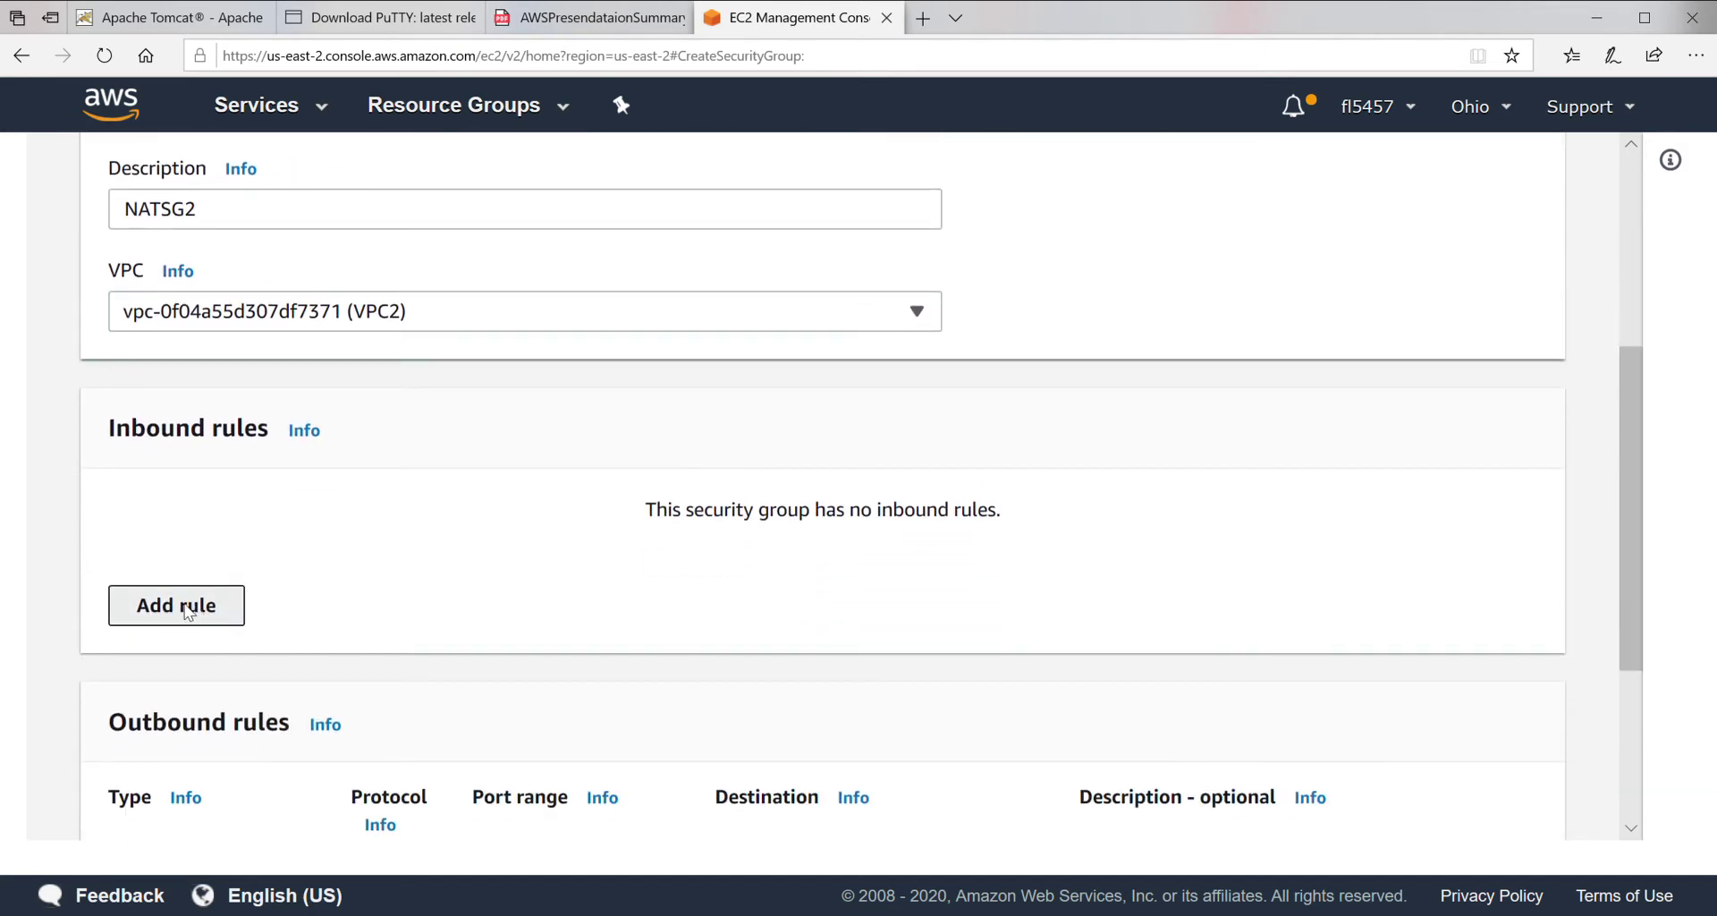
pyautogui.click(309, 575)
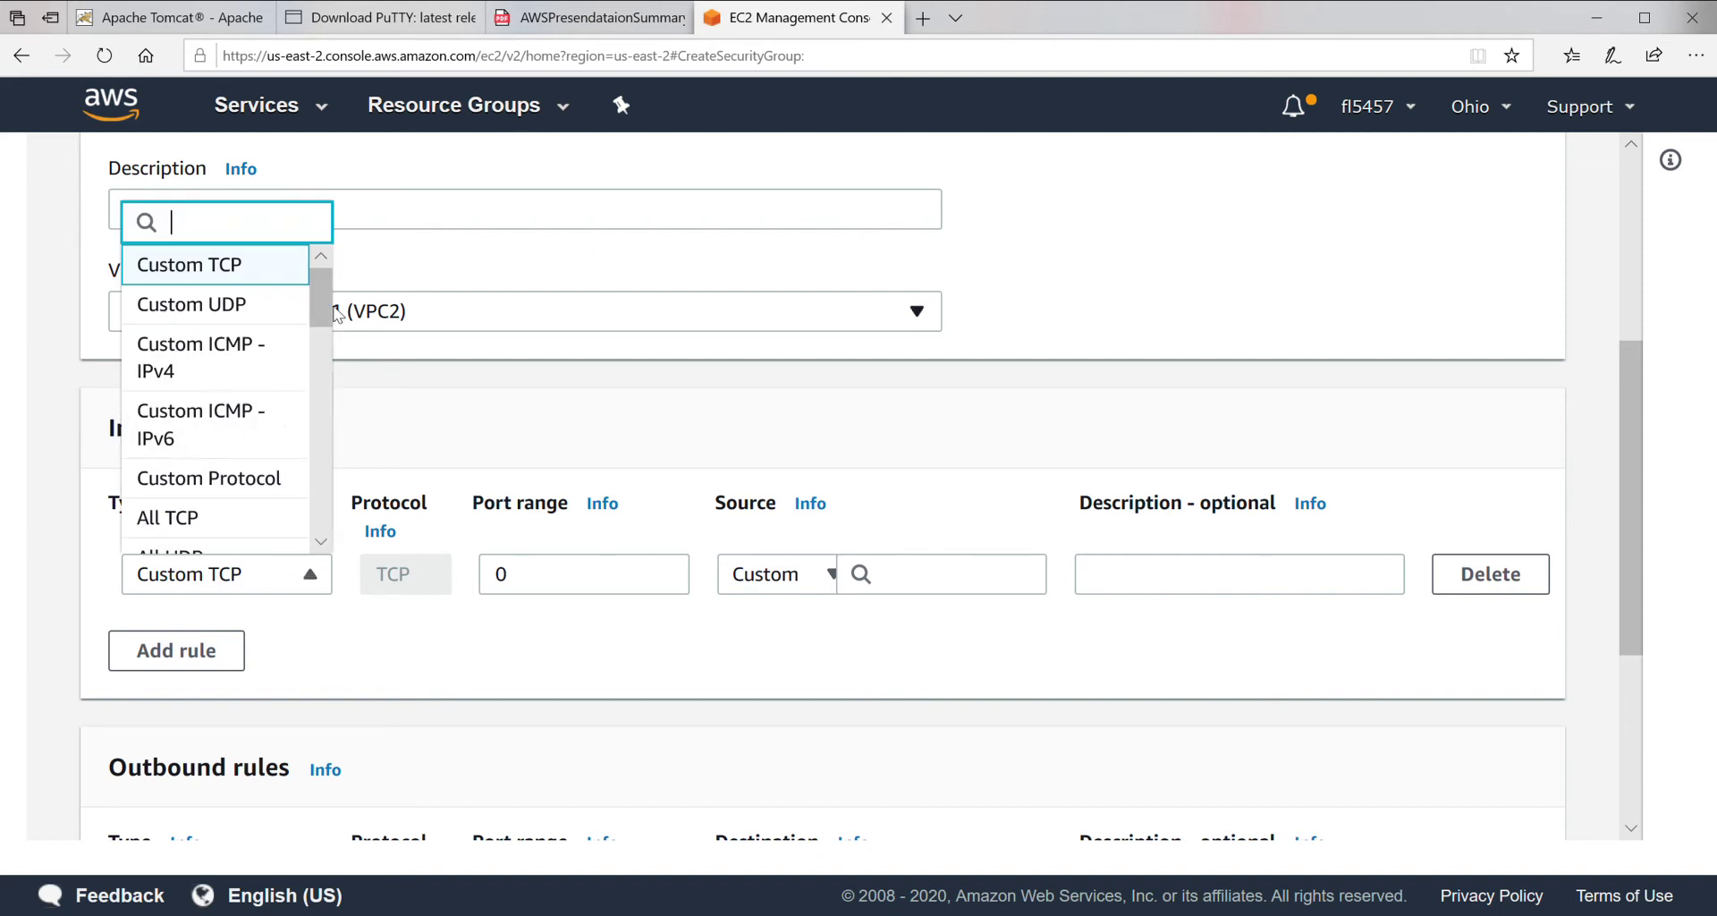
pyautogui.moveTo(315, 281); pyautogui.dragTo(313, 390)
pyautogui.click(242, 336)
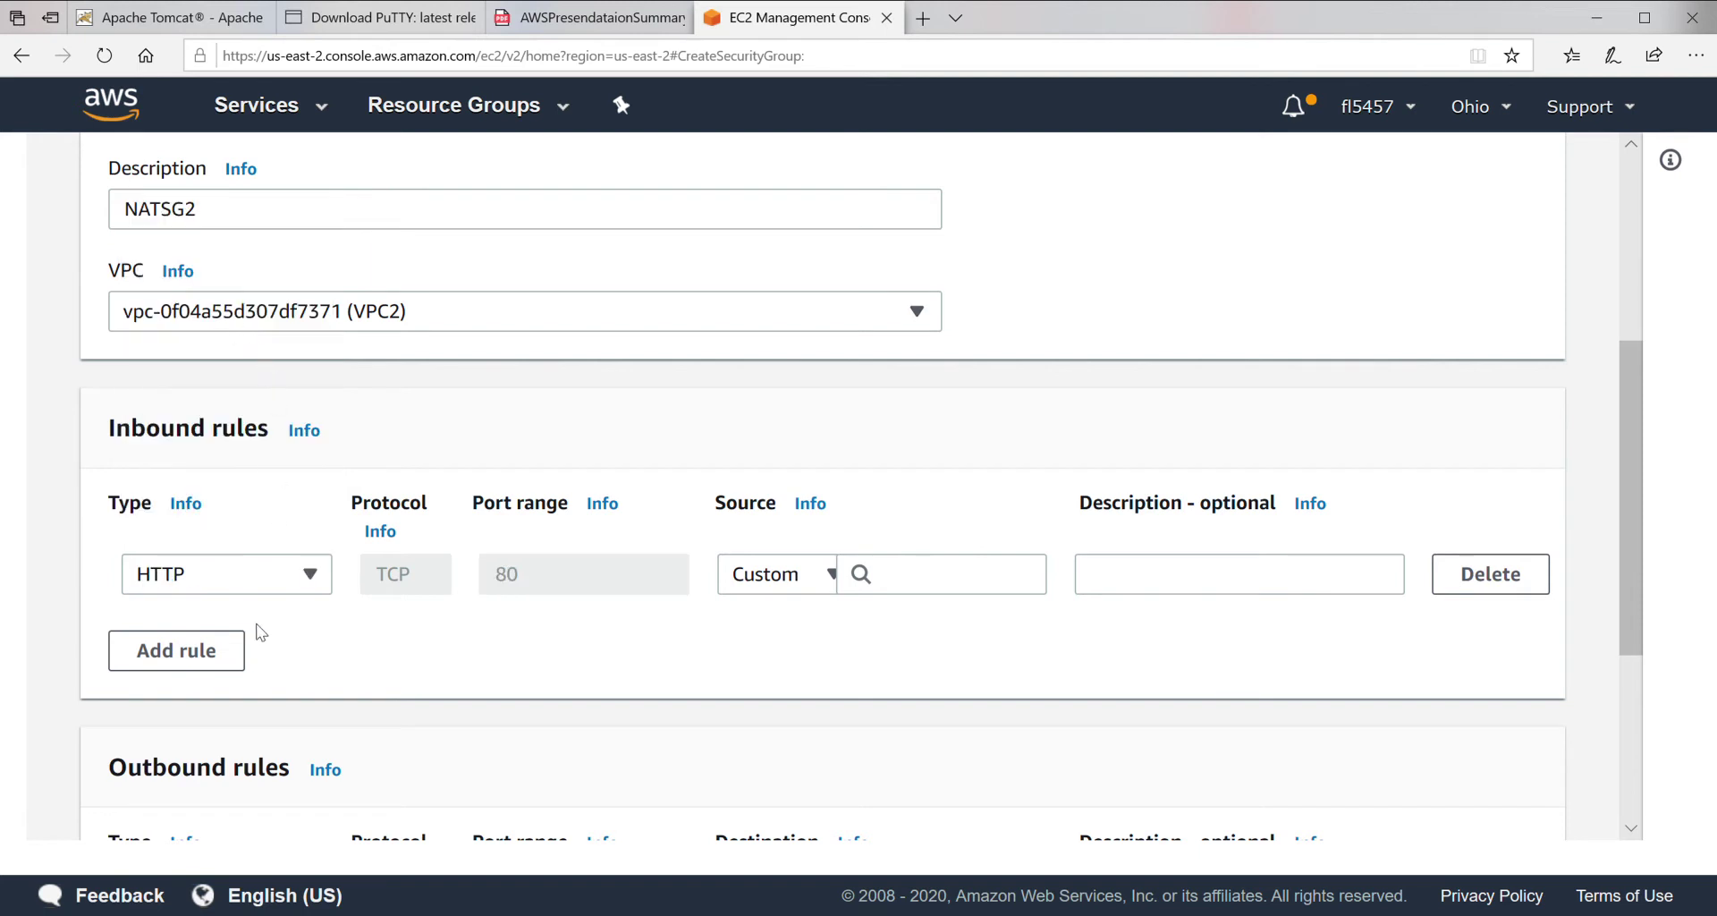
# Add a second inbound rule of type HTTPS to the NATSG2 security group.
pyautogui.click(211, 653)
pyautogui.click(211, 652)
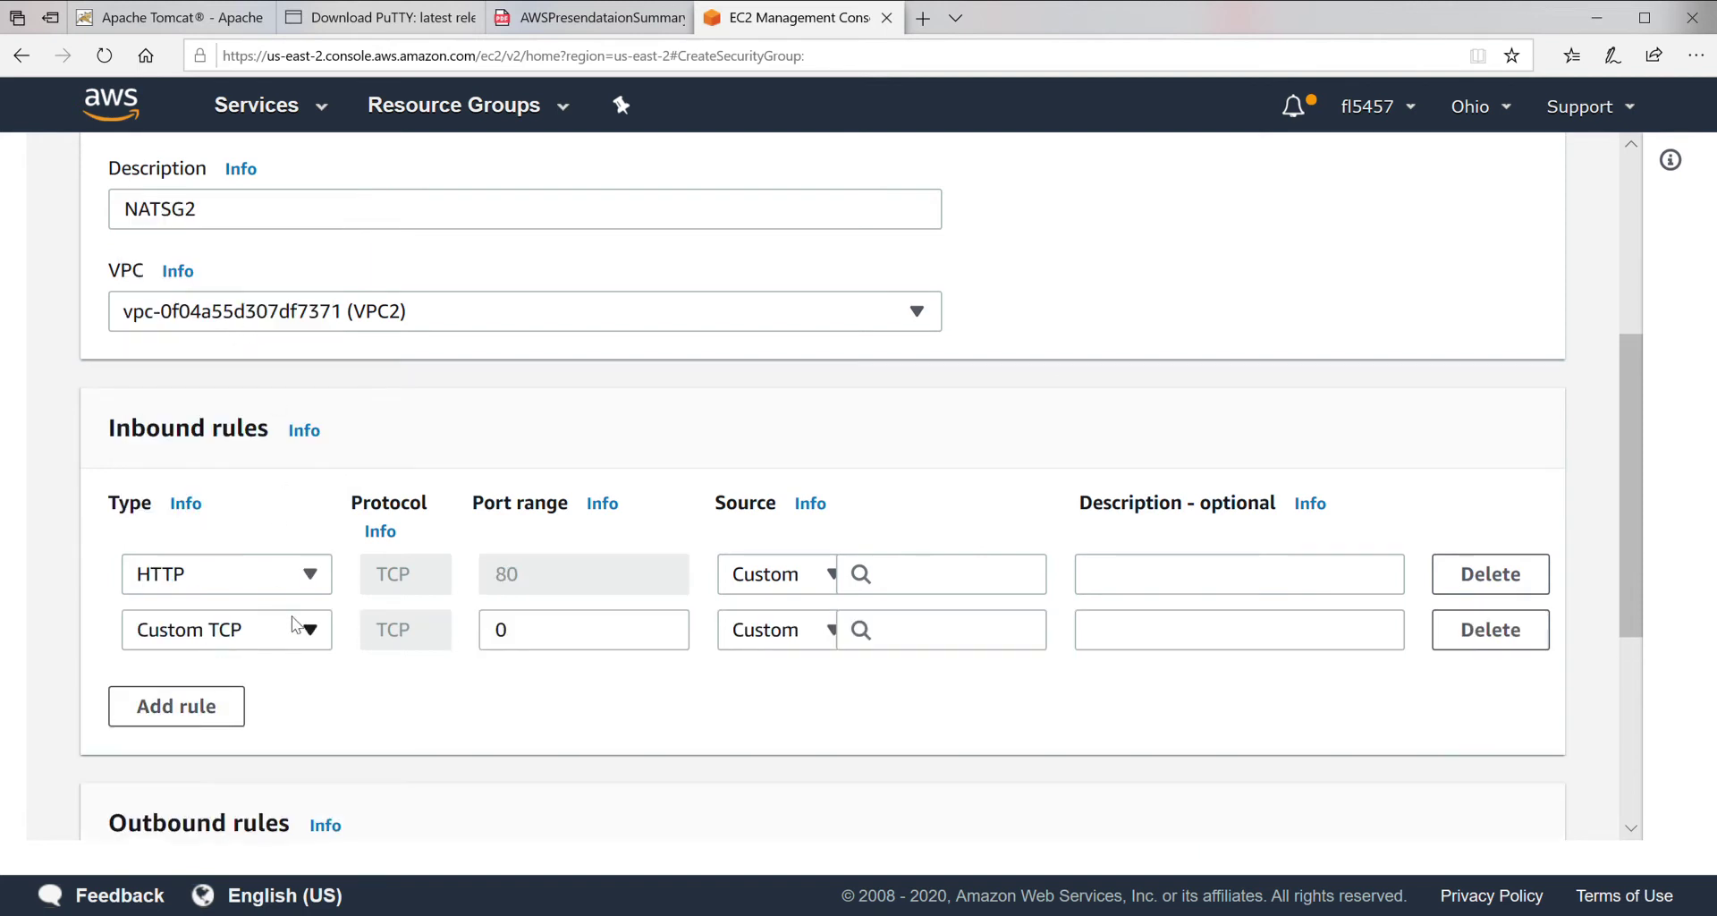
pyautogui.click(311, 631)
pyautogui.moveTo(314, 307); pyautogui.dragTo(309, 408)
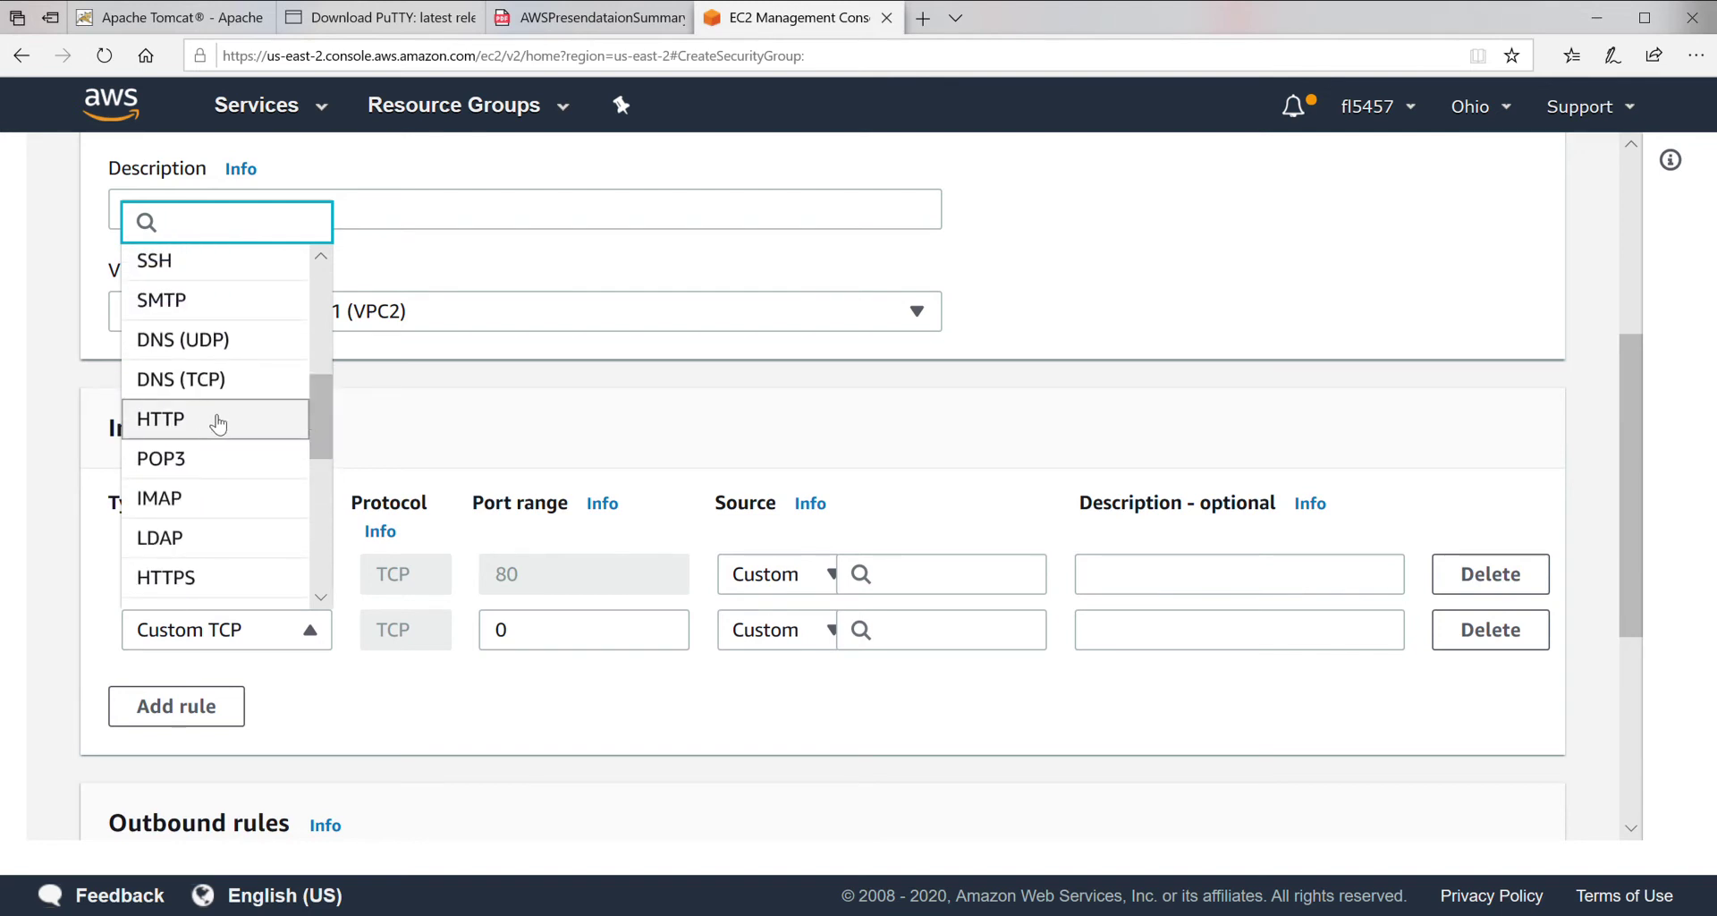
pyautogui.click(222, 576)
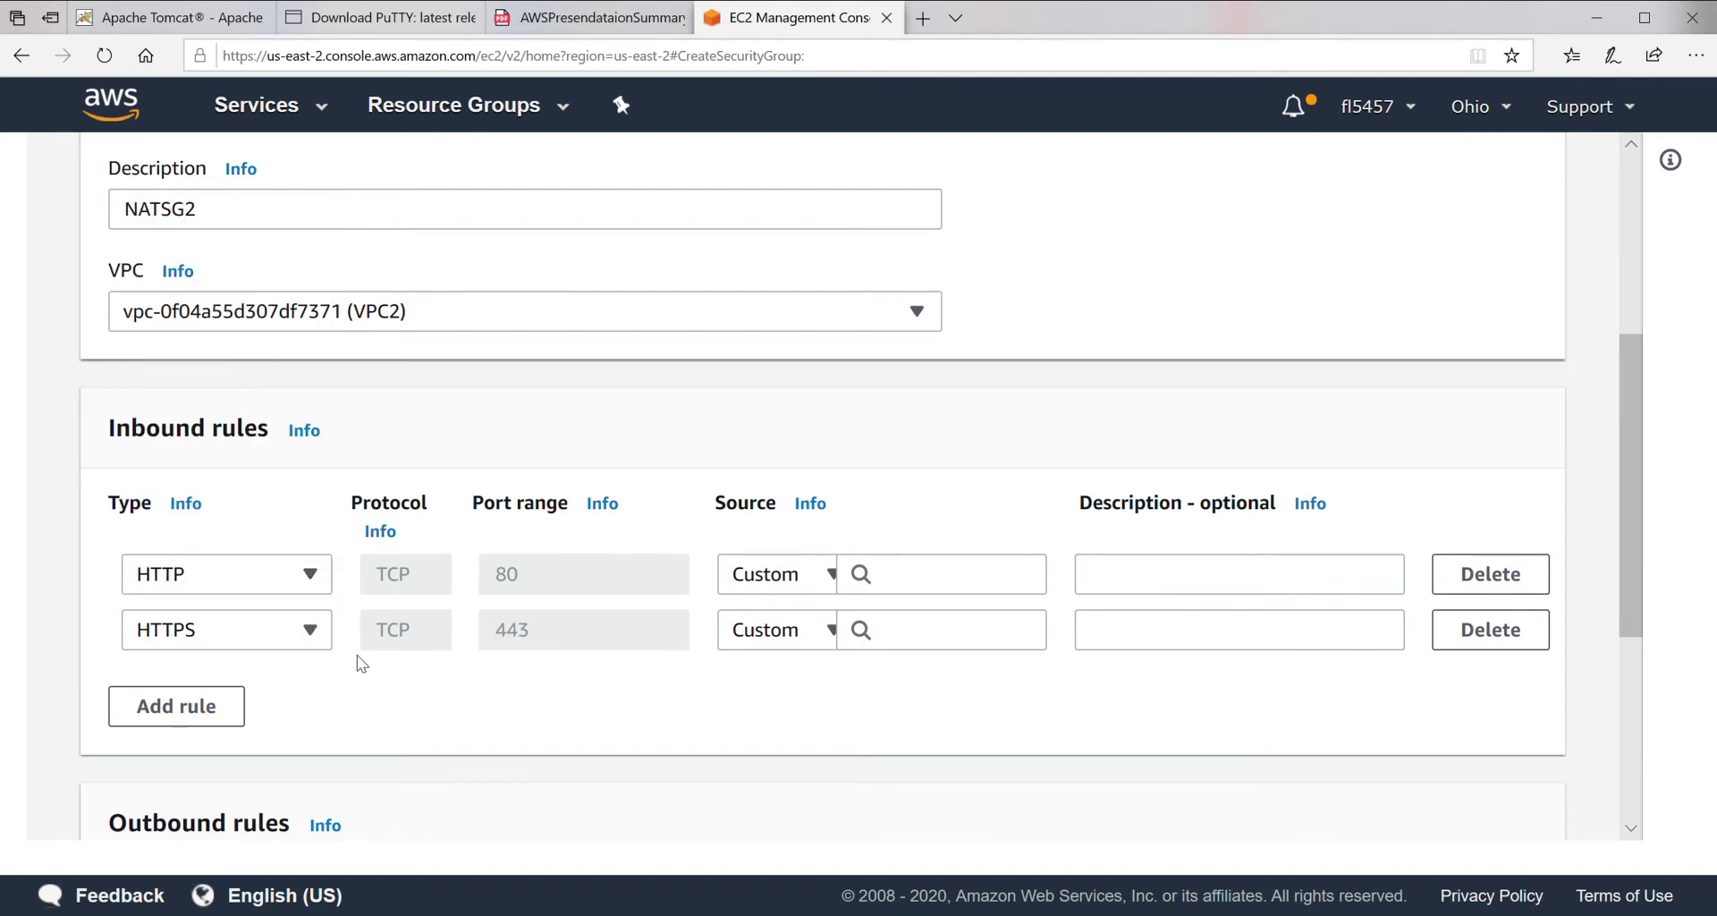
# Set the NATSG2 HTTP rule's source to Anywhere and remove its ::/0 entry, leaving 0.0.0.0/0.
pyautogui.click(770, 574)
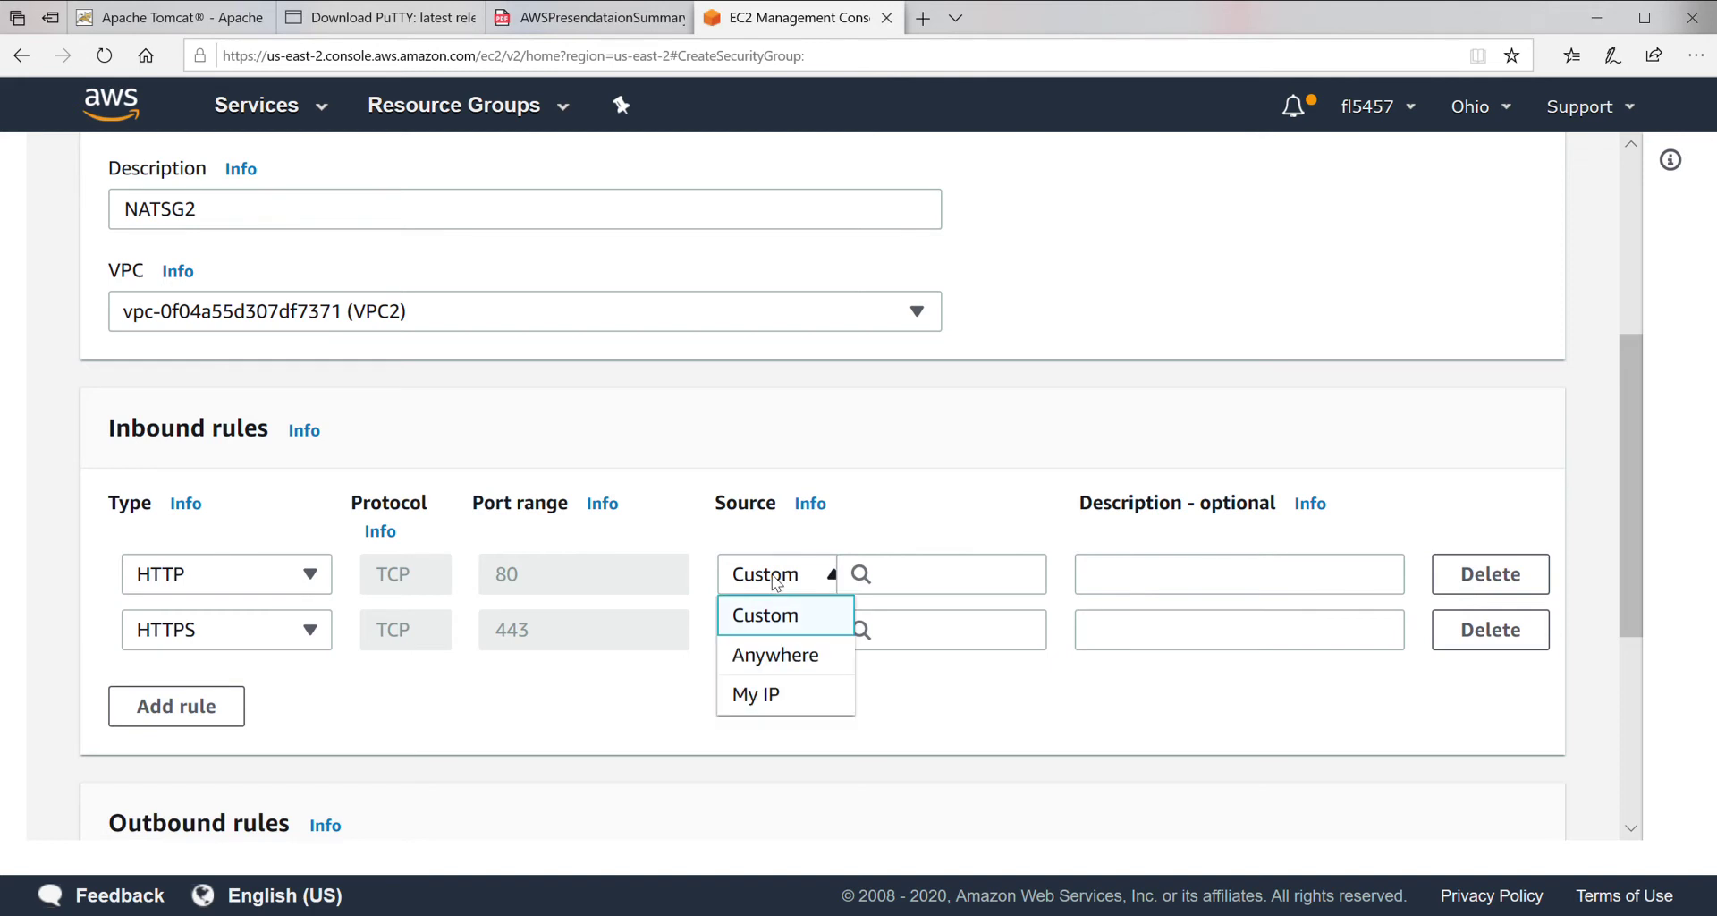
pyautogui.click(775, 654)
pyautogui.click(930, 687)
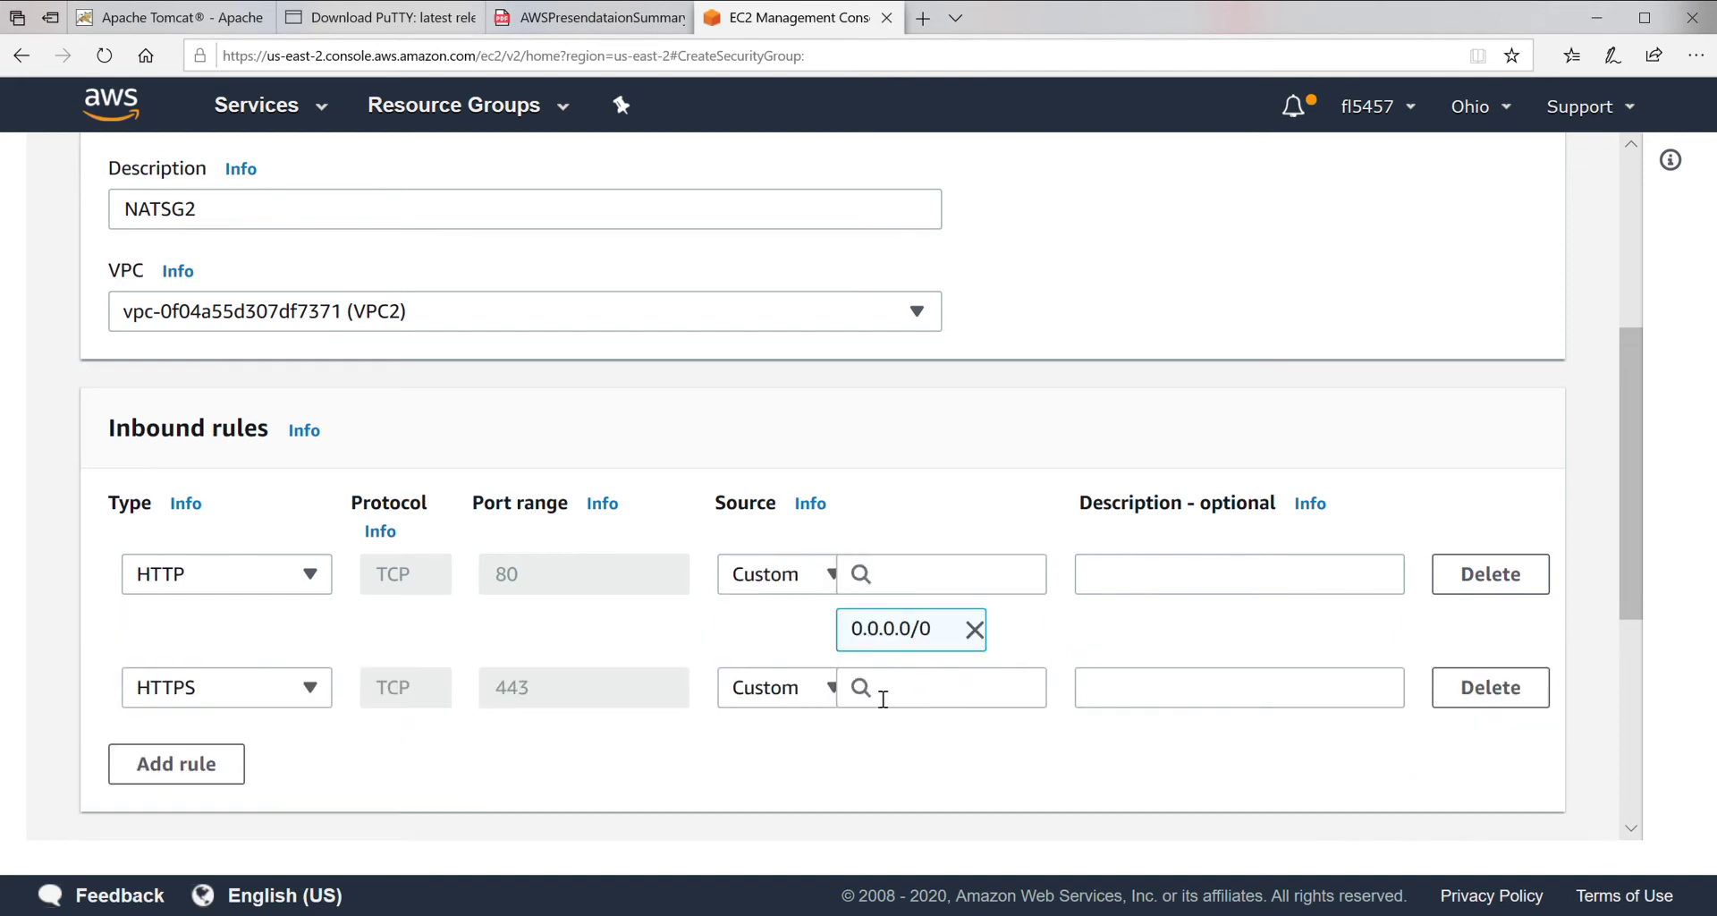
# Set the NATSG2 HTTPS rule's source to Anywhere without the ::/0 entry, and create the security group.
pyautogui.click(773, 687)
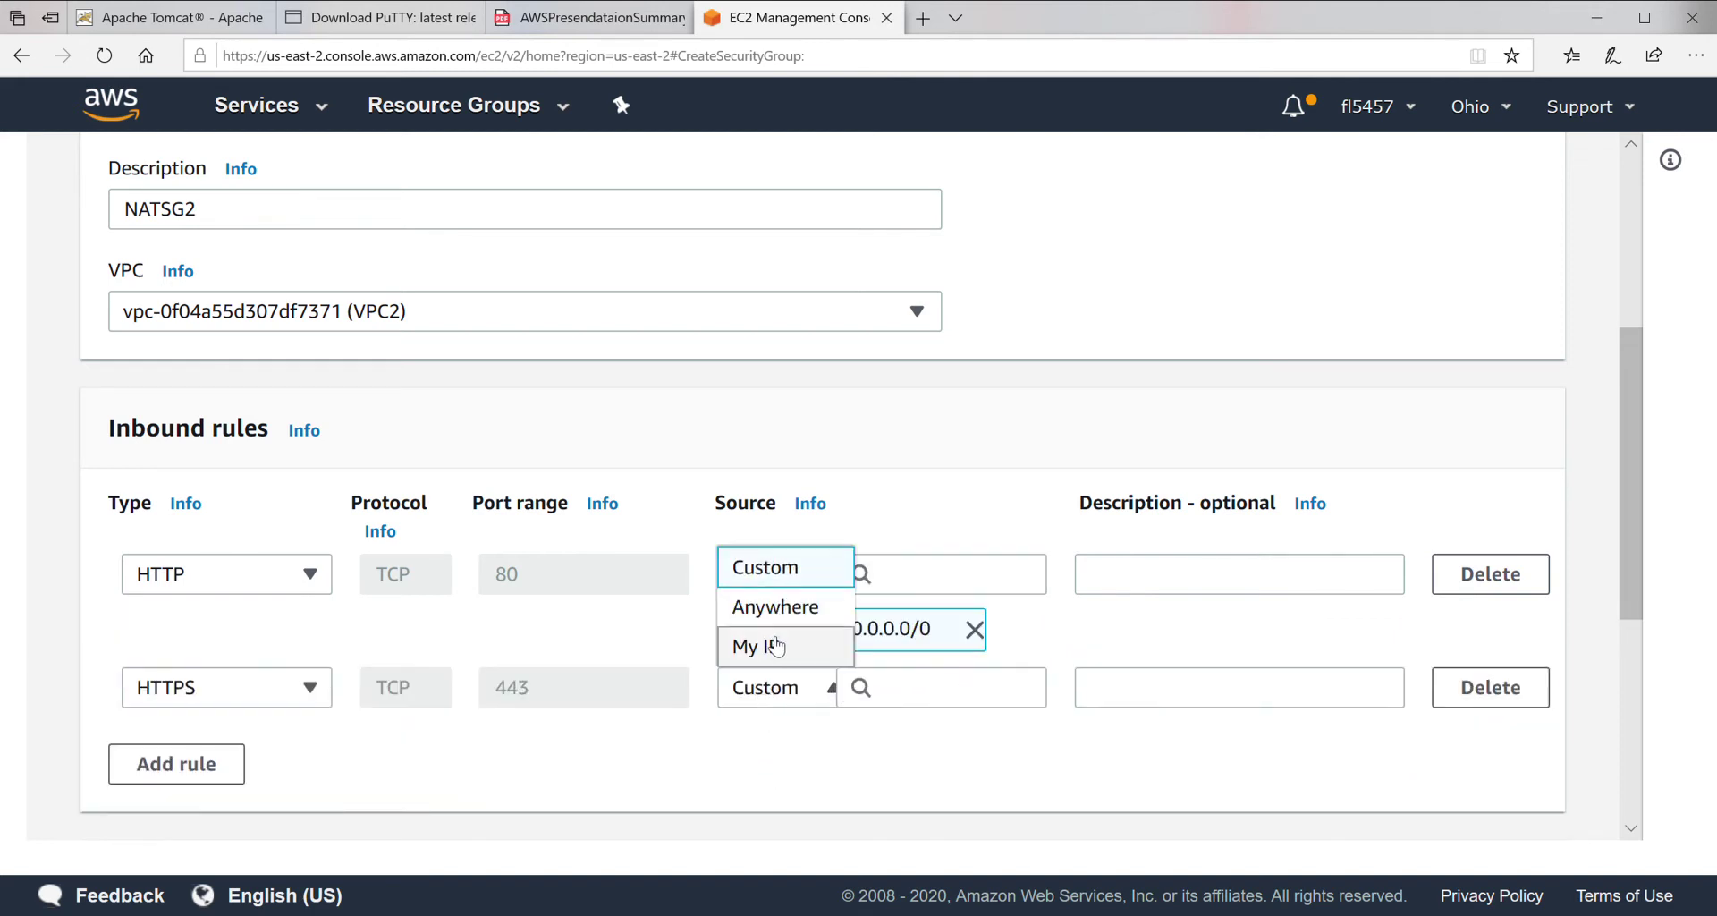
pyautogui.click(780, 608)
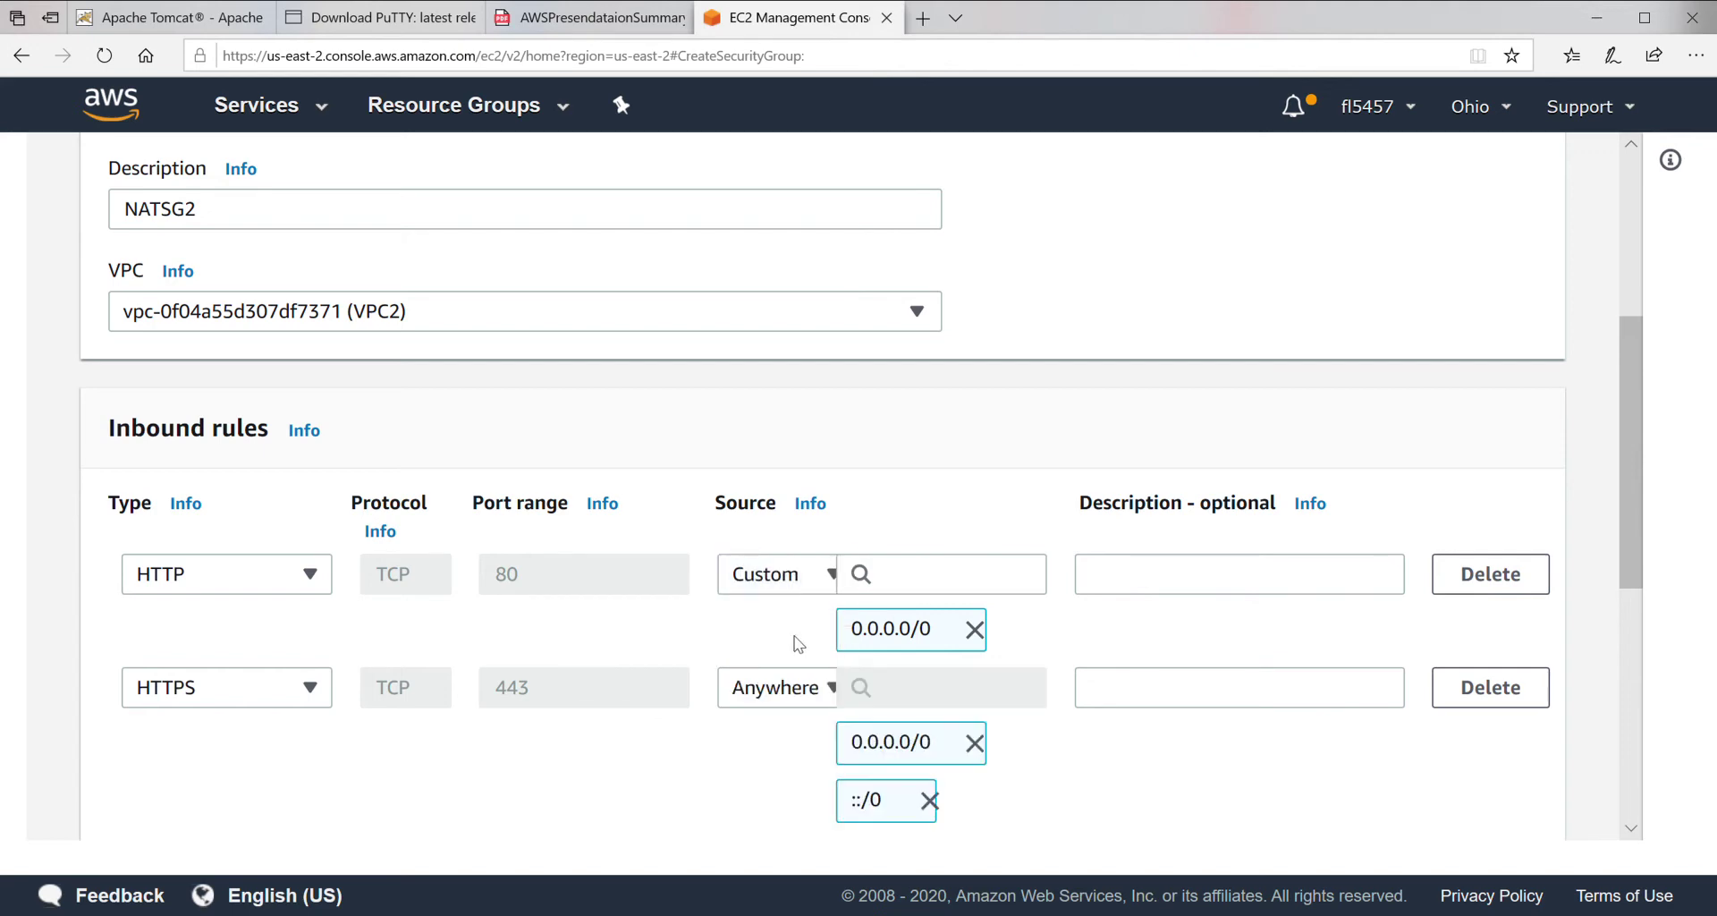
pyautogui.click(934, 802)
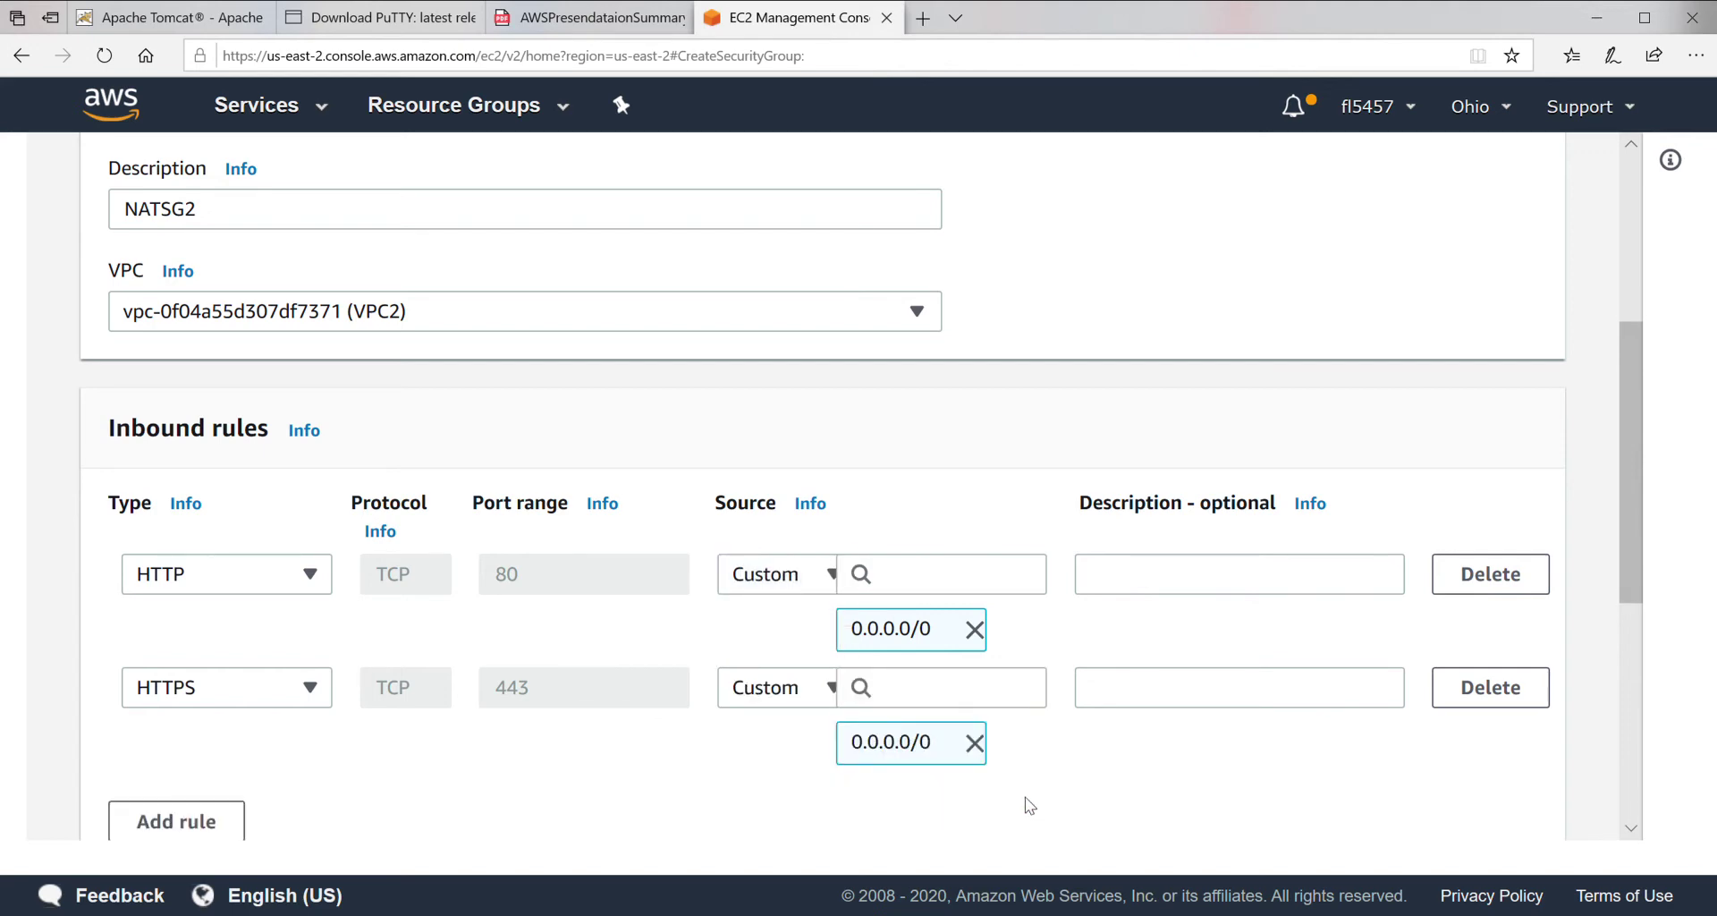
pyautogui.scroll(-1, 1025, 796)
pyautogui.scroll(-4, 1025, 797)
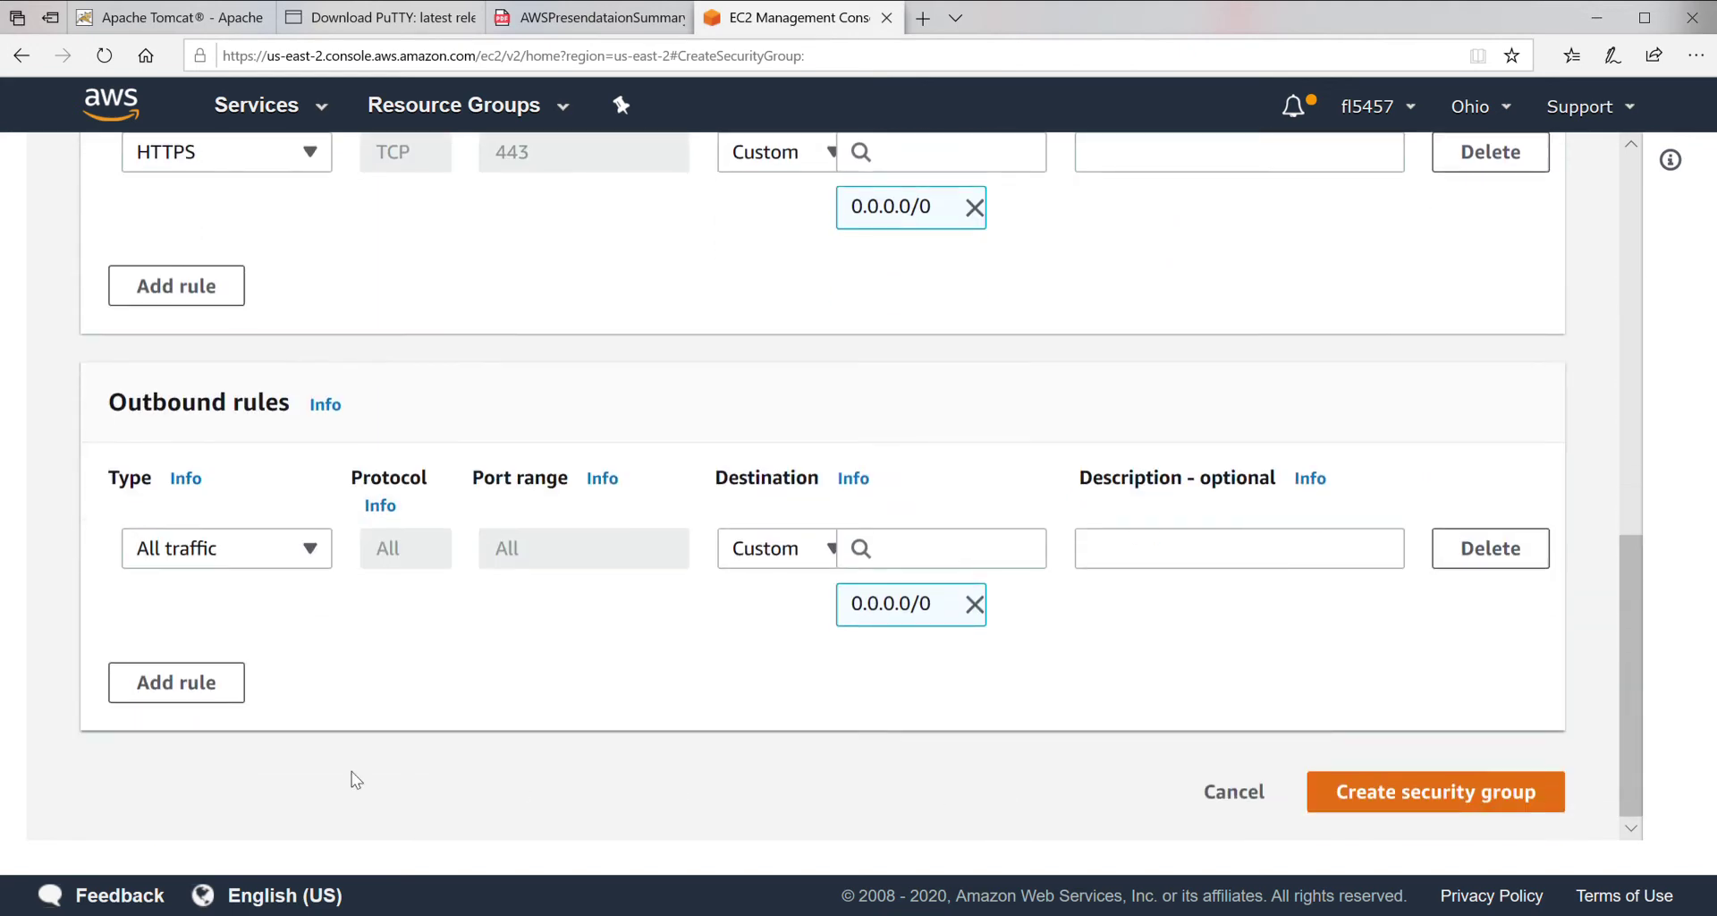
pyautogui.click(1441, 793)
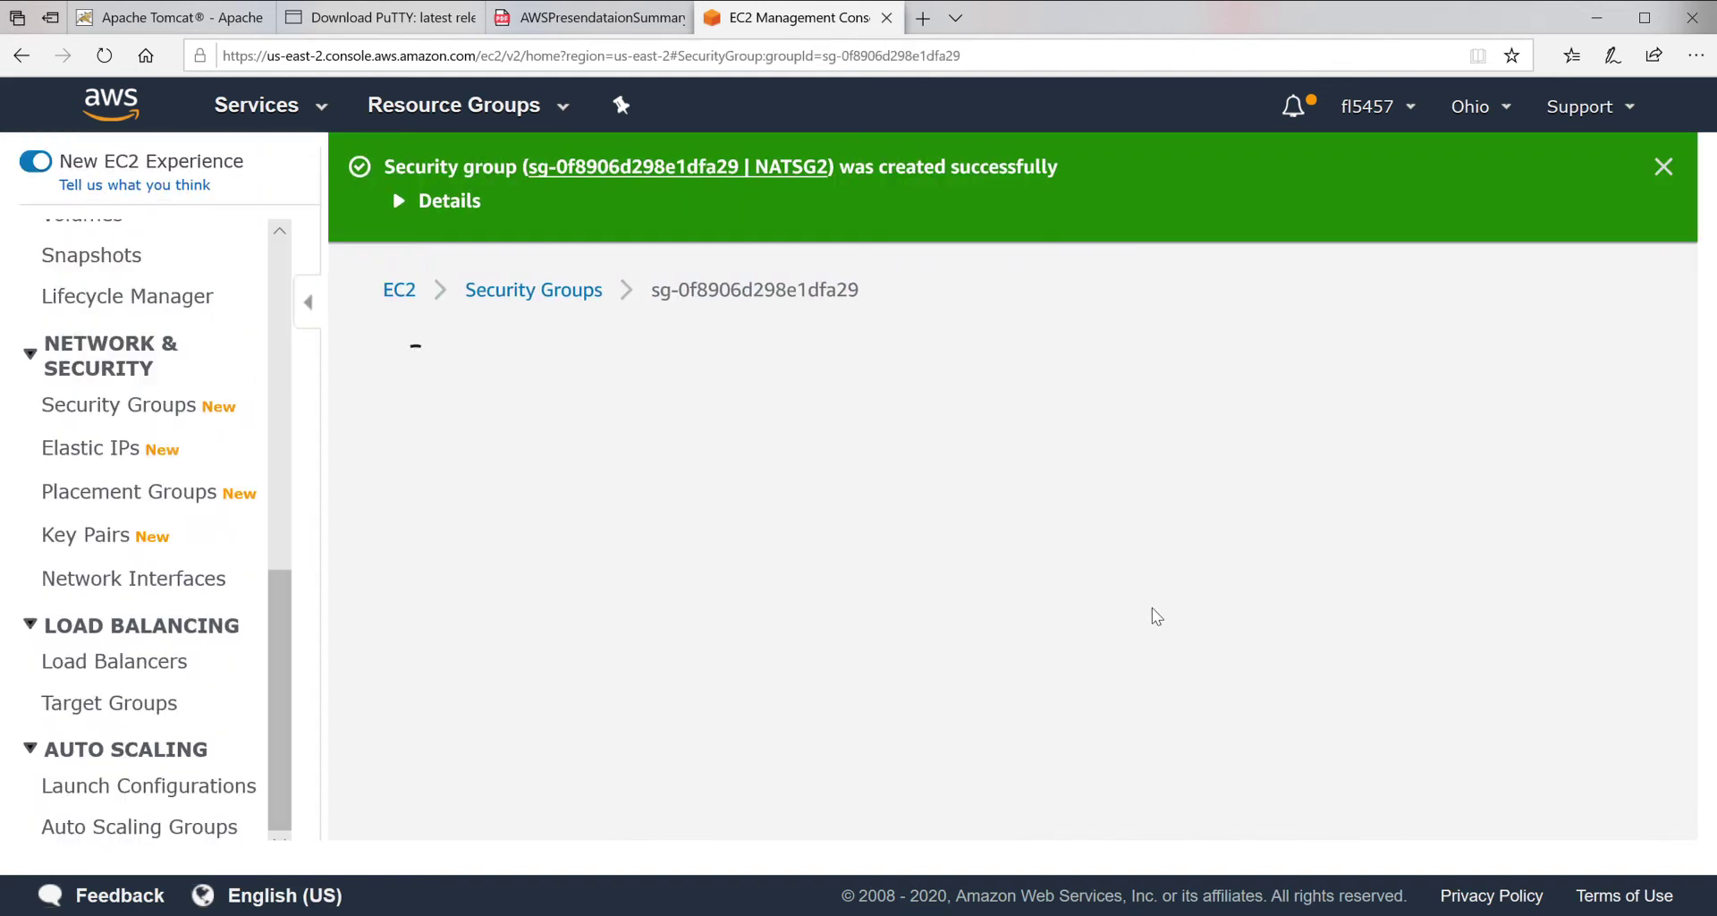
# Start another security group in VPC2 with DBSG2 as both its name and description.
pyautogui.click(135, 408)
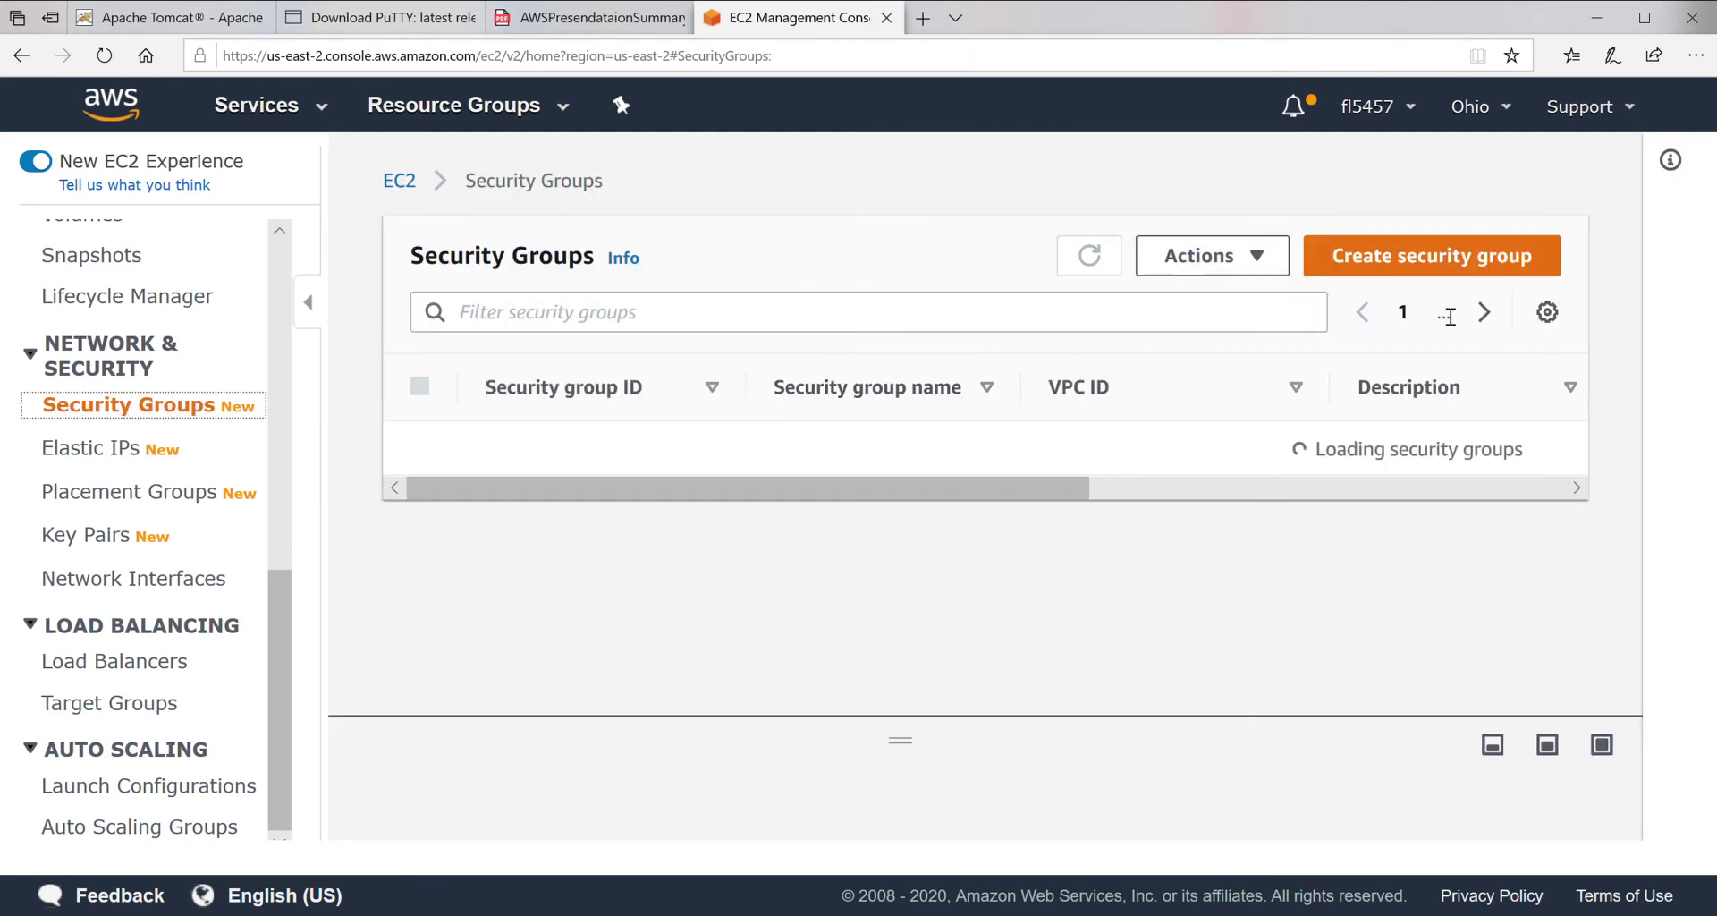
pyautogui.click(1426, 258)
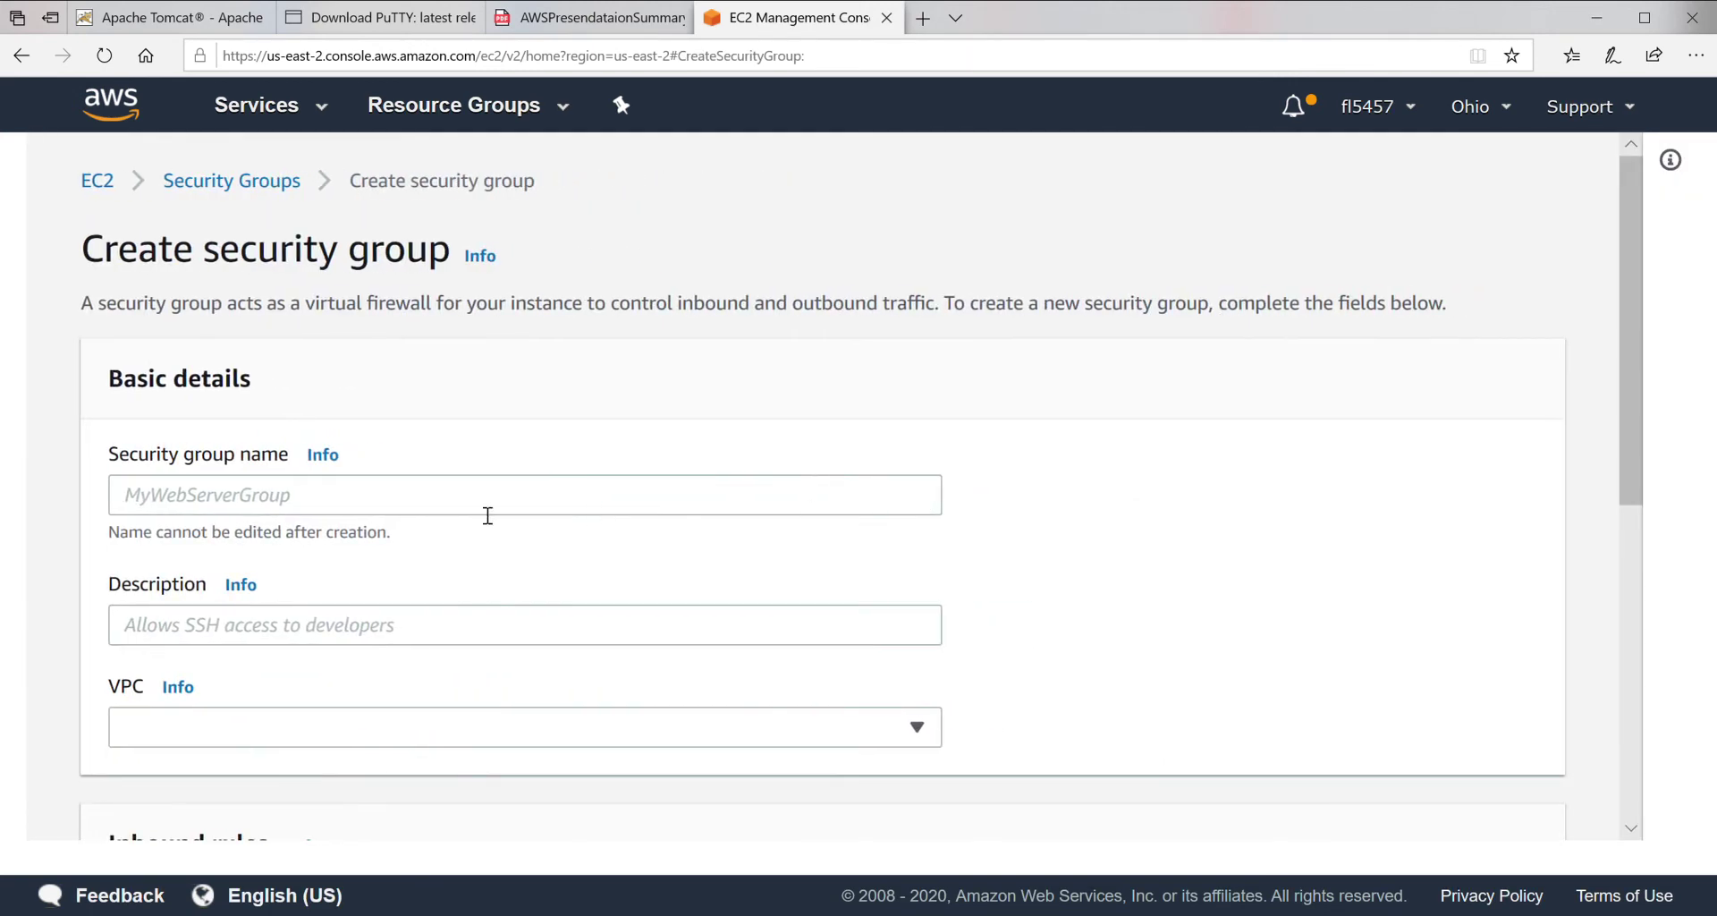
pyautogui.click(313, 500)
pyautogui.write('D')
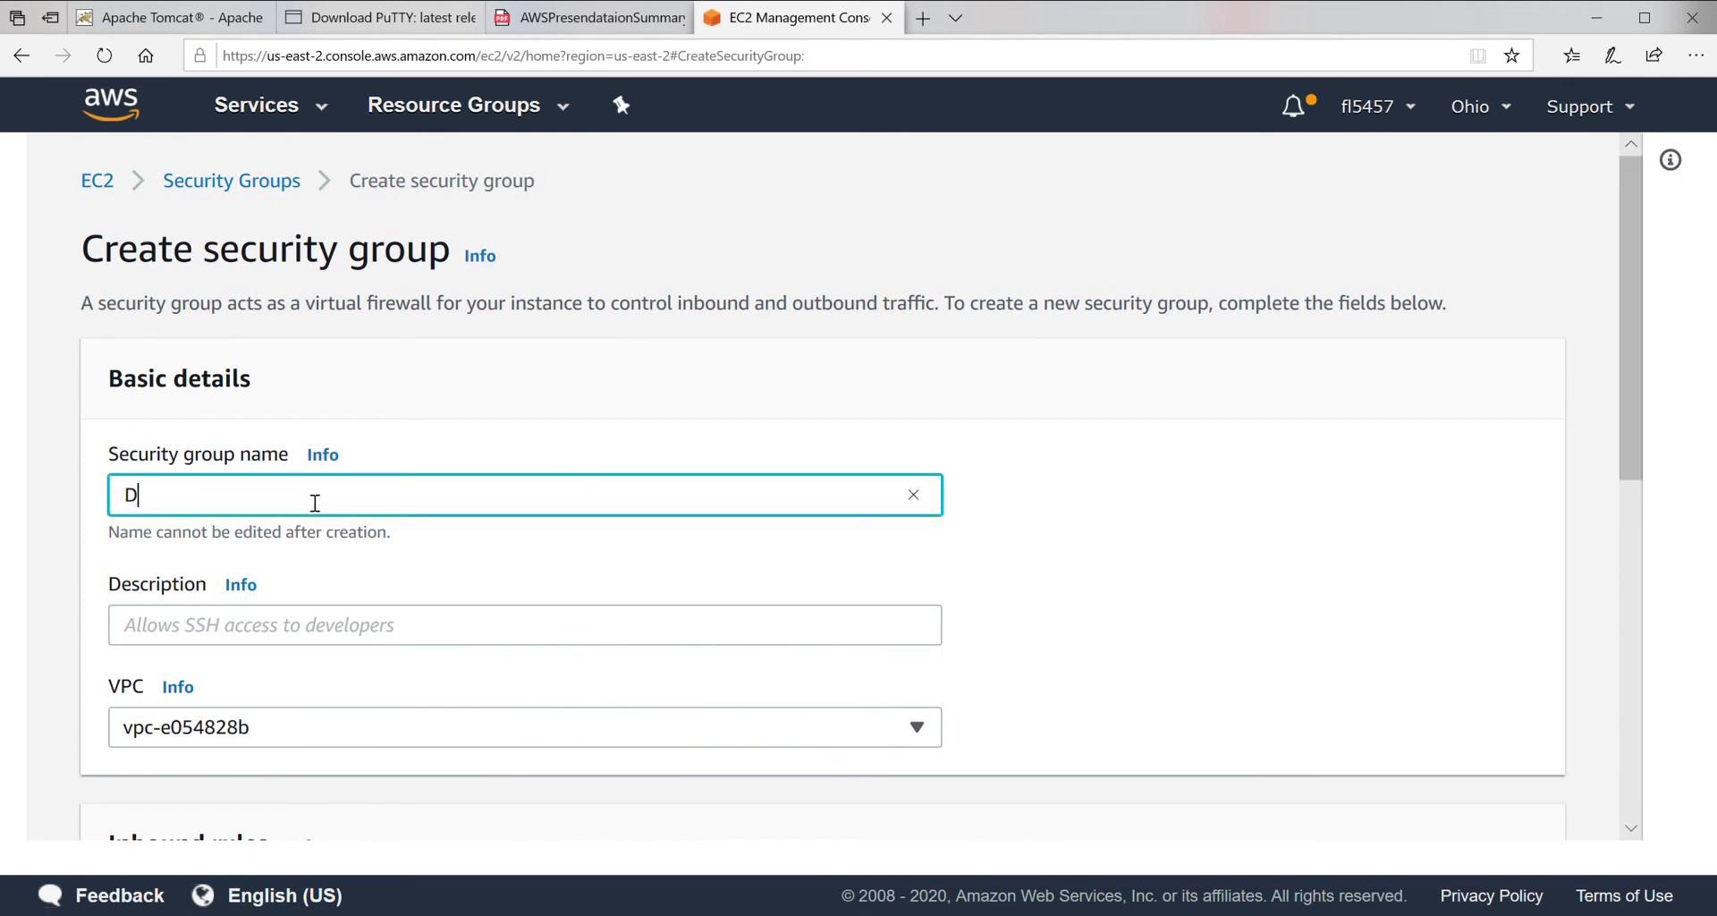
pyautogui.write('BSG2')
pyautogui.moveTo(222, 502); pyautogui.dragTo(72, 492)
pyautogui.hotkey('ctrl', 'c')
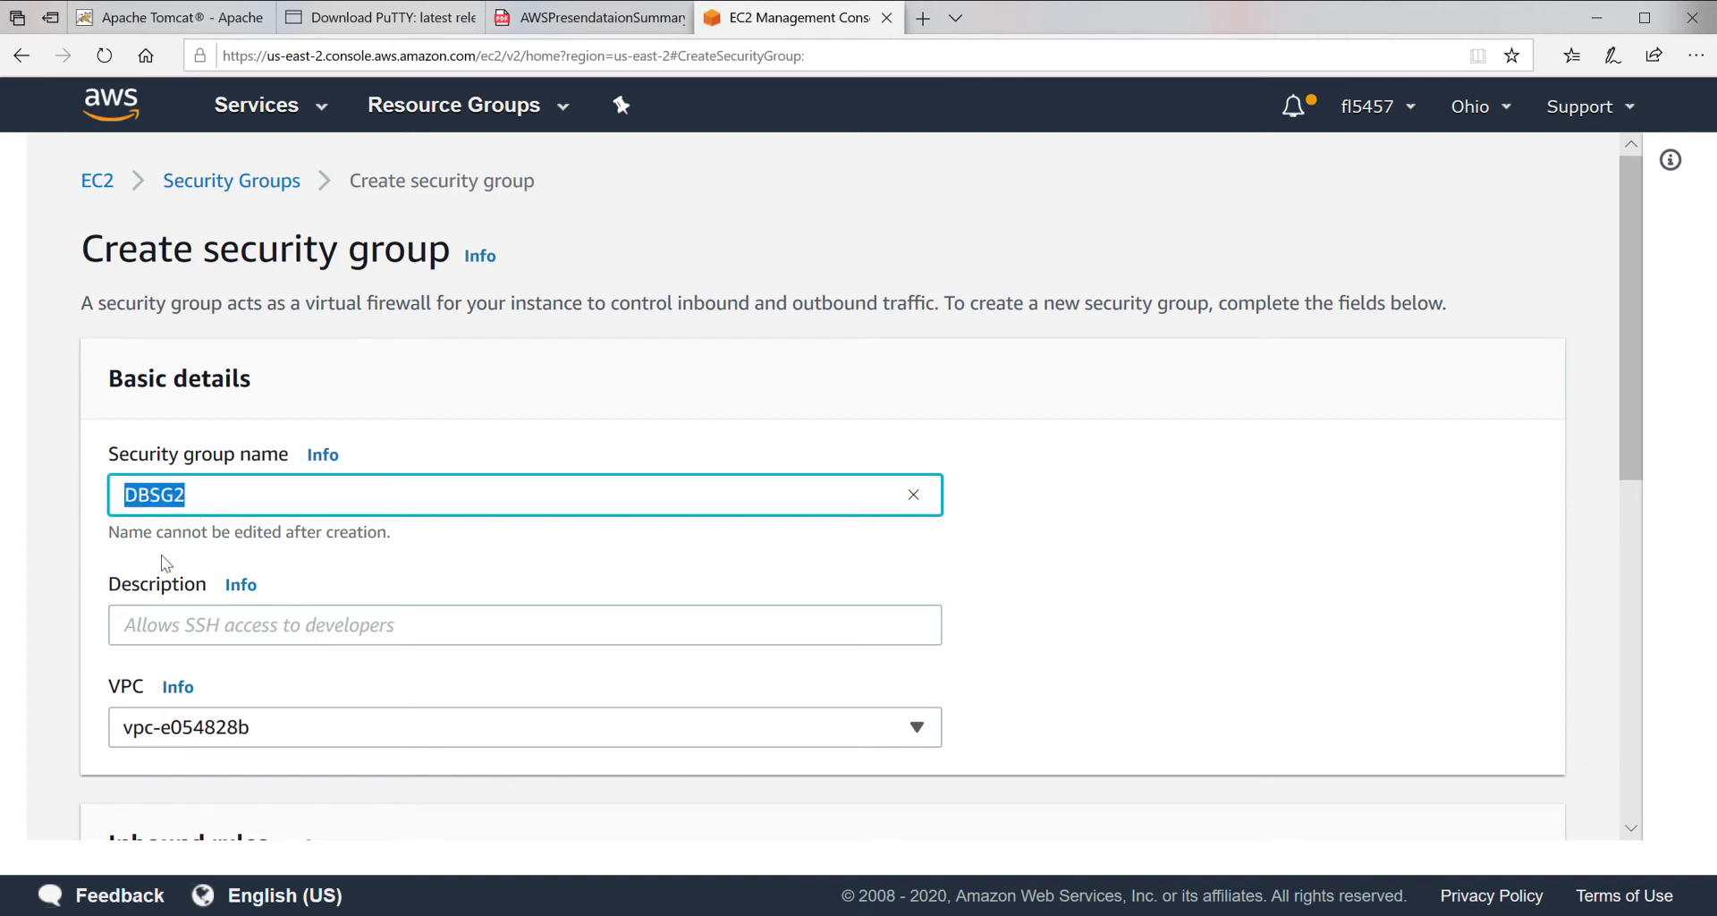
pyautogui.click(182, 628)
pyautogui.hotkey('ctrl', 'v')
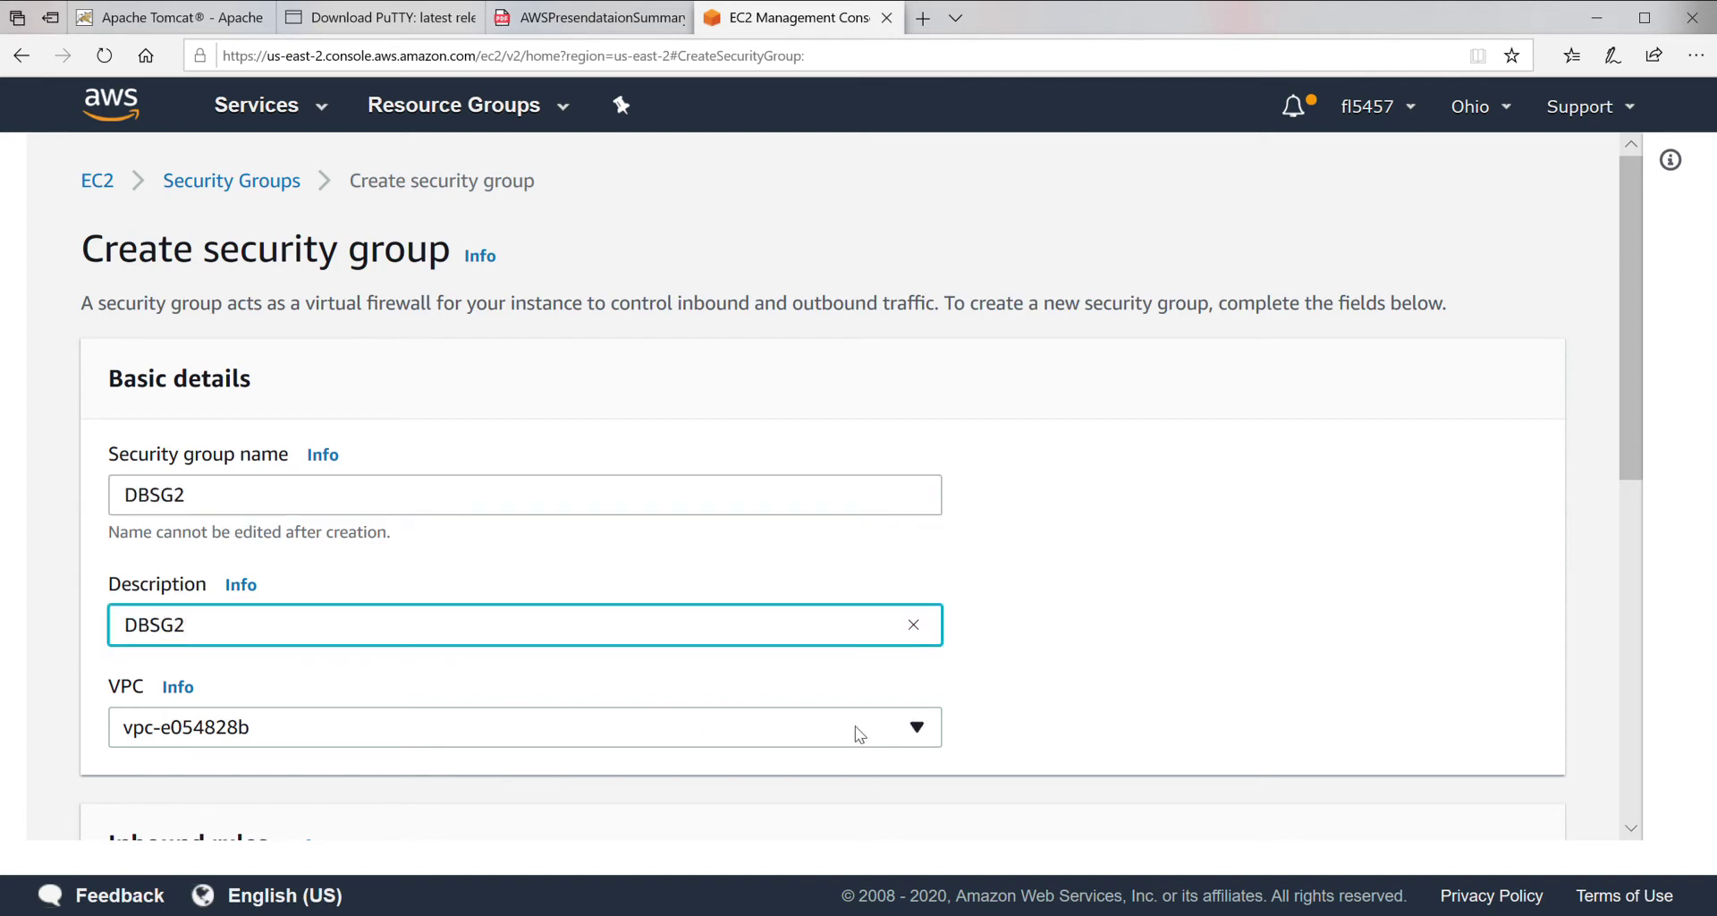
pyautogui.click(919, 729)
pyautogui.click(525, 617)
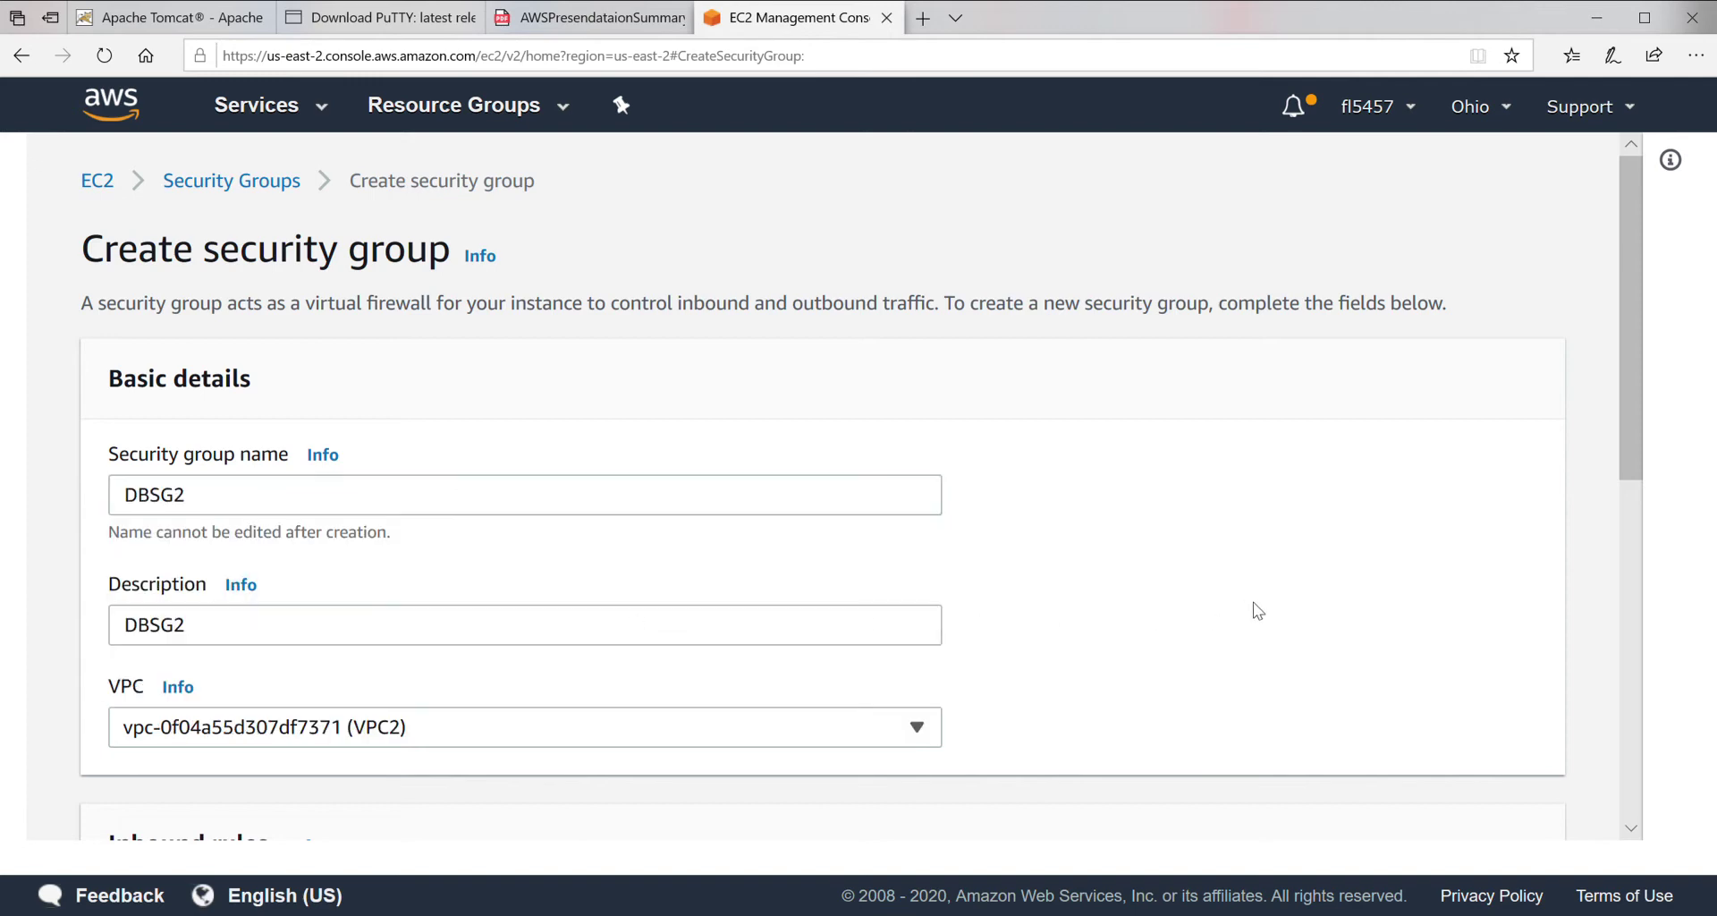
# Add an inbound rule of type SSH to the DBSG2 security group.
pyautogui.scroll(-5, 1253, 603)
pyautogui.click(181, 597)
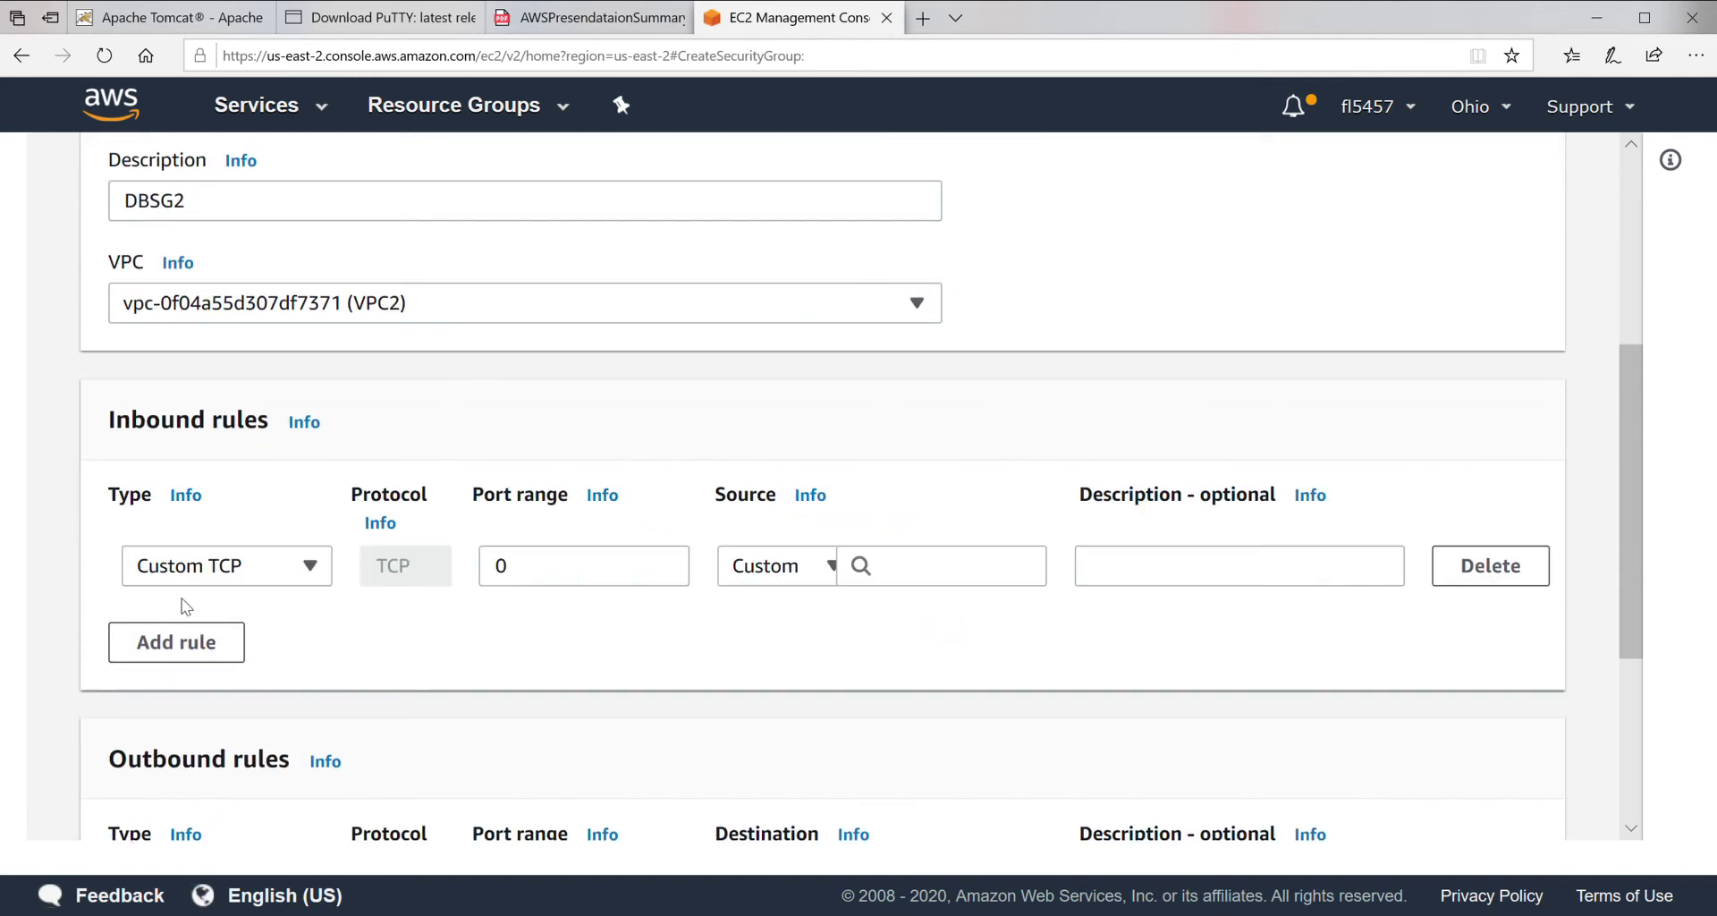
pyautogui.click(309, 565)
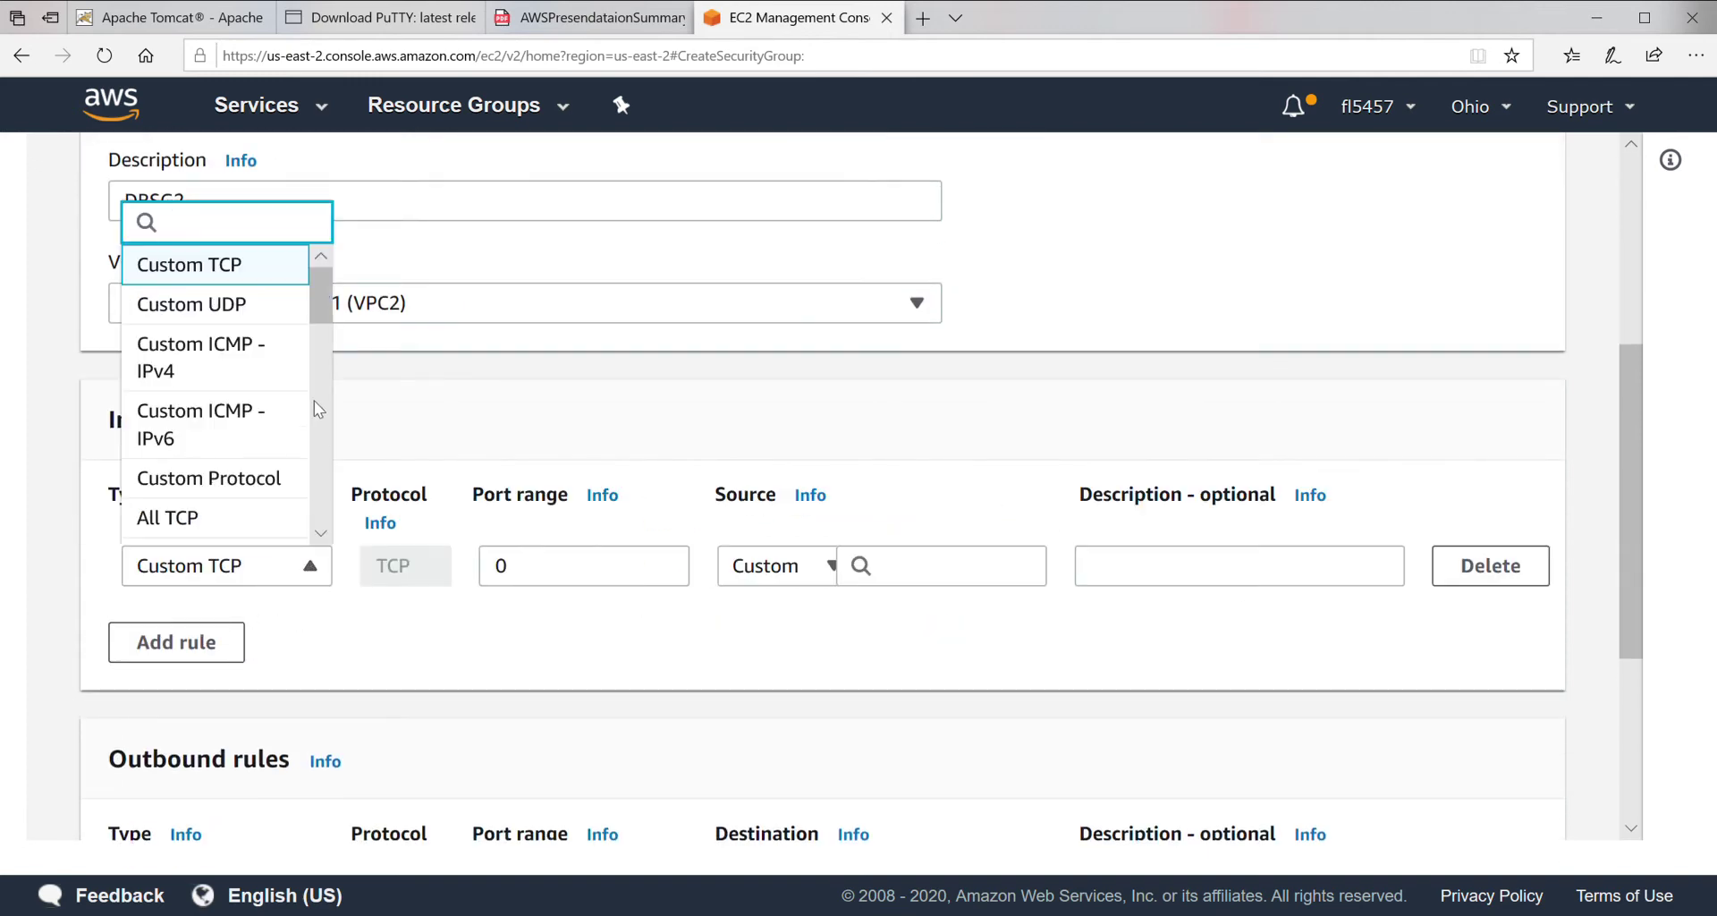
pyautogui.moveTo(322, 303); pyautogui.dragTo(325, 361)
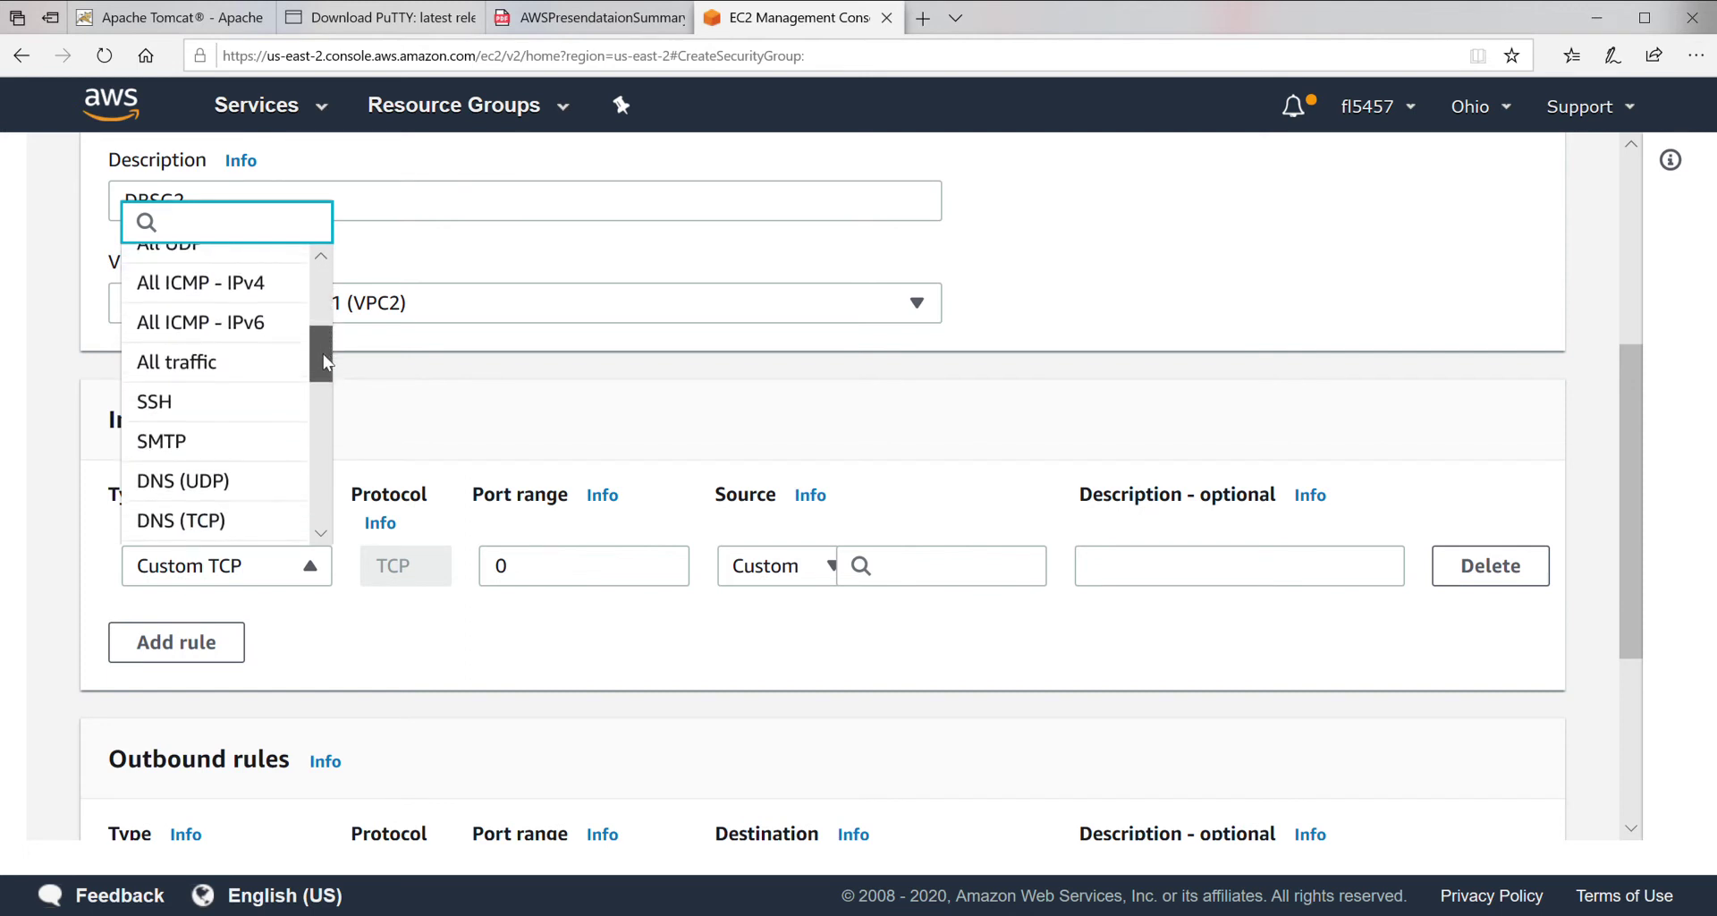
pyautogui.click(173, 404)
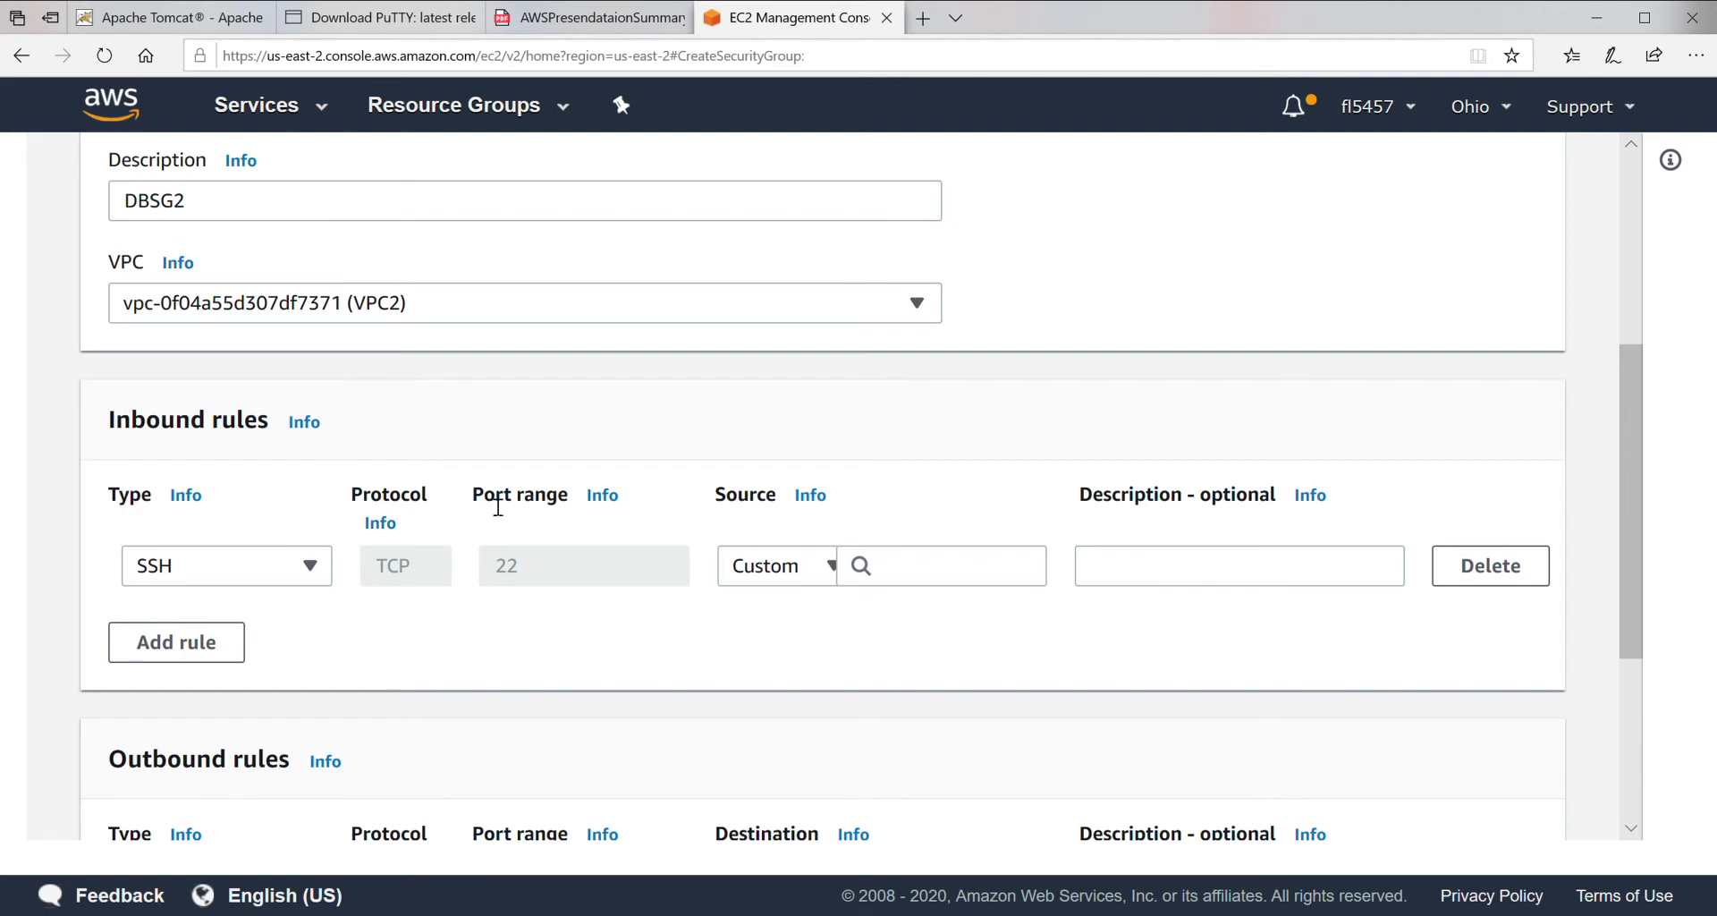
# Set the DBSG2 SSH rule's custom source to 10.0.192.0/24 and create the security group.
pyautogui.click(928, 577)
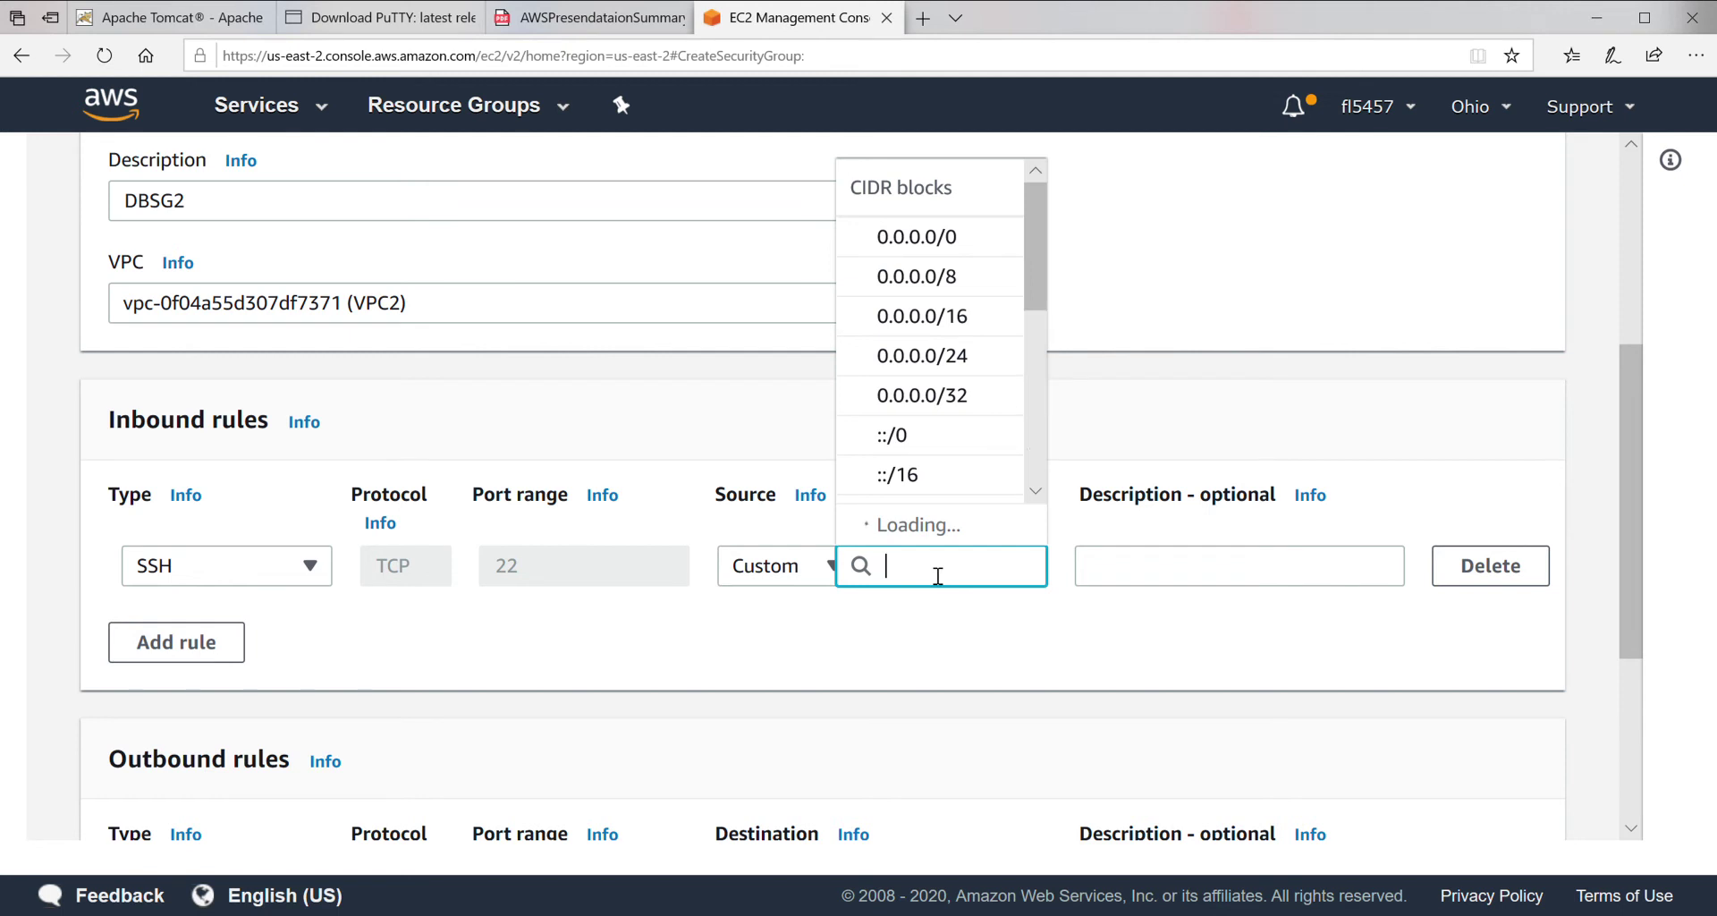
pyautogui.write('1')
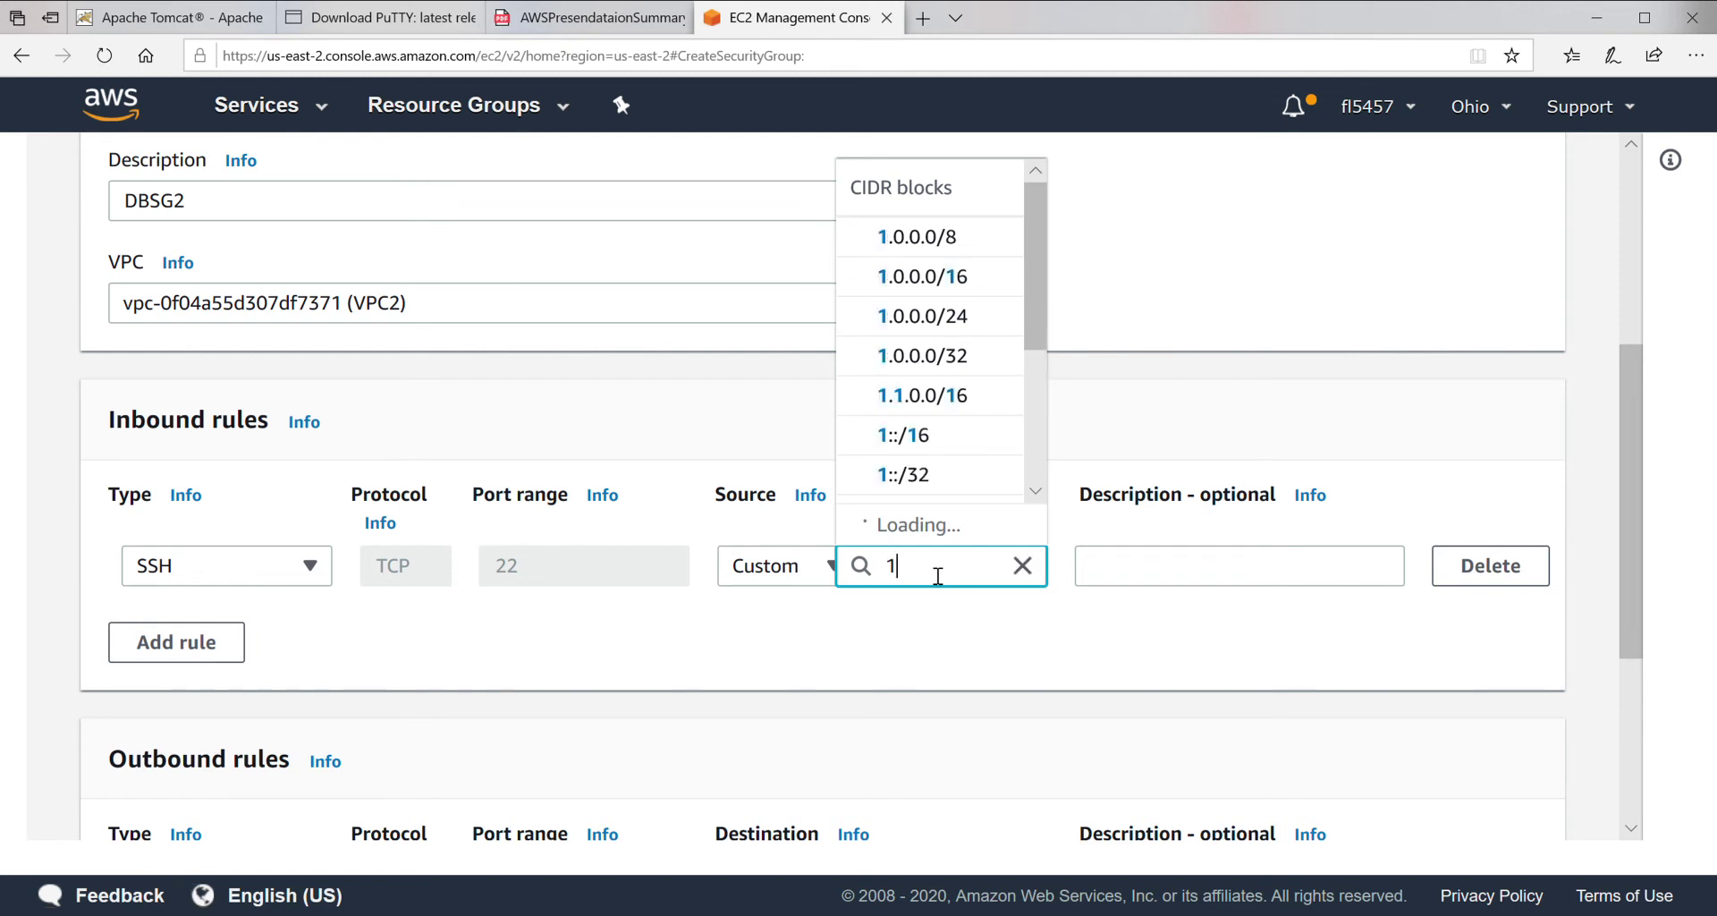
pyautogui.write('0.0.192')
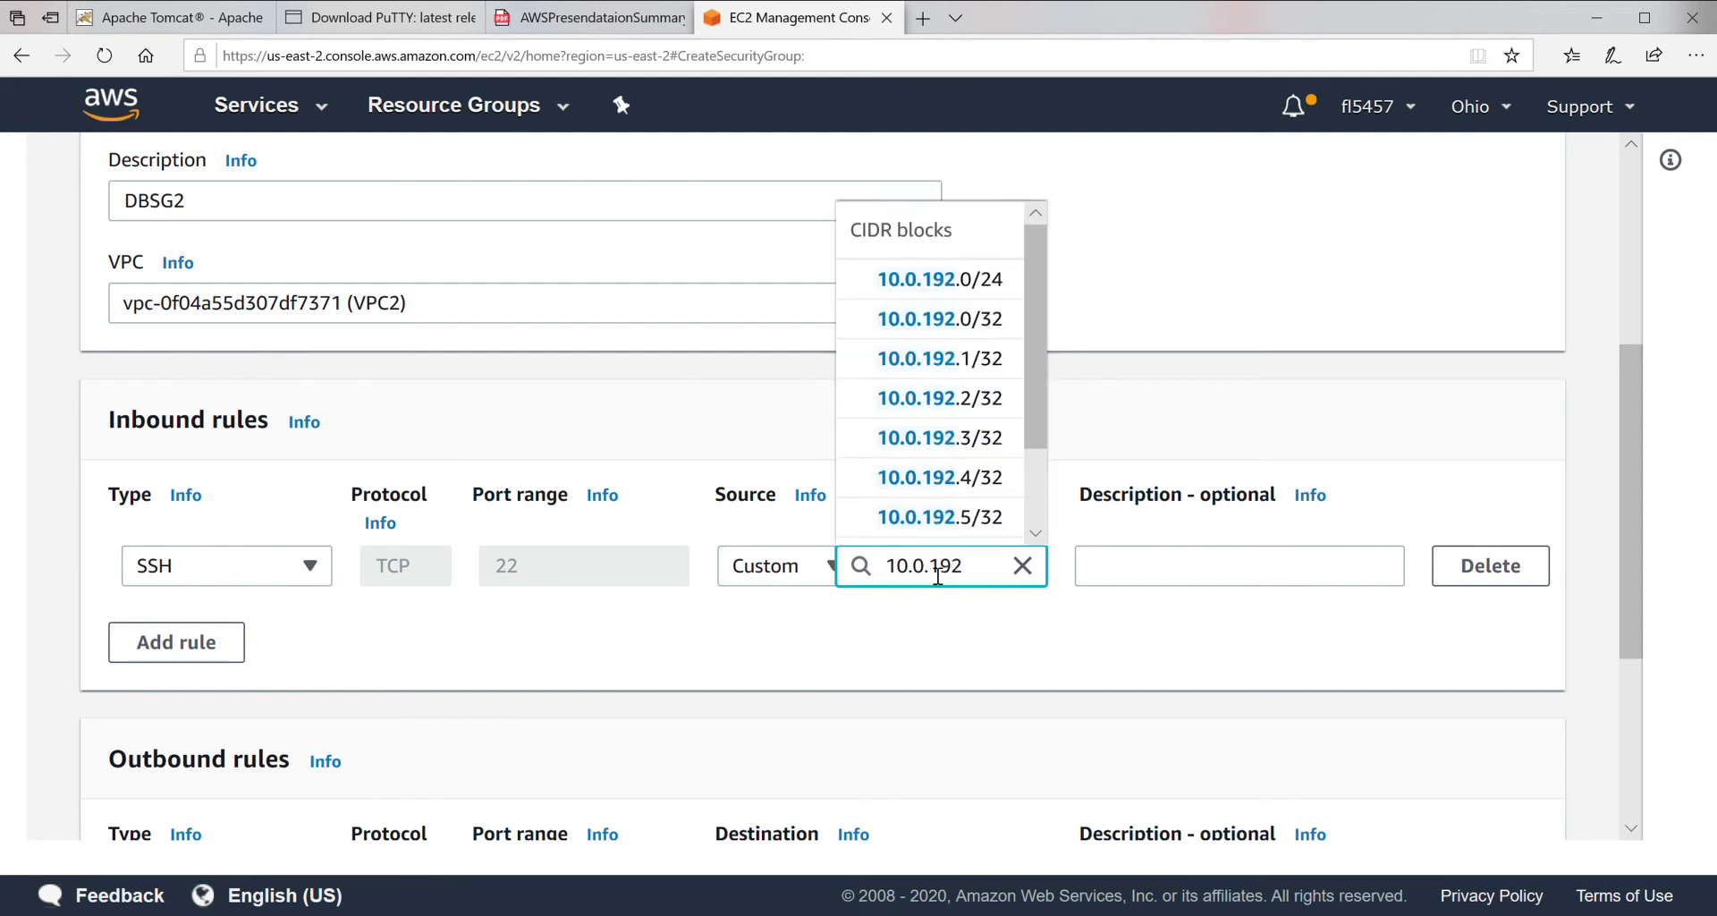
pyautogui.click(993, 280)
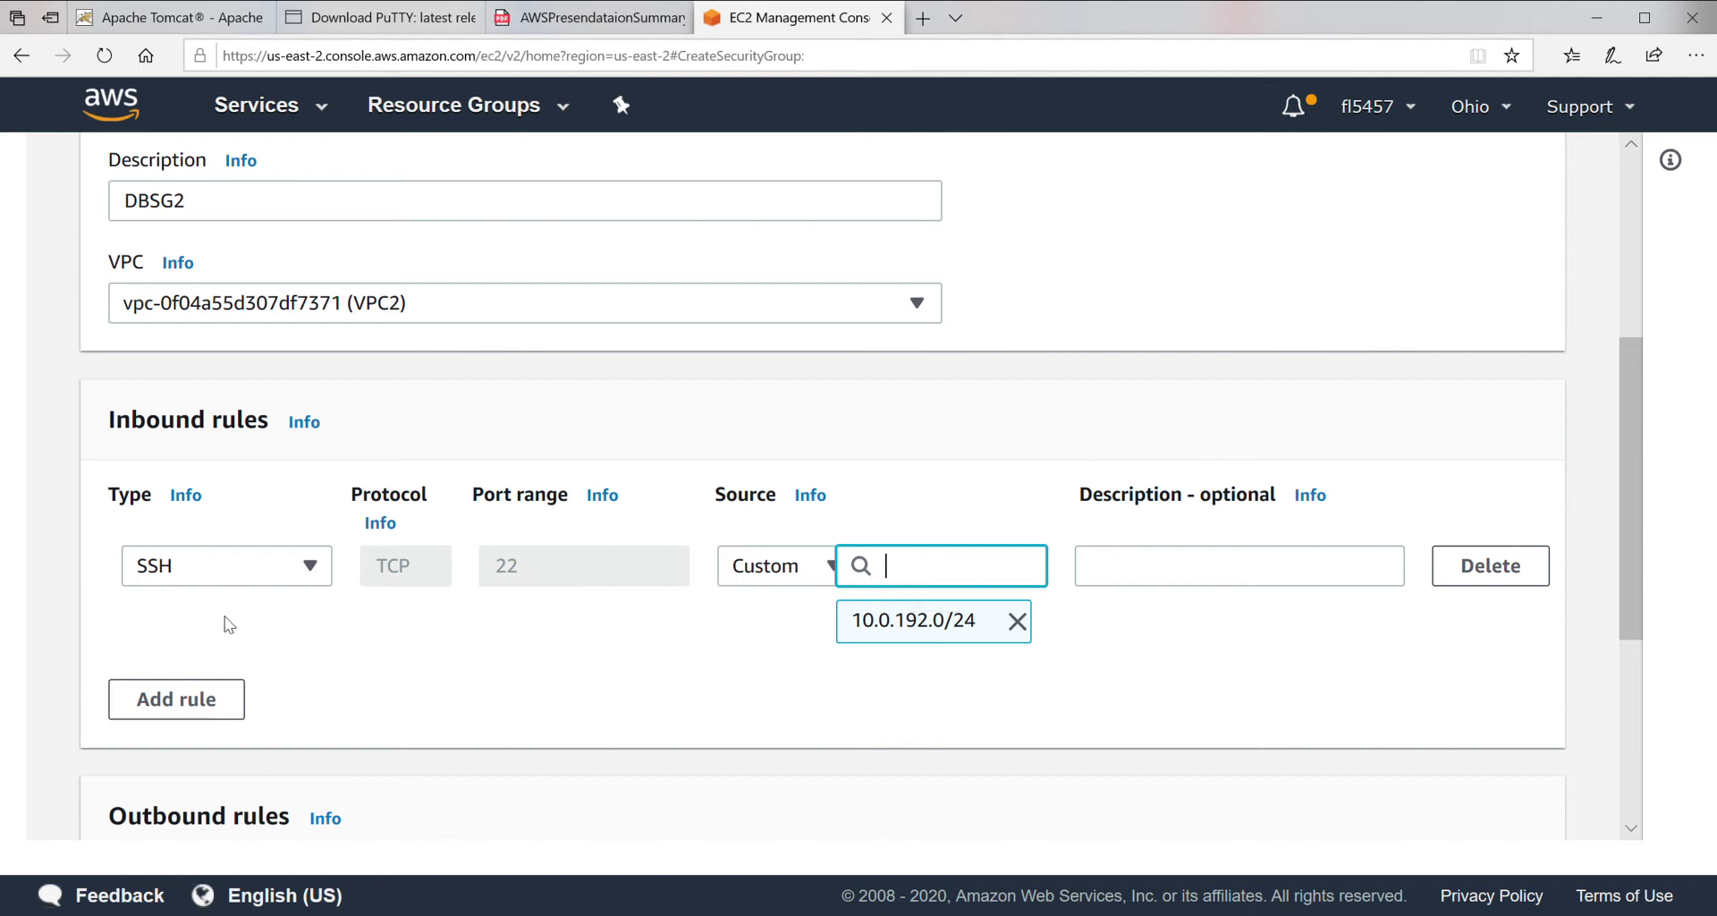
pyautogui.scroll(-2, 1056, 644)
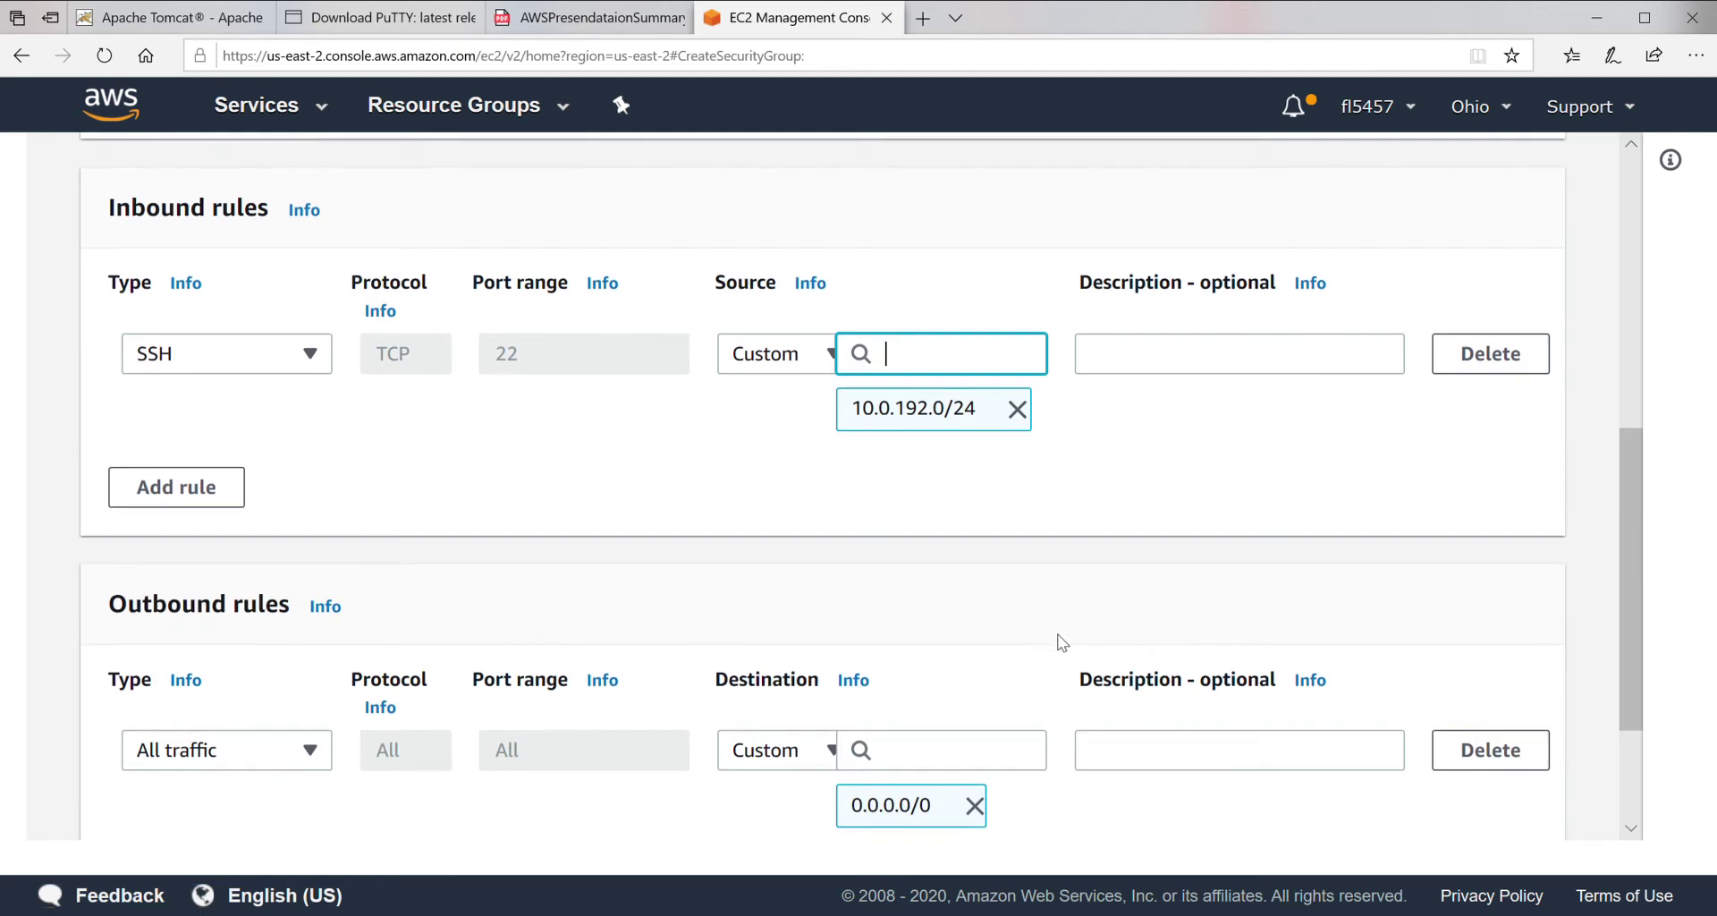
pyautogui.scroll(-2, 1062, 642)
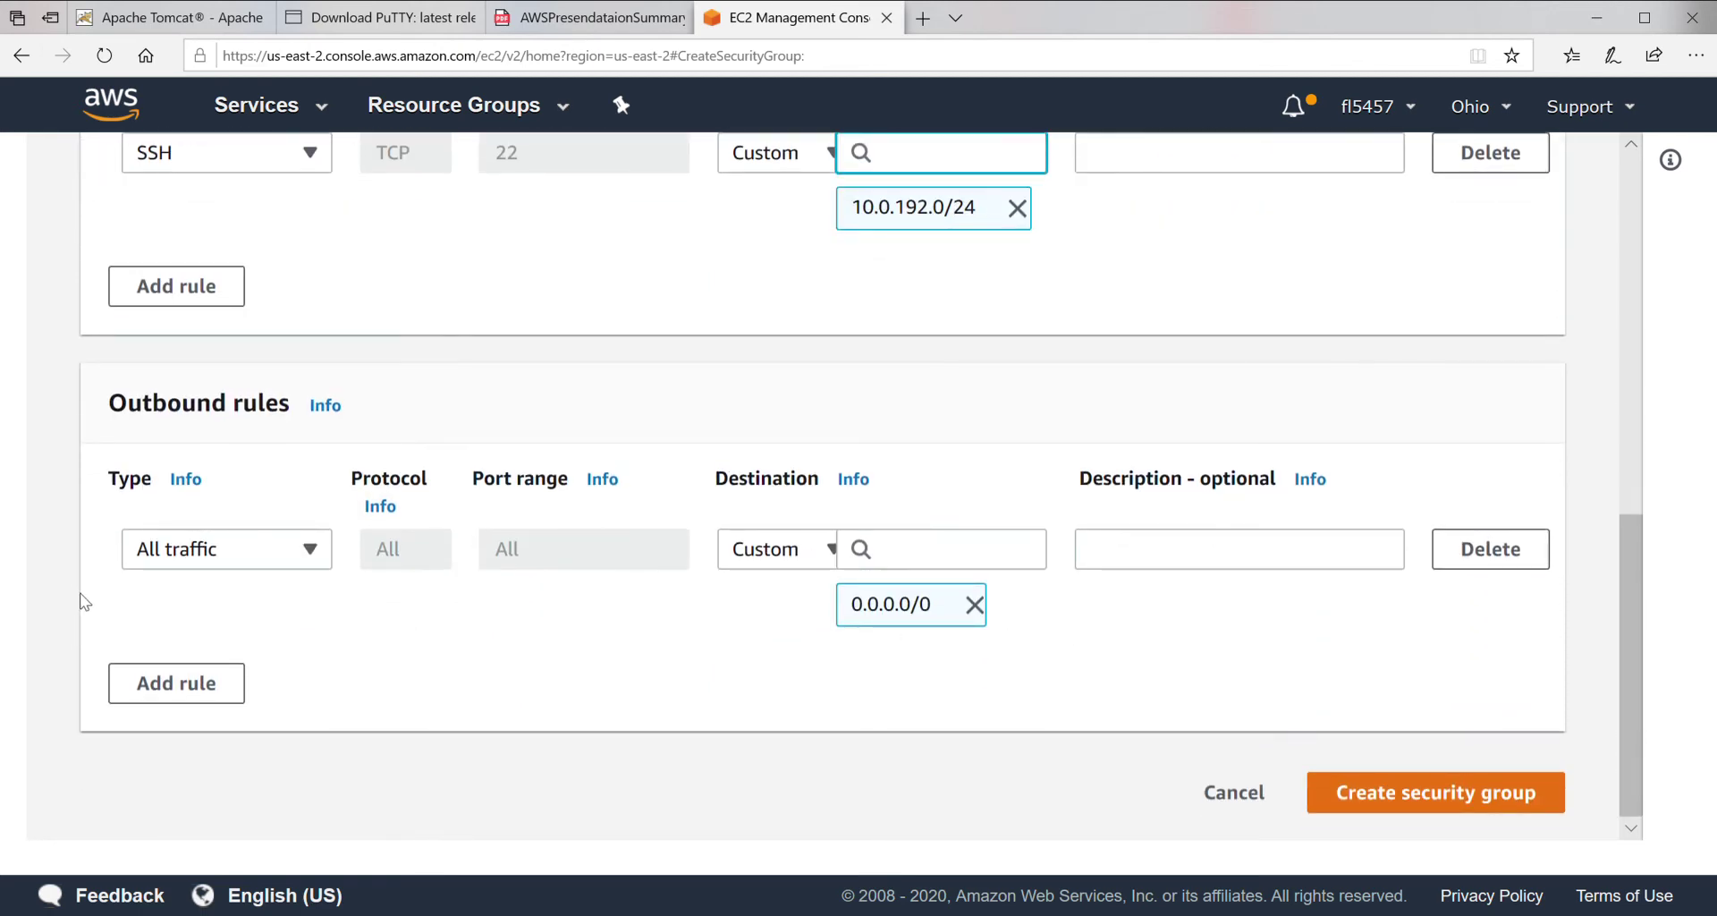
pyautogui.click(1431, 799)
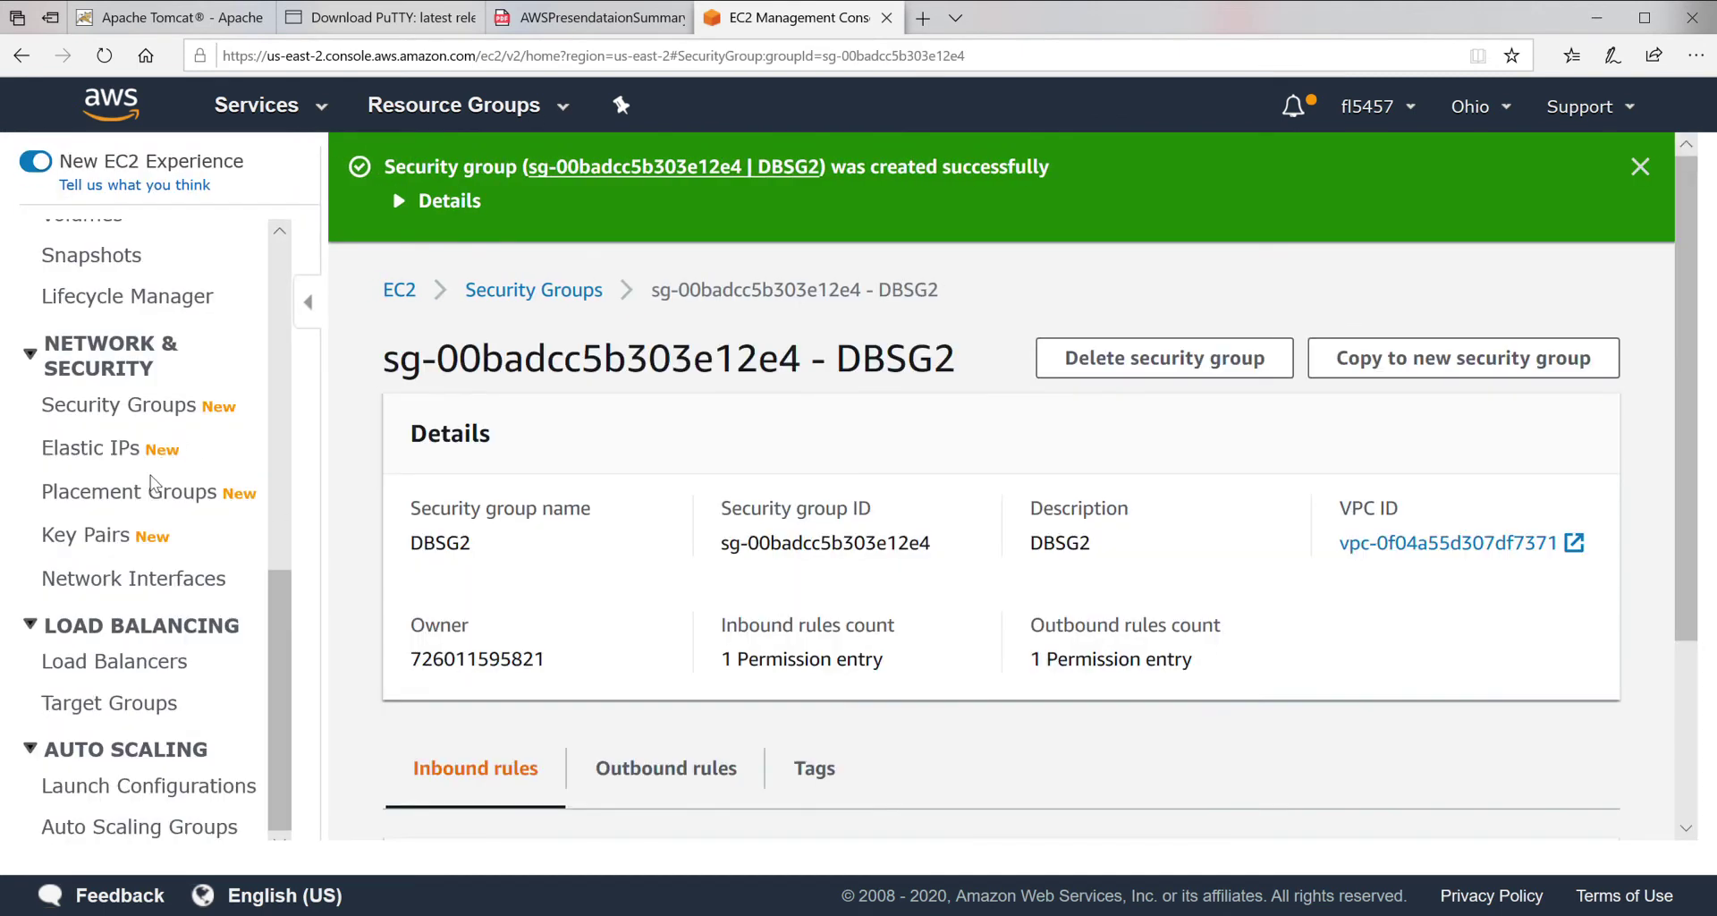
# Open the security groups list and check the entries for WebSG2, NATSG2 and DBSG2.
pyautogui.click(157, 409)
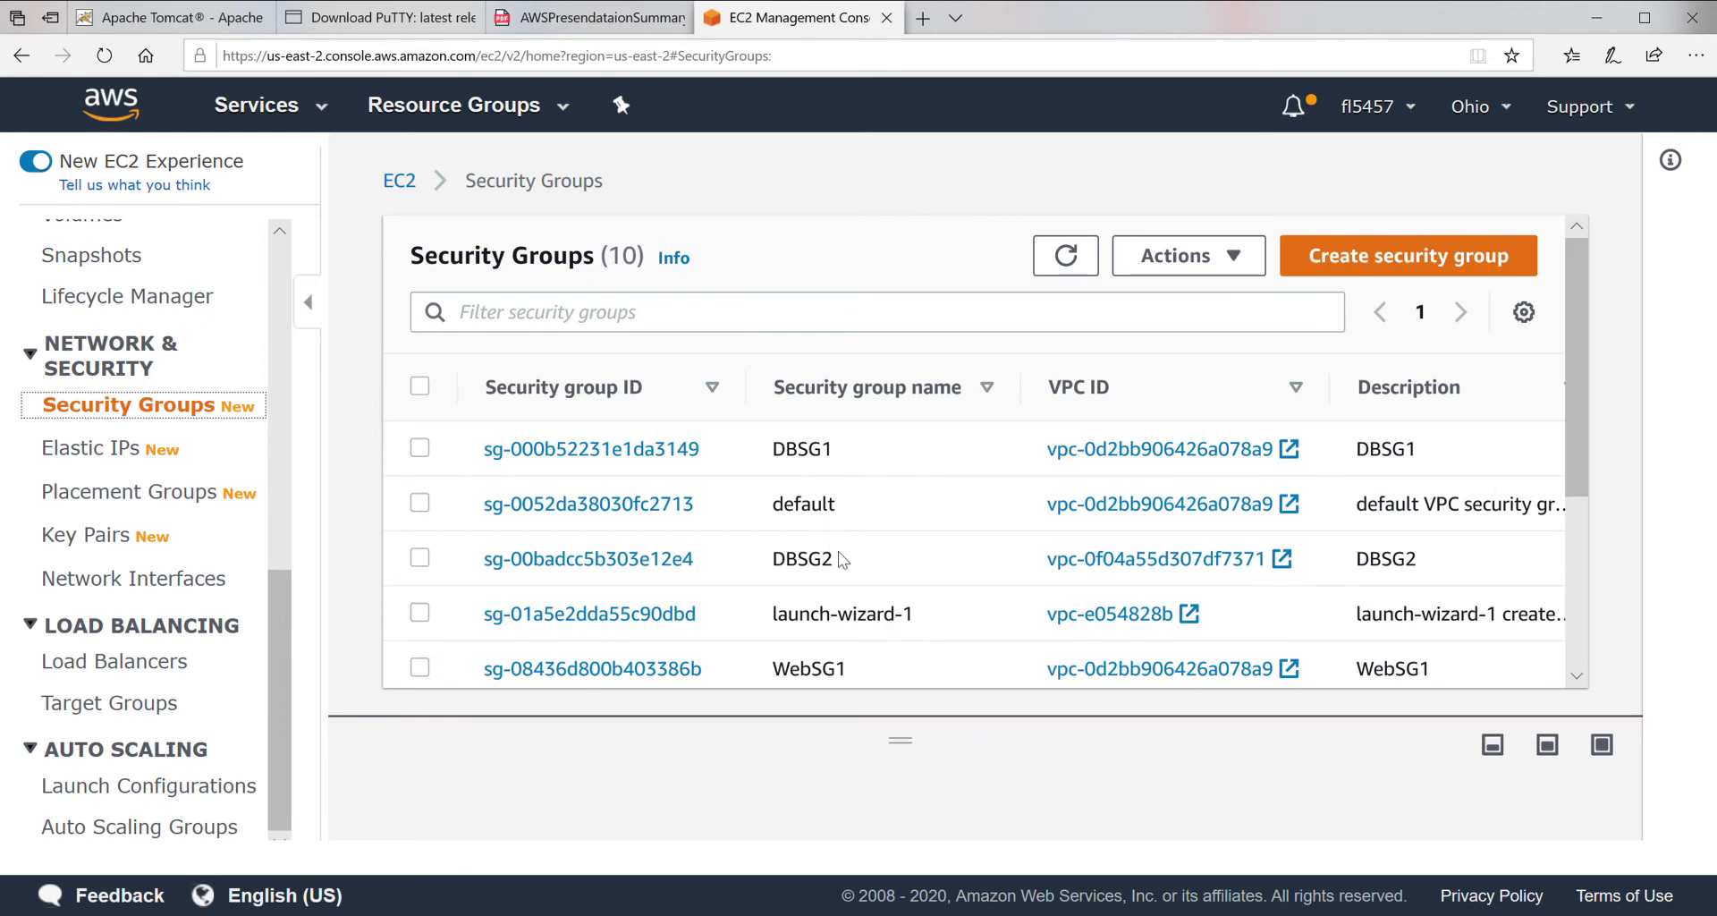
pyautogui.moveTo(1574, 362); pyautogui.dragTo(1579, 404)
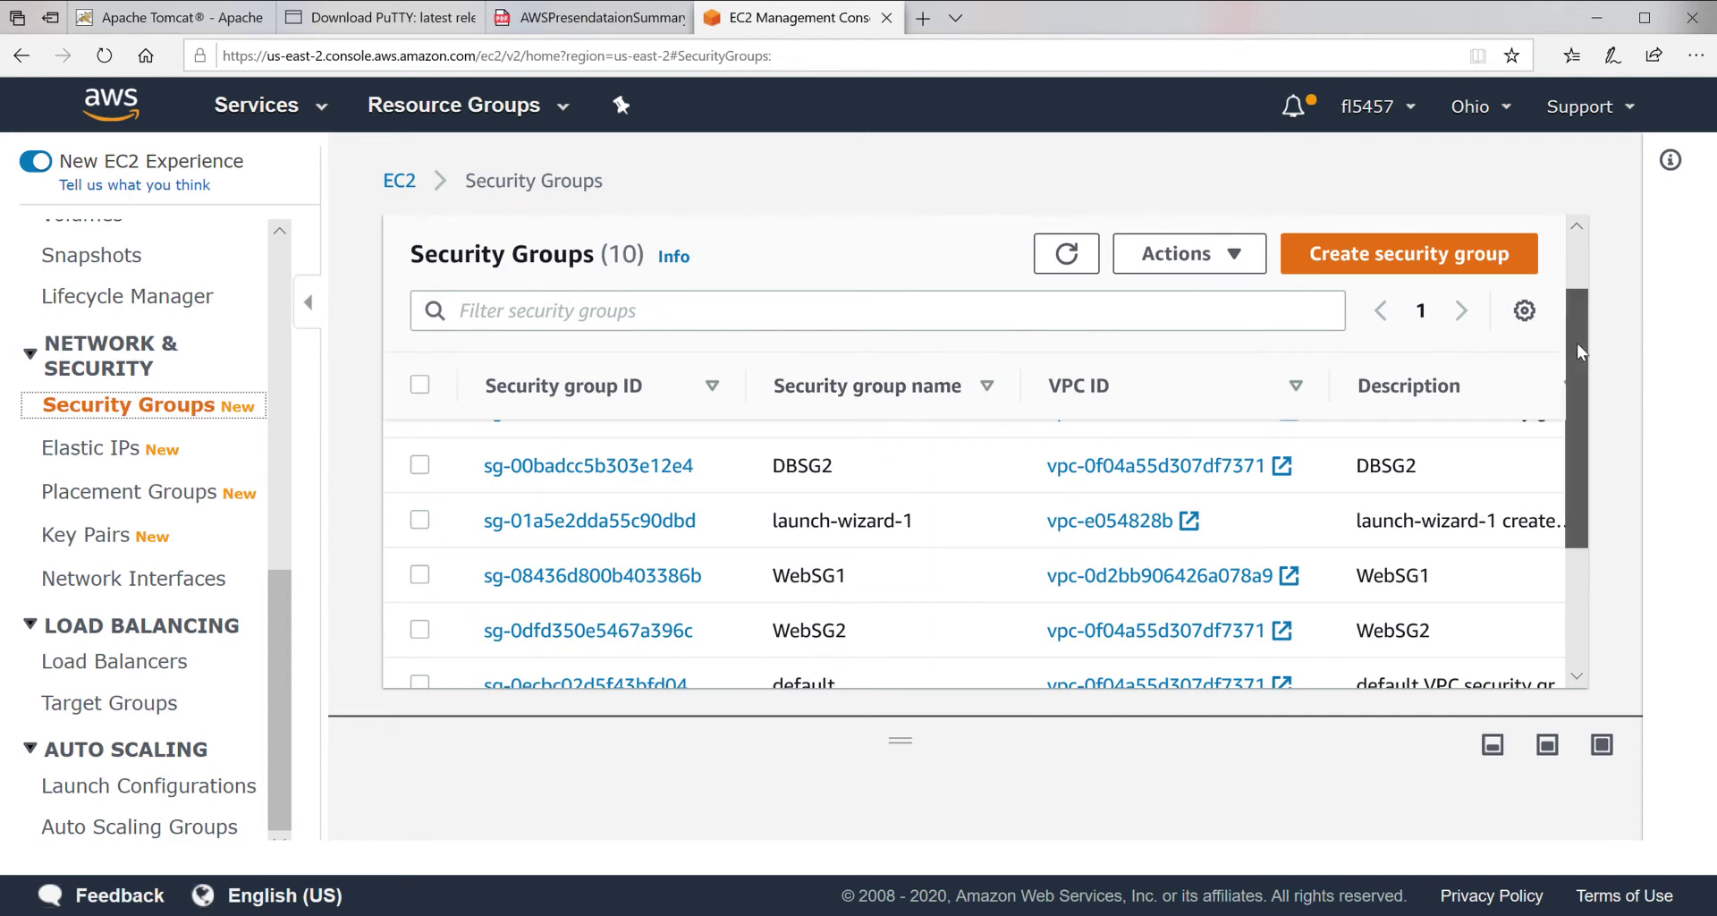
pyautogui.moveTo(1575, 342); pyautogui.dragTo(1574, 452)
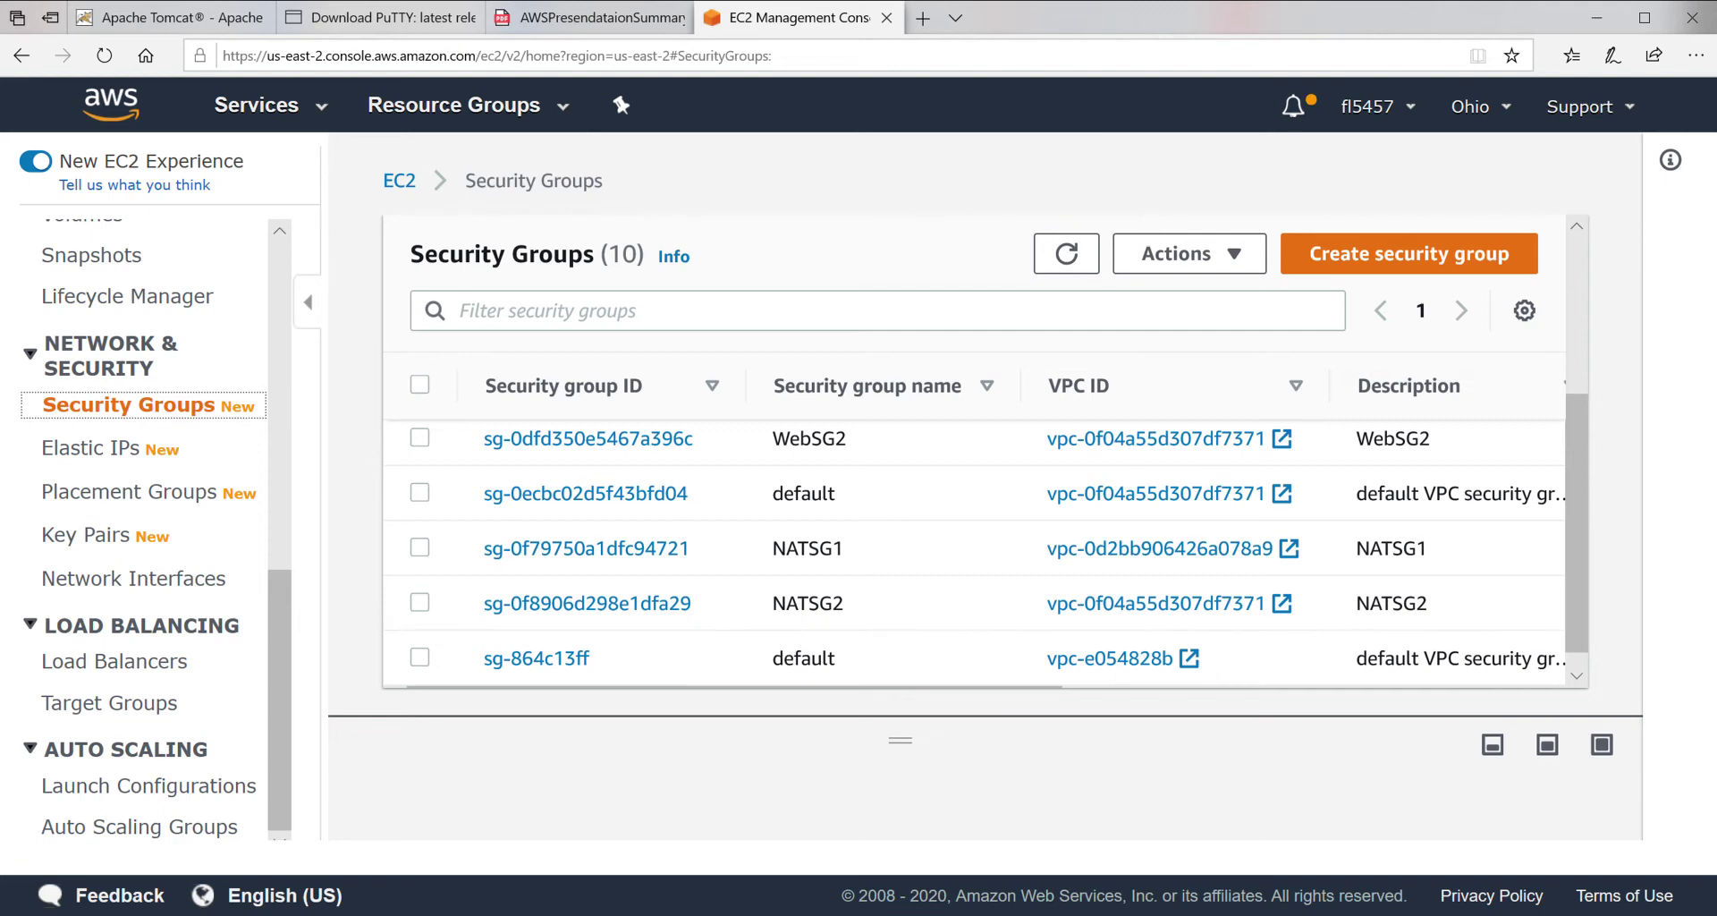
# Consult the key pair creation section in the AWS summary PDF and return to the EC2 console.
pyautogui.click(568, 20)
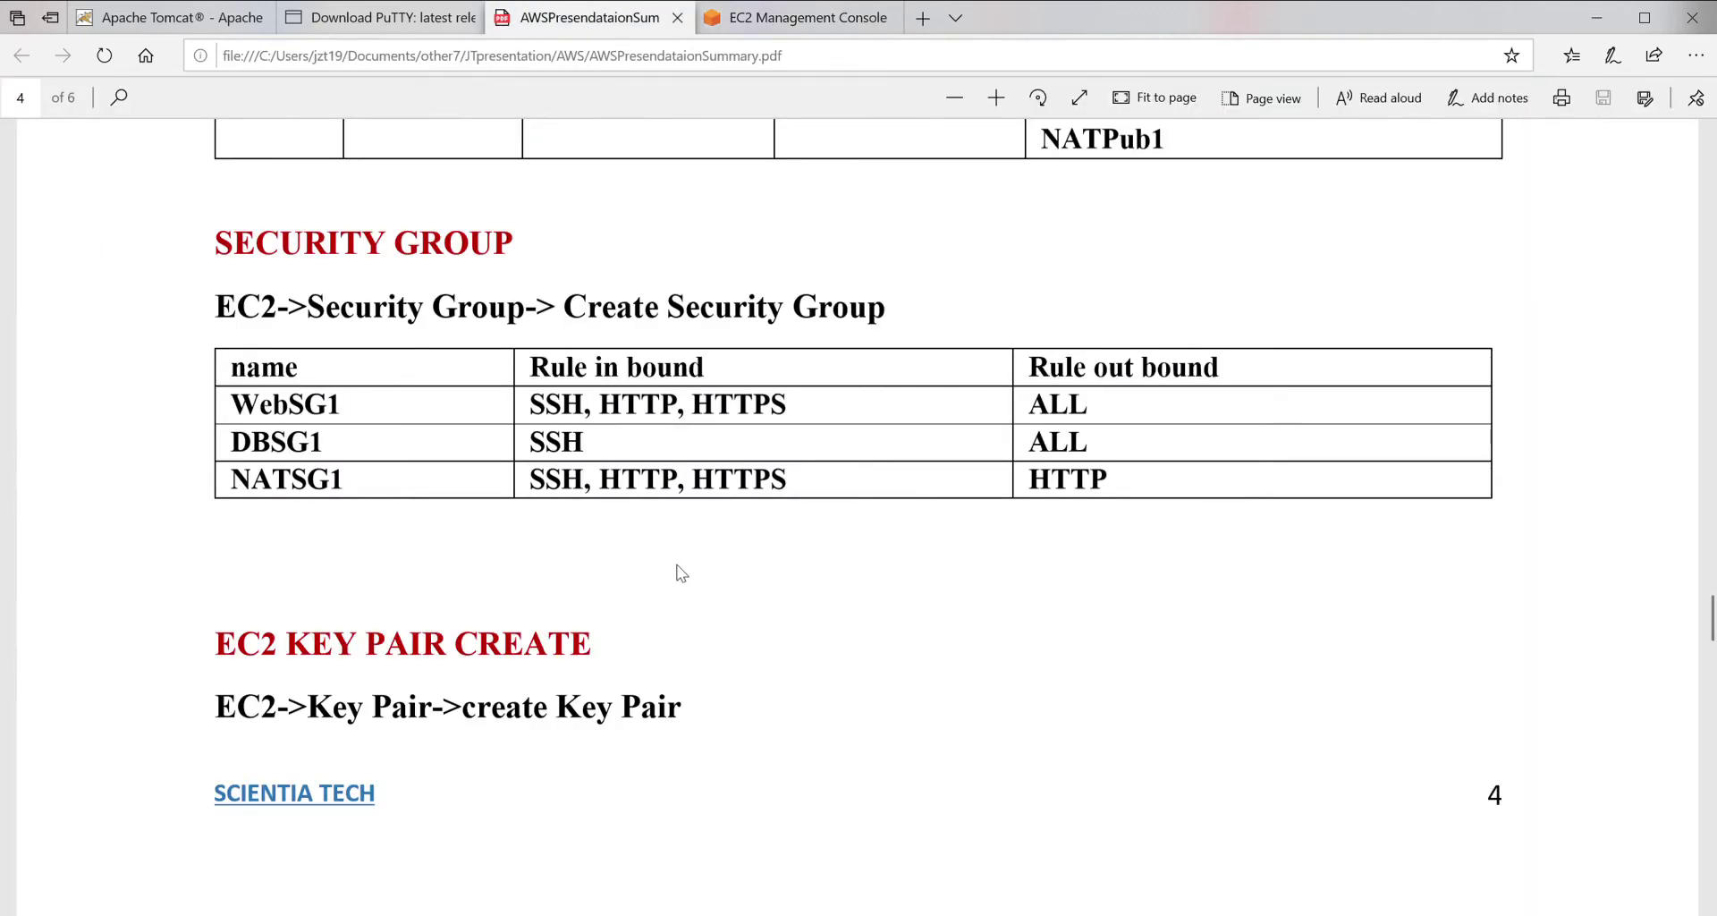
pyautogui.scroll(-4, 707, 585)
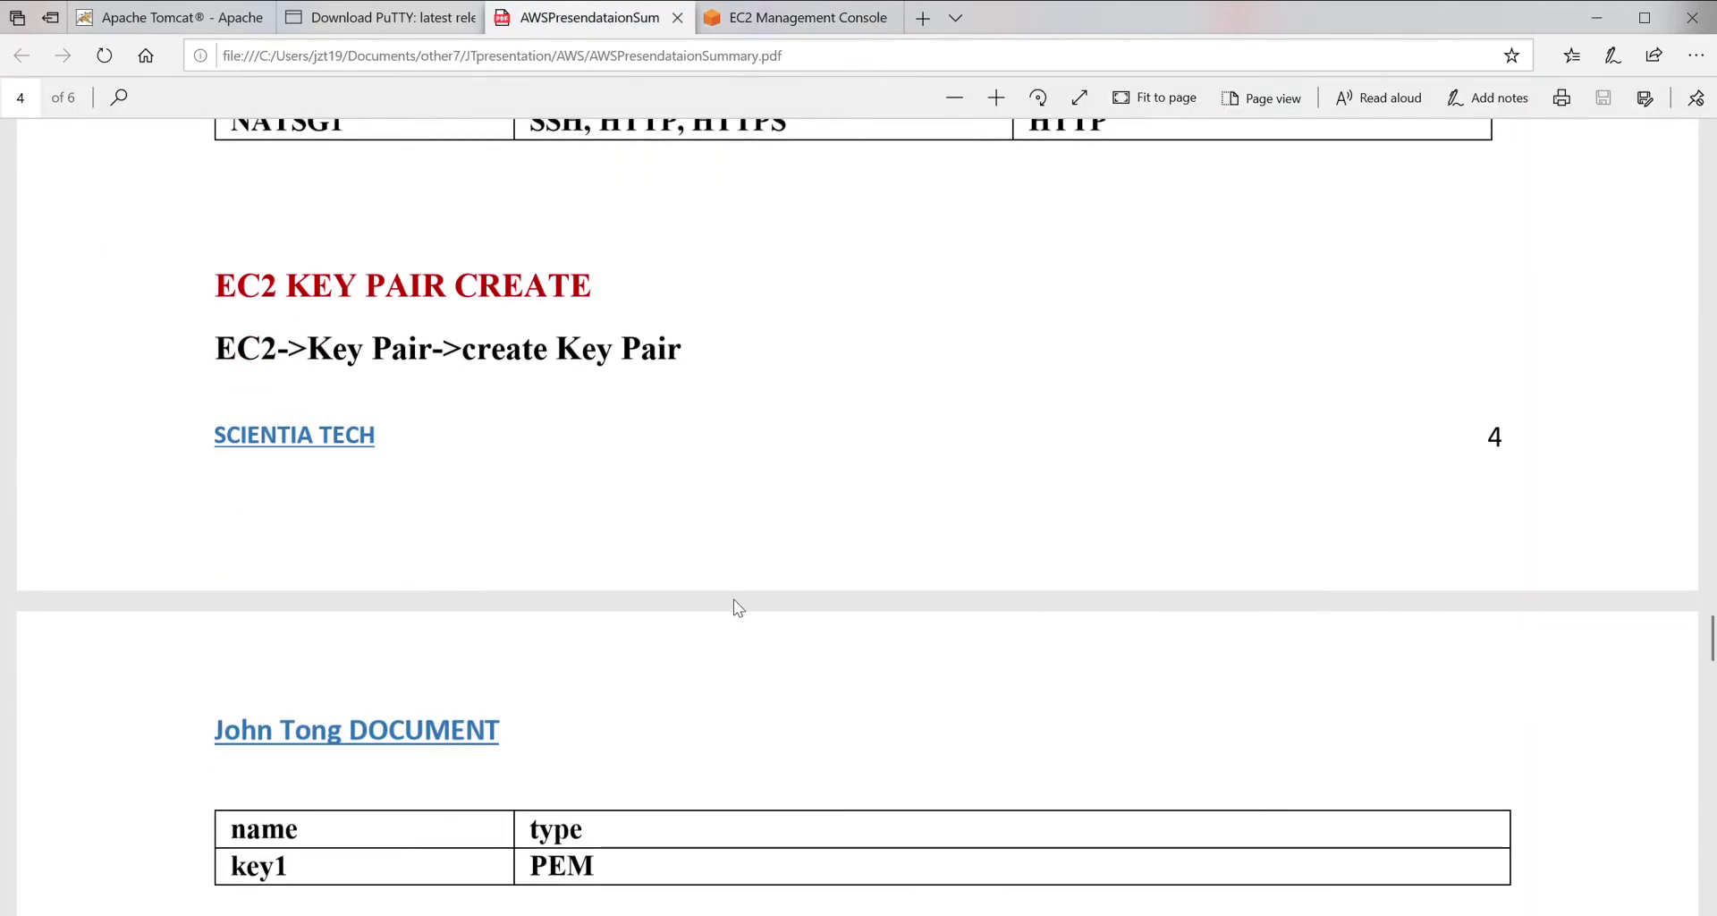
pyautogui.scroll(-1, 733, 601)
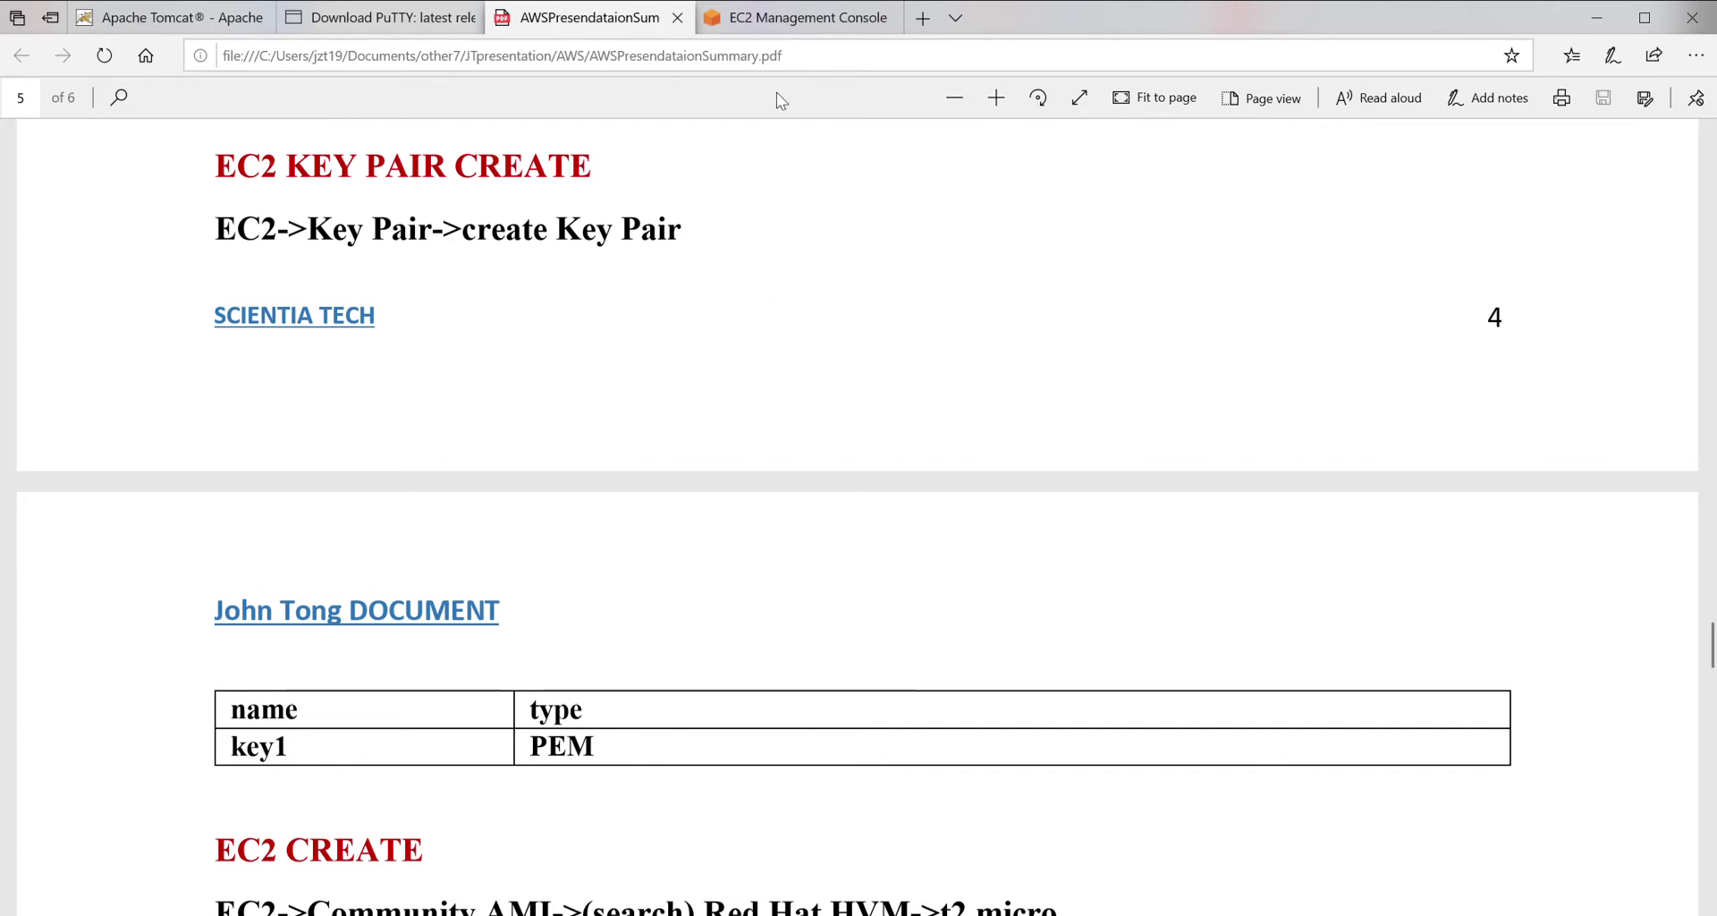
pyautogui.click(796, 20)
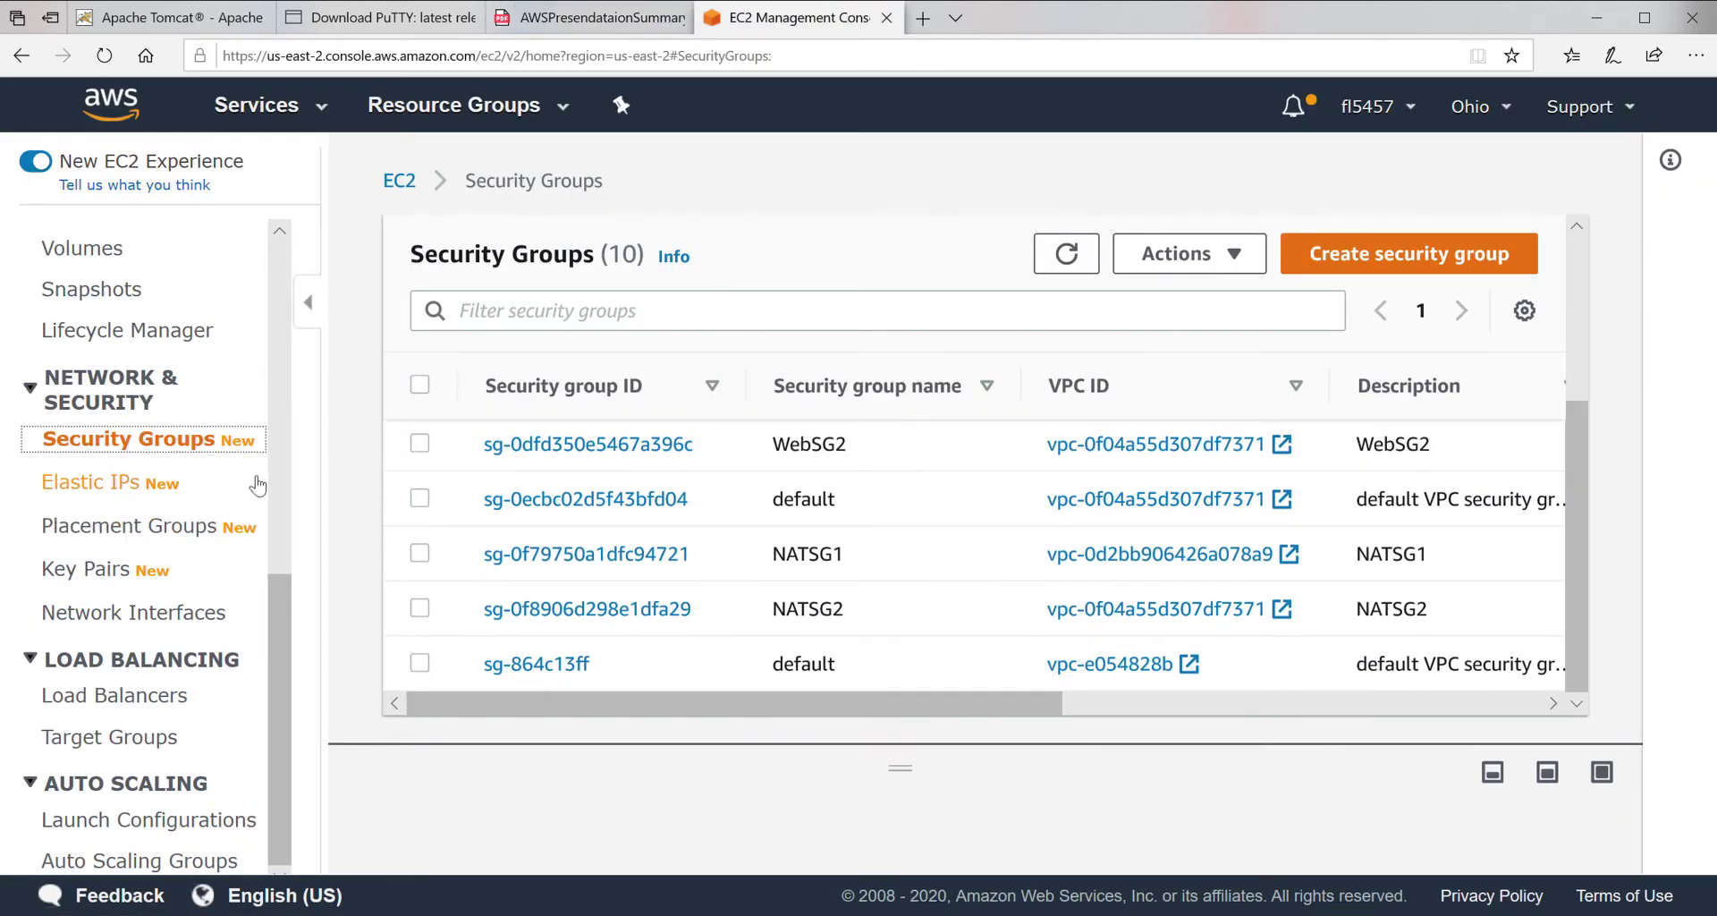
# Create a key pair named key2 in pem format, save key2.pem and open its download folder.
pyautogui.click(109, 572)
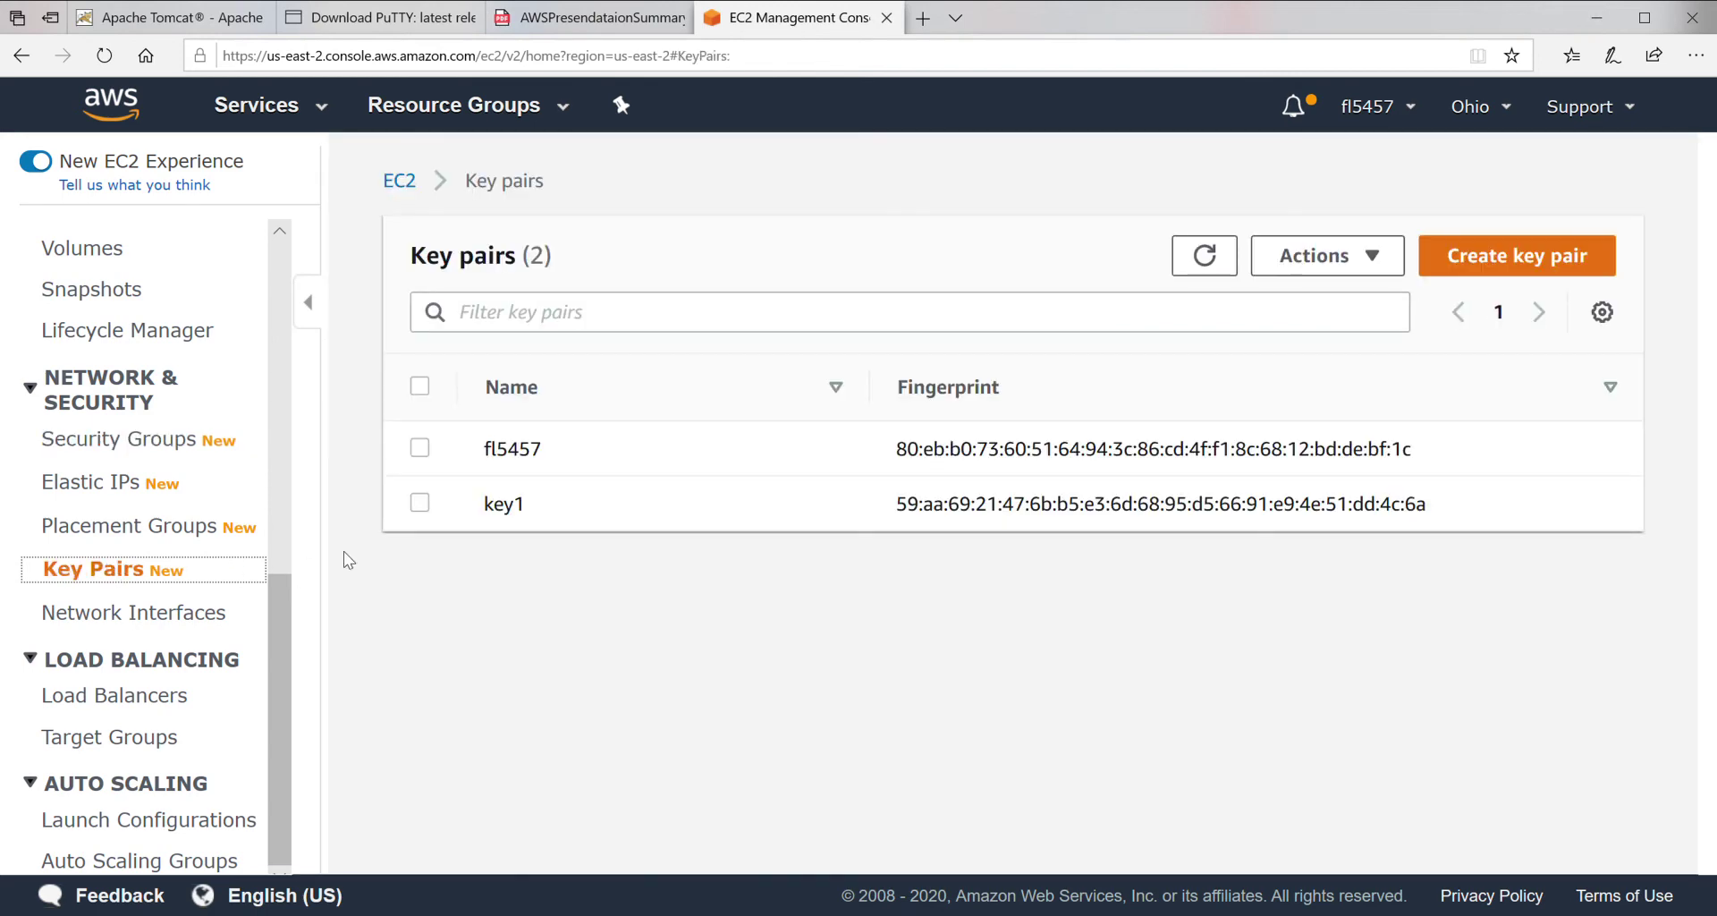
pyautogui.click(1511, 255)
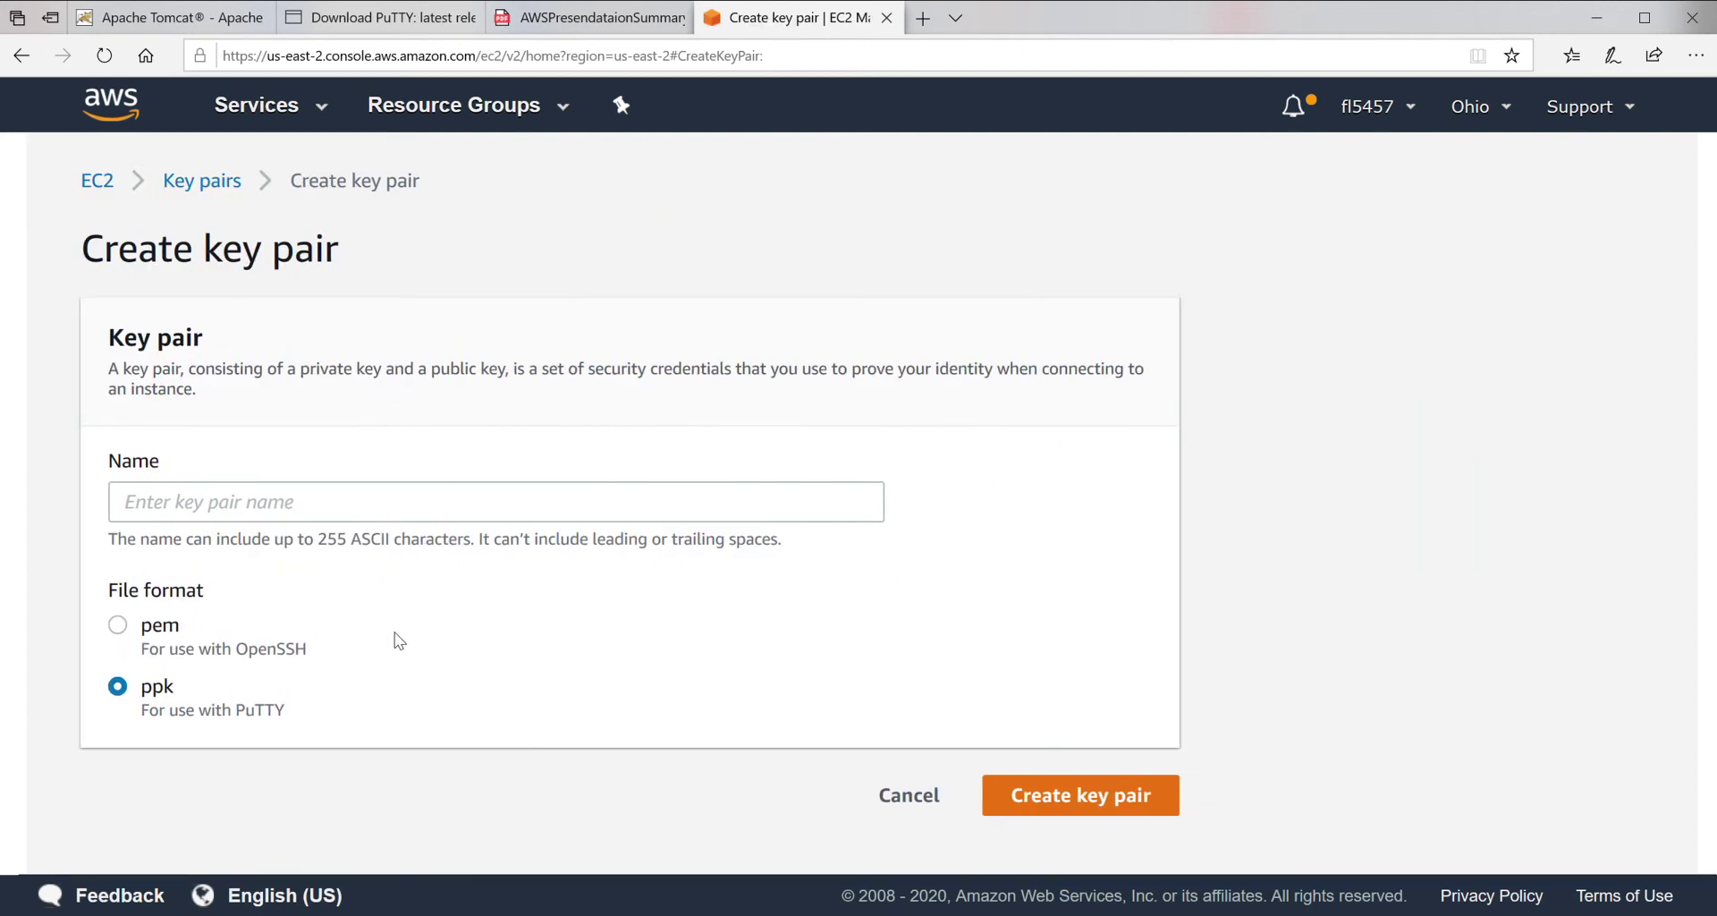
pyautogui.click(118, 625)
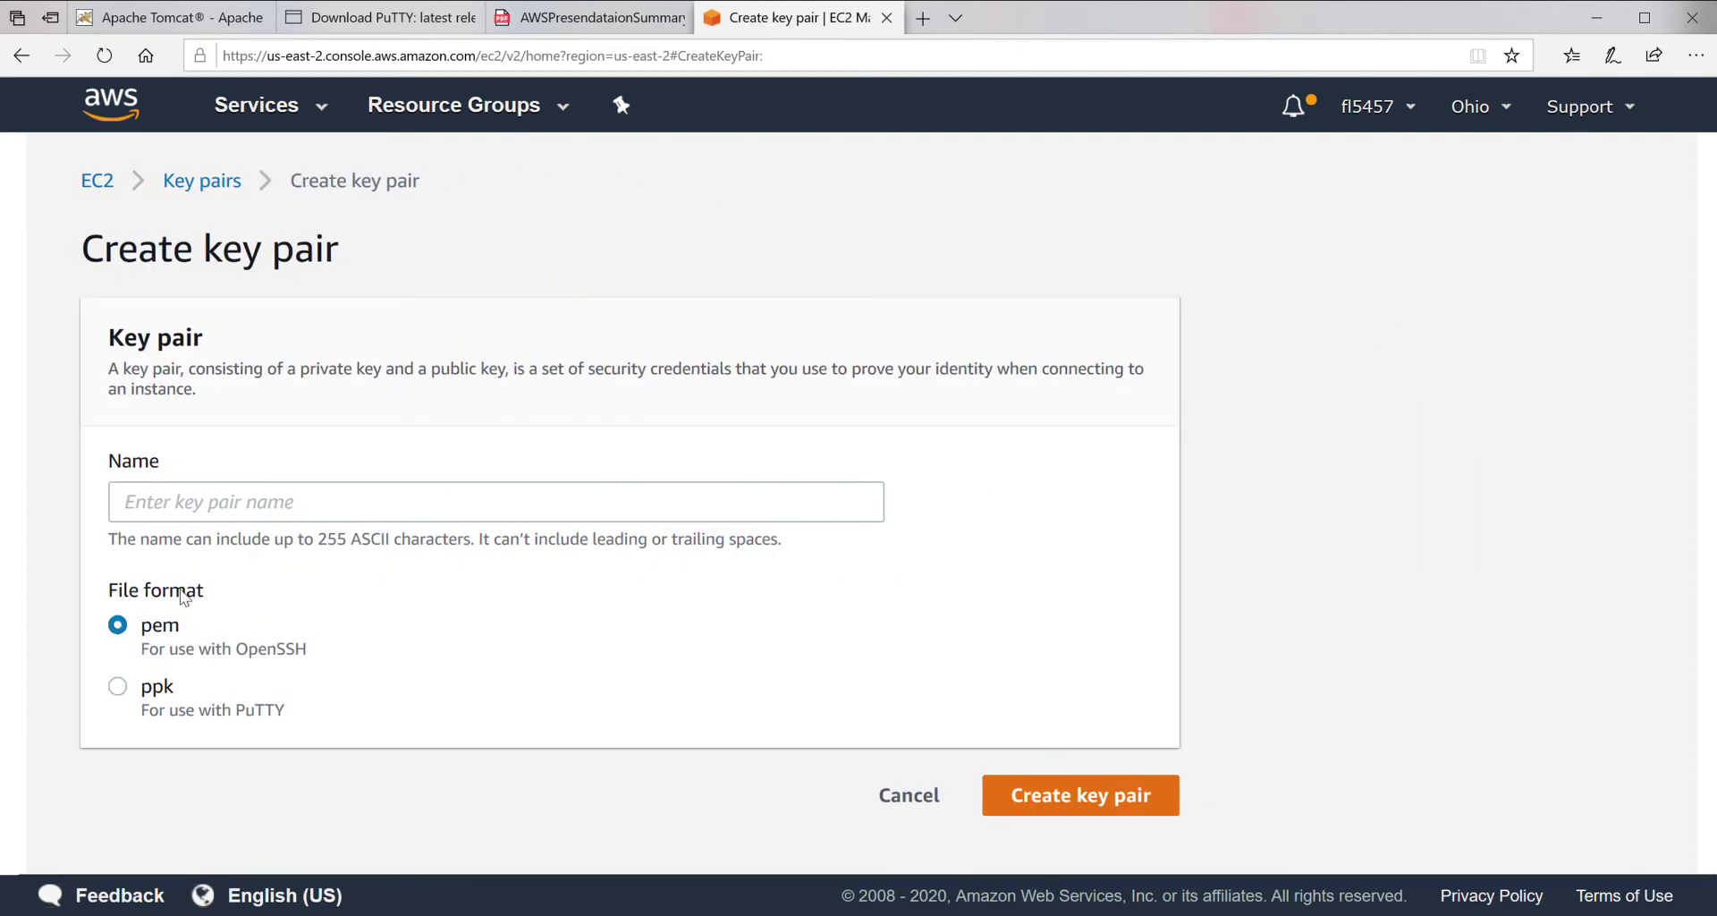
pyautogui.click(158, 505)
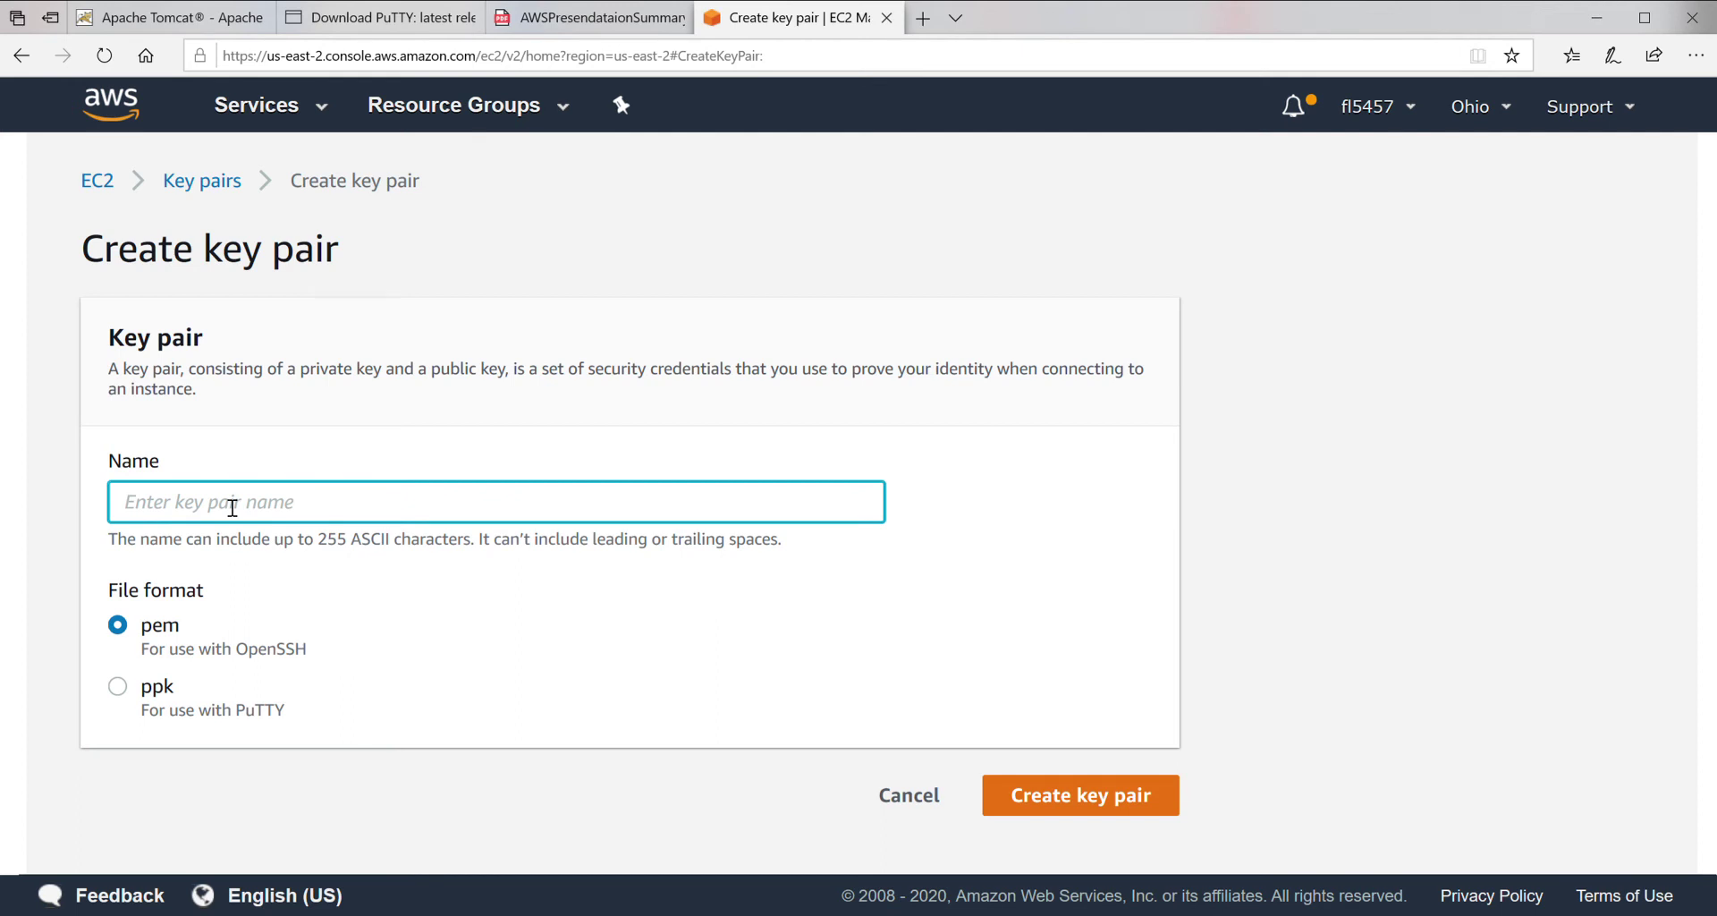
pyautogui.write('key2')
pyautogui.click(1099, 795)
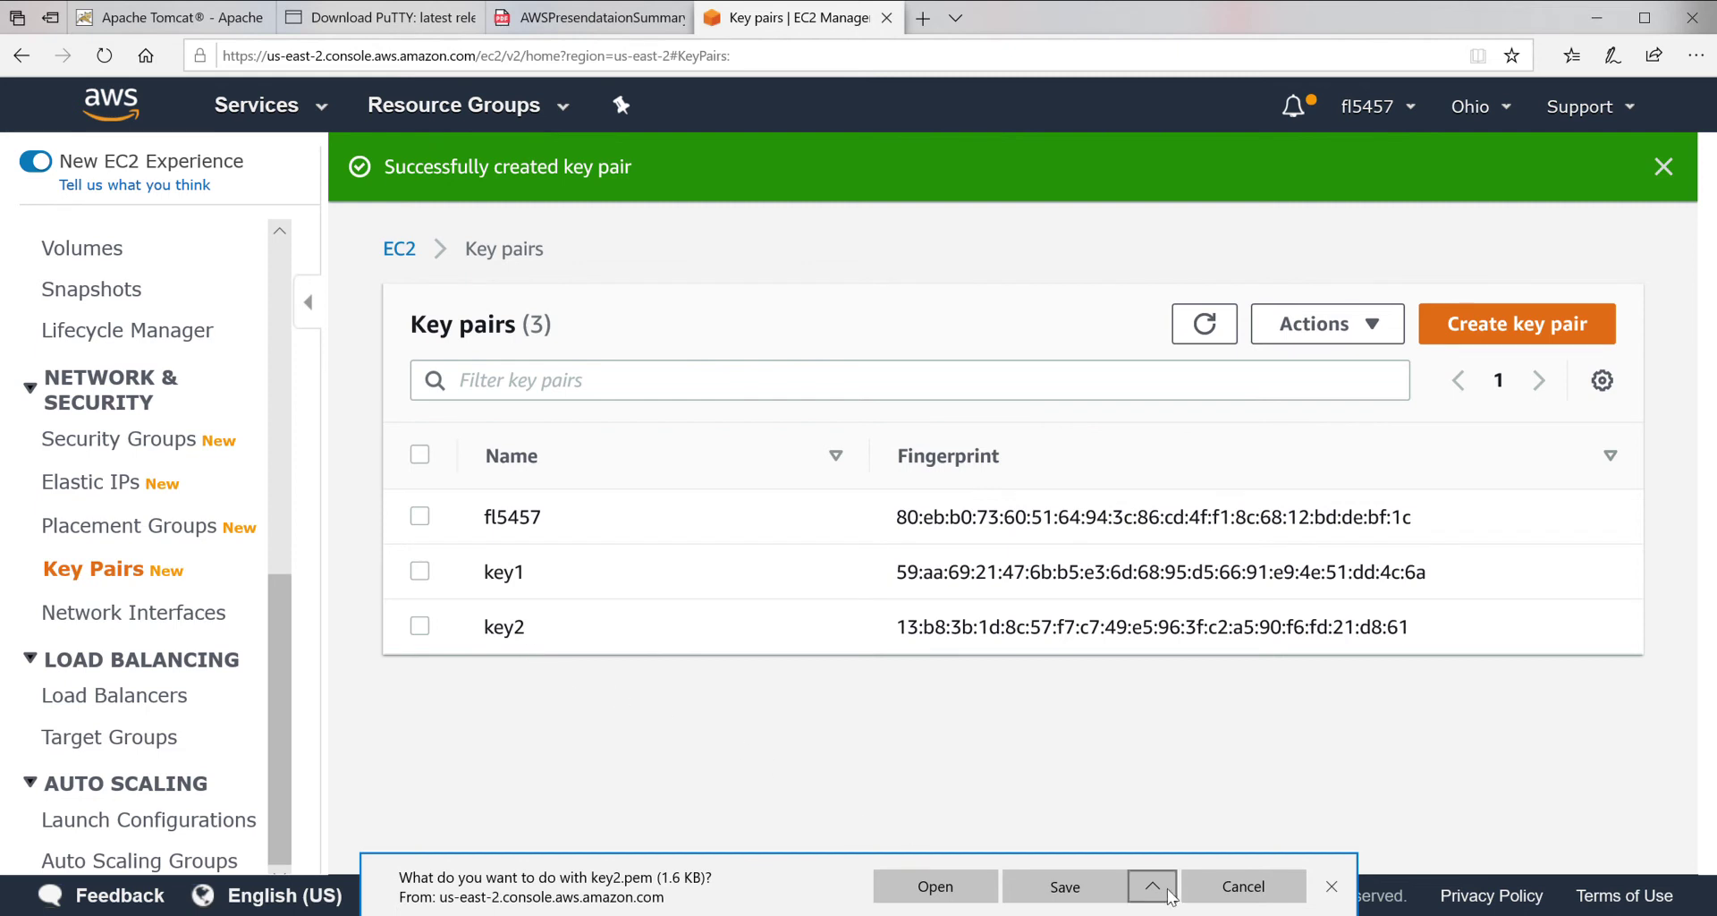
pyautogui.click(1065, 886)
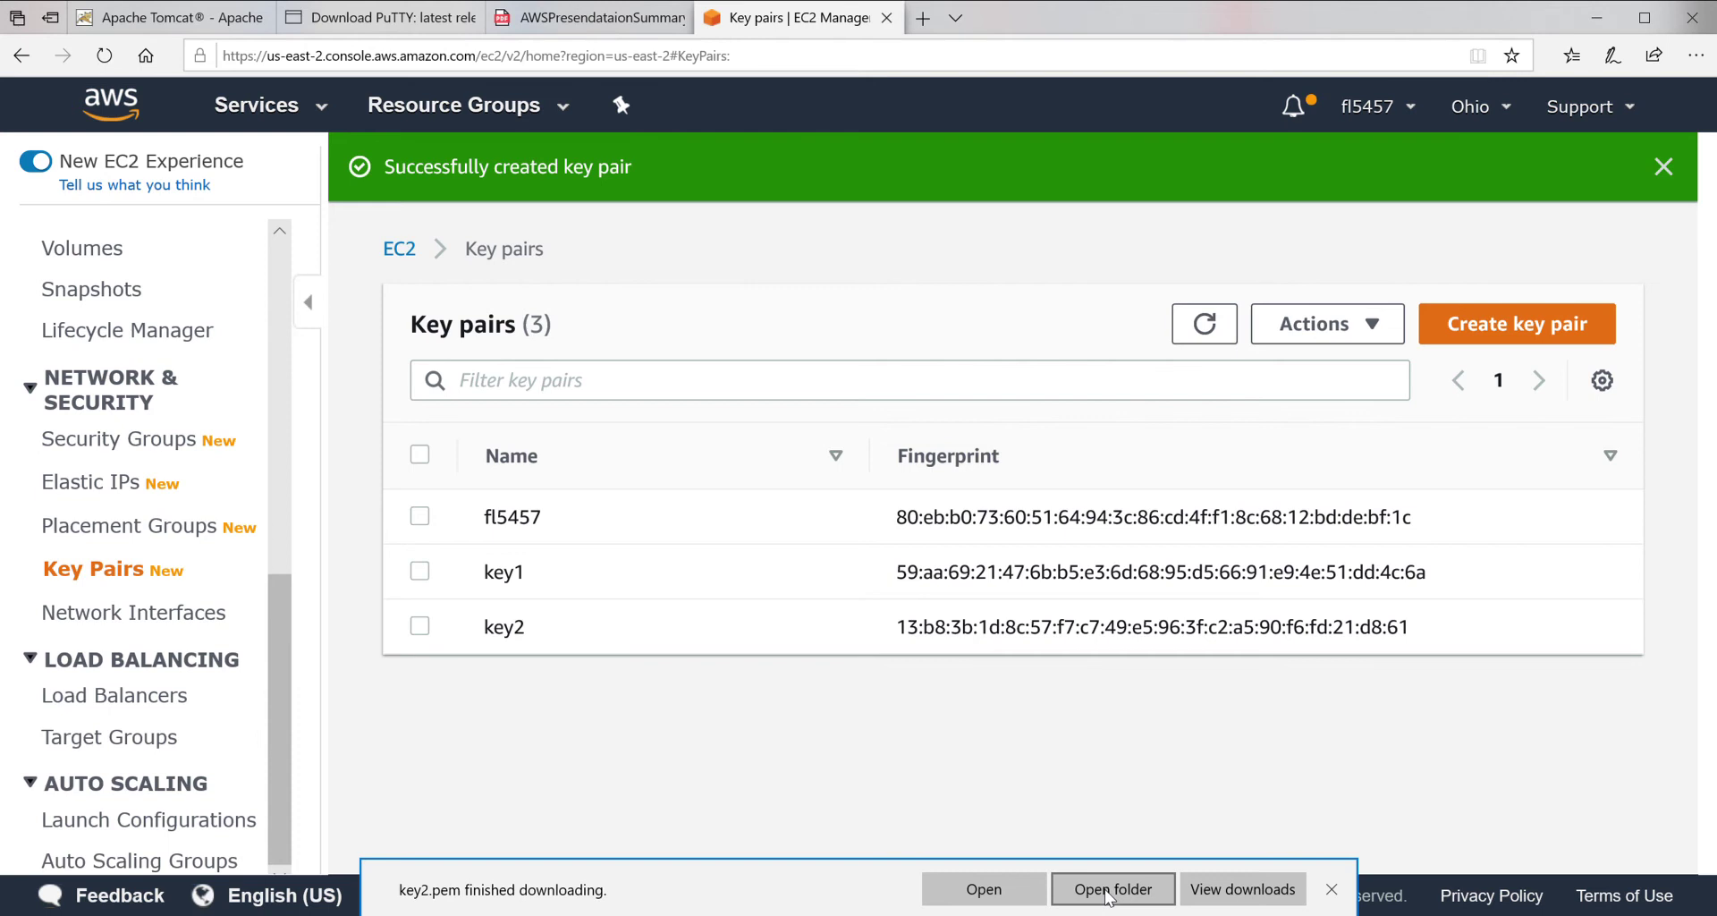
pyautogui.click(1109, 889)
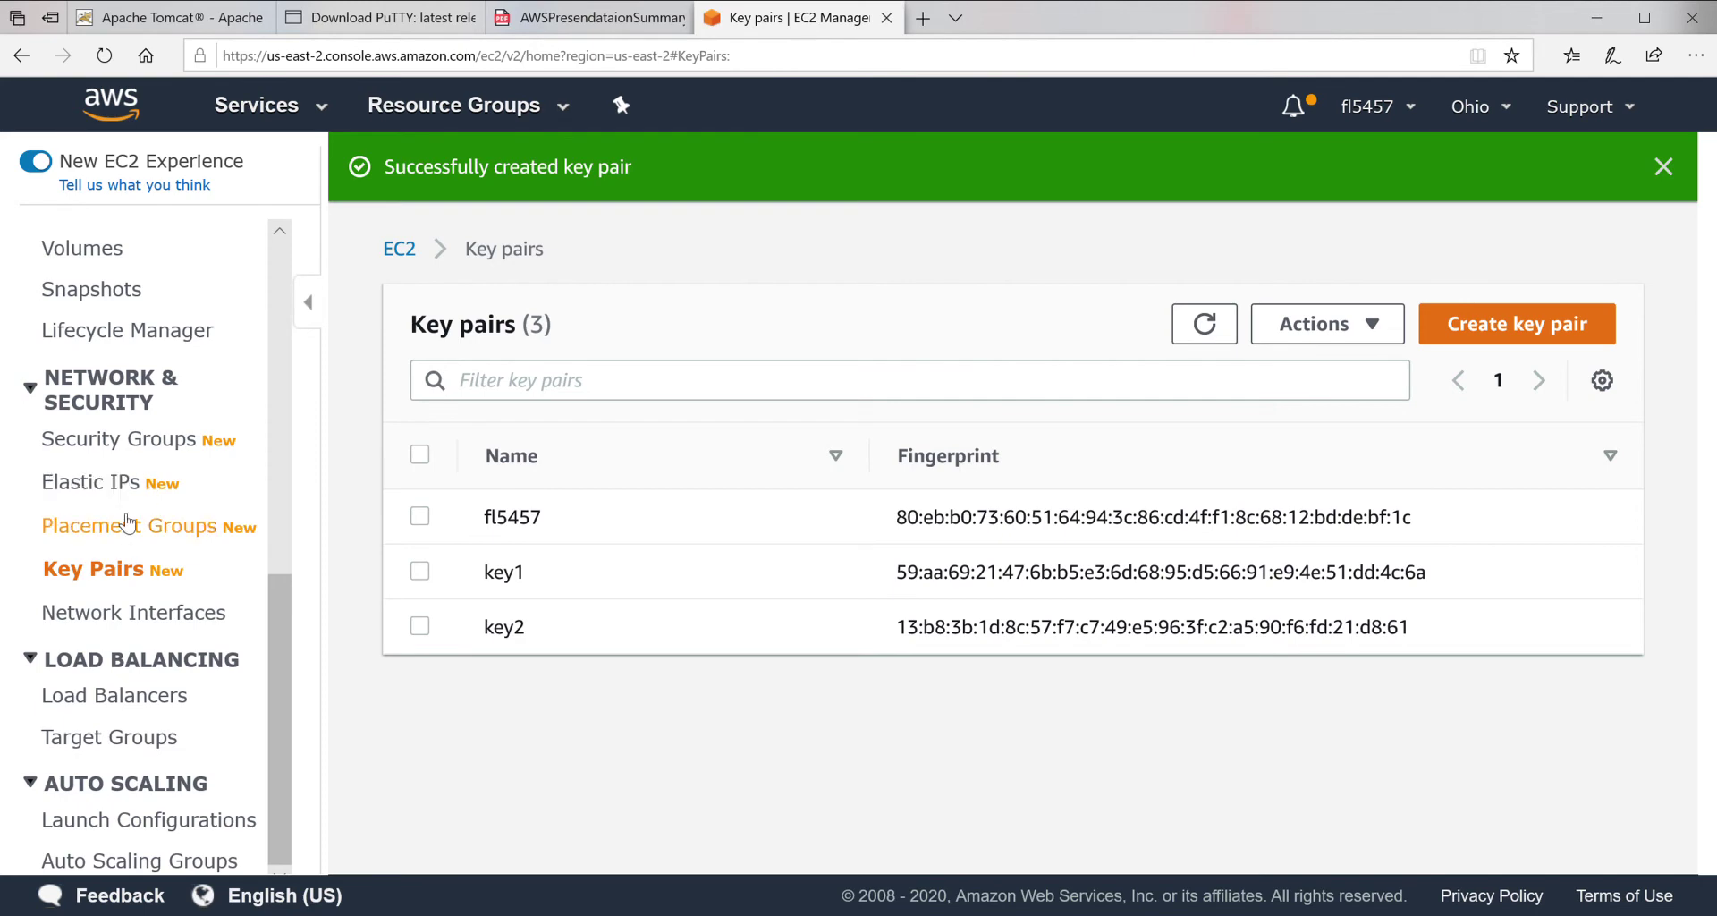
# Consult the EC2 and NAT instance creation tables in the AWS summary PDF and return to the EC2 console.
pyautogui.click(565, 20)
pyautogui.scroll(-5, 308, 514)
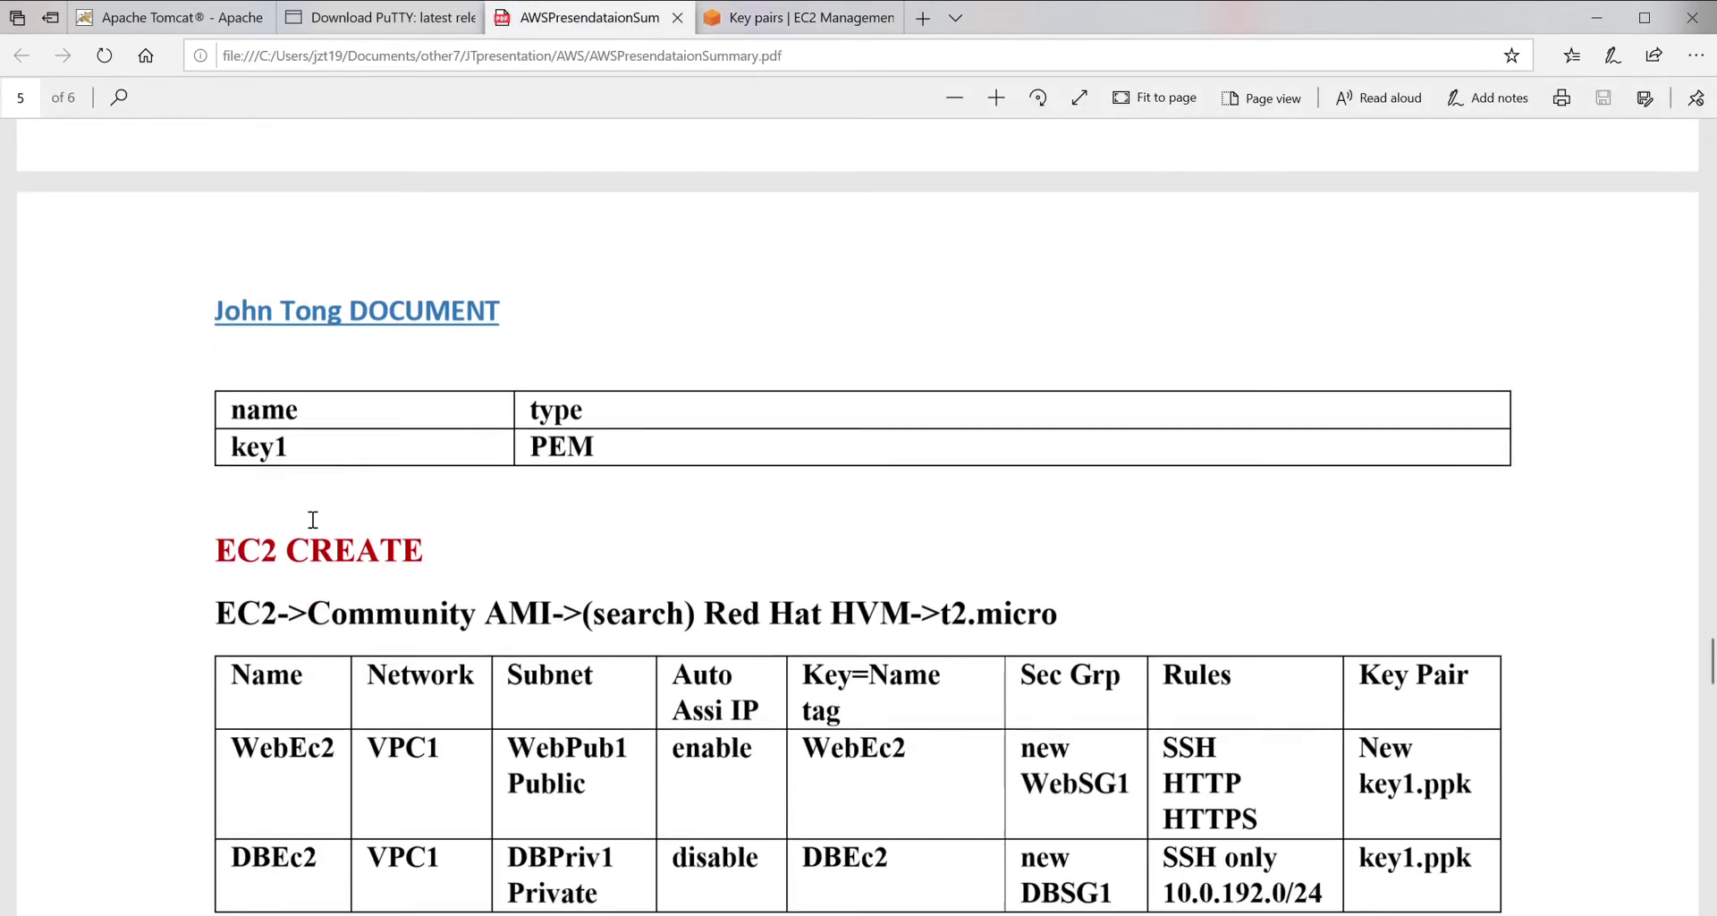
pyautogui.scroll(-2, 308, 514)
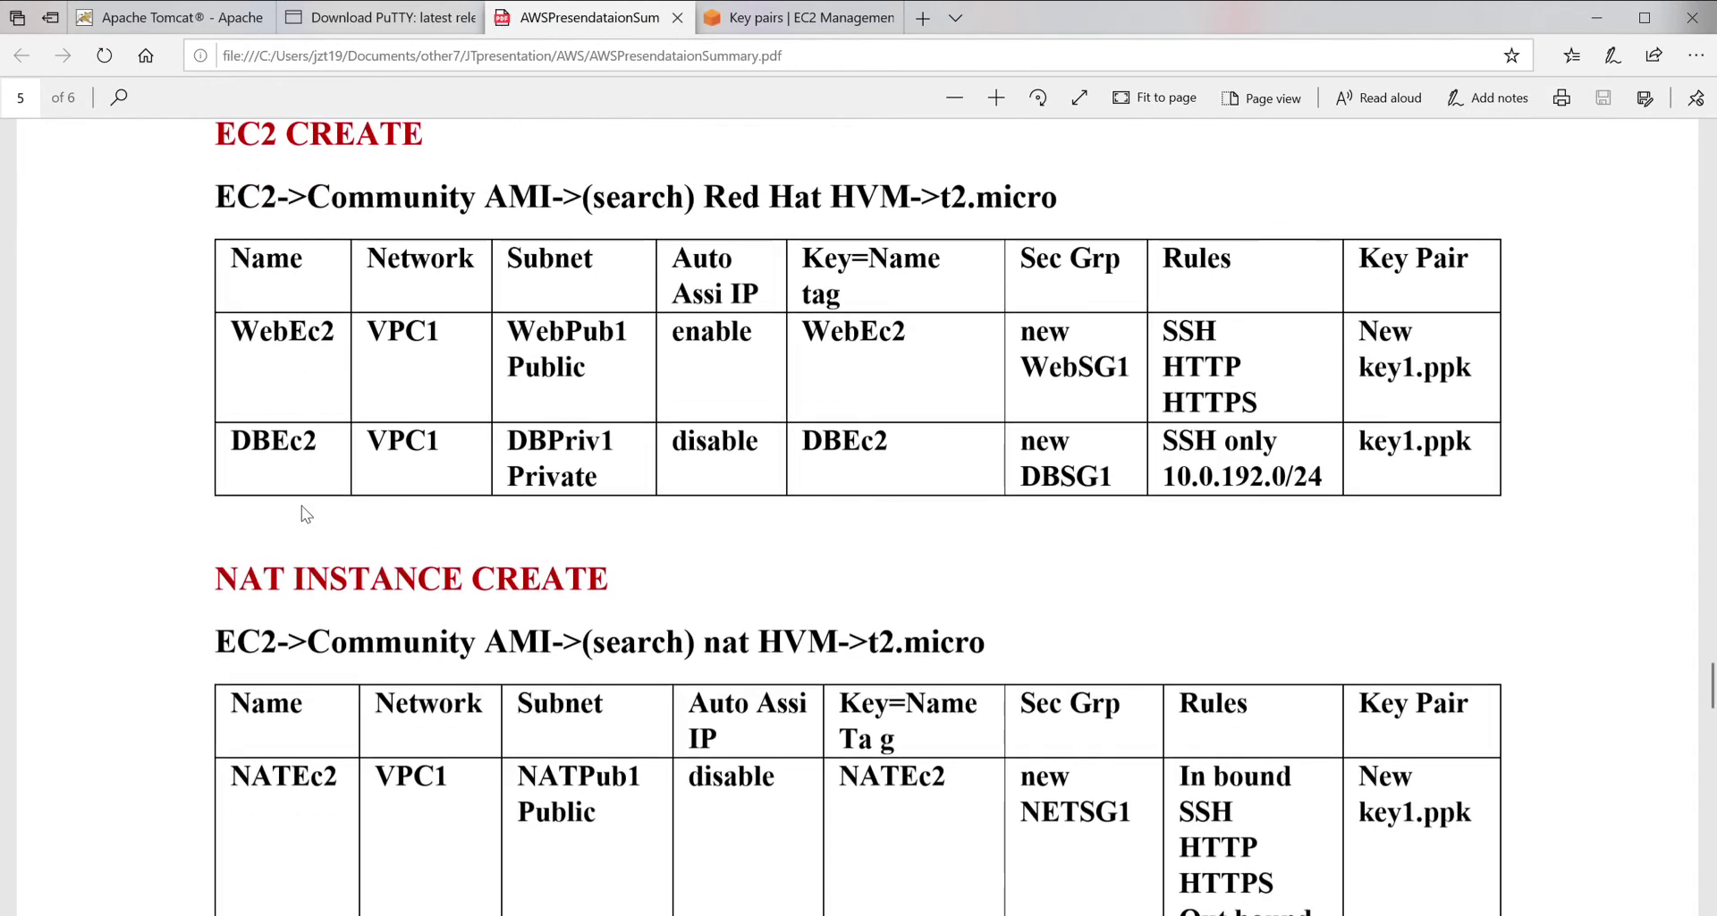
pyautogui.scroll(1, 304, 511)
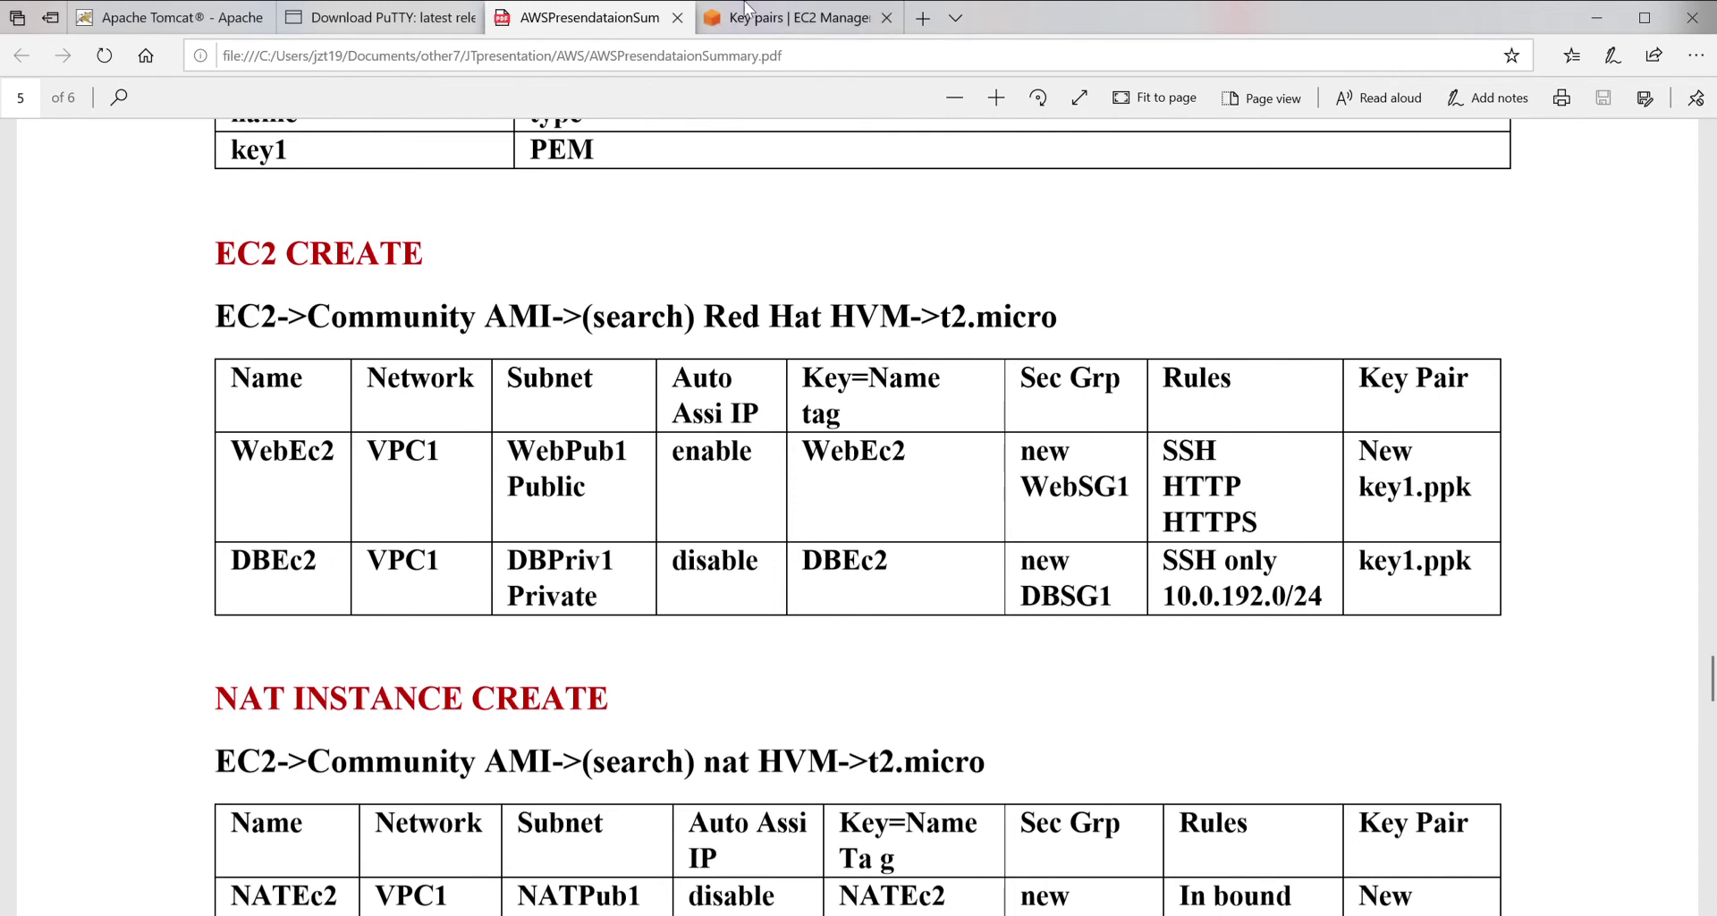
pyautogui.click(778, 17)
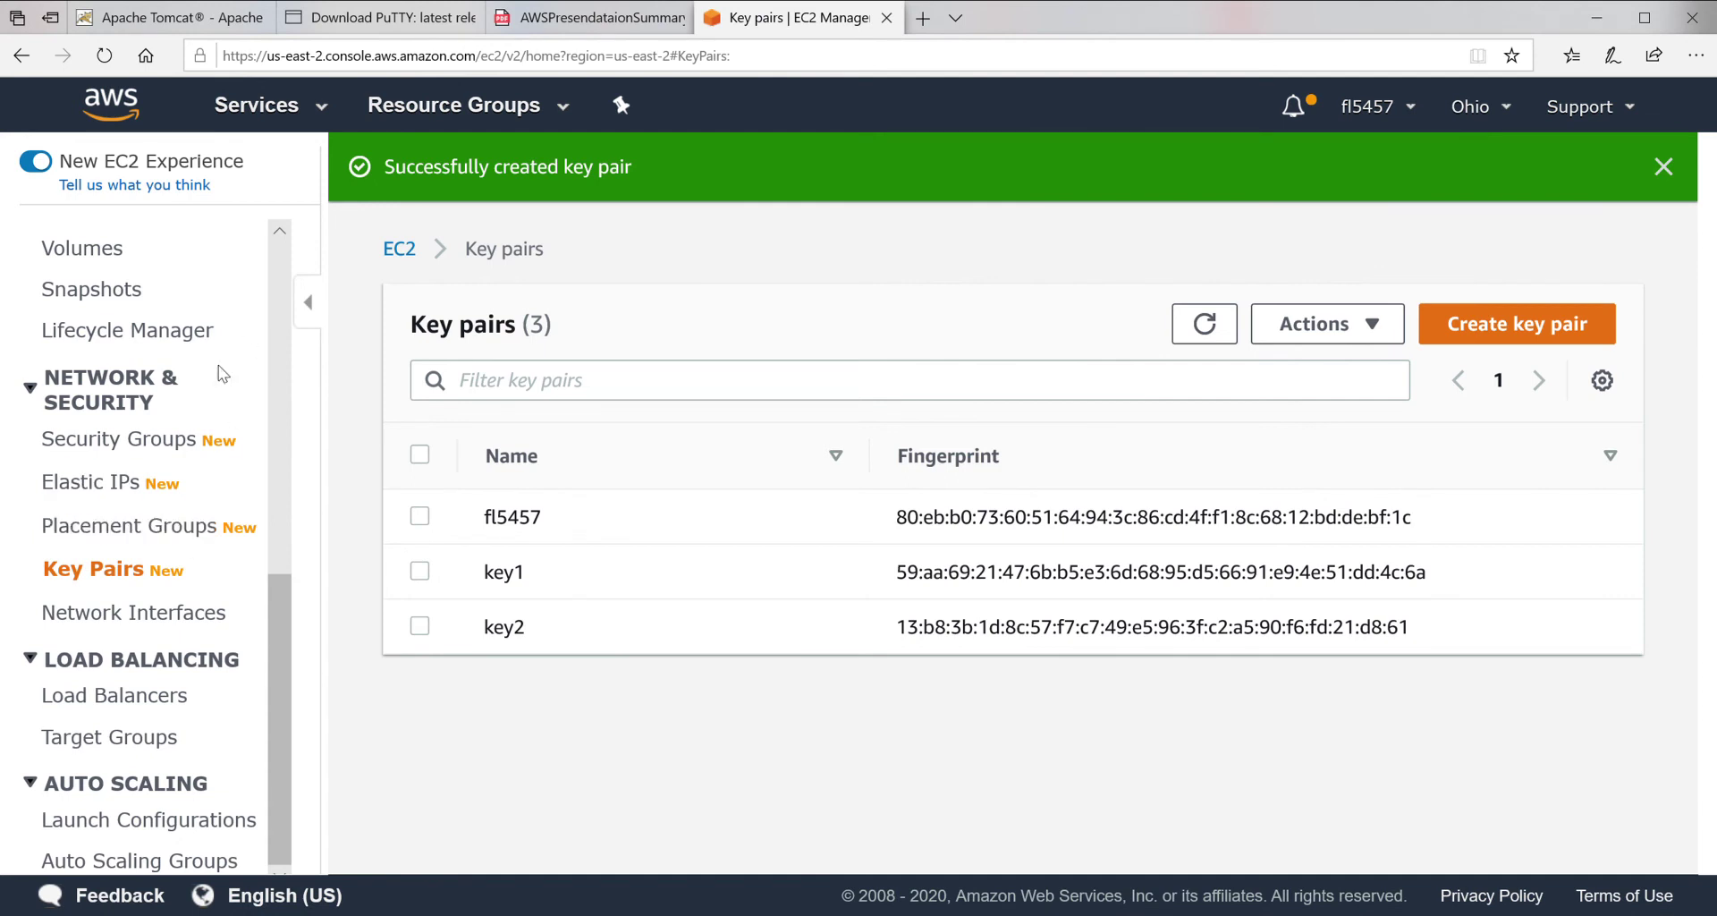
# Start launching an instance from the 64-bit (x86) Red Hat Enterprise Linux 8 (HVM) image, keep t2.micro, and continue to the instance details.
pyautogui.moveTo(270, 606); pyautogui.dragTo(270, 275)
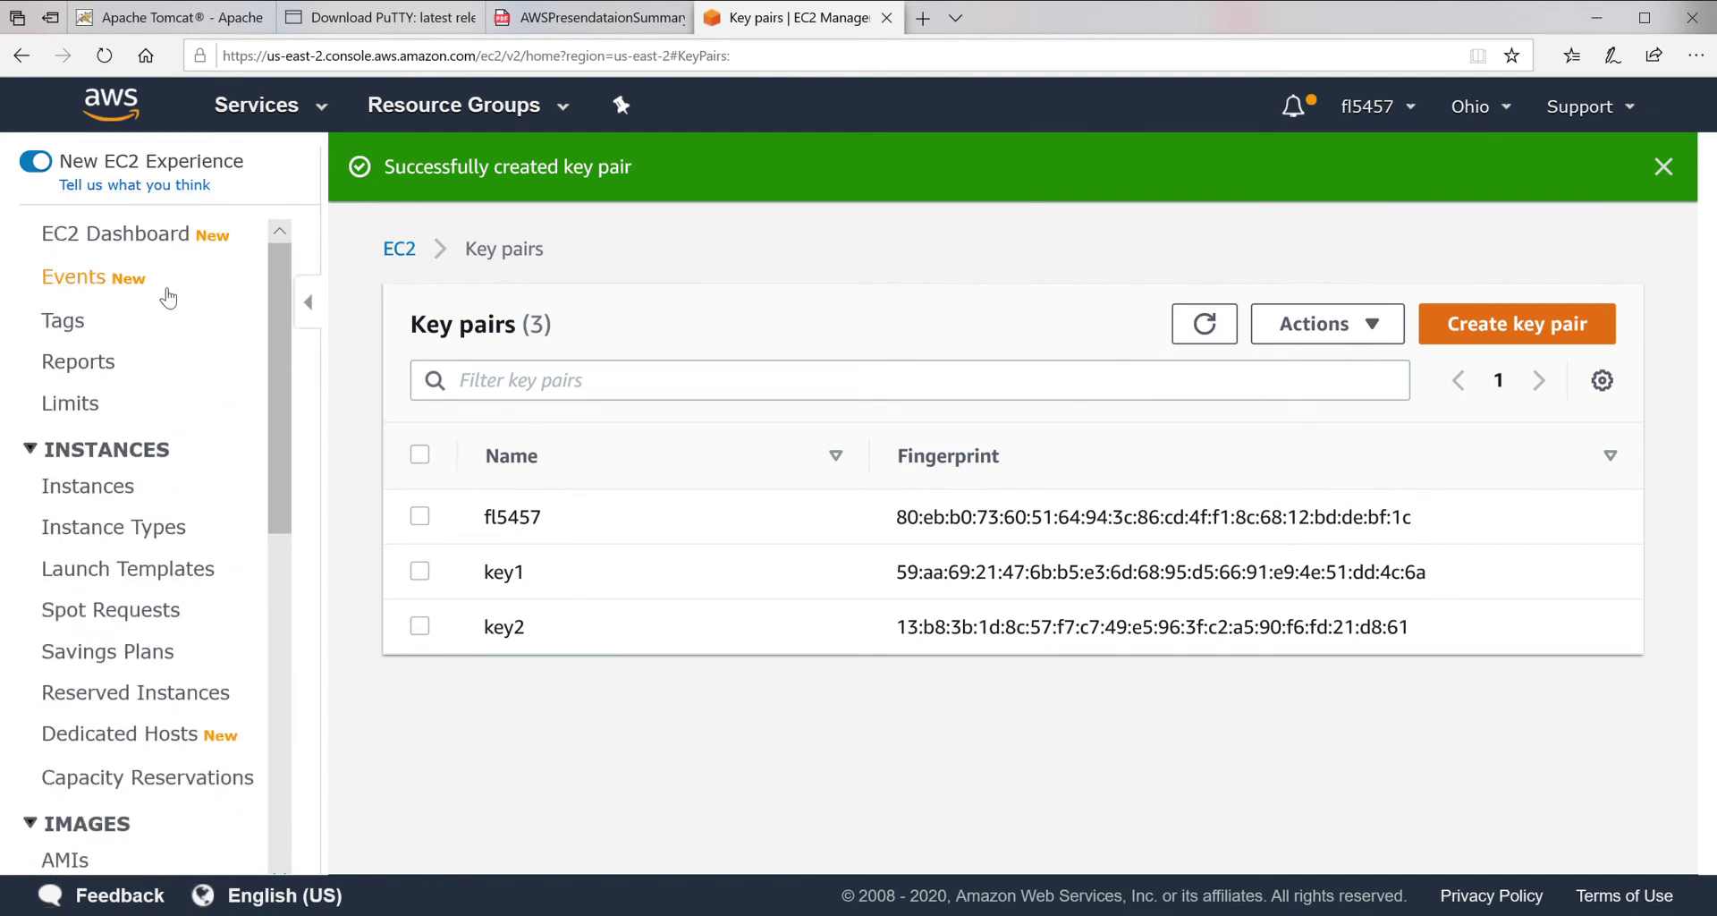
pyautogui.click(89, 488)
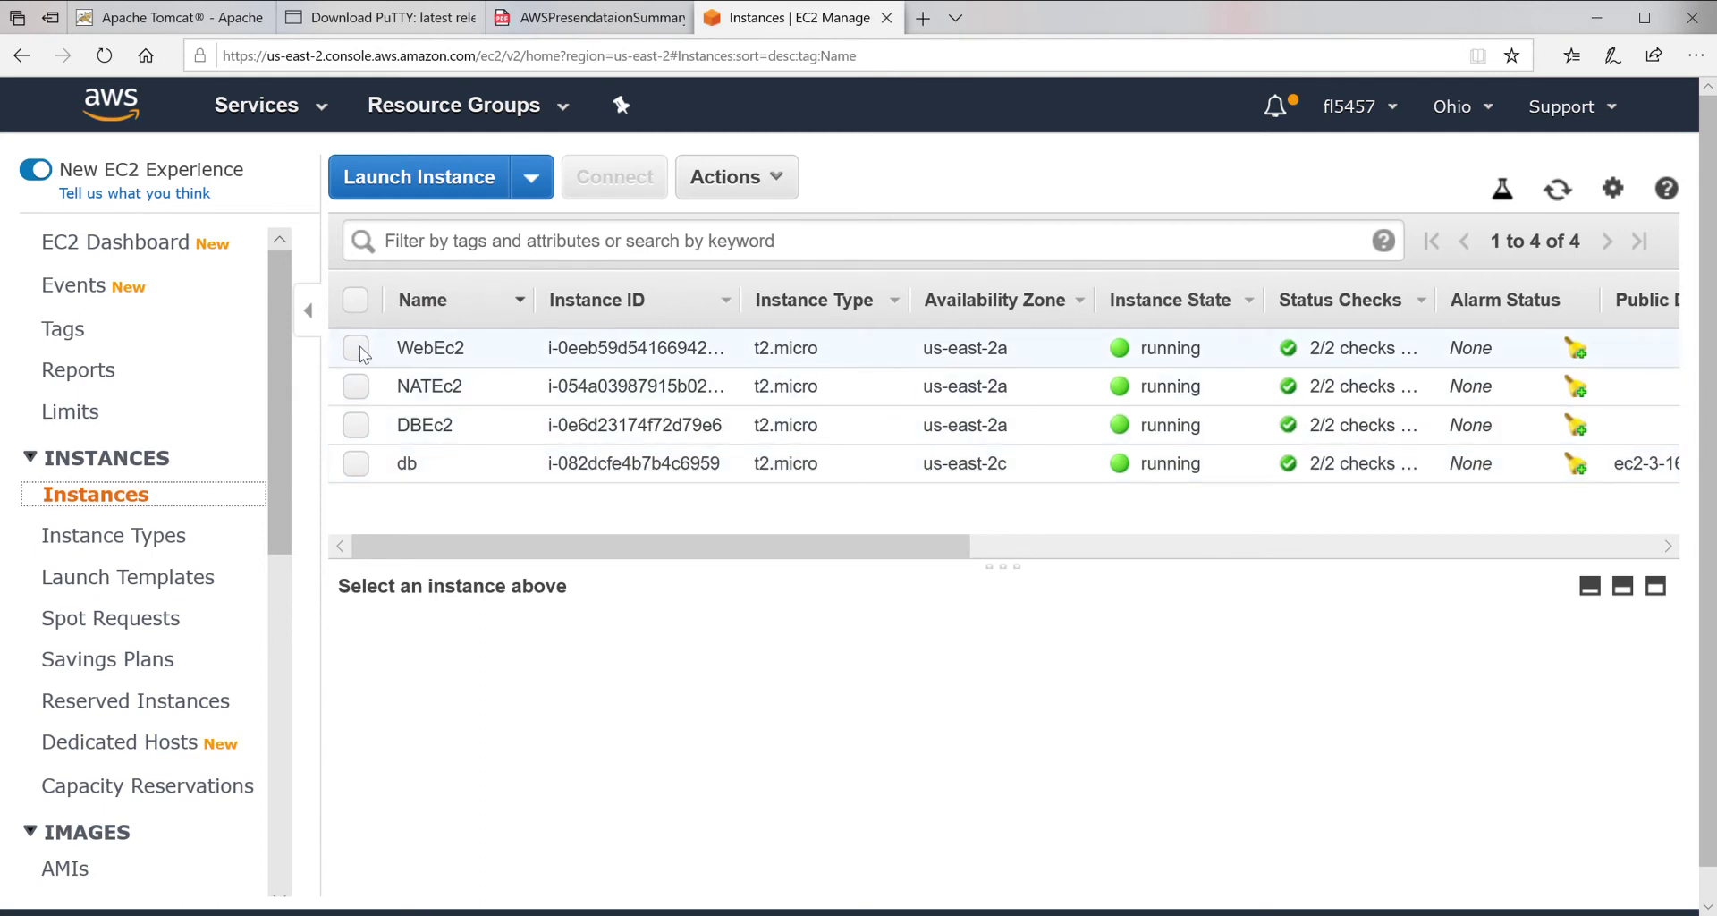
pyautogui.click(425, 183)
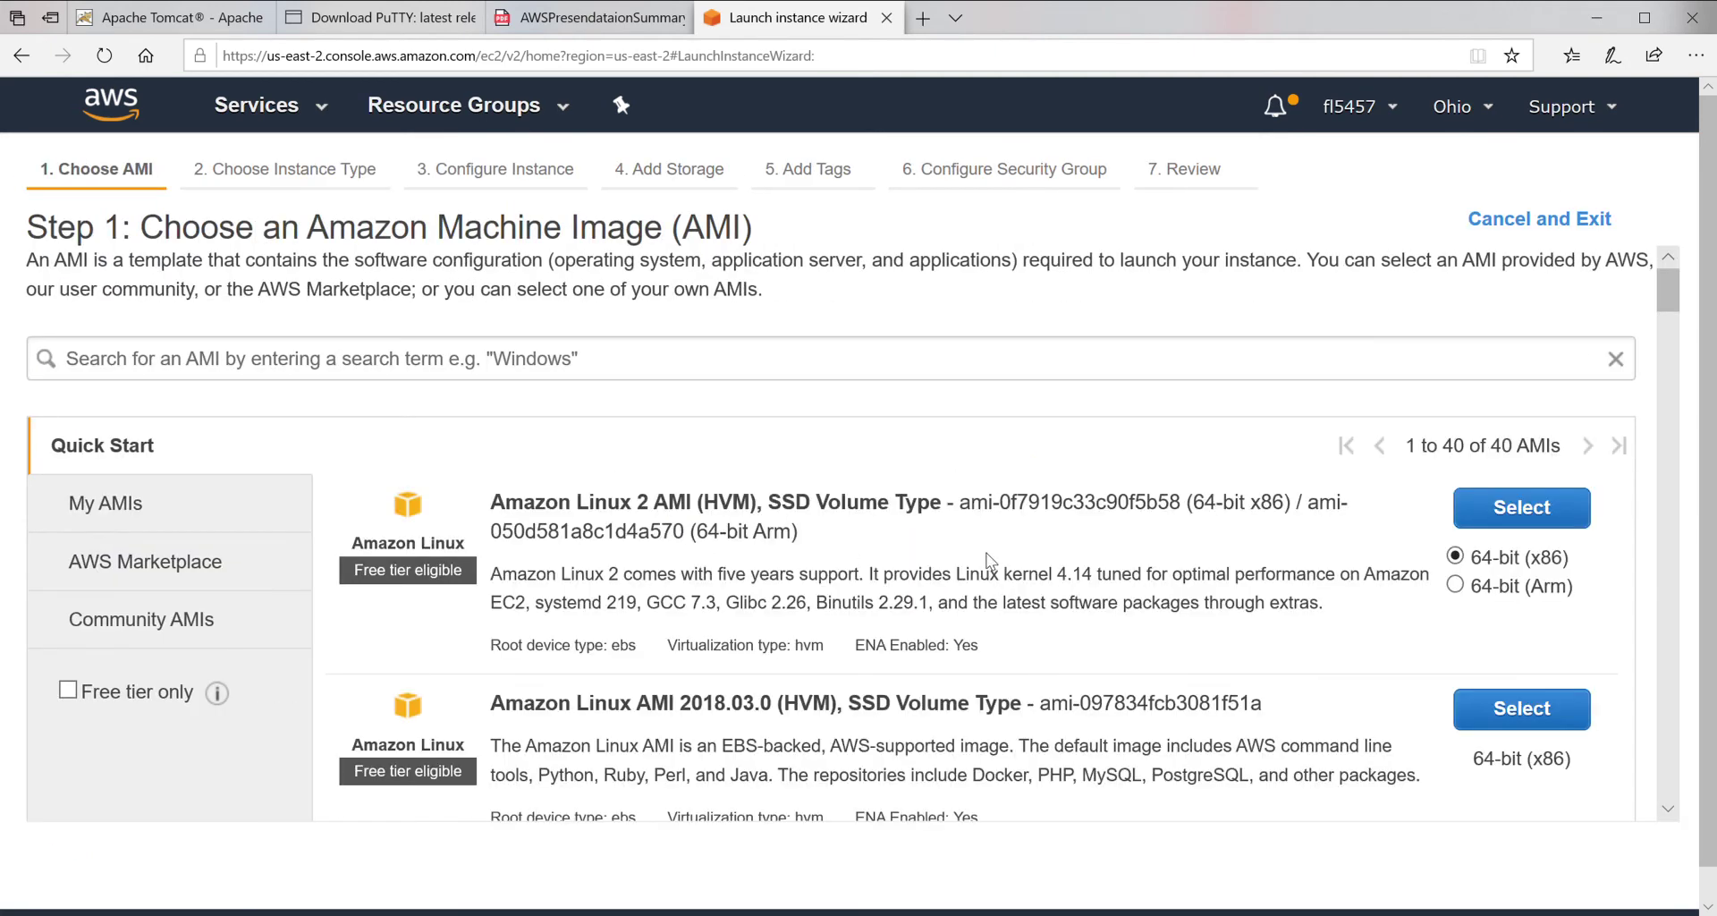
pyautogui.scroll(-2, 984, 559)
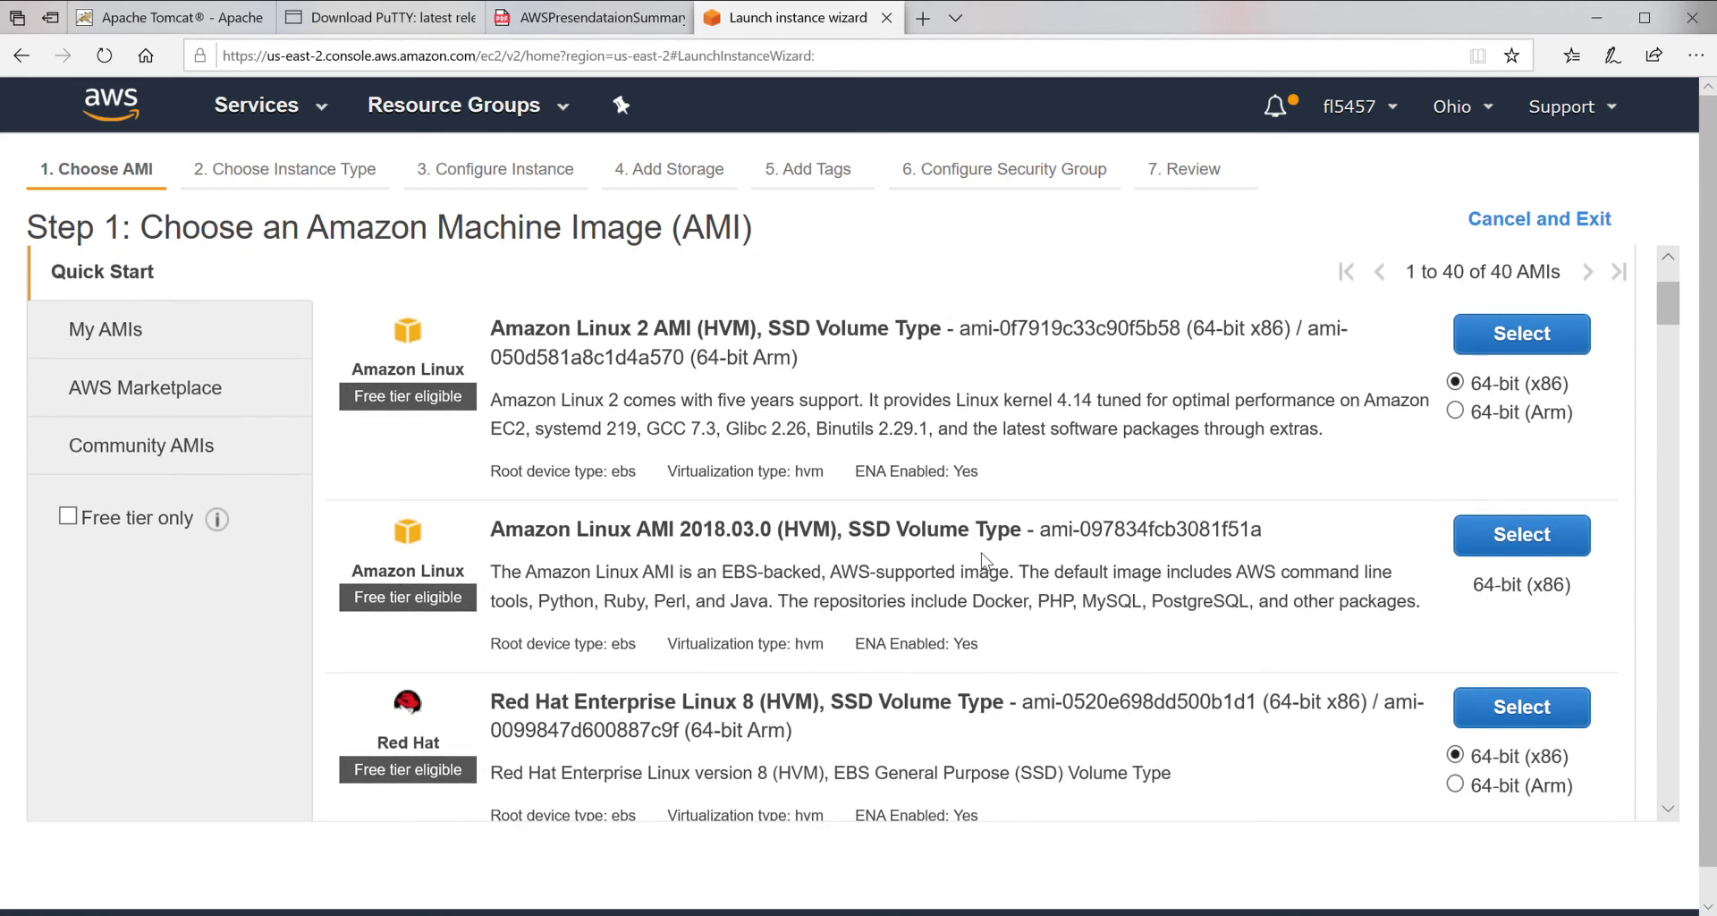
pyautogui.click(1498, 721)
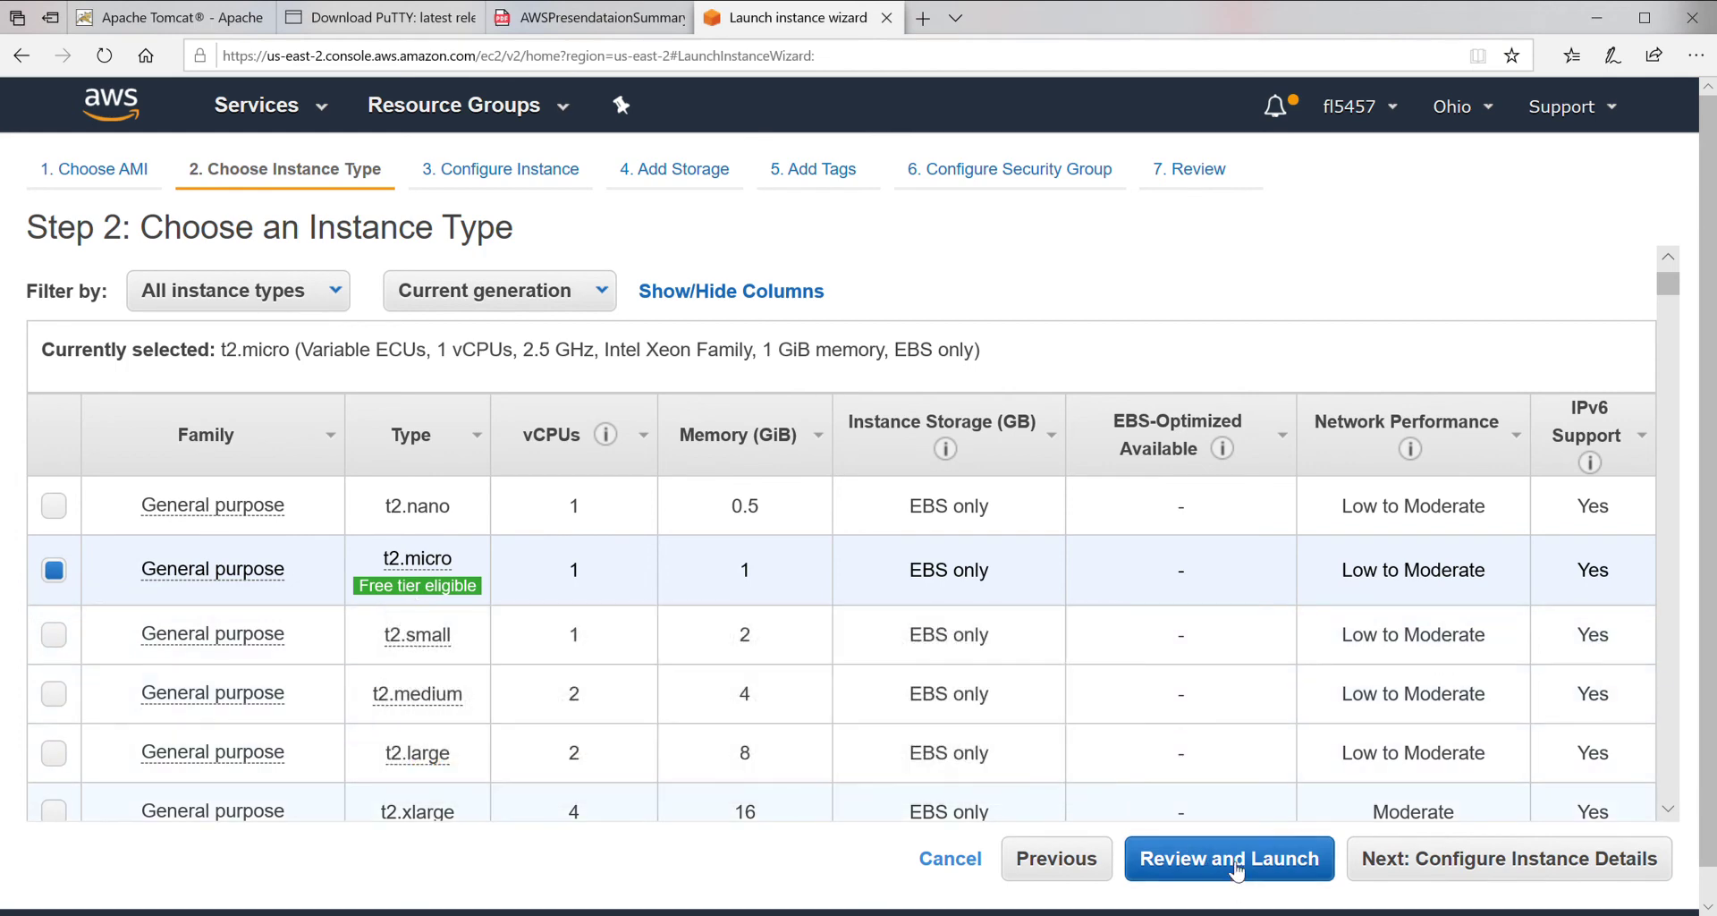
pyautogui.click(1455, 861)
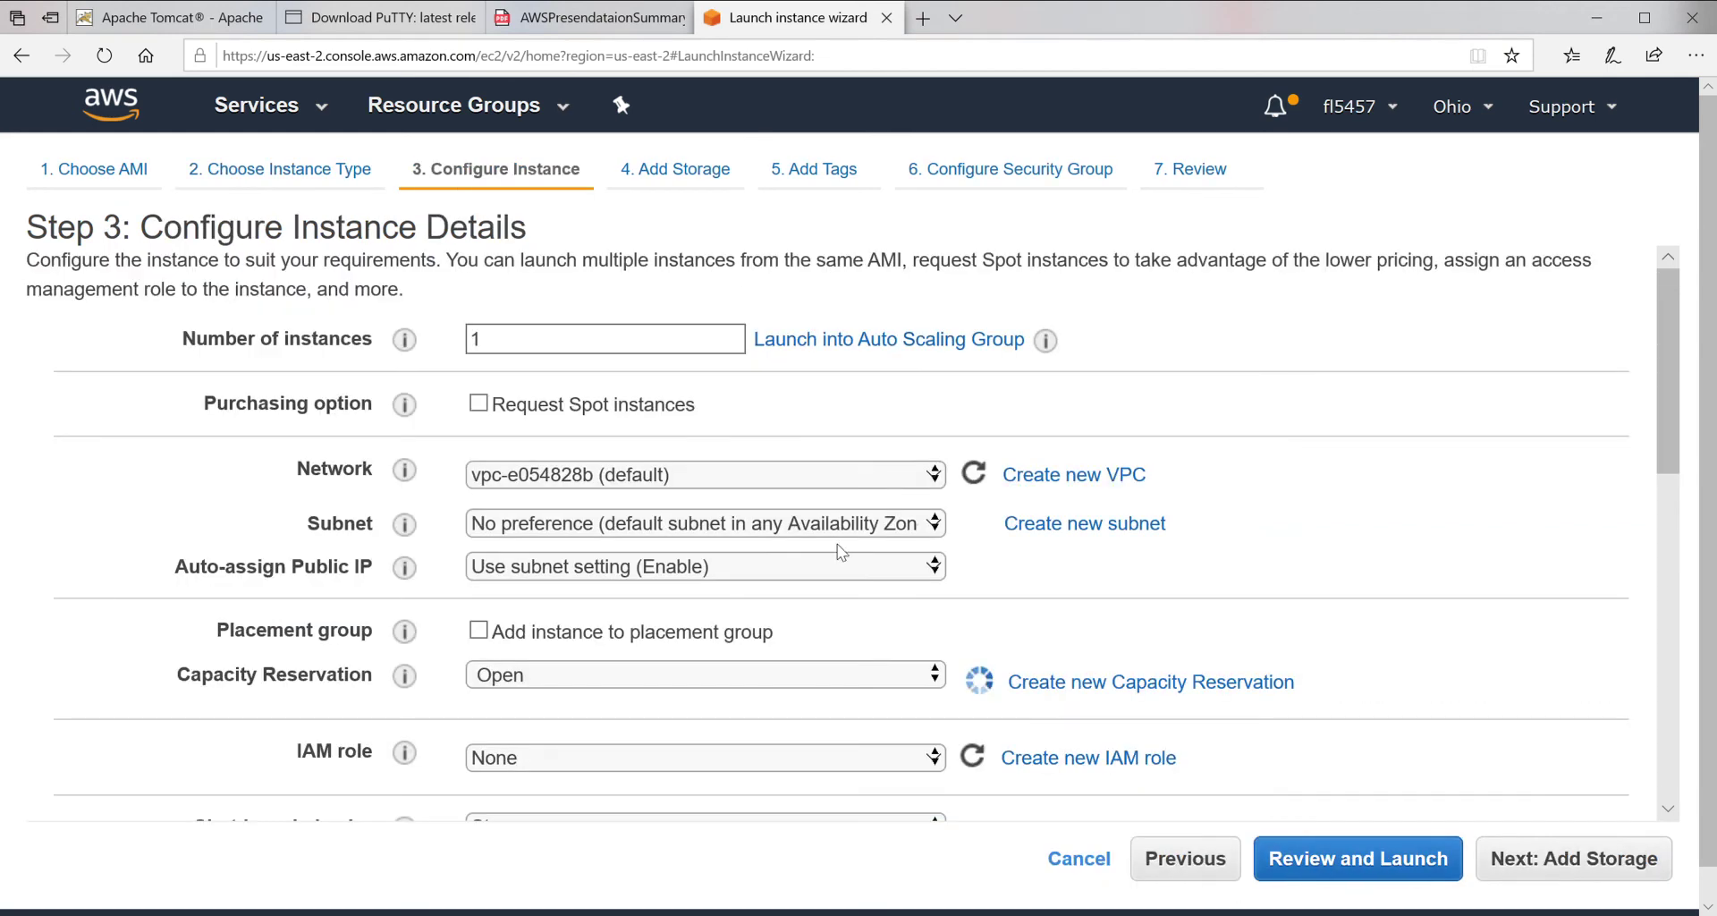
# Set the instance's network to VPC2, its subnet to WebPub2 in us-east-2c, and enable auto-assigning a public IP.
pyautogui.click(936, 482)
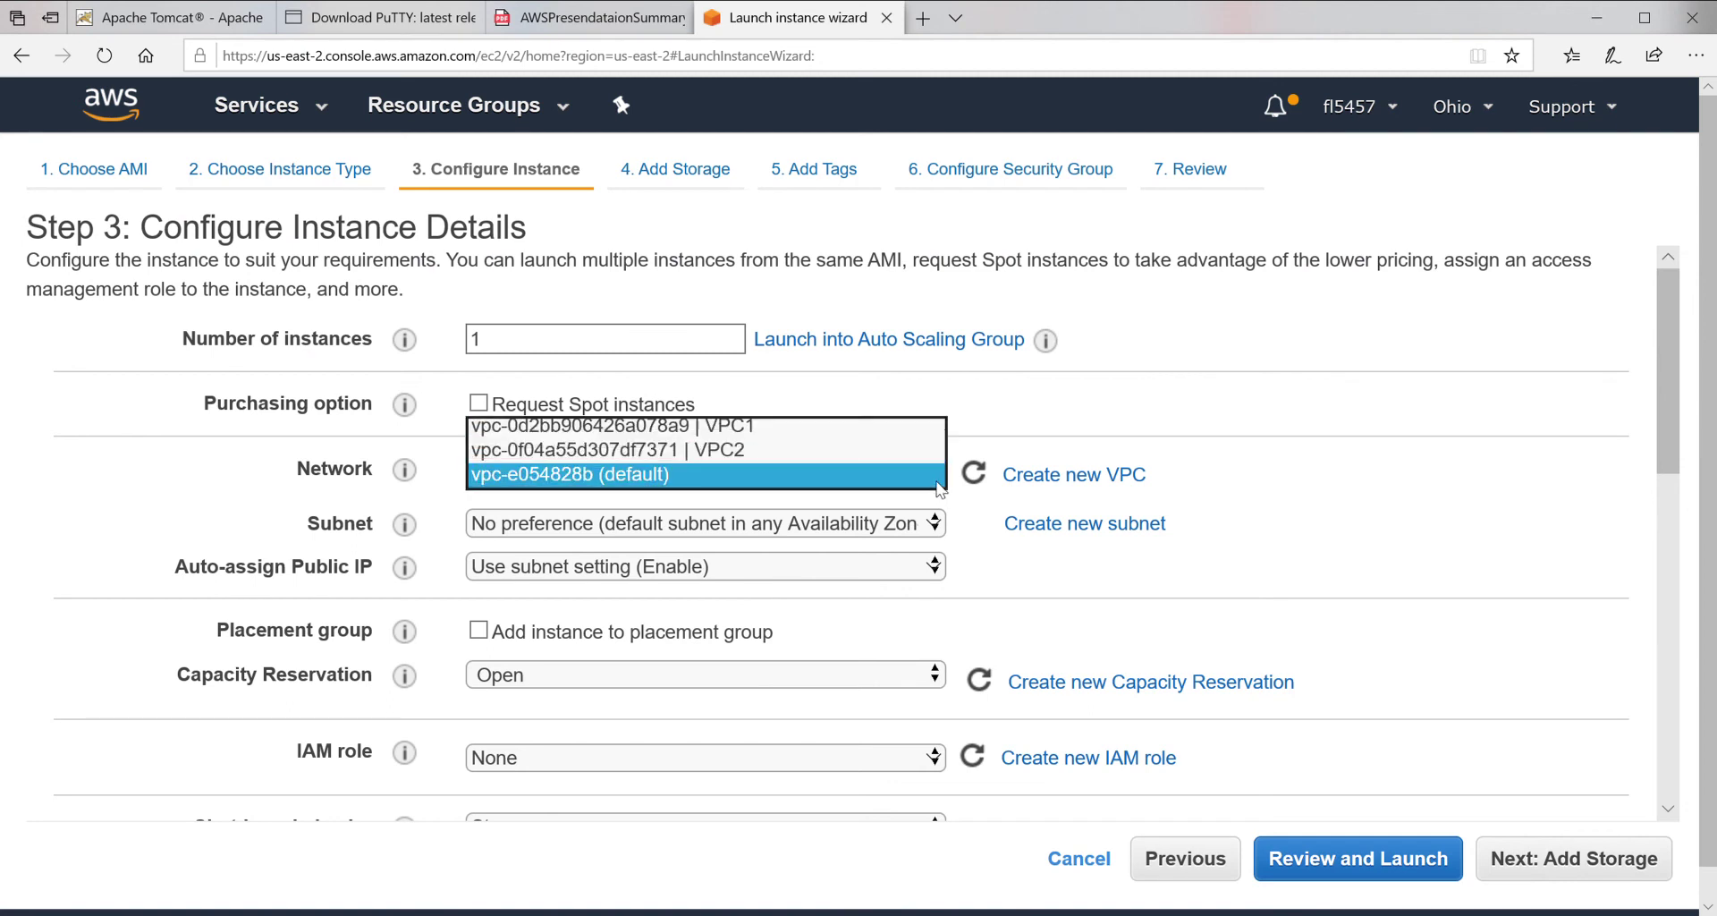
pyautogui.click(761, 449)
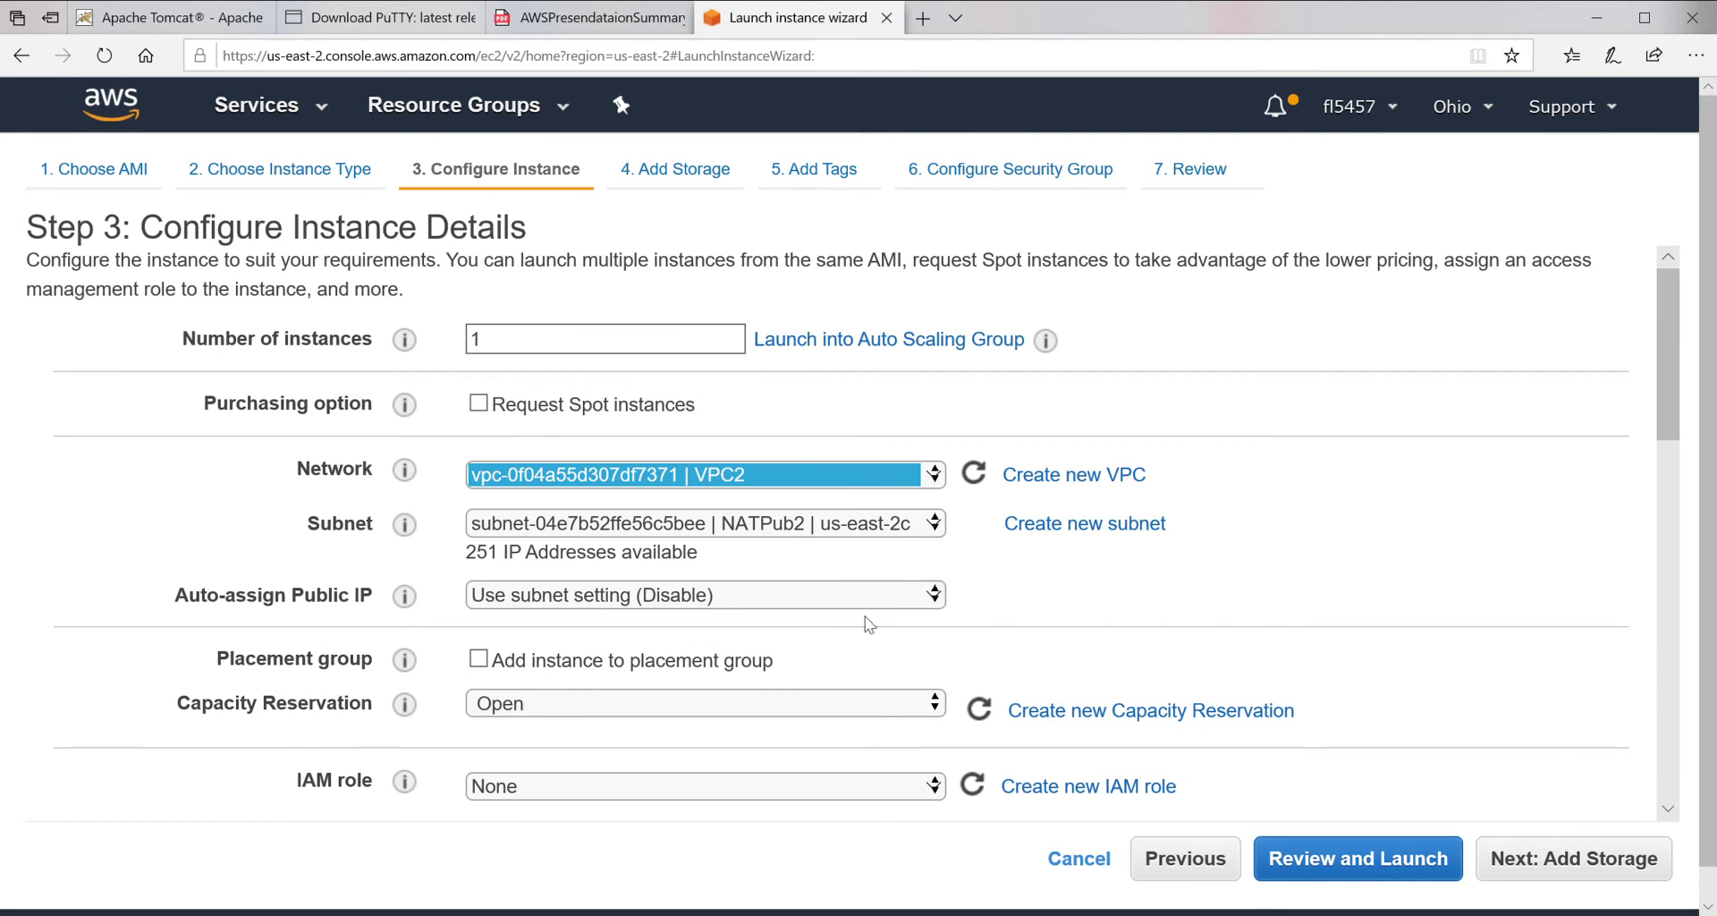
pyautogui.click(933, 526)
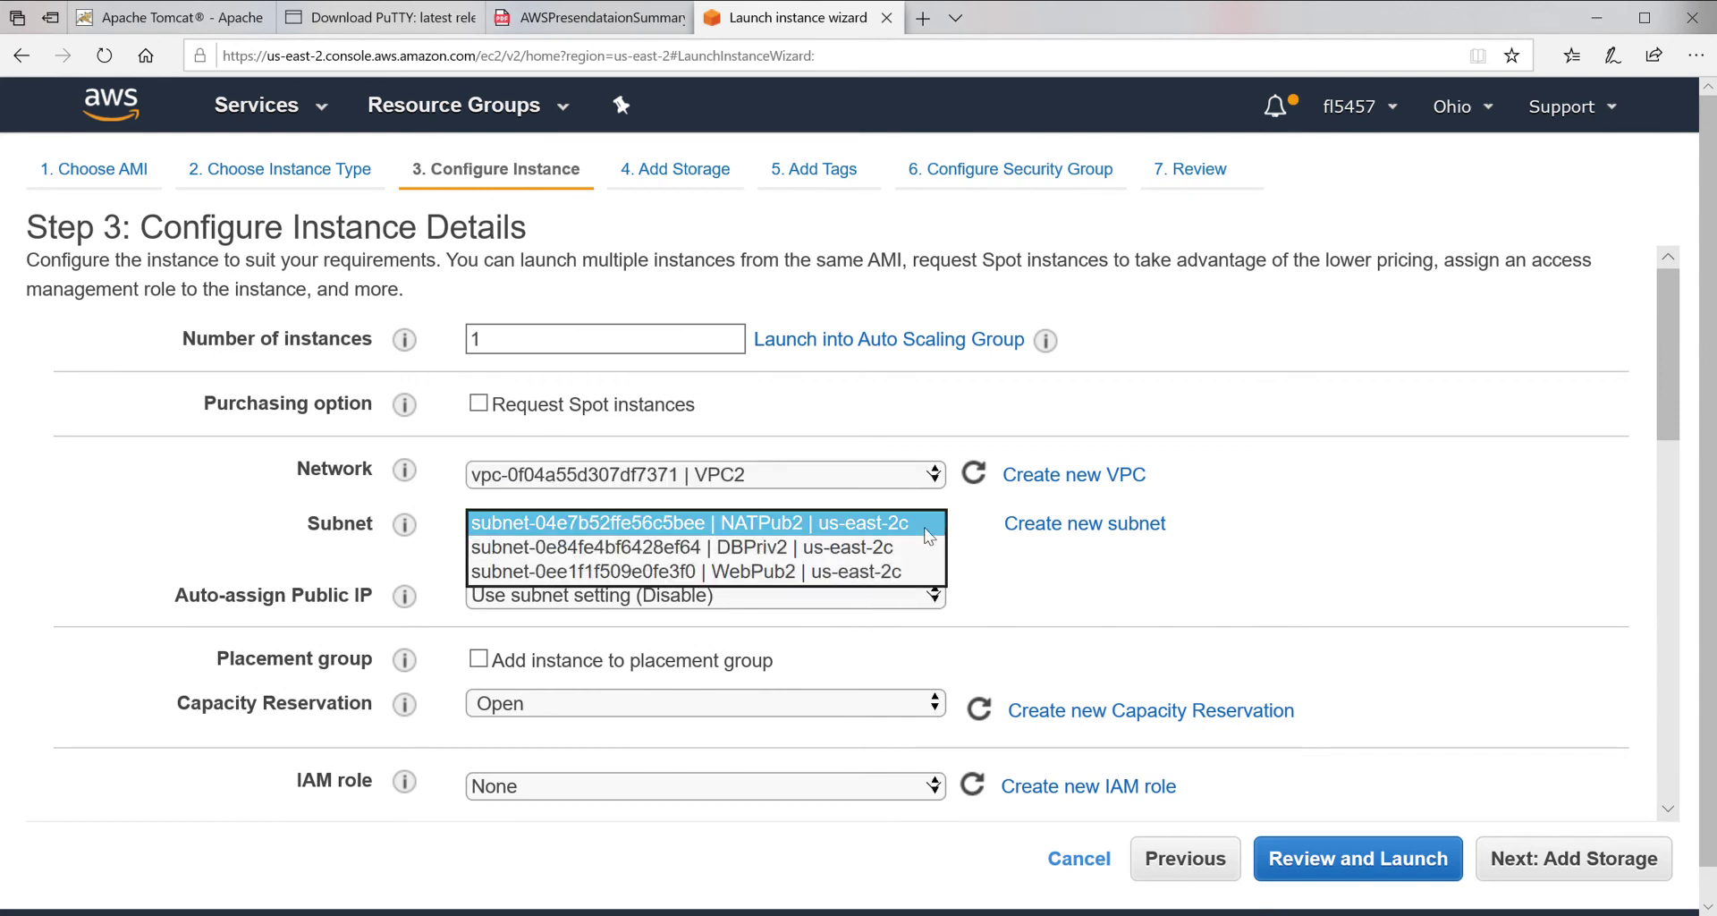
pyautogui.click(769, 572)
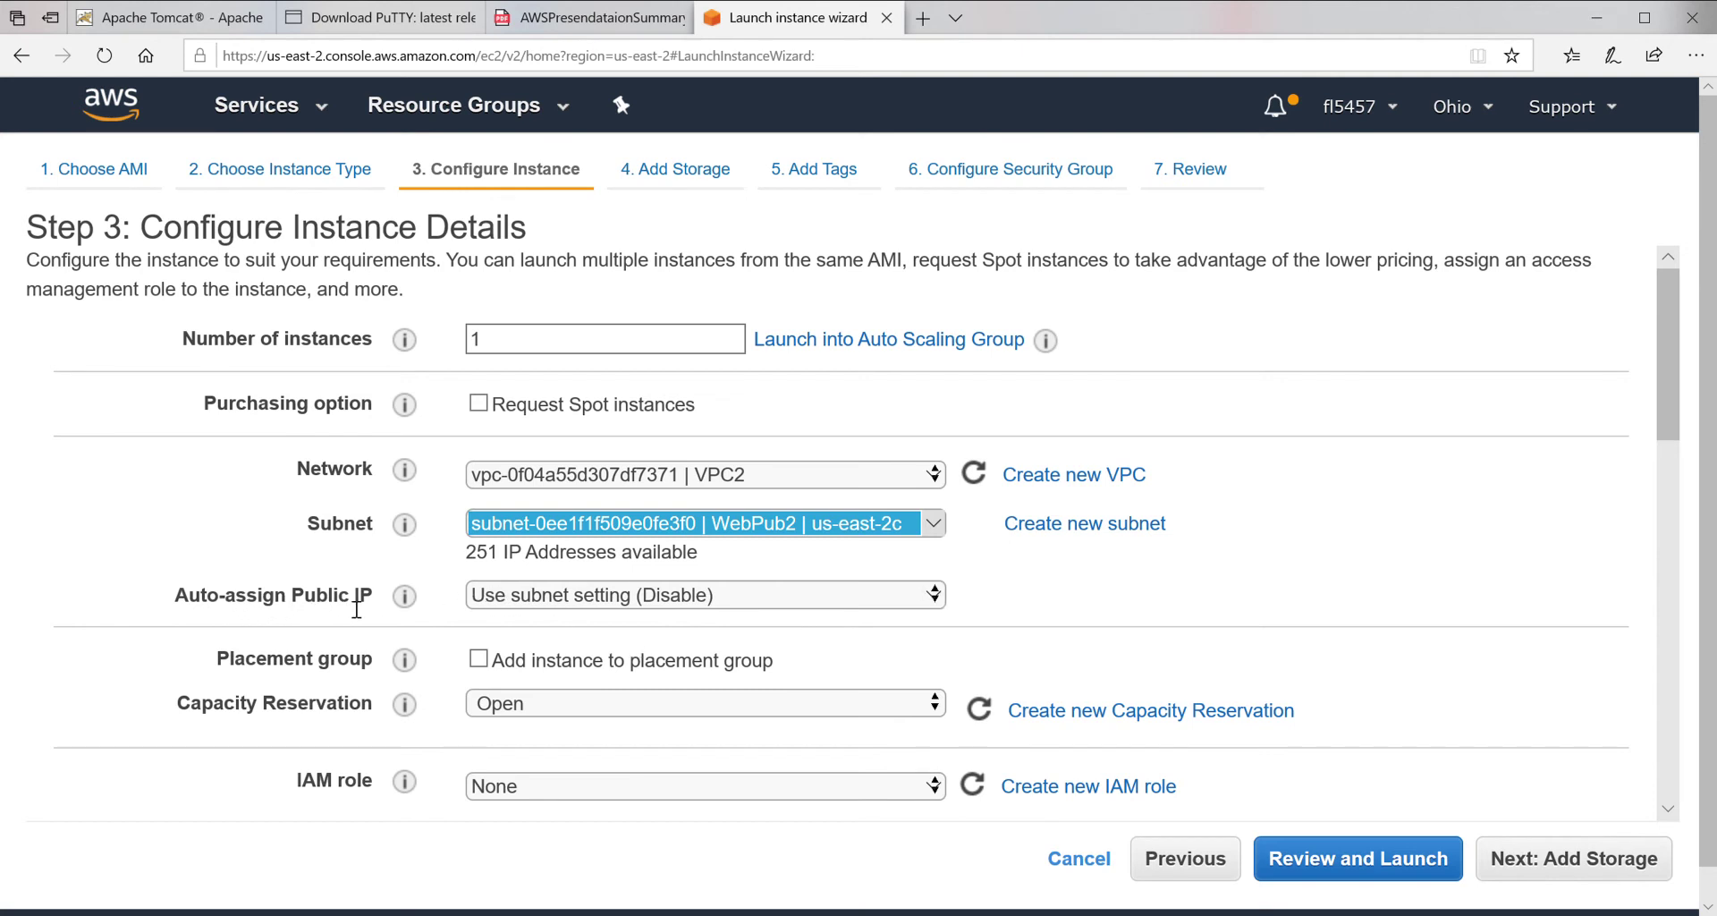
pyautogui.click(933, 594)
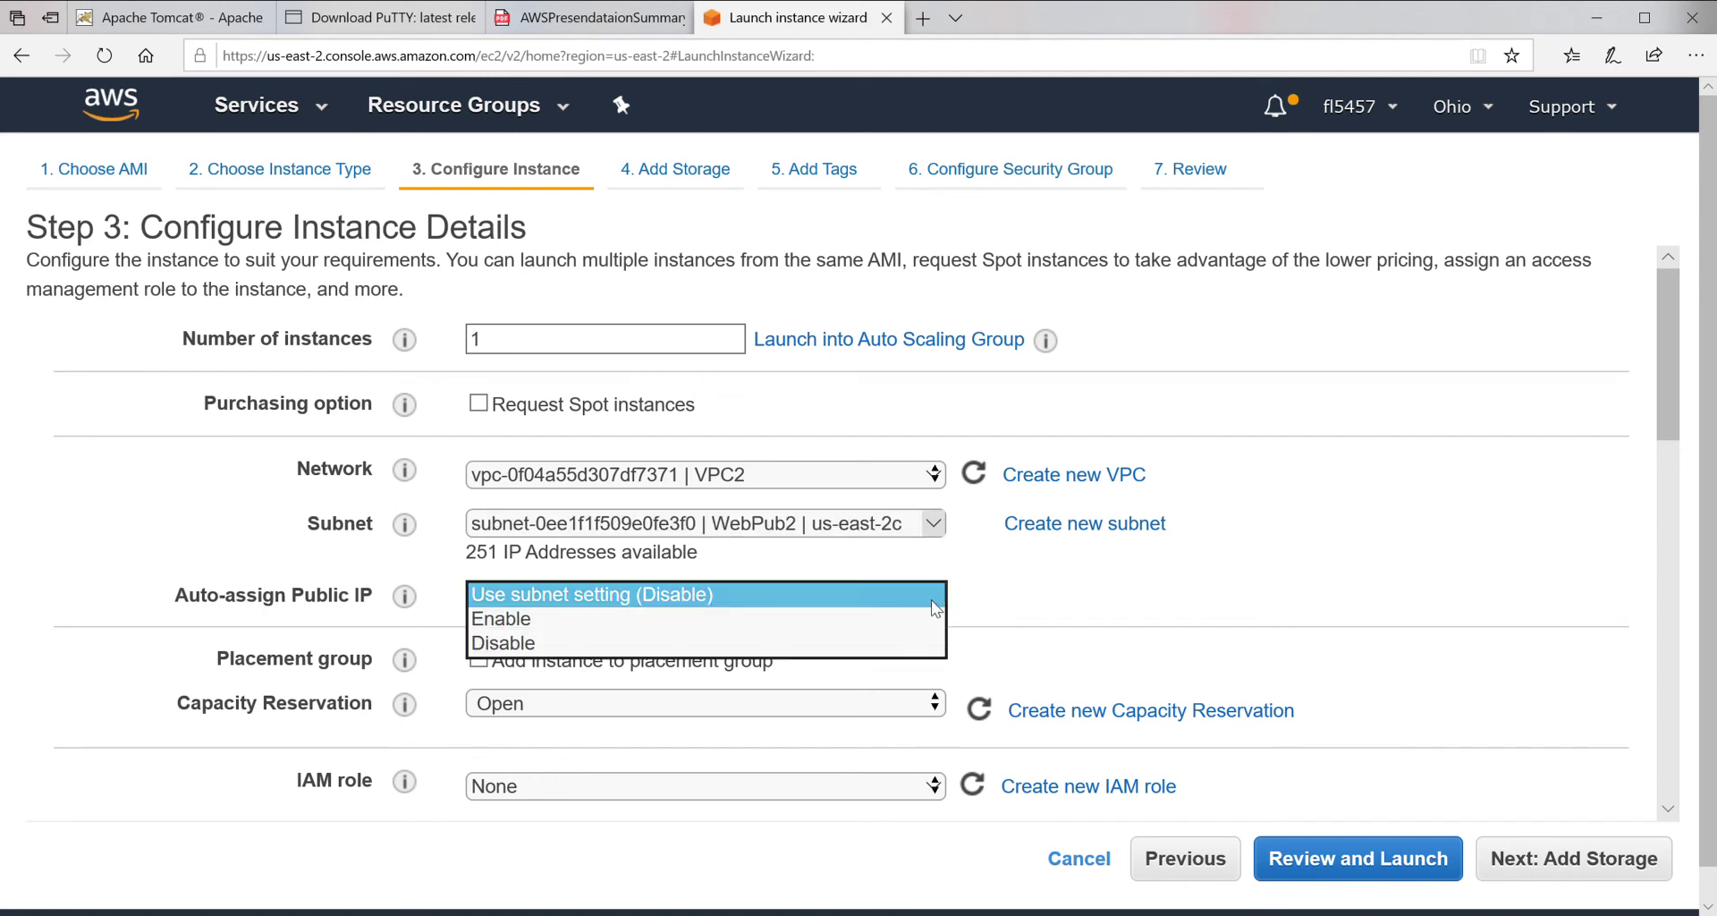
pyautogui.click(837, 619)
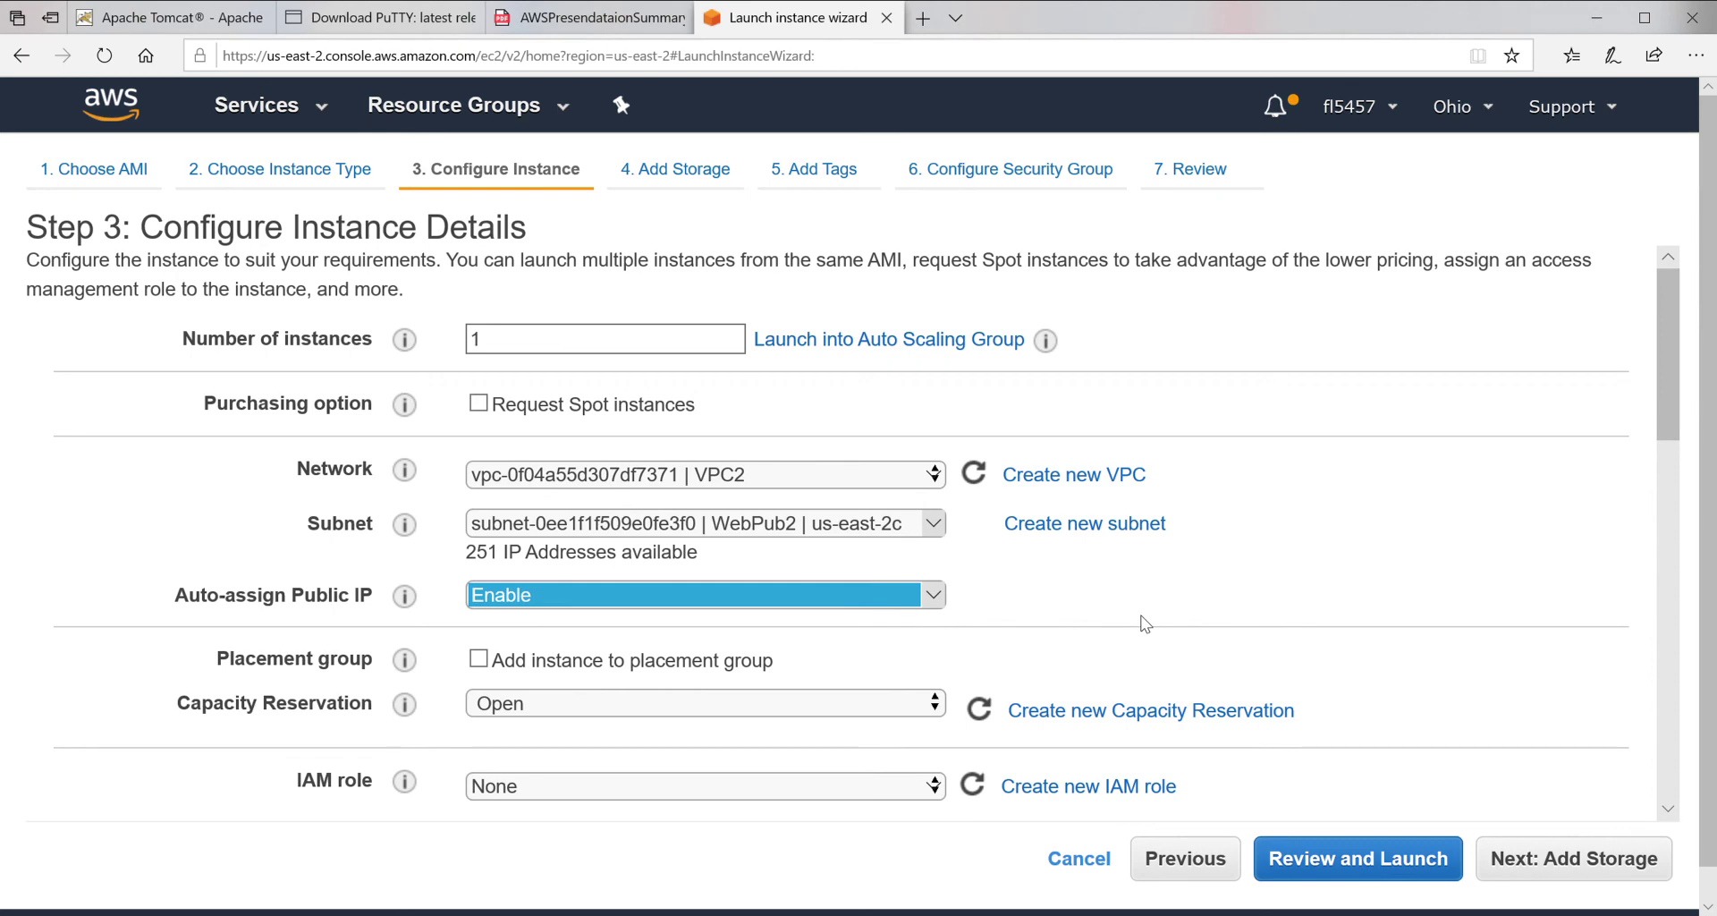
# Keep the default storage and add an instance tag with key Name and value WebEVPC2C2.
pyautogui.click(685, 179)
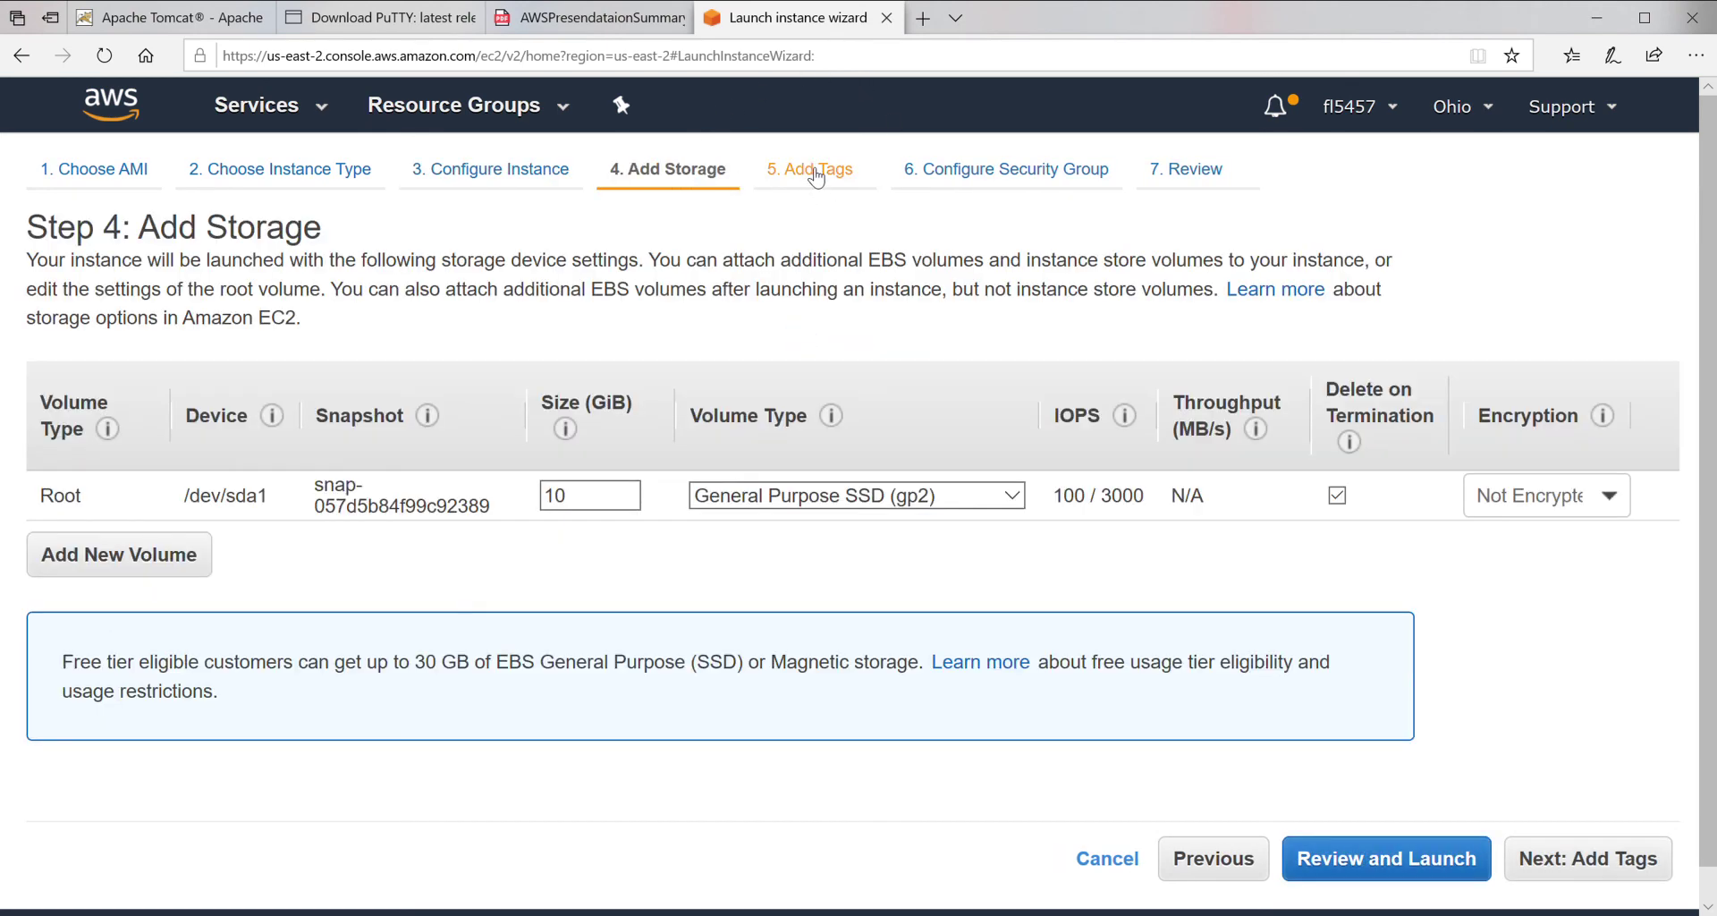
pyautogui.click(816, 176)
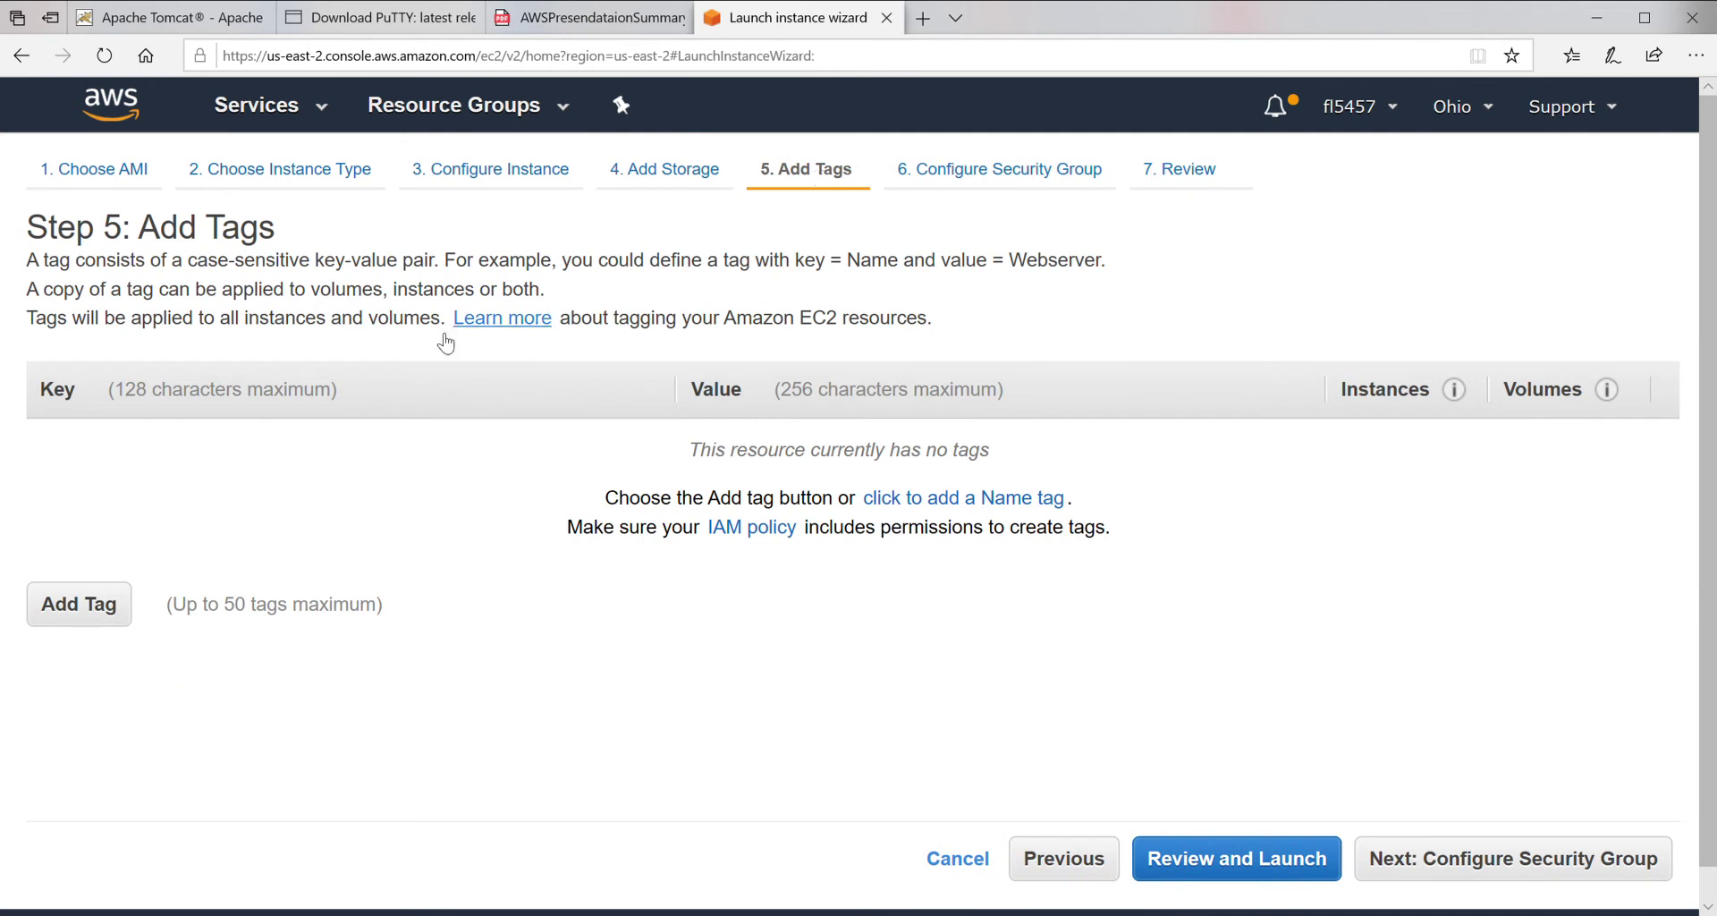
pyautogui.click(102, 609)
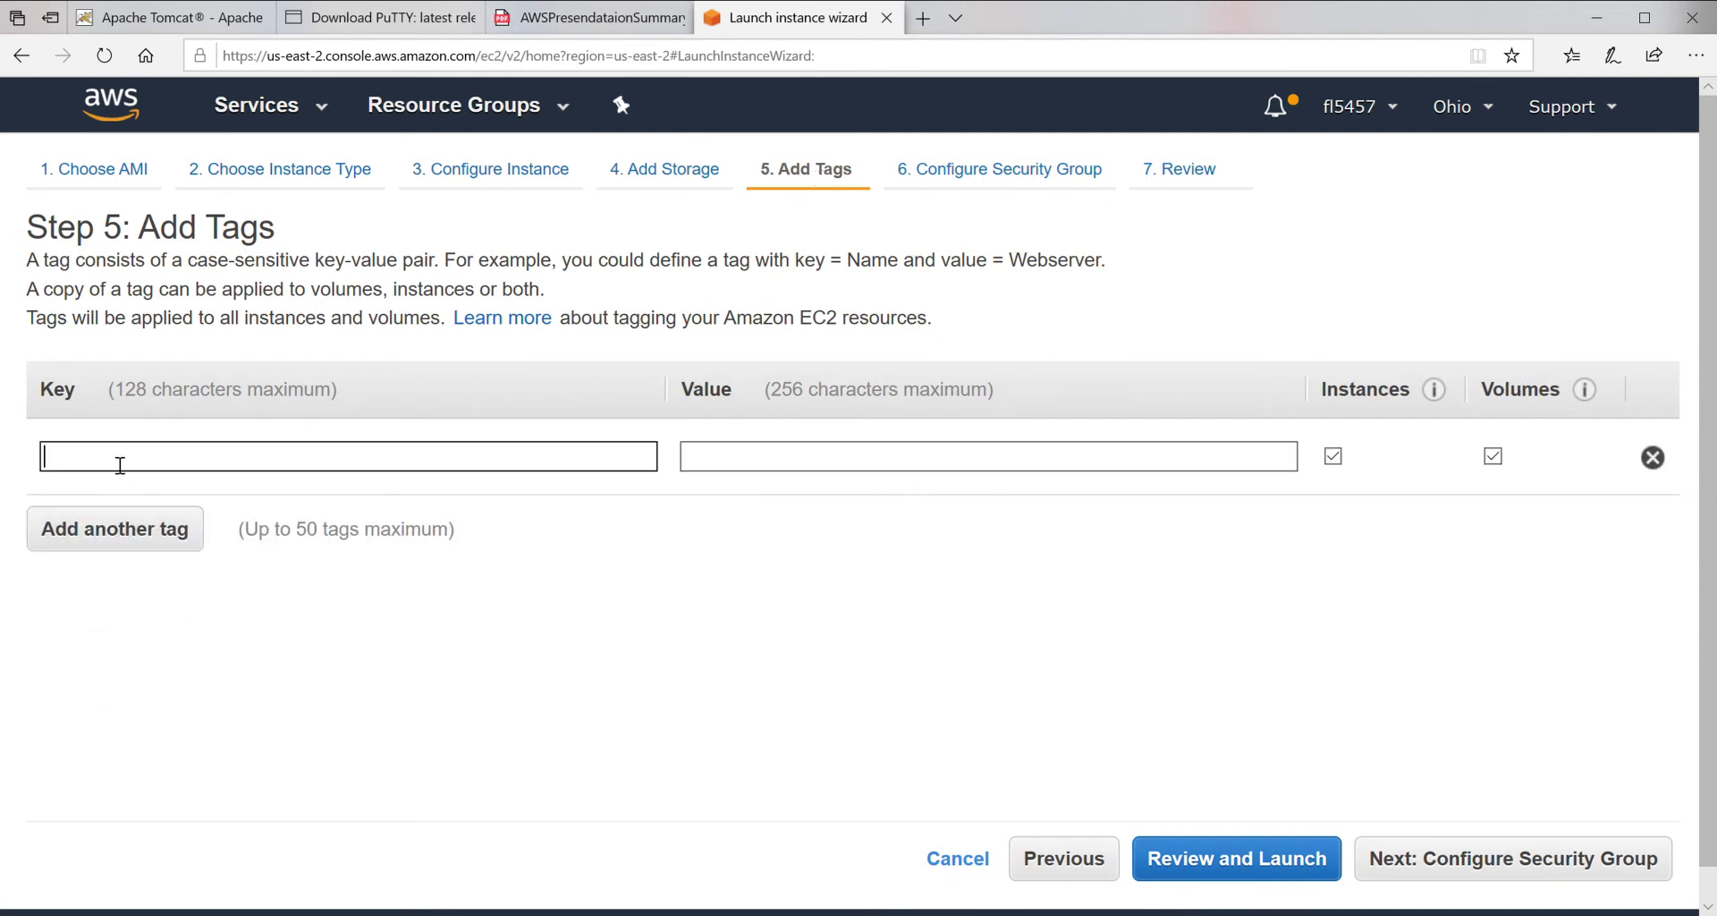
pyautogui.write('N')
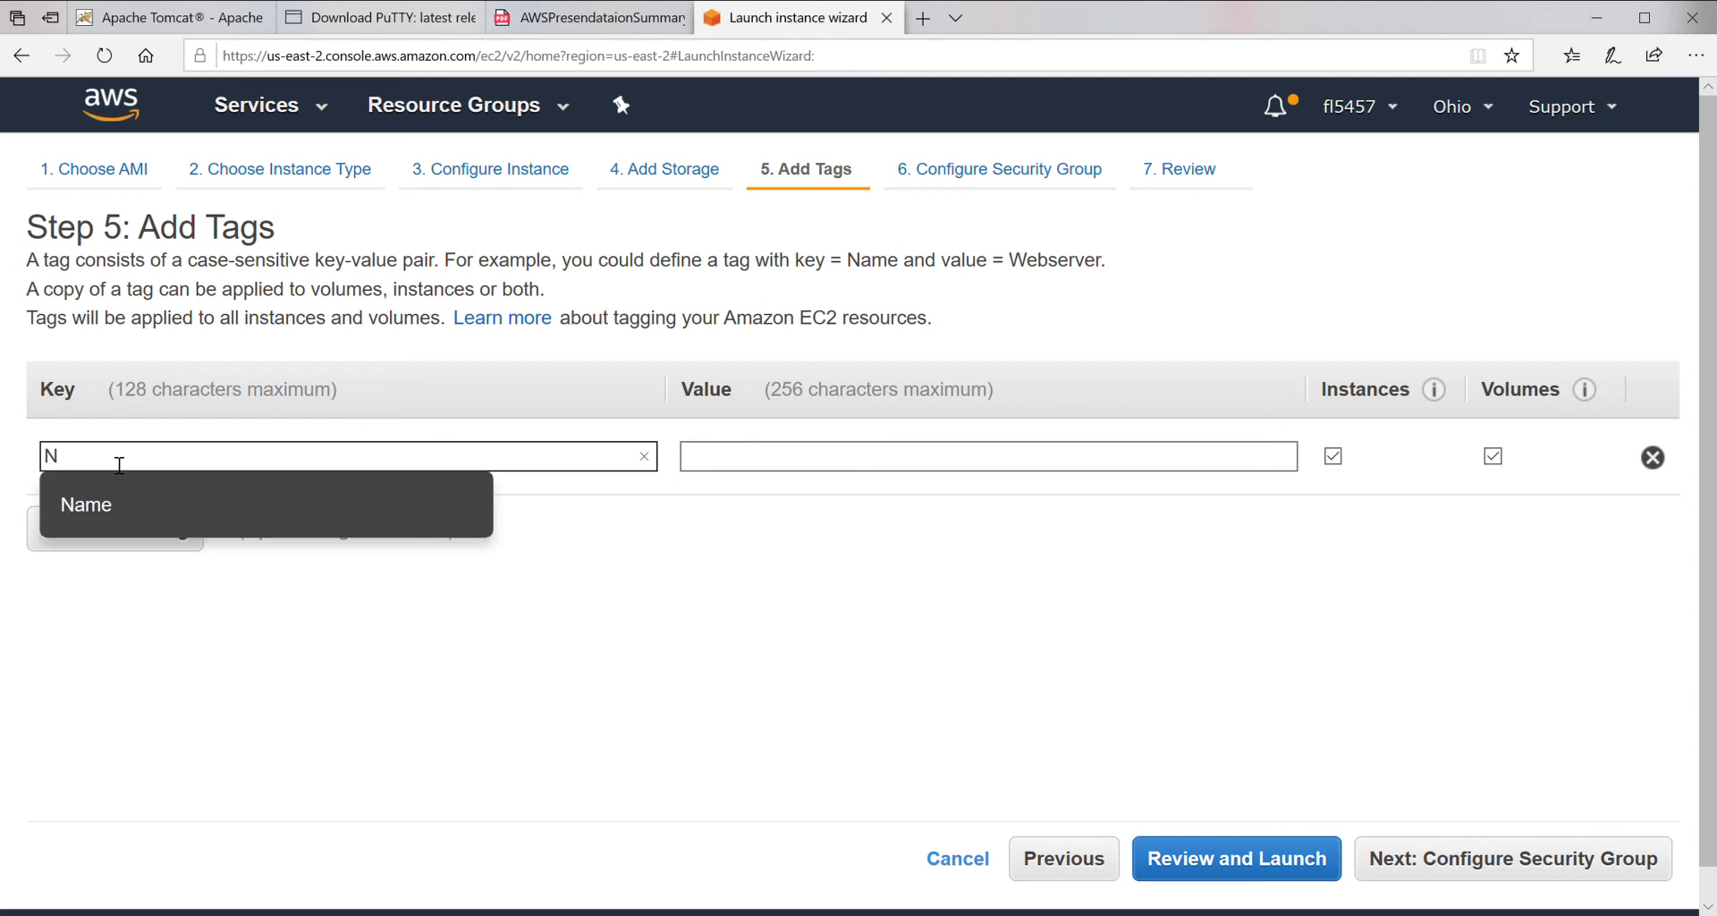
pyautogui.click(103, 504)
pyautogui.click(737, 462)
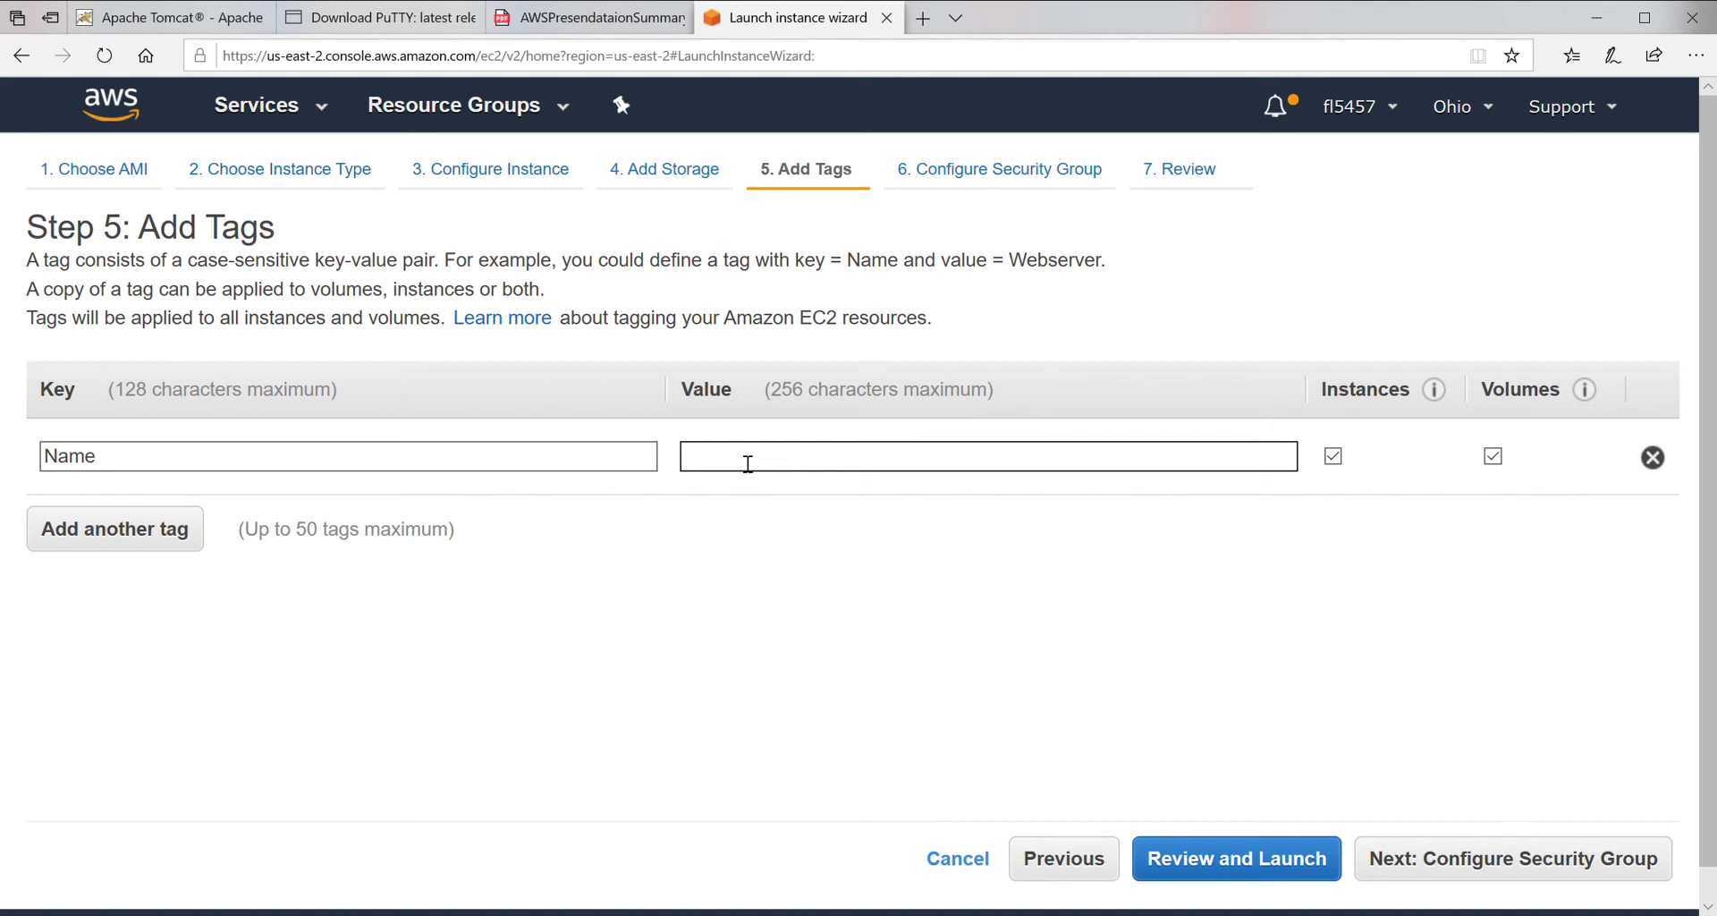
pyautogui.write('WebEC2')
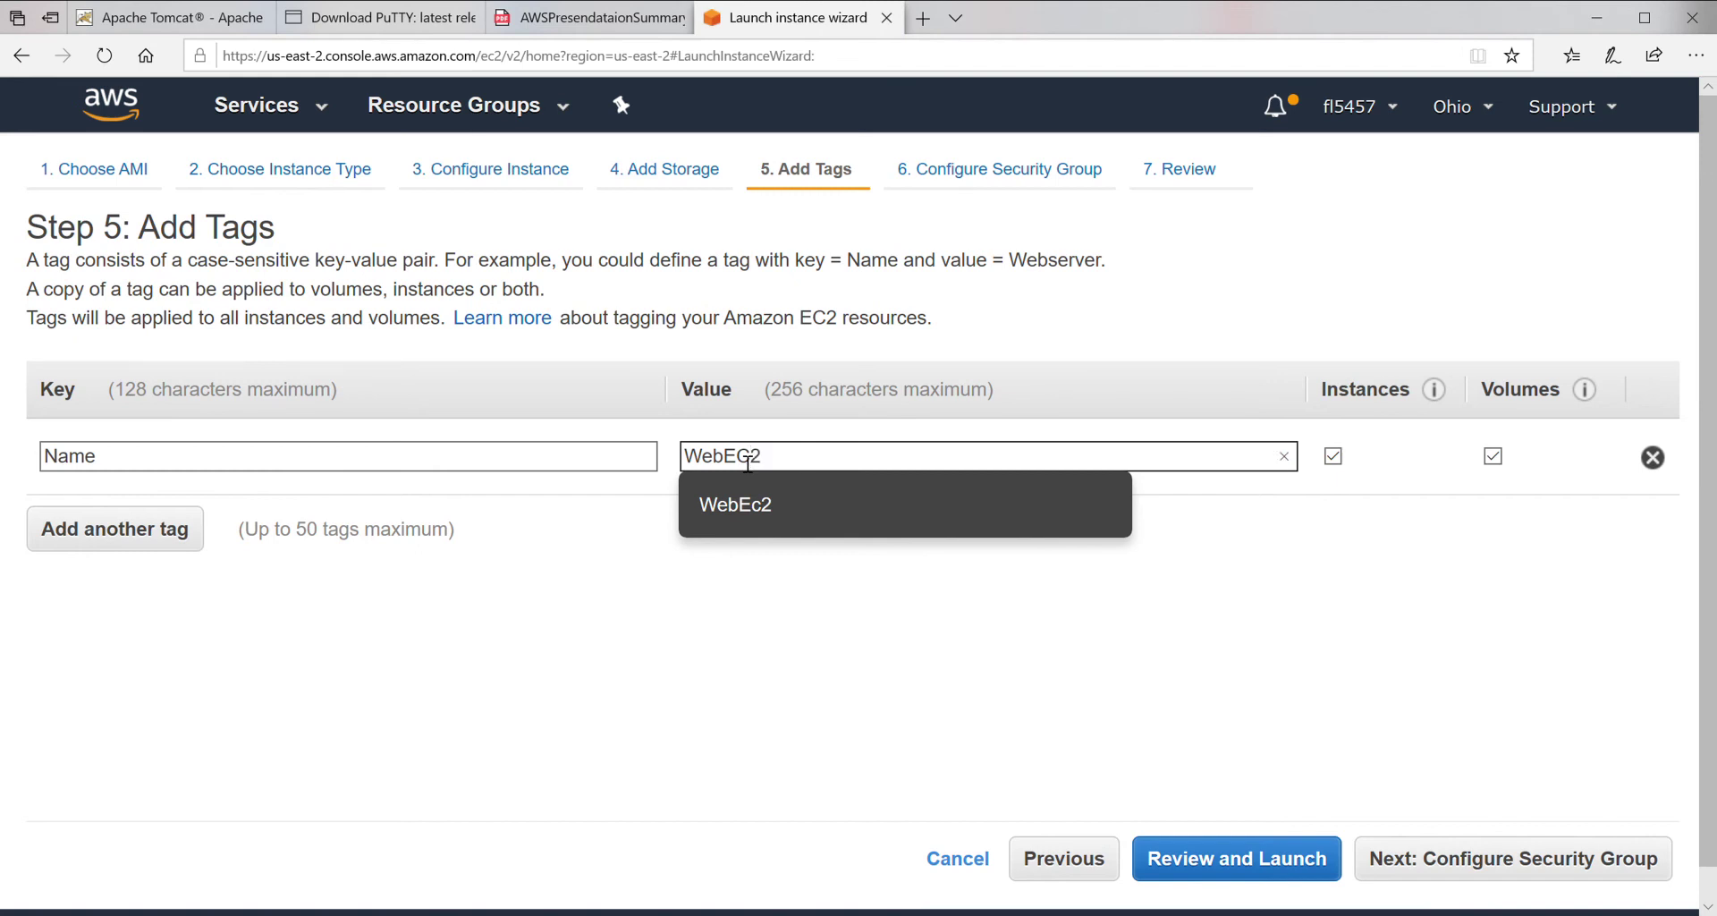
pyautogui.click(742, 463)
pyautogui.write('VPC2')
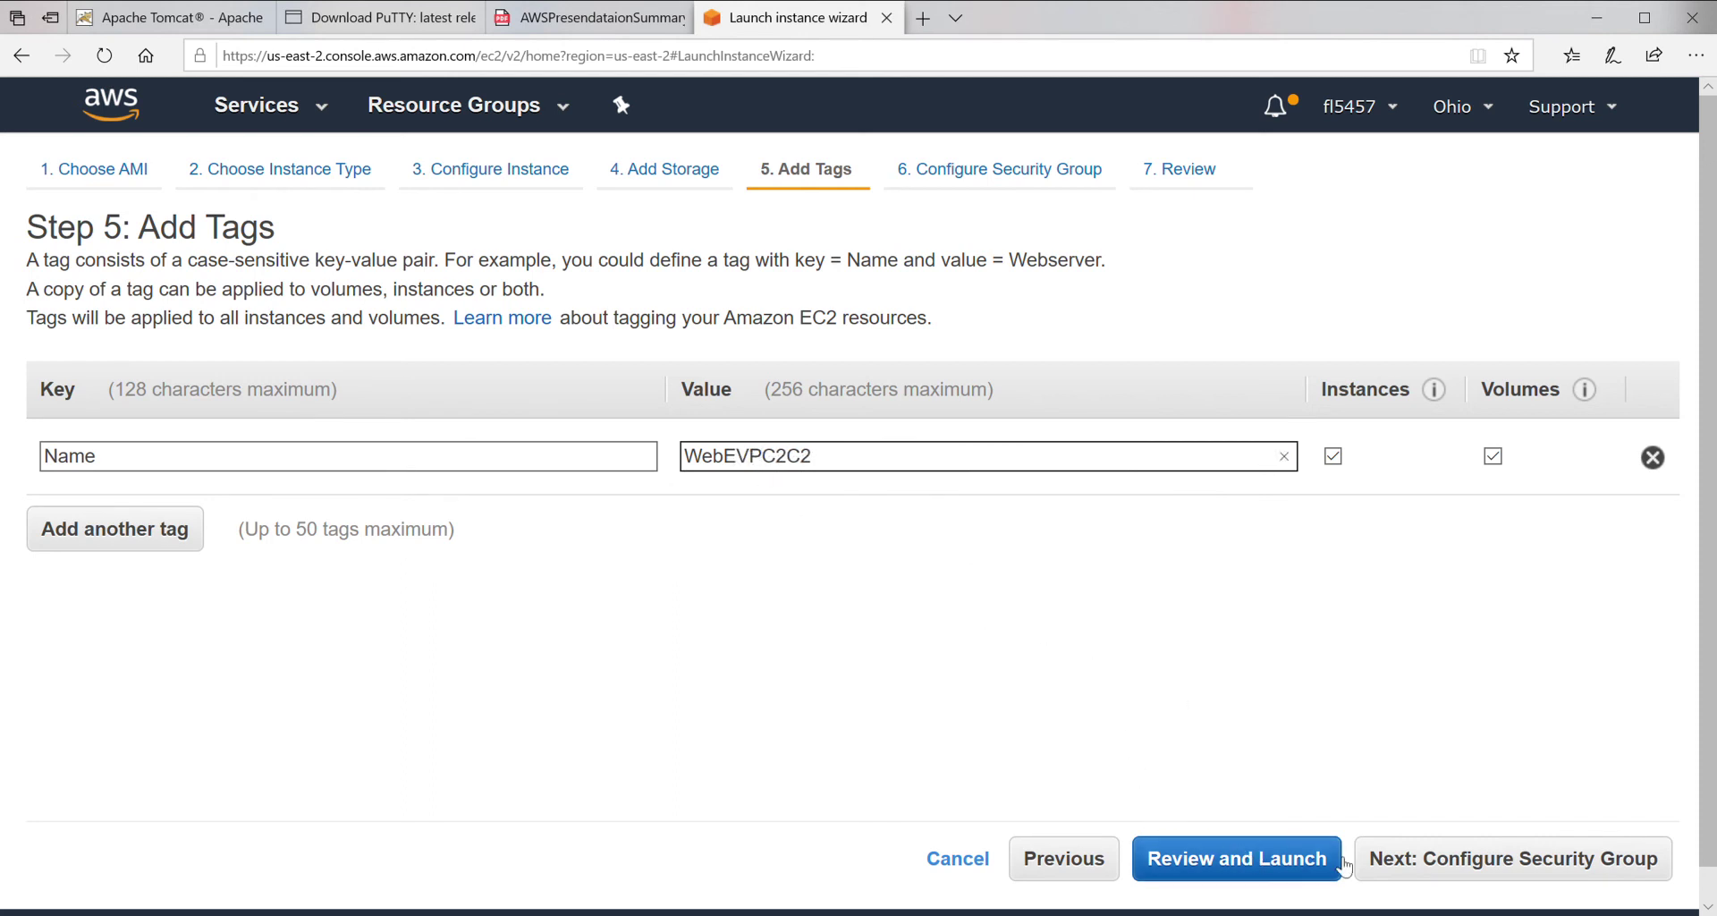
# Assign the existing security group WebSG2 to the instance and continue to the launch review.
pyautogui.click(1423, 860)
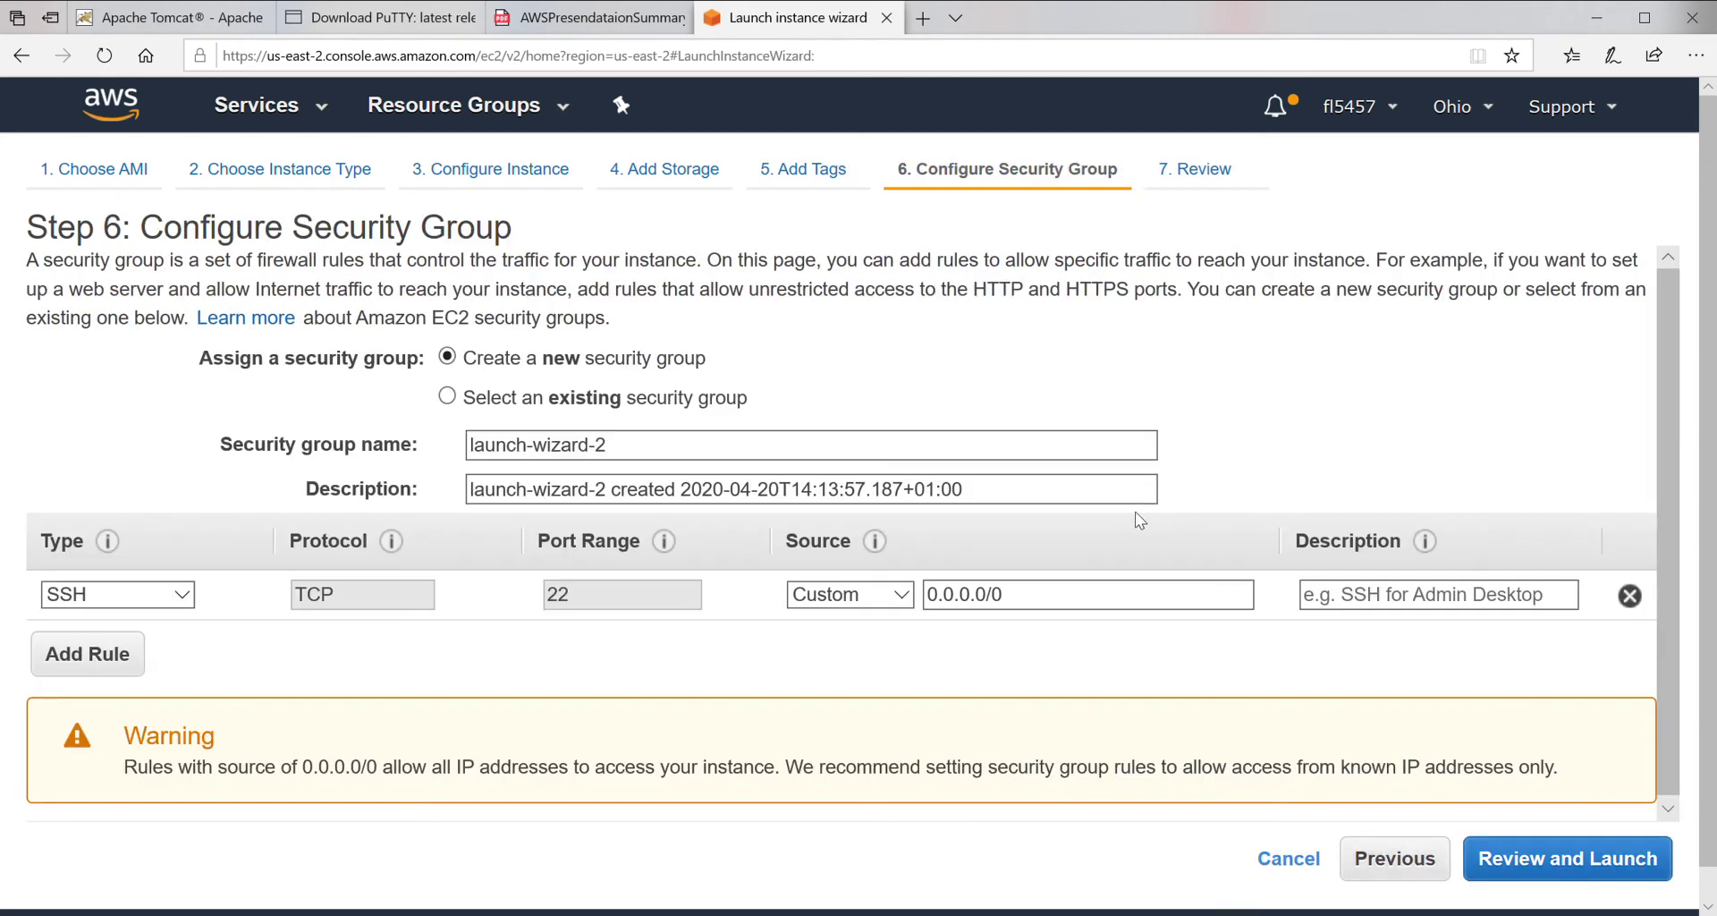
pyautogui.click(447, 396)
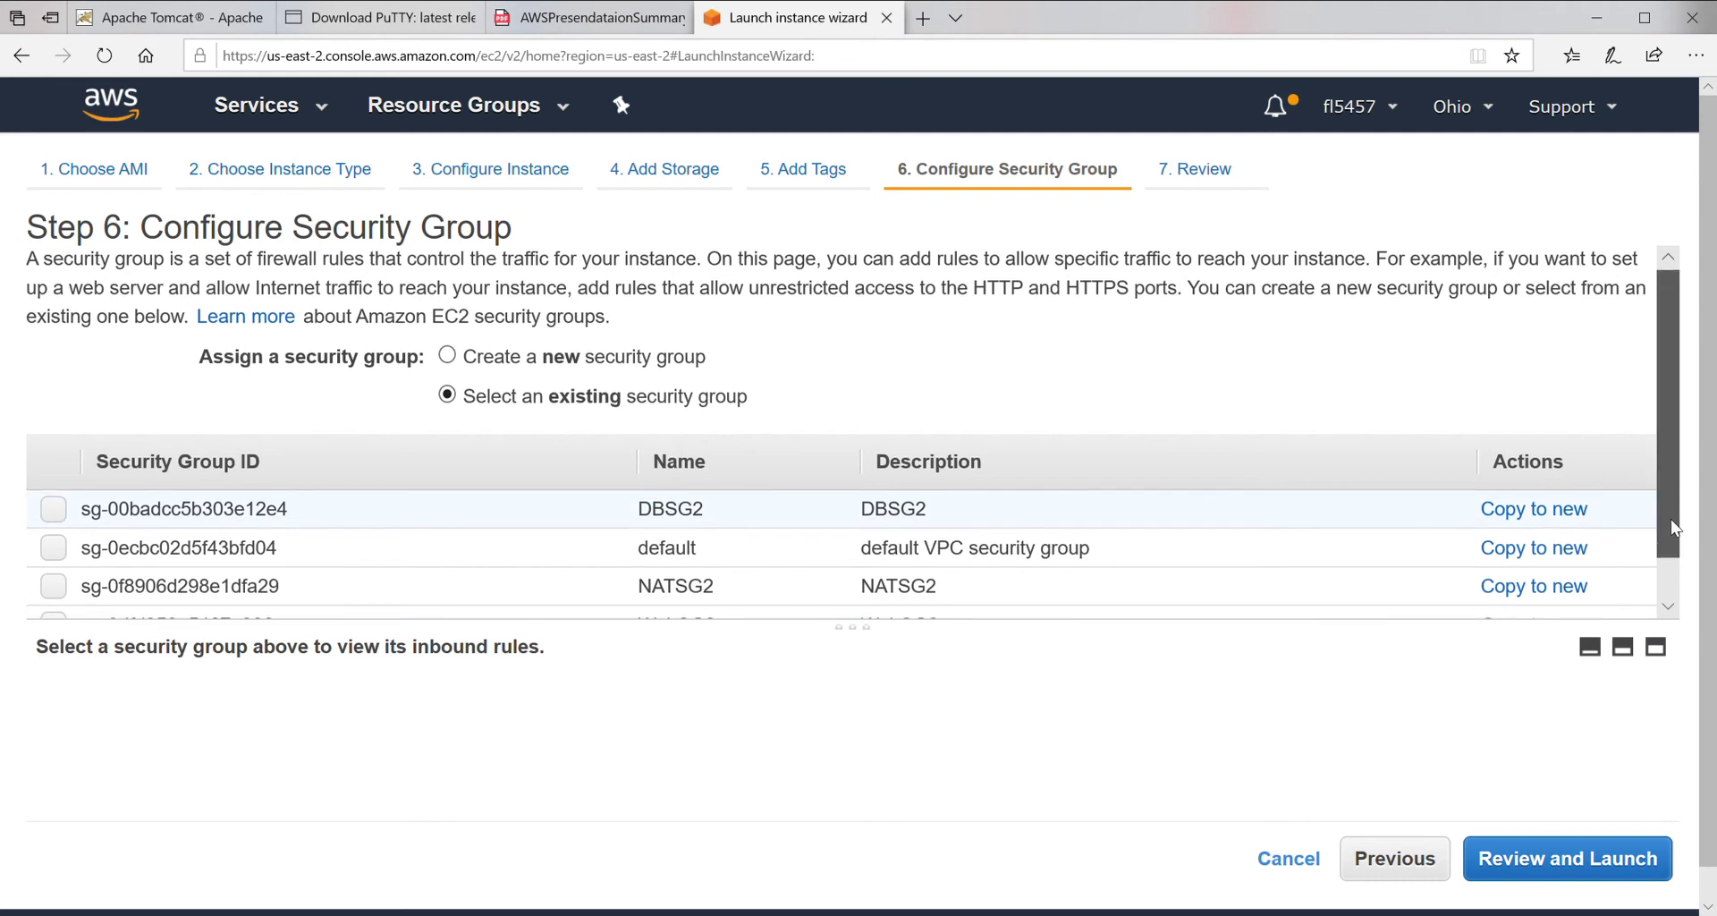
pyautogui.moveTo(1656, 492); pyautogui.dragTo(1672, 614)
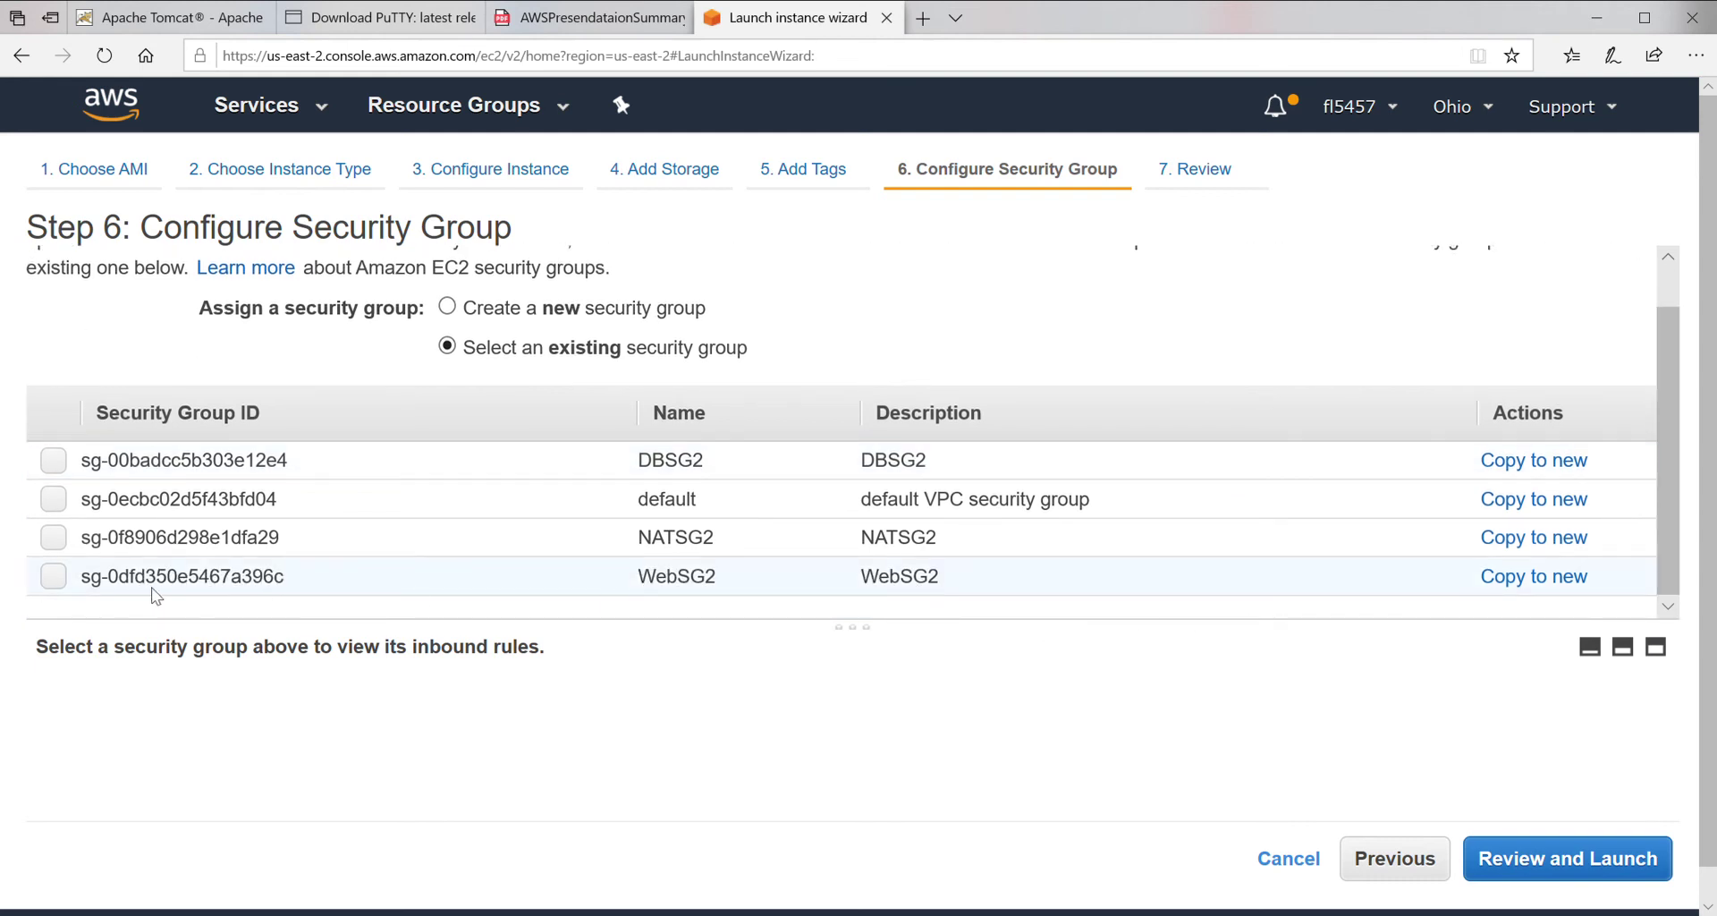
pyautogui.click(53, 577)
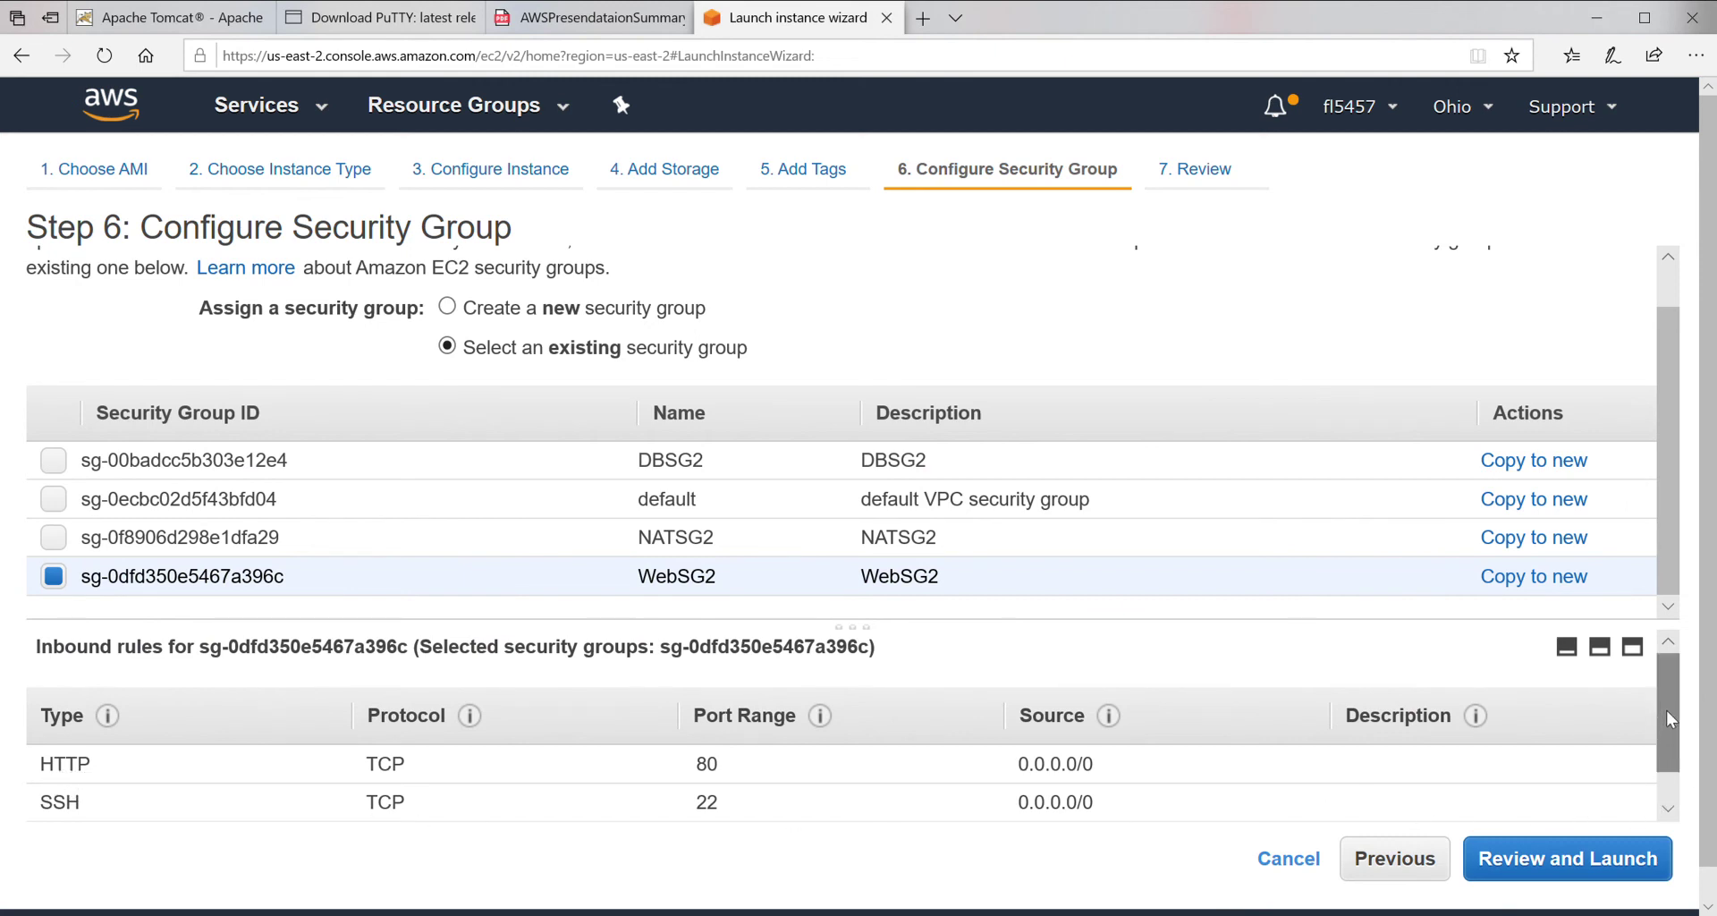
pyautogui.moveTo(1666, 710); pyautogui.dragTo(1681, 655)
pyautogui.click(1580, 863)
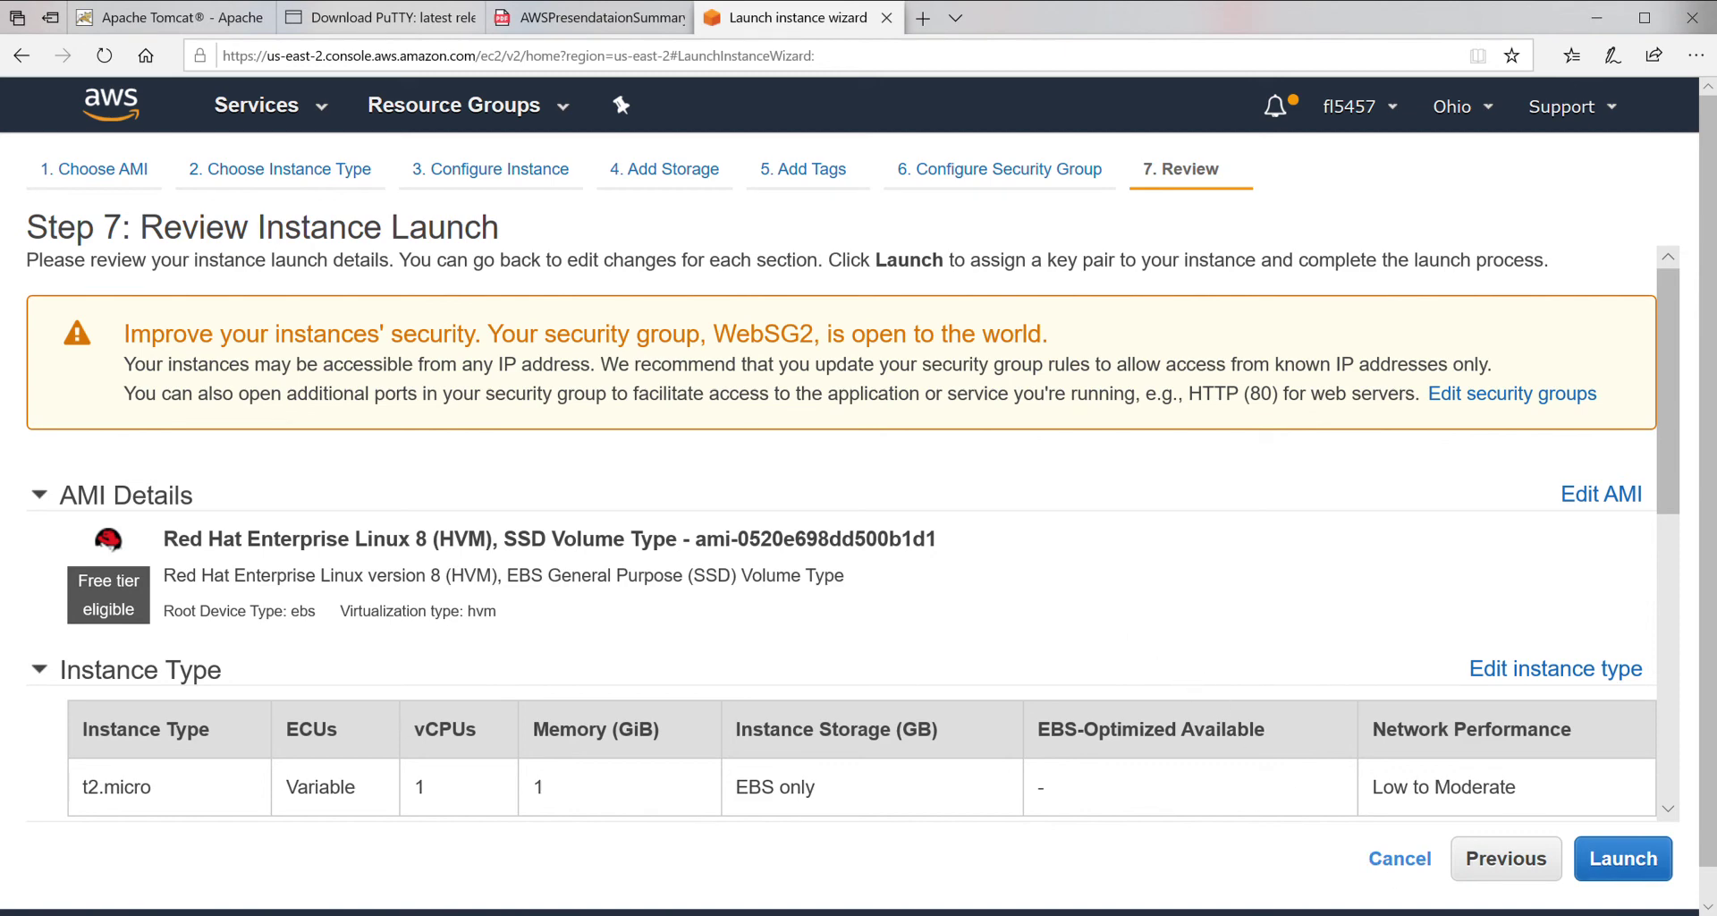
# Launch the instance with the existing key pair key2, acknowledging access to its private key file.
pyautogui.click(1623, 860)
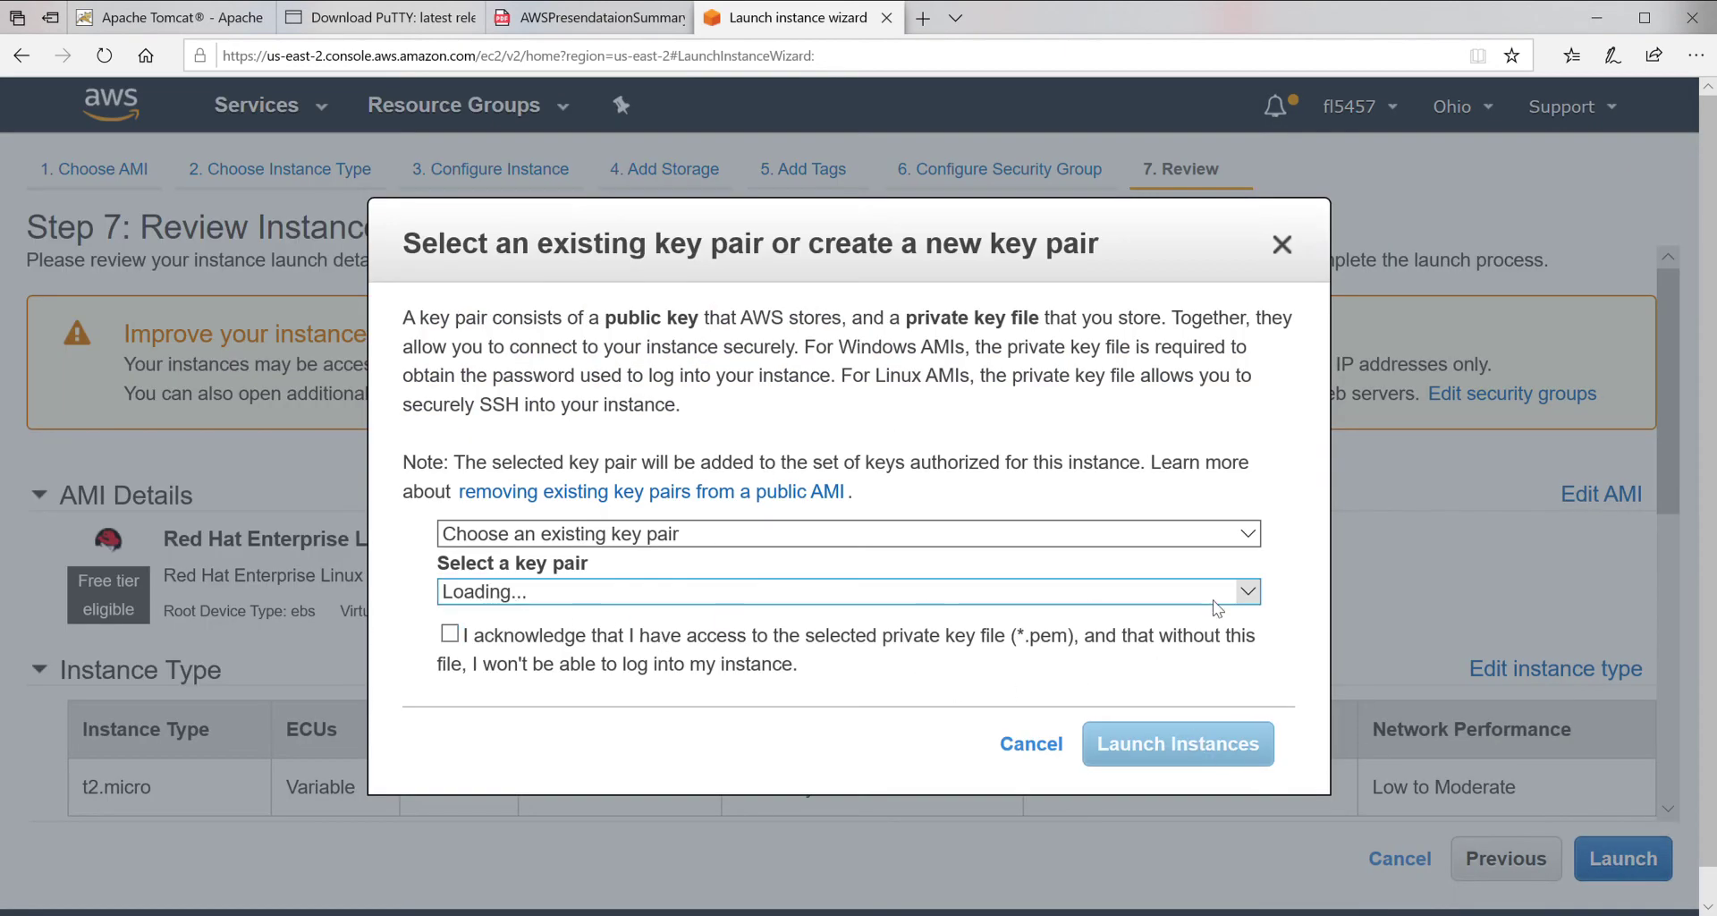
pyautogui.click(1250, 595)
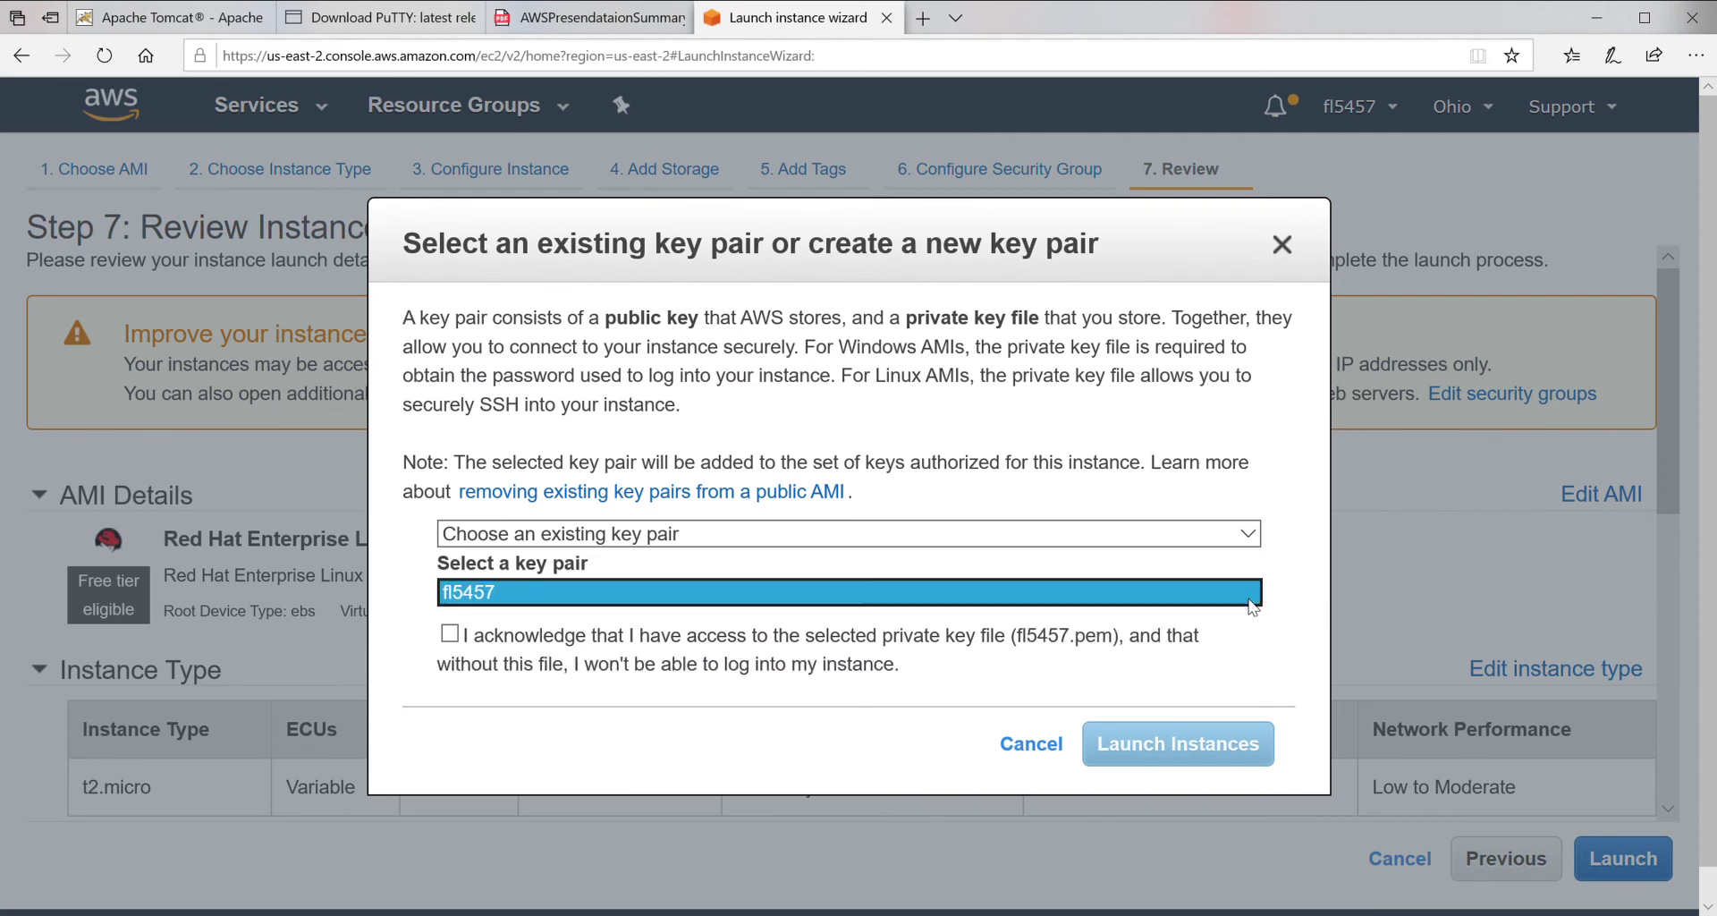
pyautogui.click(1248, 594)
pyautogui.click(872, 636)
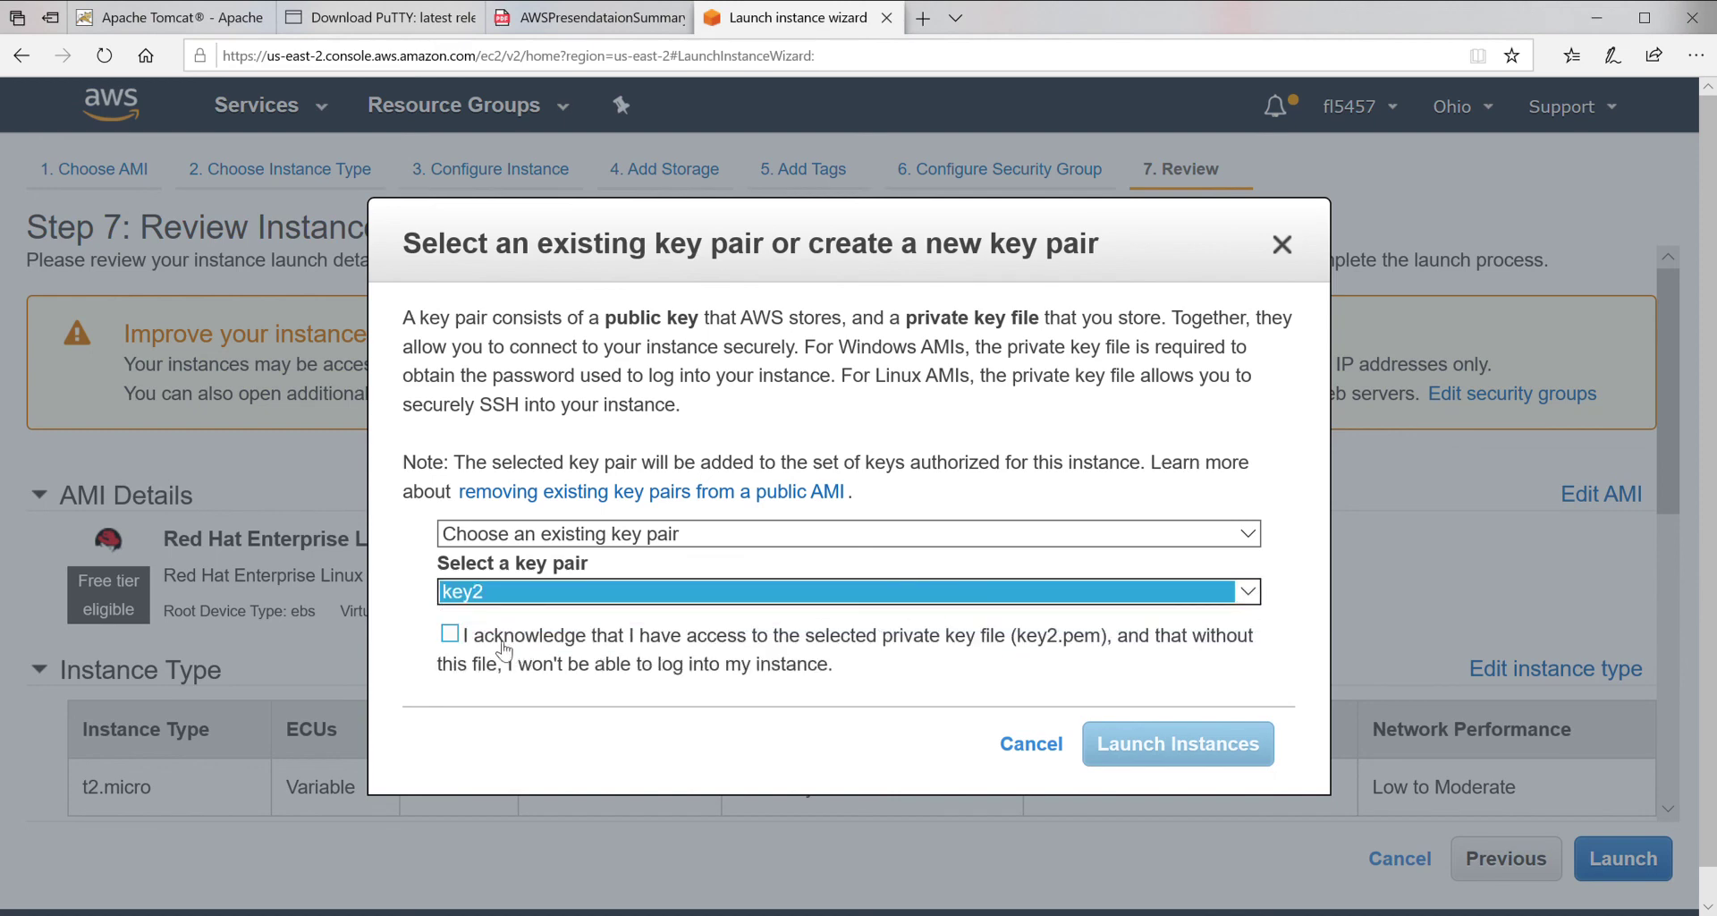
pyautogui.click(451, 634)
pyautogui.click(1163, 748)
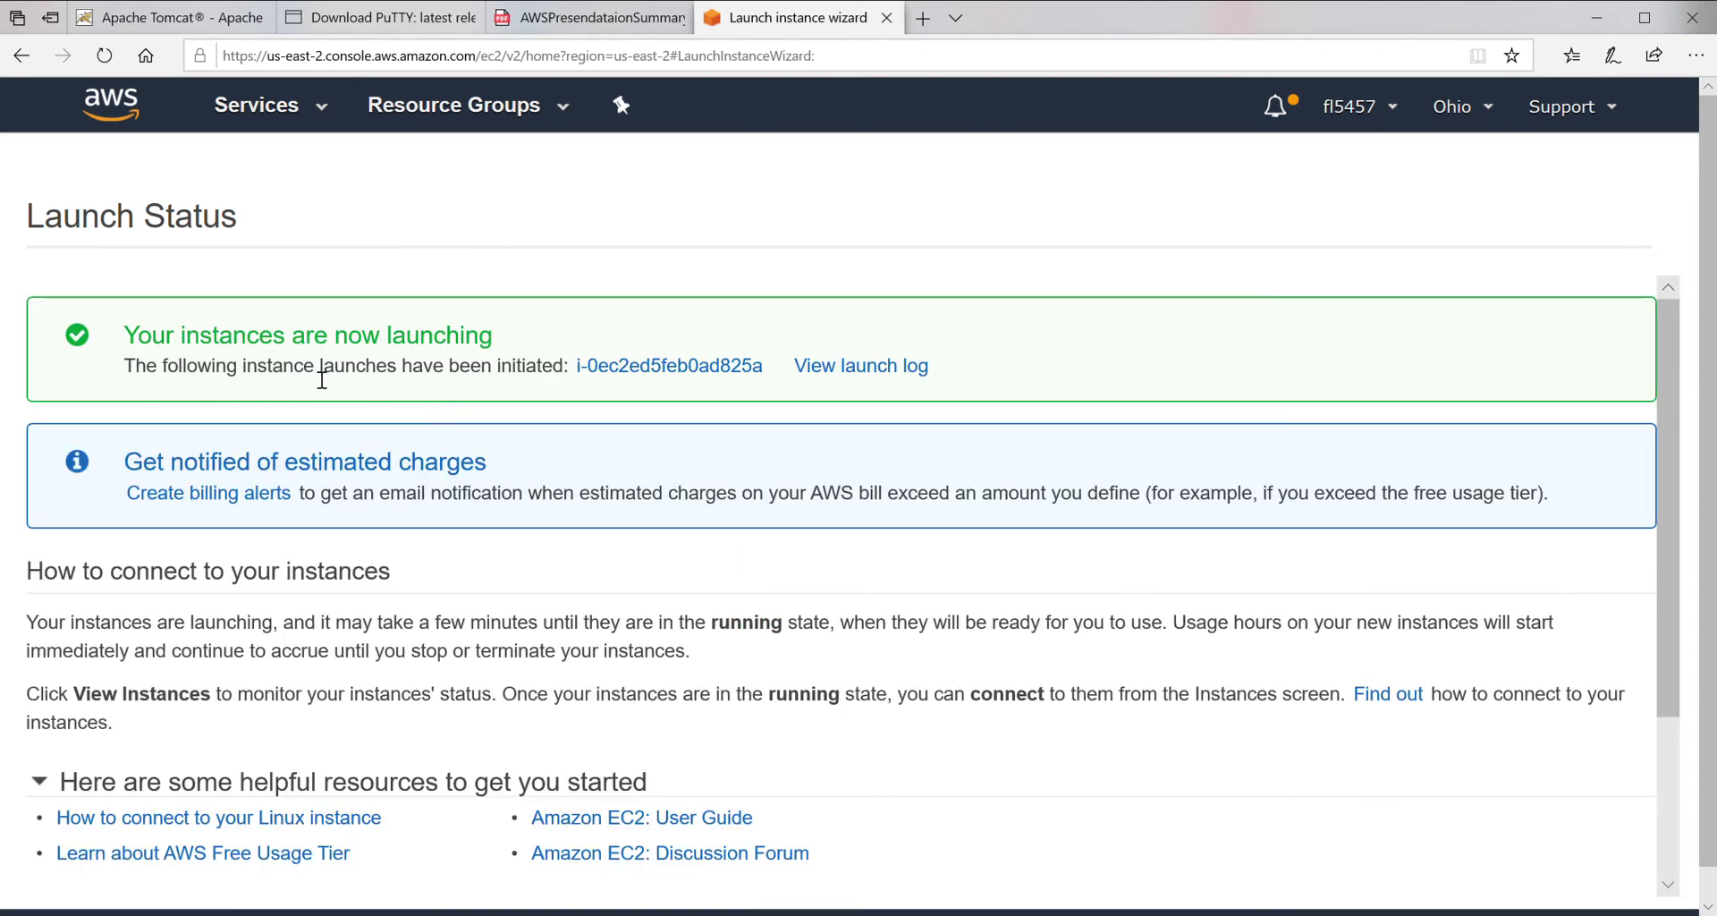
# Return to the EC2 console and open the instances list to check the newly launched instance.
pyautogui.click(295, 109)
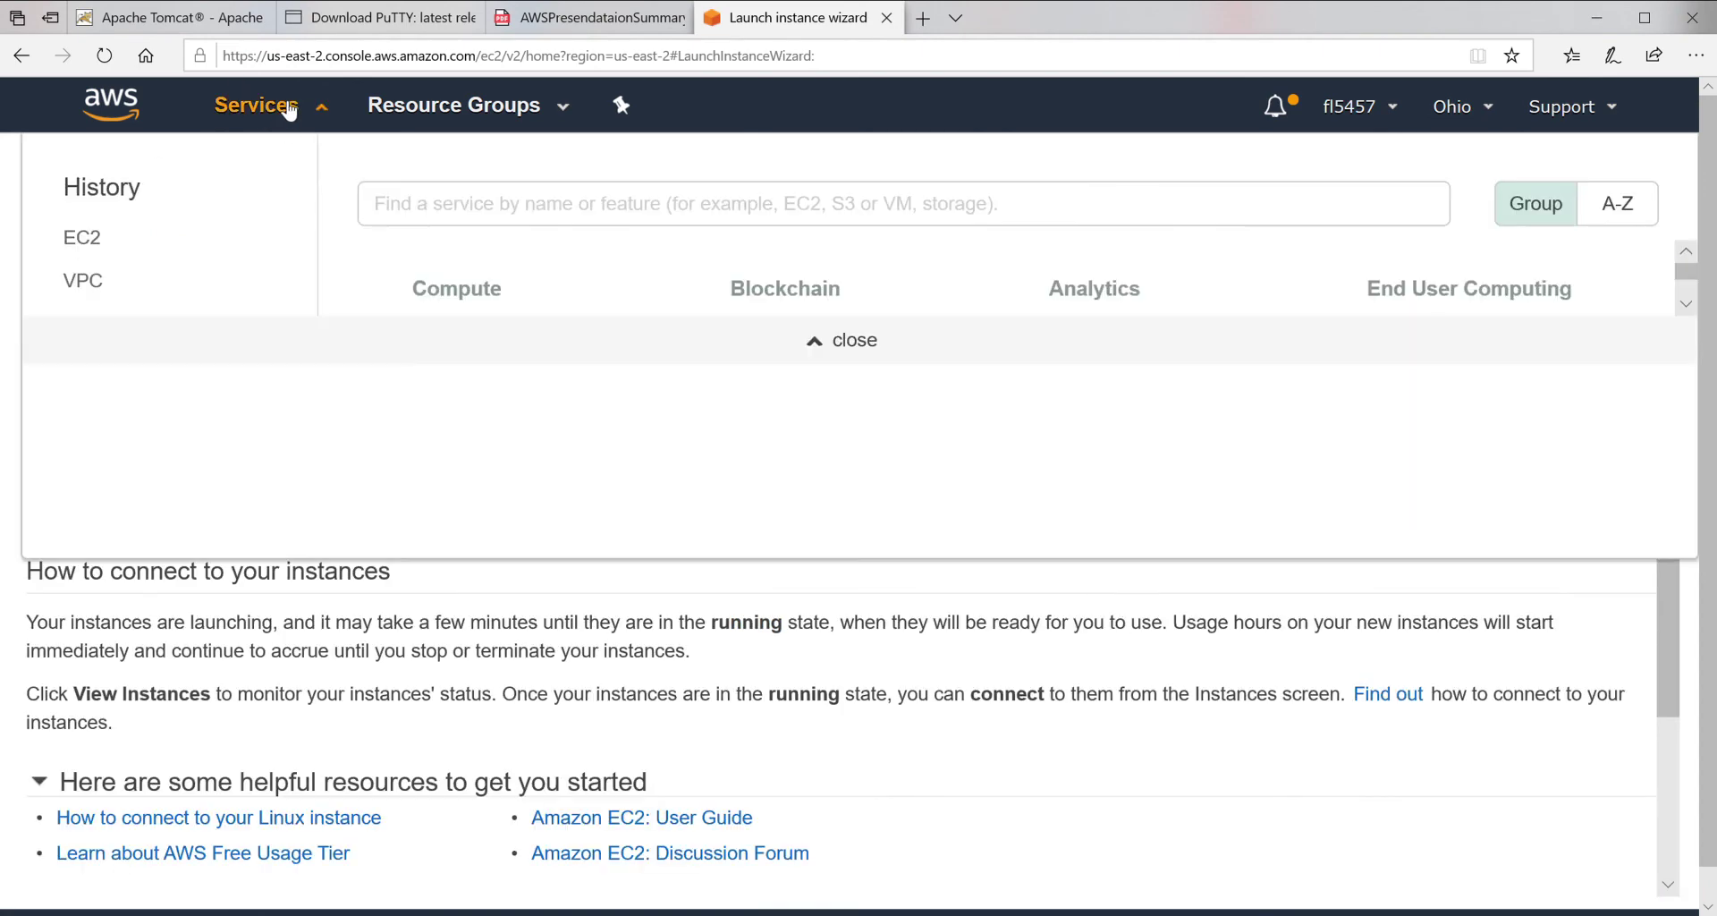
pyautogui.click(85, 240)
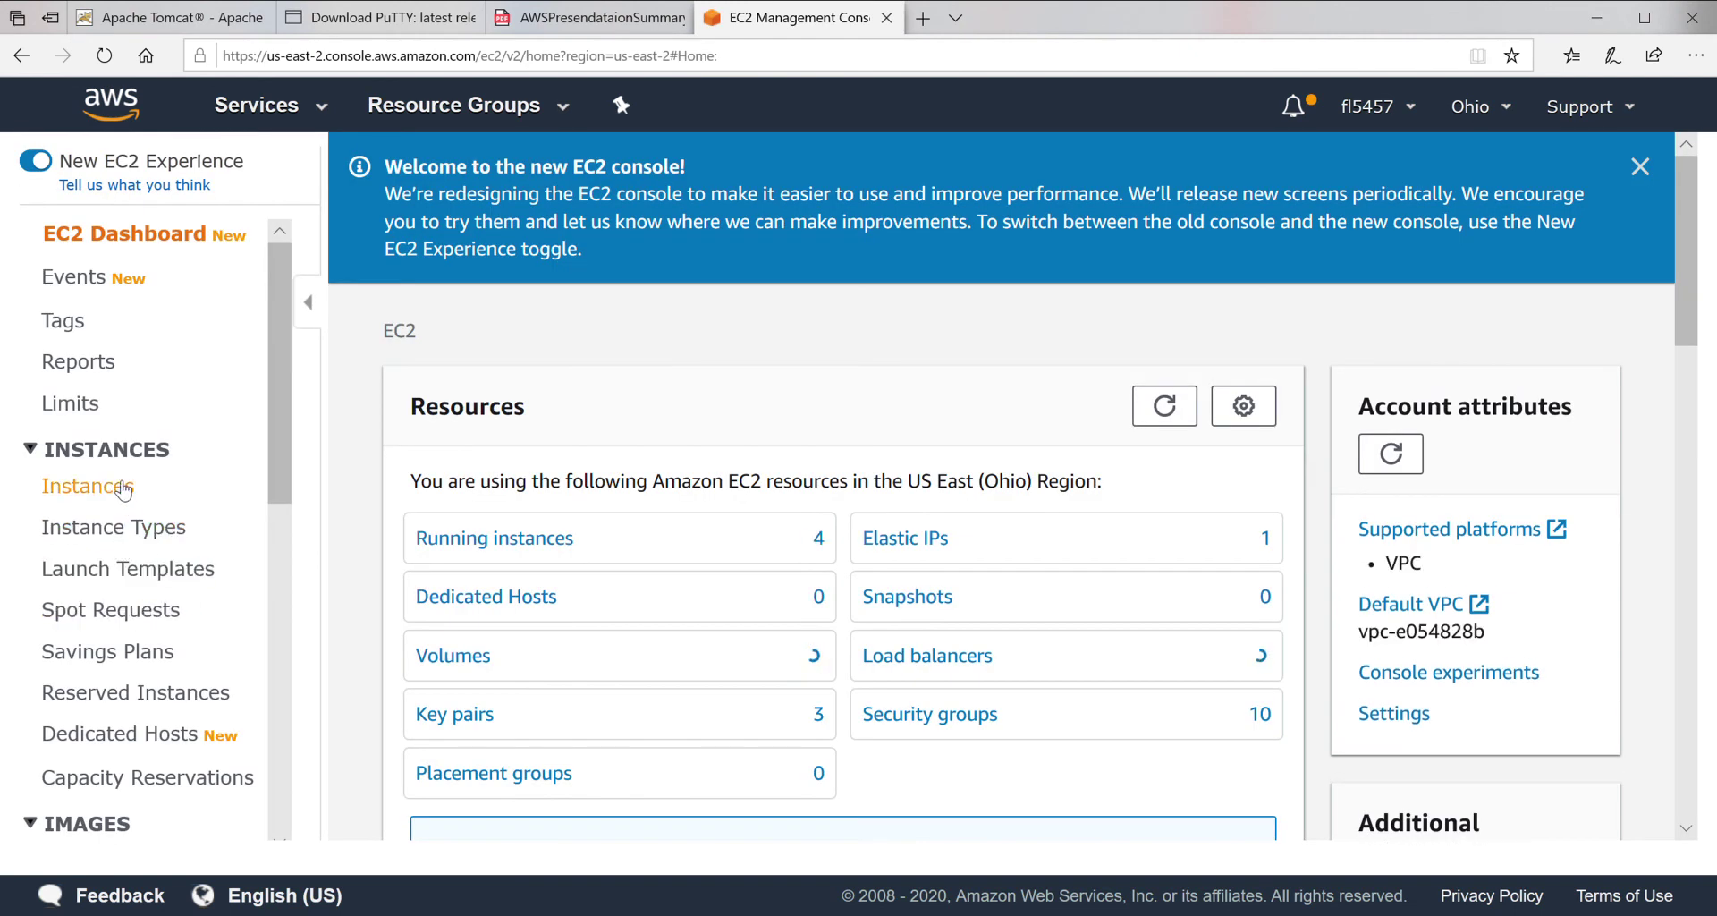
pyautogui.click(122, 489)
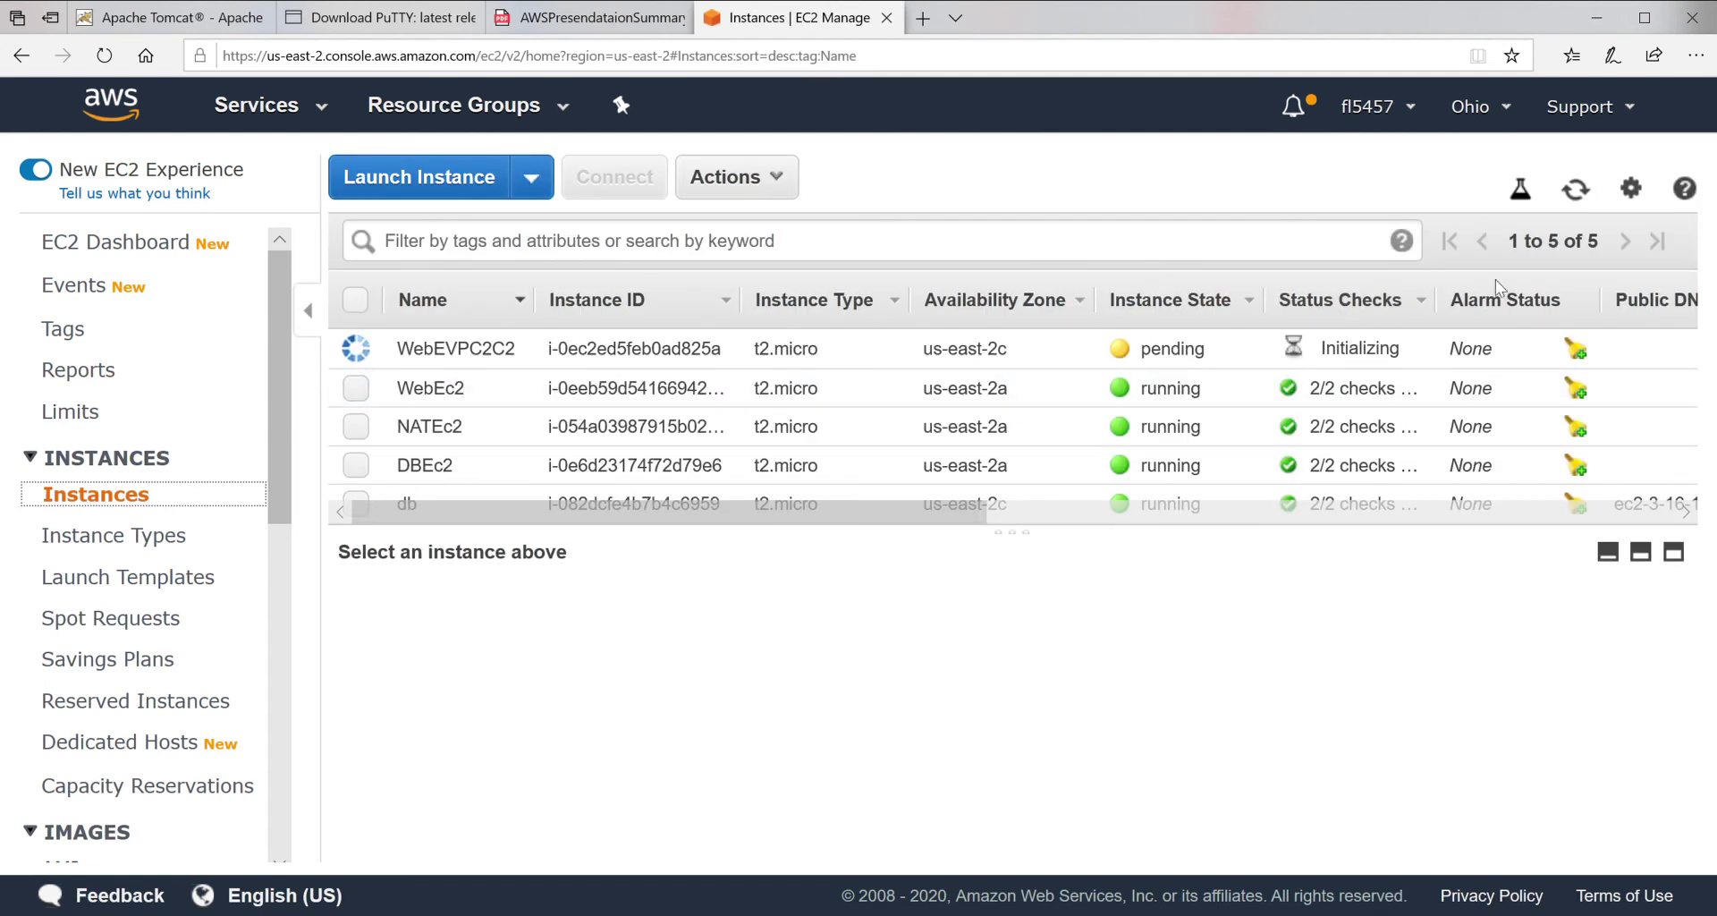
# Start launching another t2.micro instance in VPC2 on subnet DBPriv2 with auto-assigned public IP disabled, and continue to its tags.
pyautogui.click(412, 178)
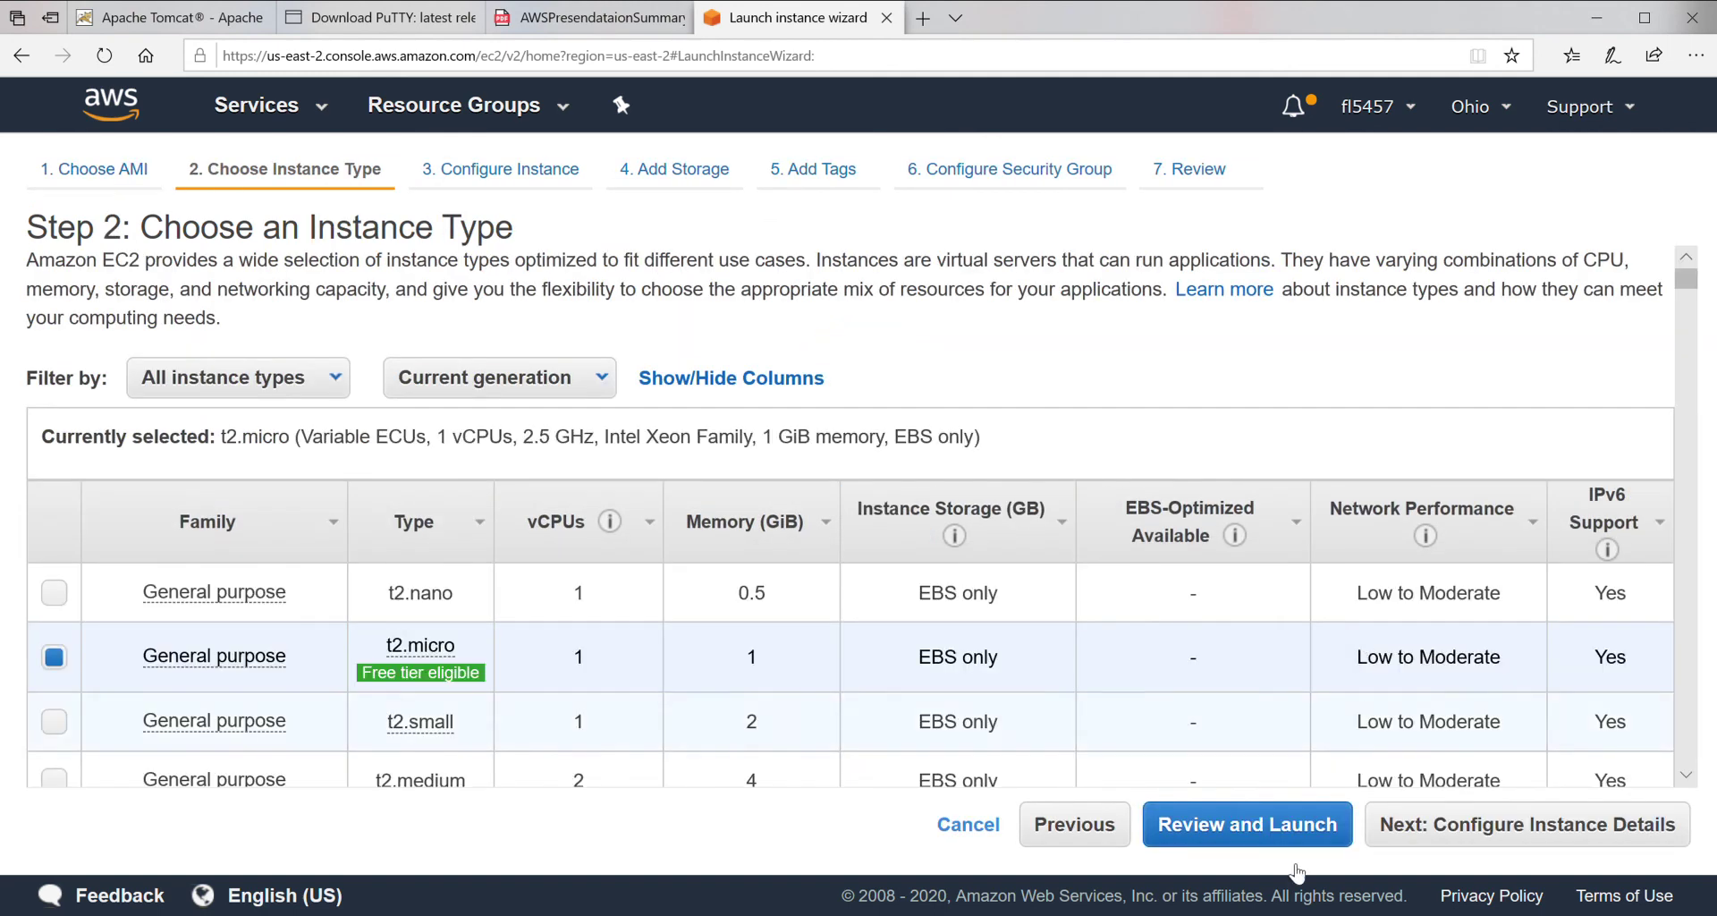
pyautogui.click(1479, 824)
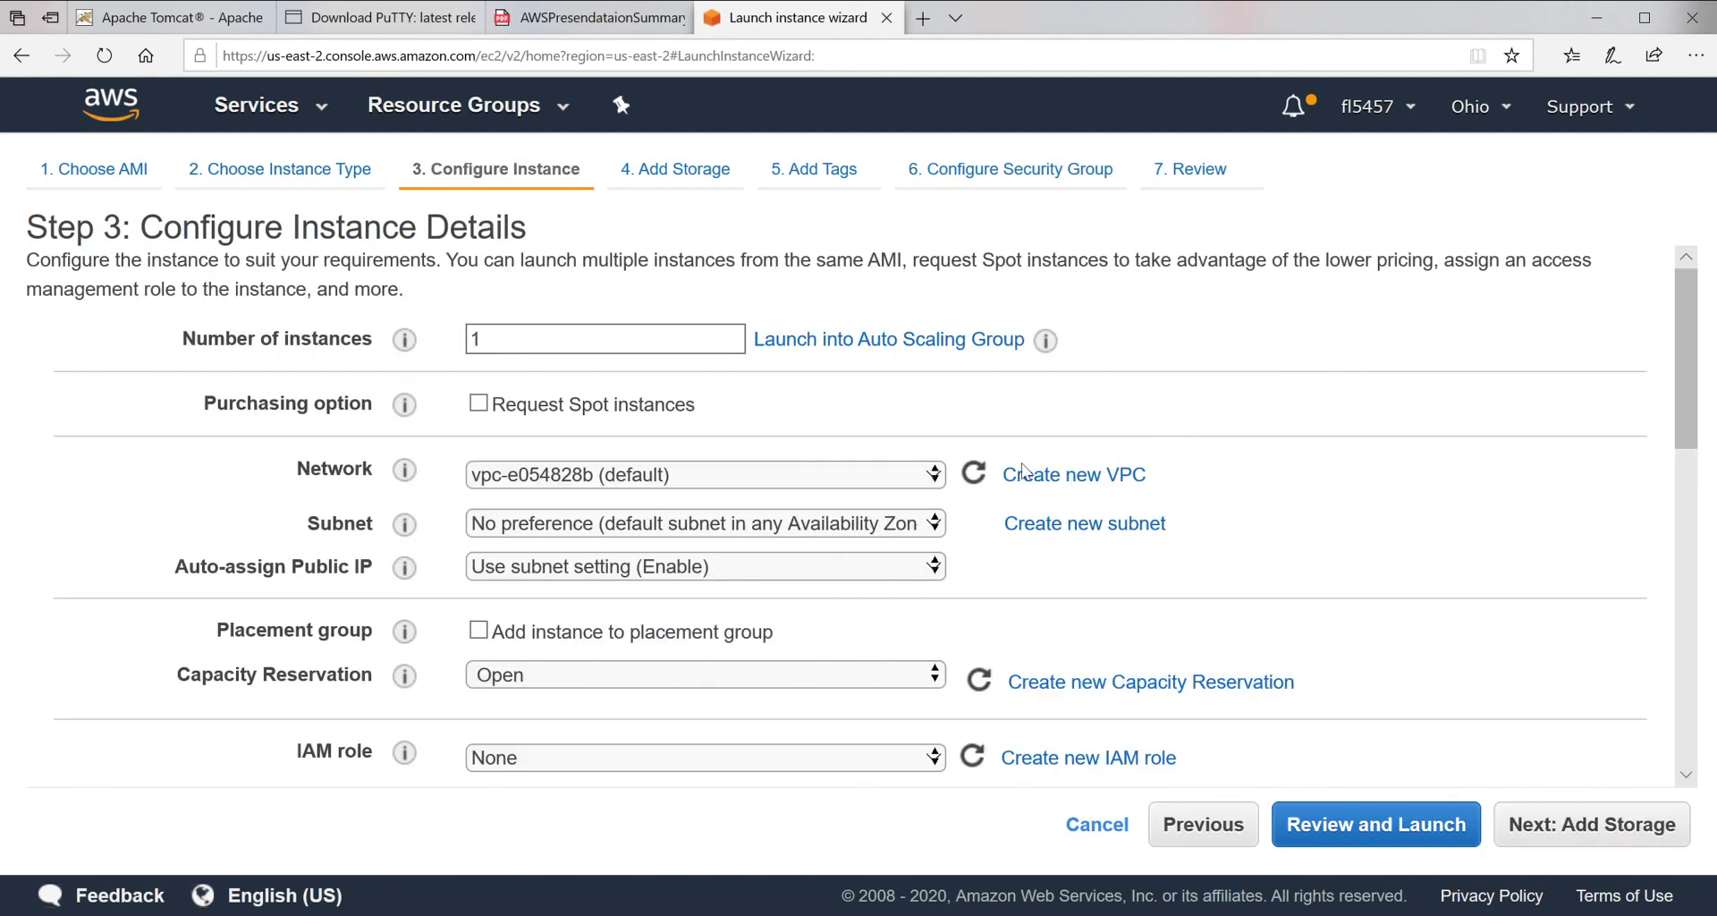
pyautogui.click(860, 474)
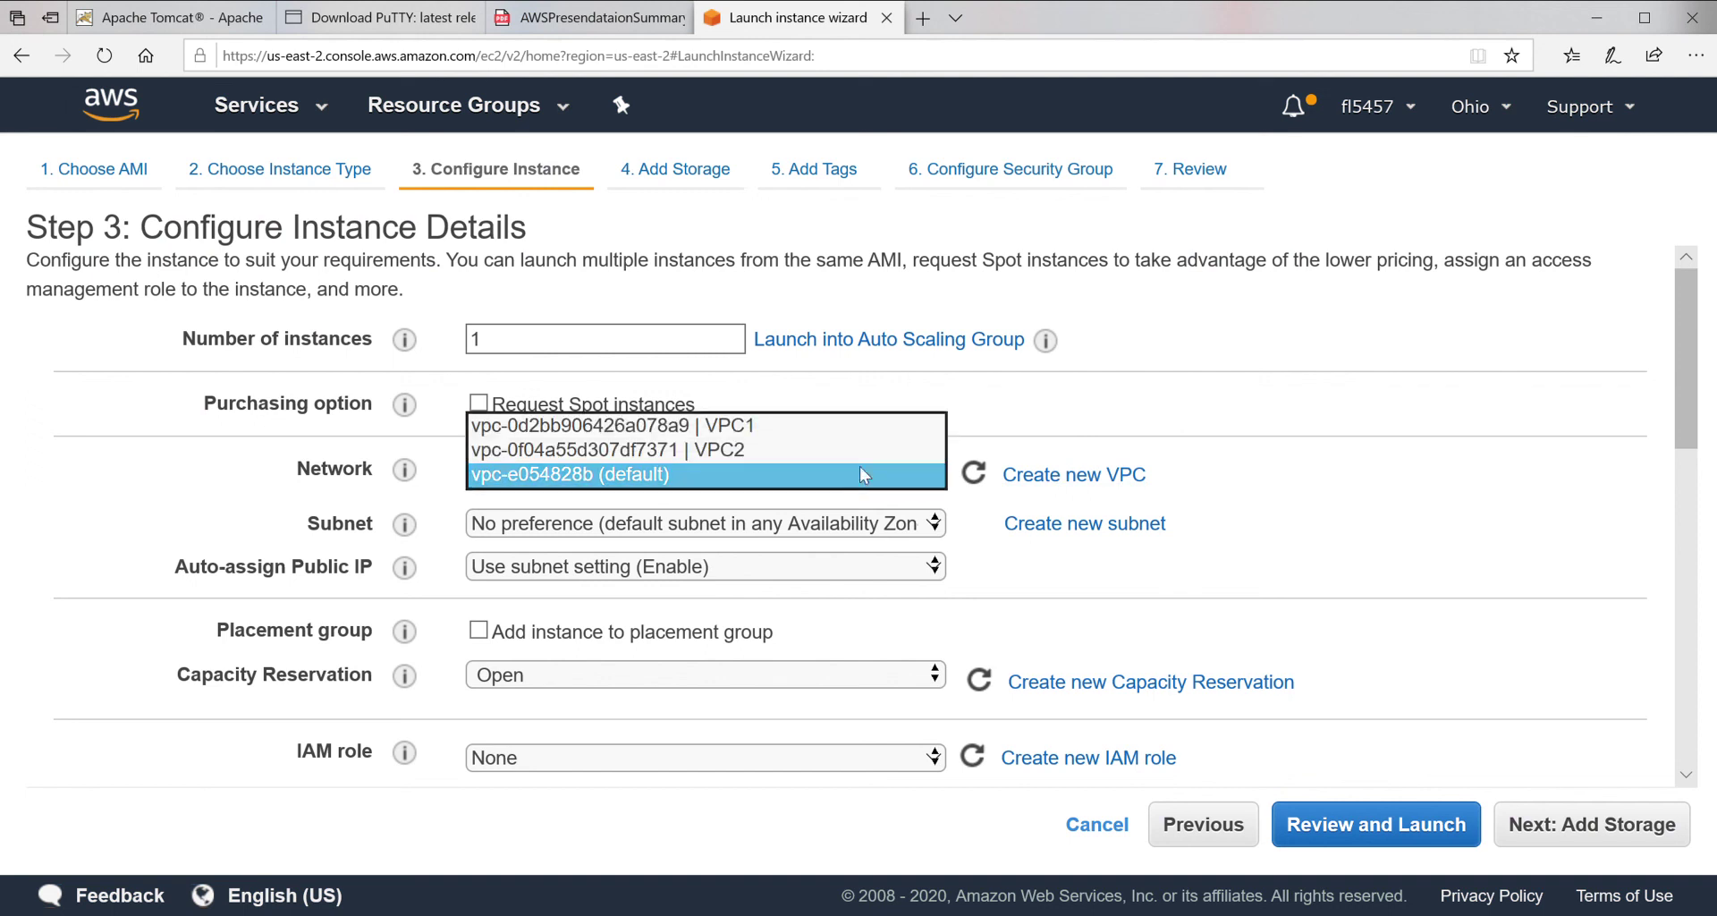
pyautogui.click(732, 451)
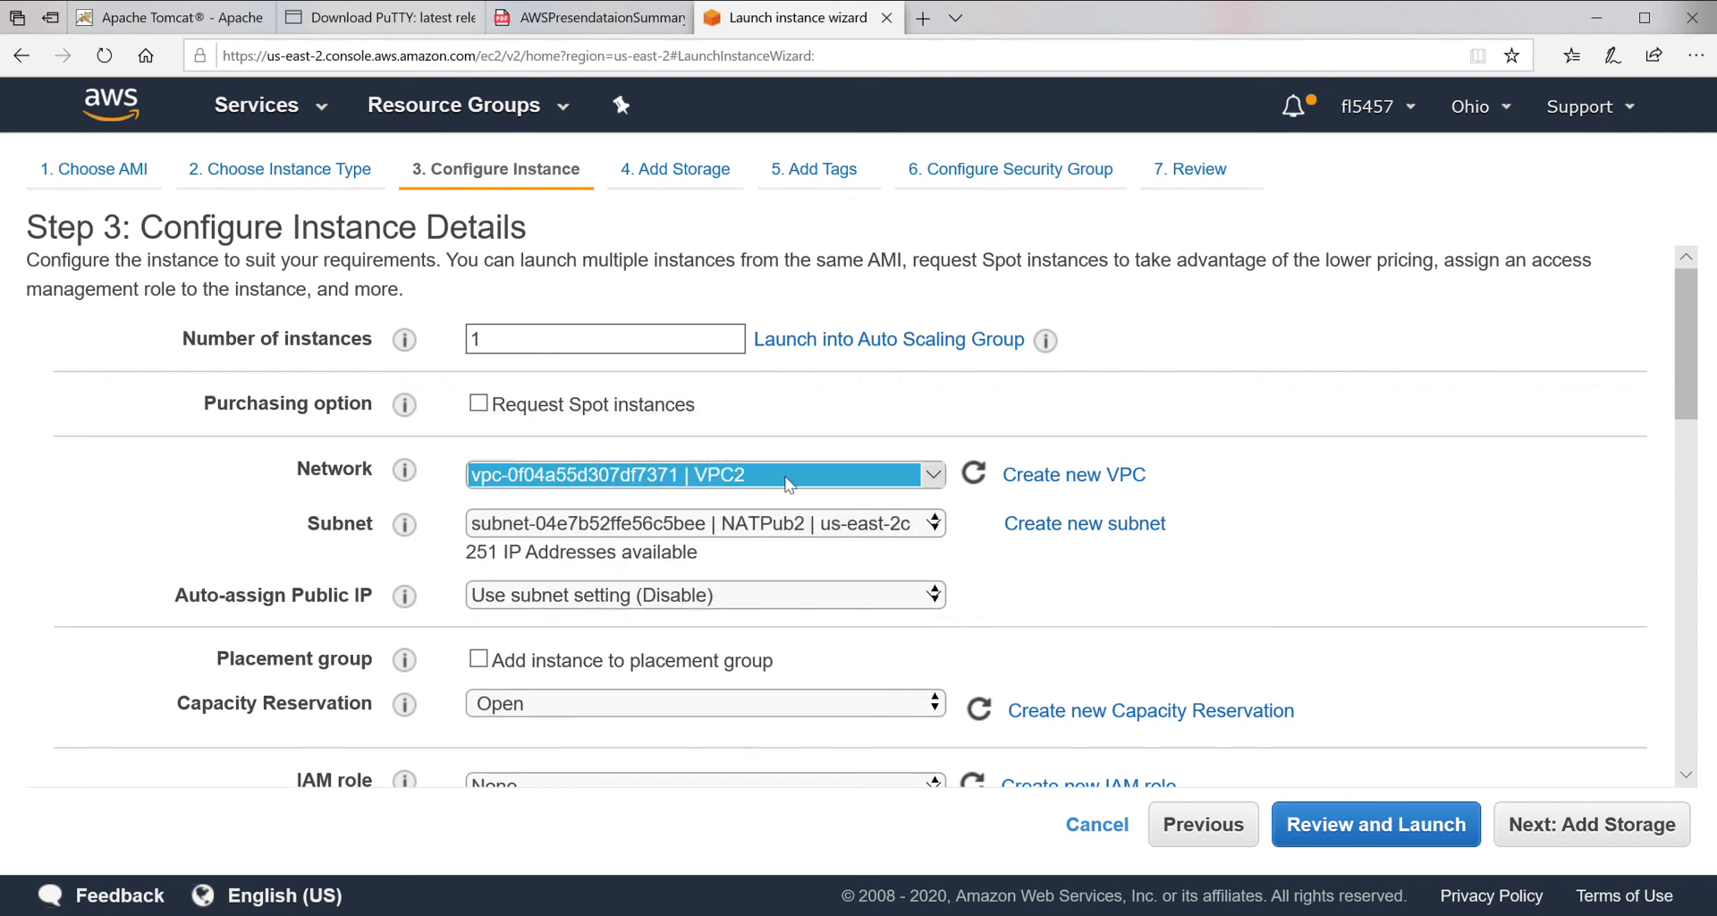
pyautogui.click(934, 530)
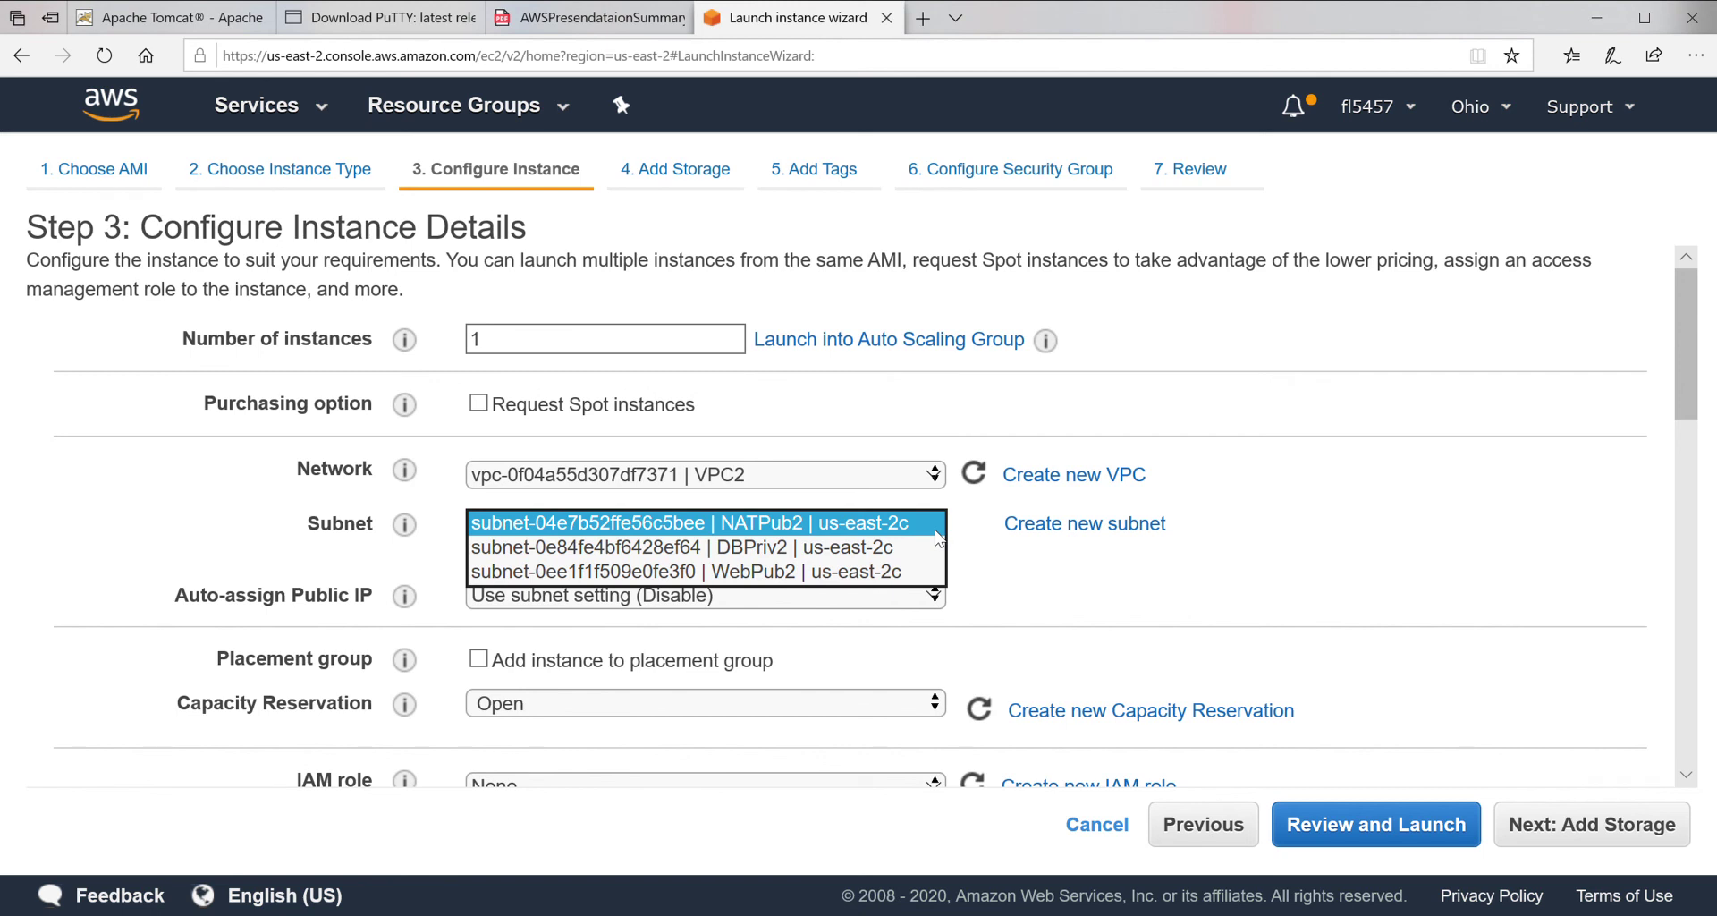
pyautogui.click(810, 547)
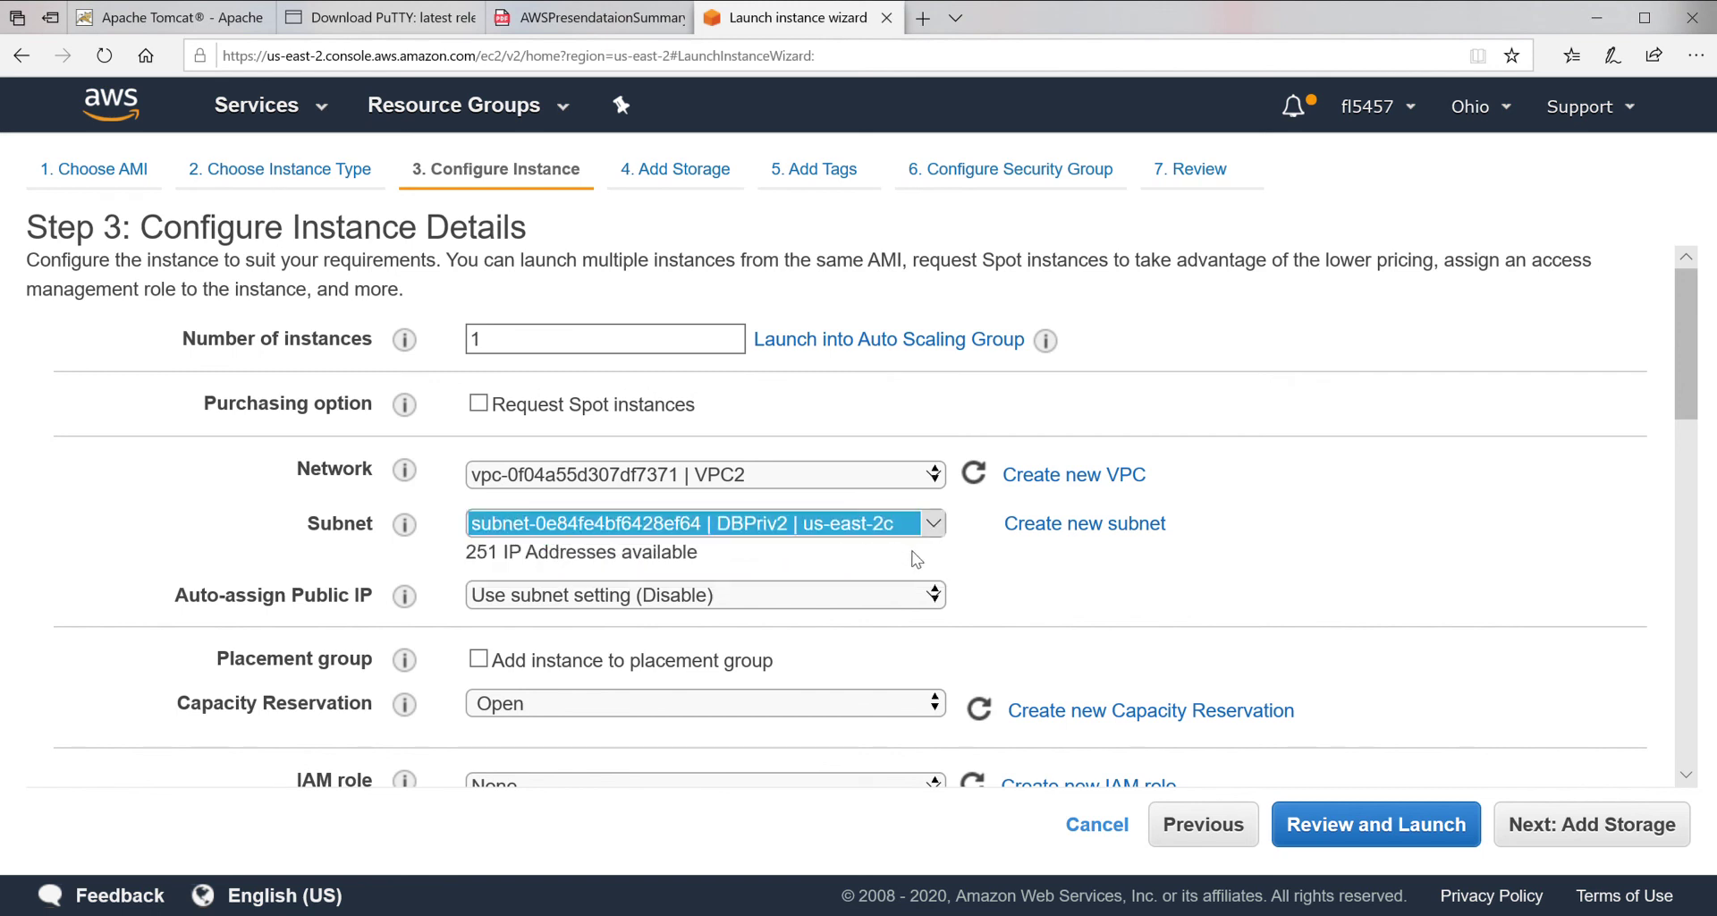
pyautogui.click(932, 601)
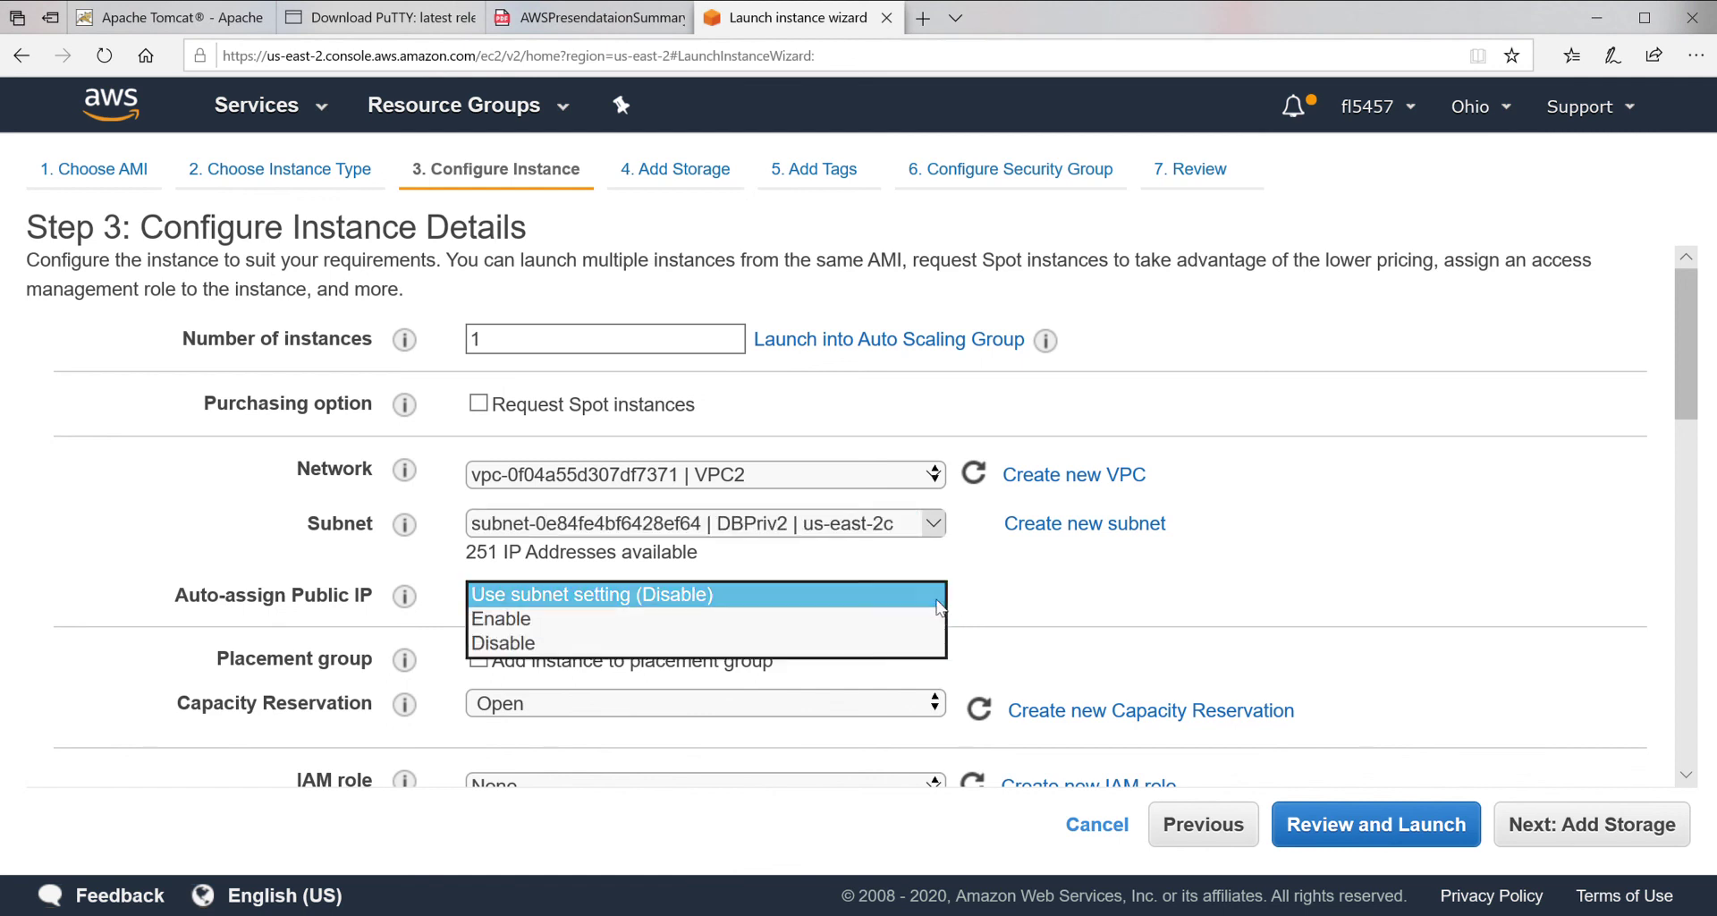
pyautogui.click(904, 648)
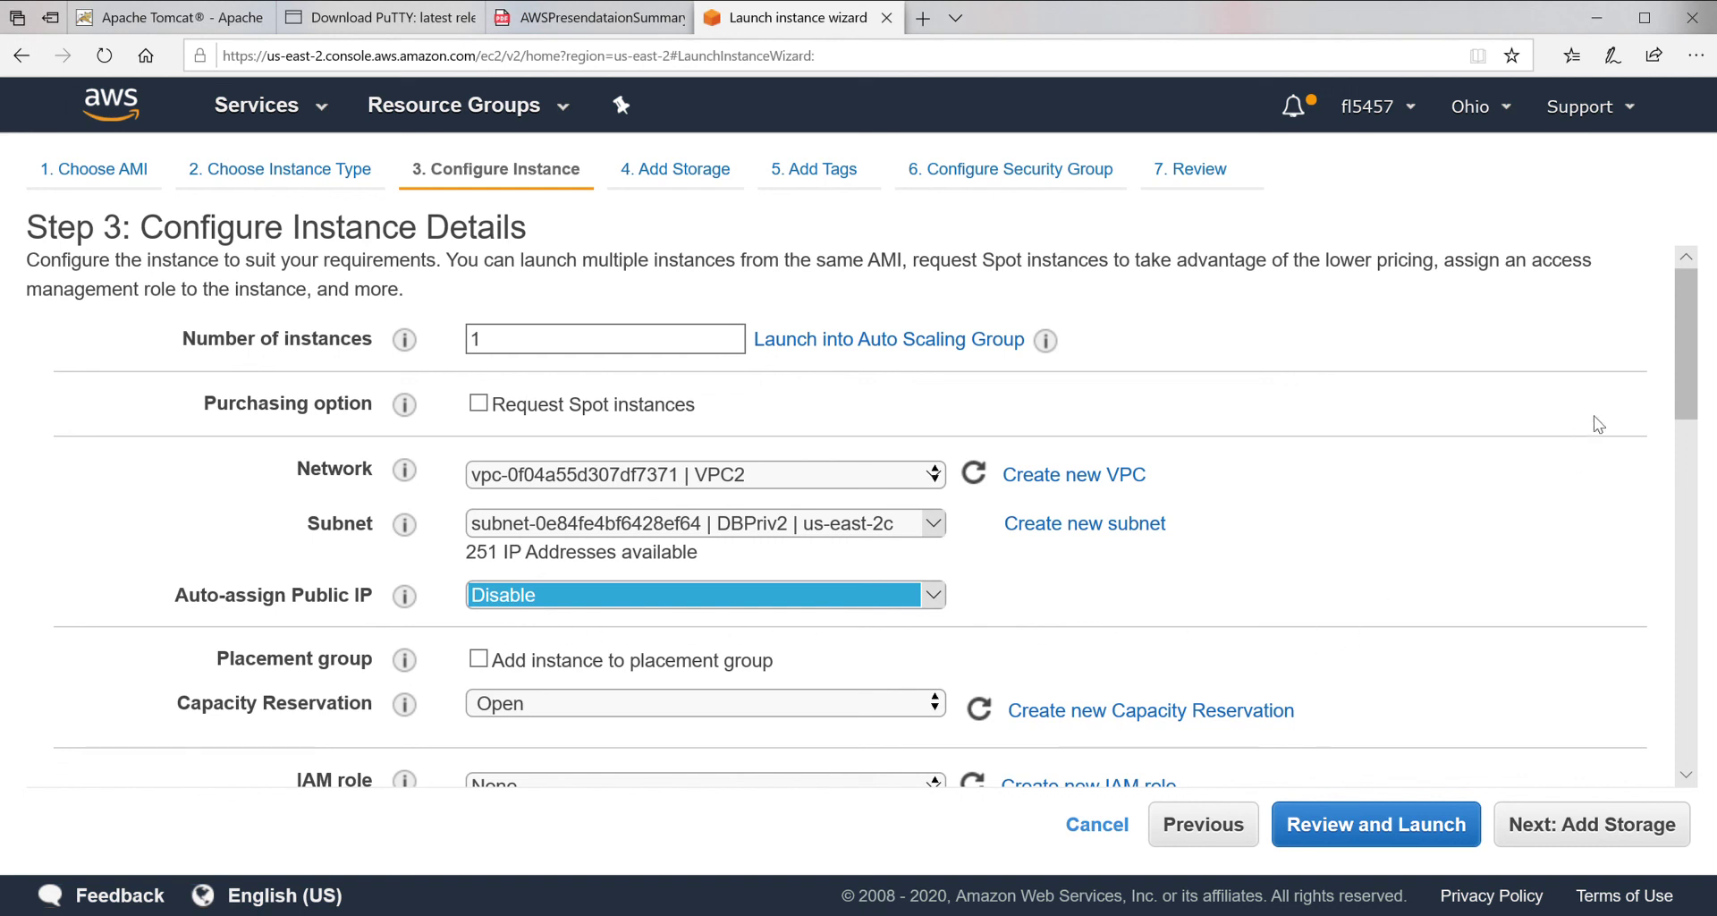
pyautogui.moveTo(1685, 341)
pyautogui.mouseDown()
pyautogui.moveTo(1685, 379)
pyautogui.moveTo(1679, 361)
pyautogui.mouseUp()
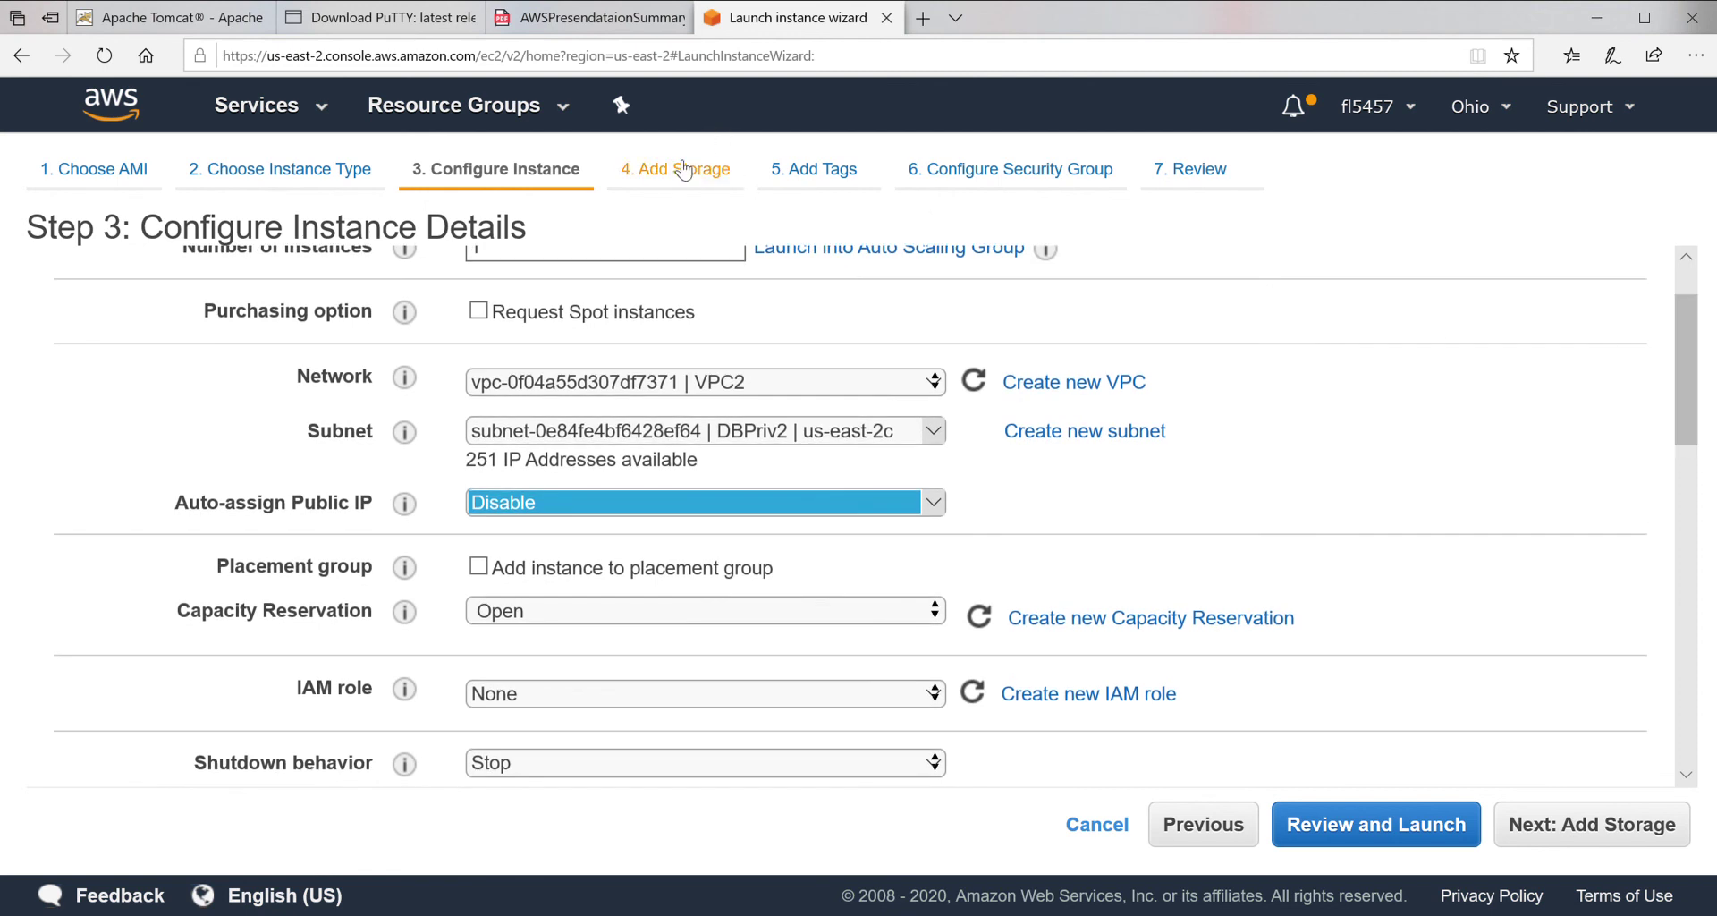
pyautogui.click(818, 171)
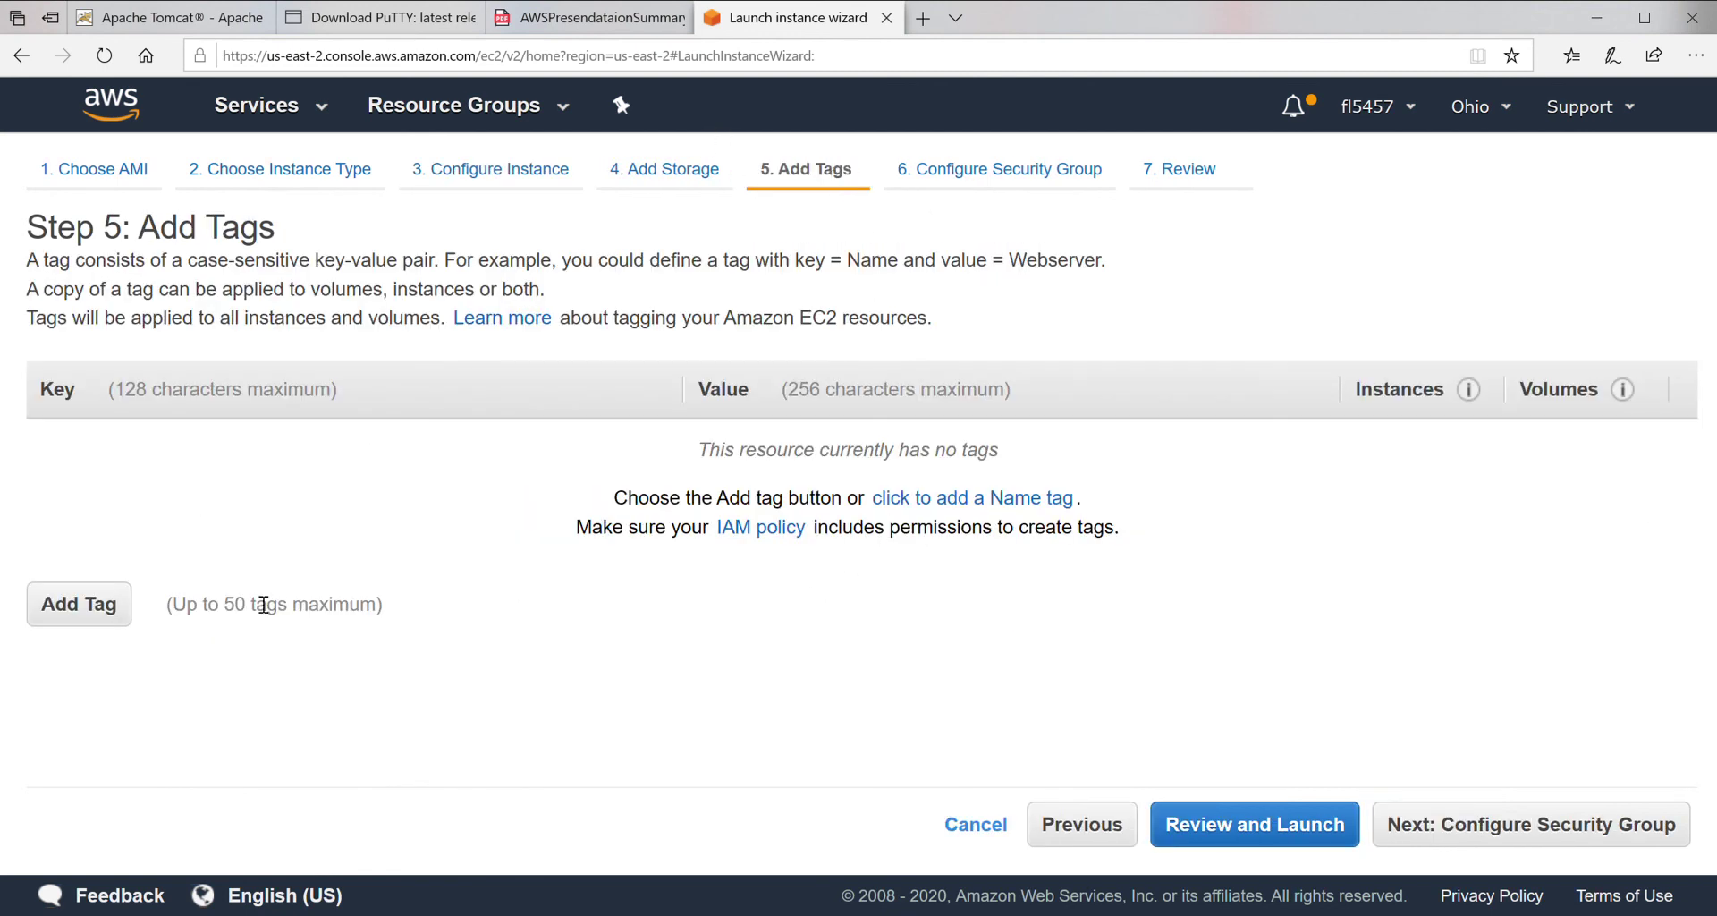
# Add a Name tag with the value DBEc2VPC2 to the instance and continue to the security group configuration.
pyautogui.click(71, 608)
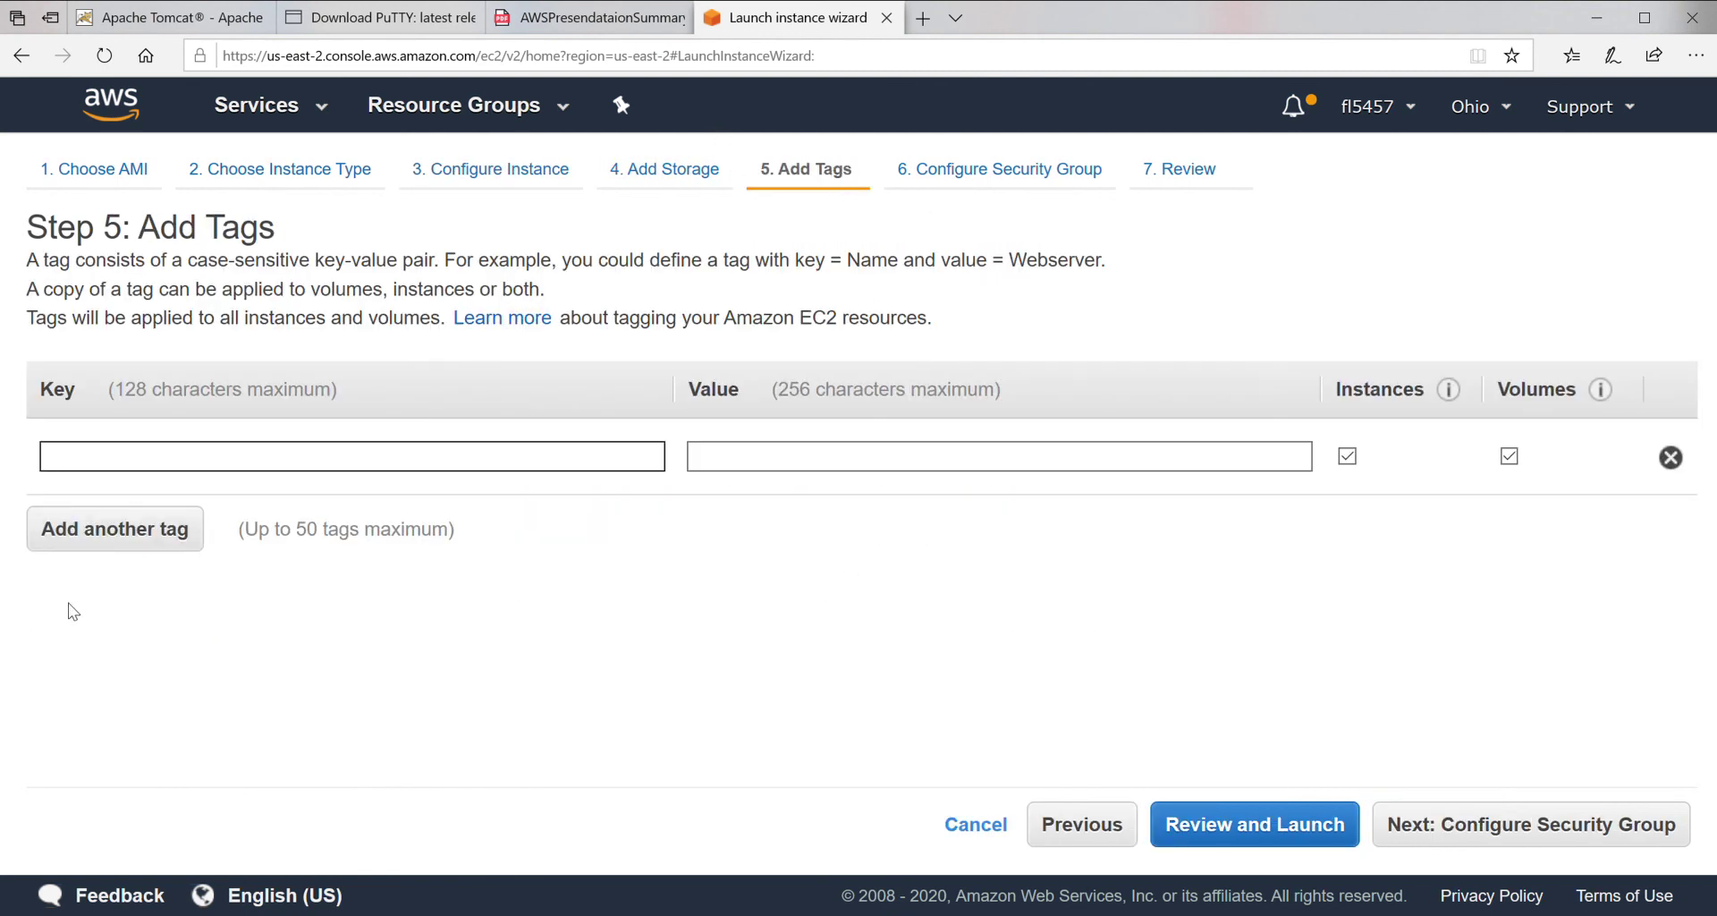
pyautogui.write('N')
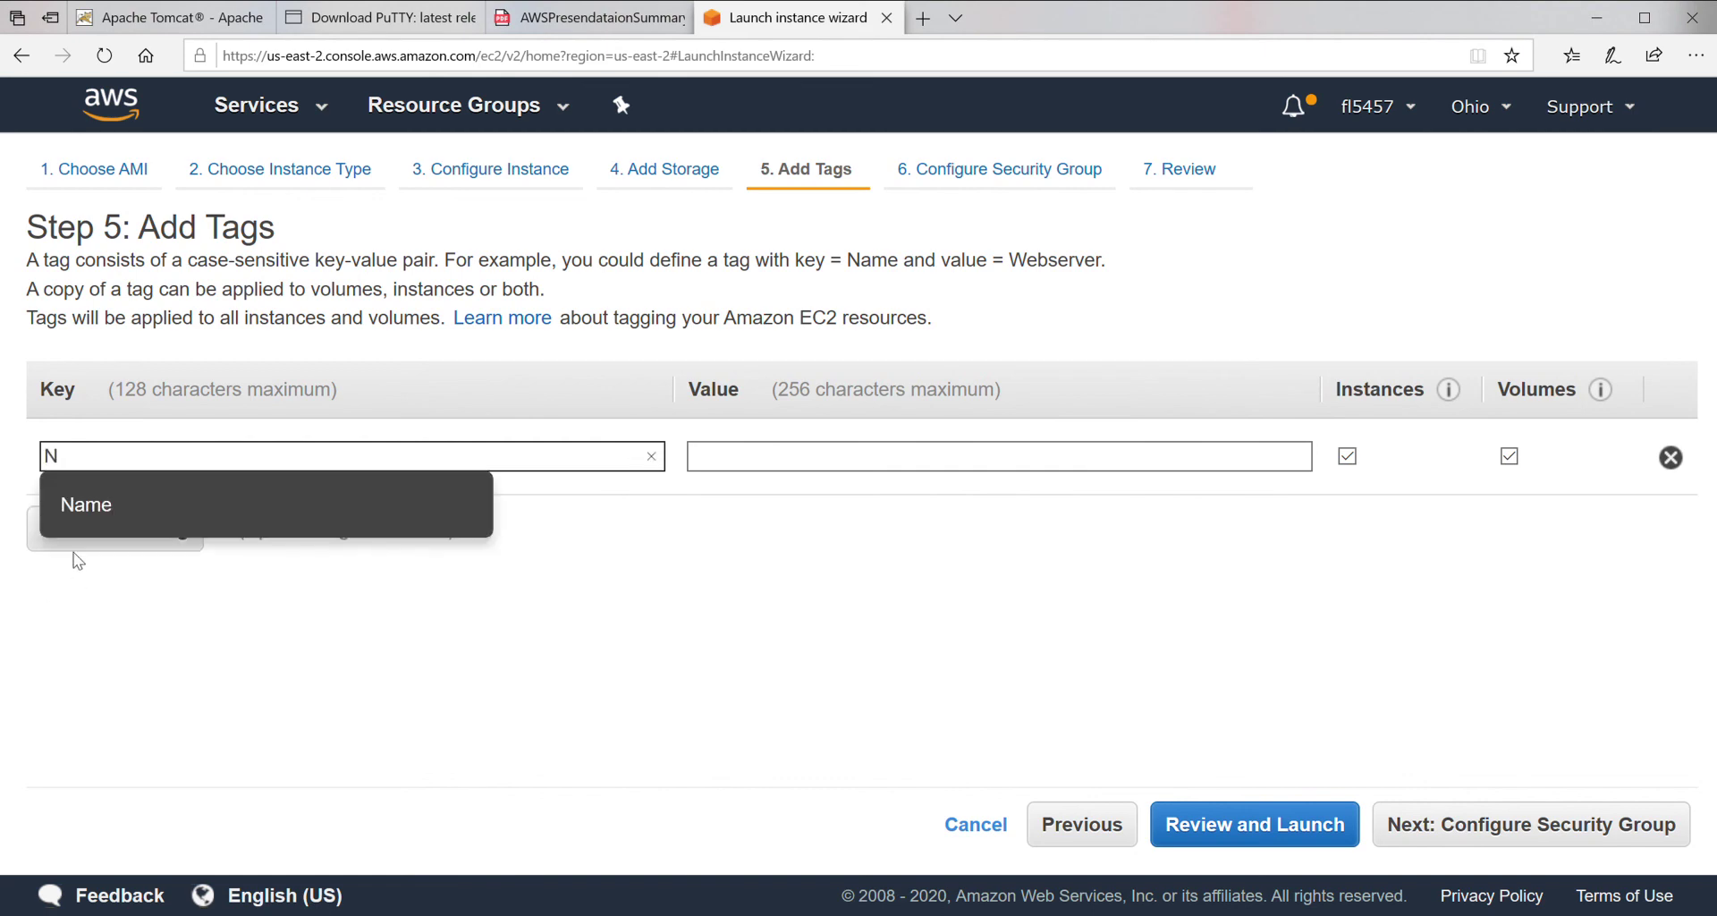
pyautogui.click(86, 504)
pyautogui.click(721, 464)
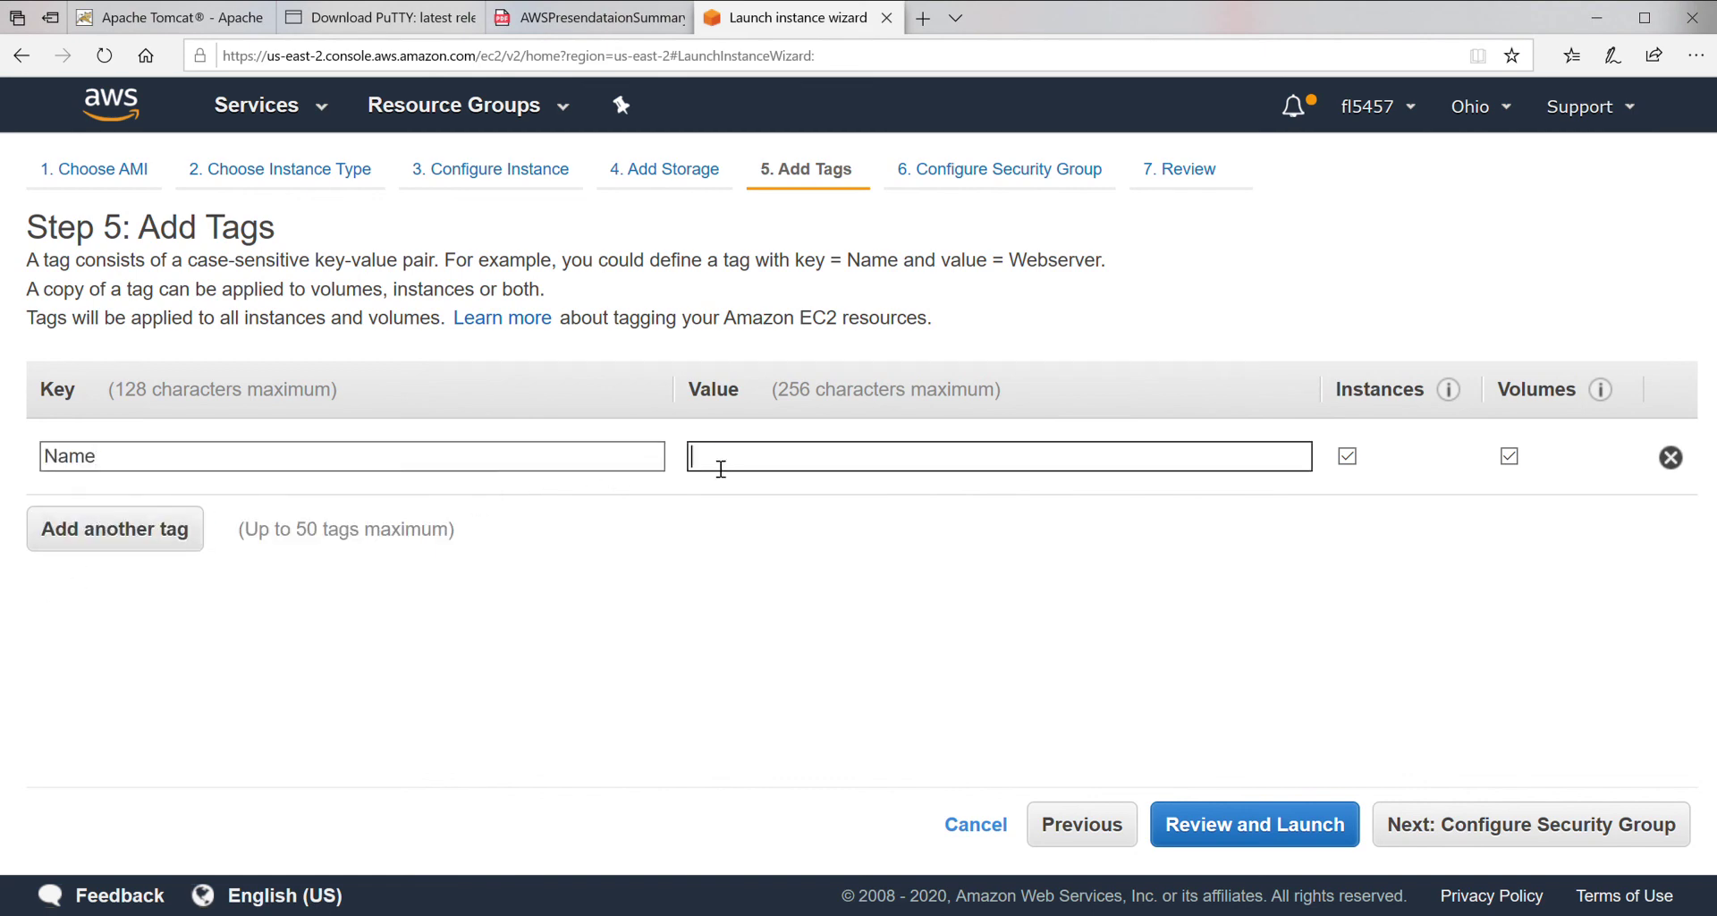
pyautogui.write('DB')
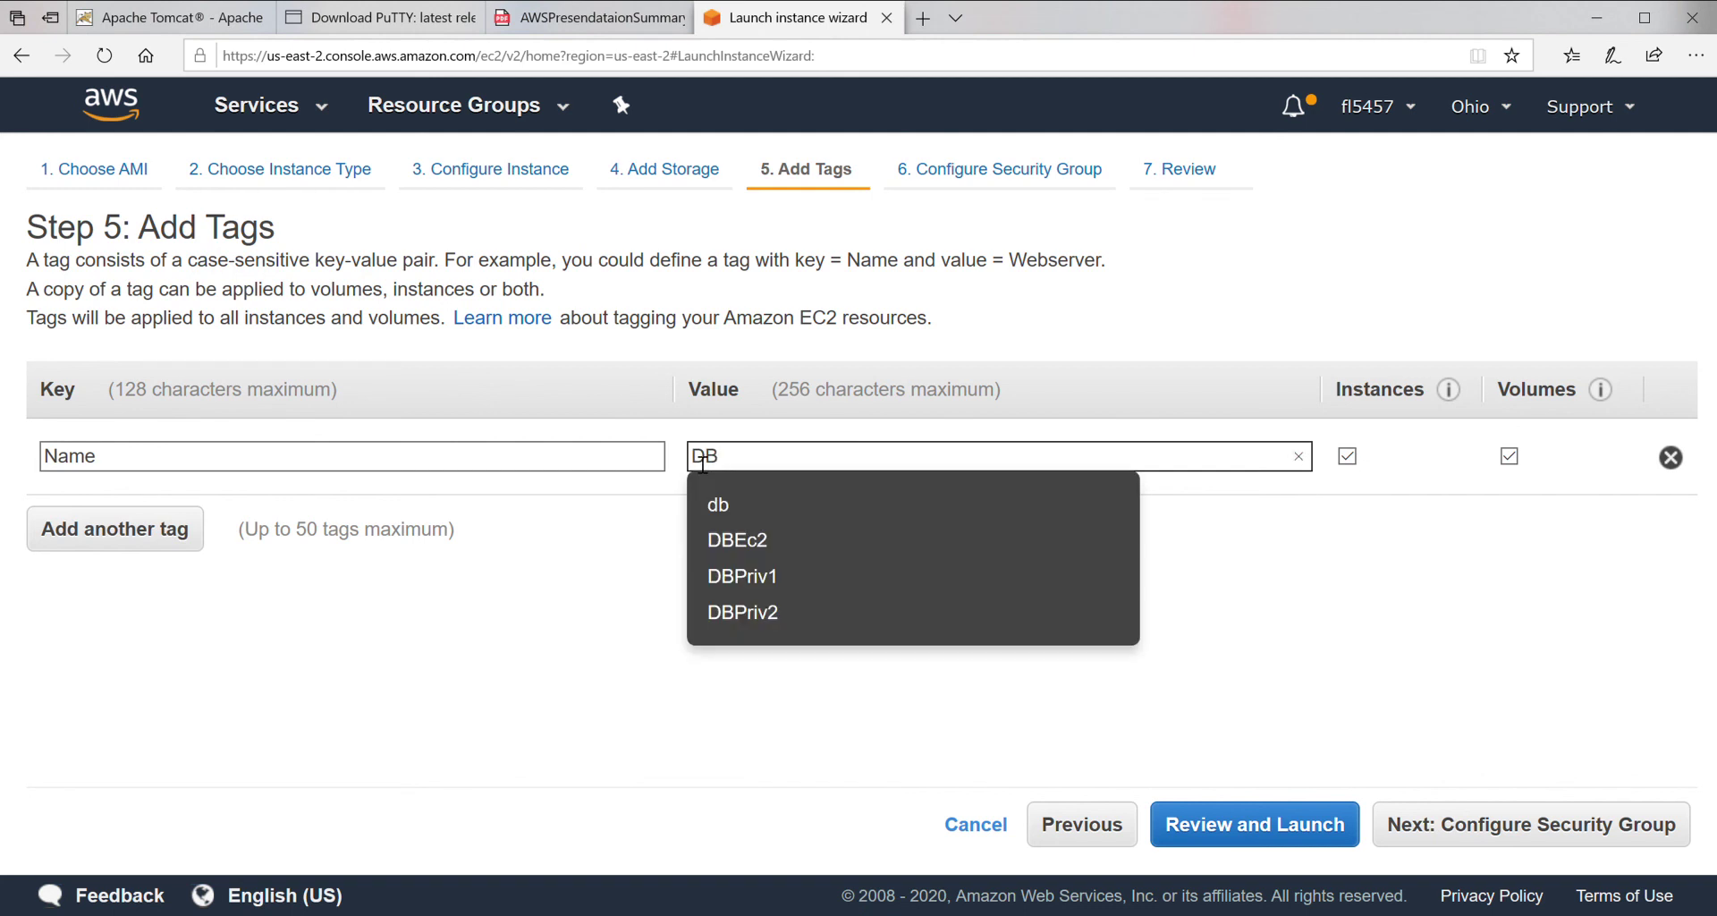
pyautogui.write('E')
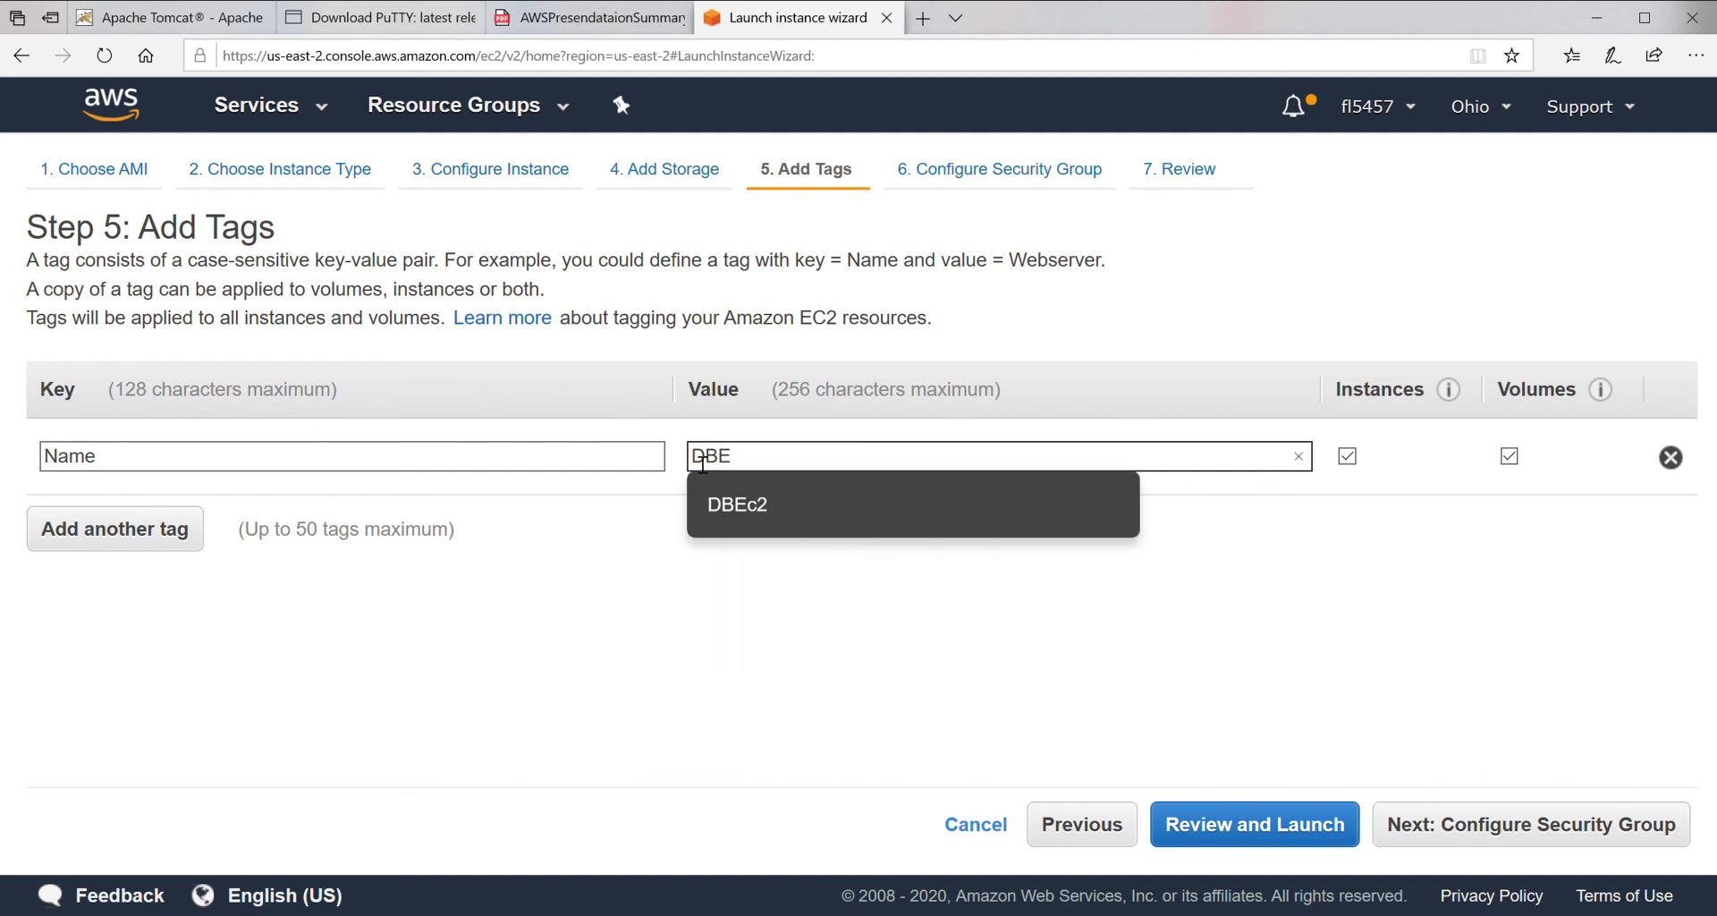
pyautogui.write('c2VPC2')
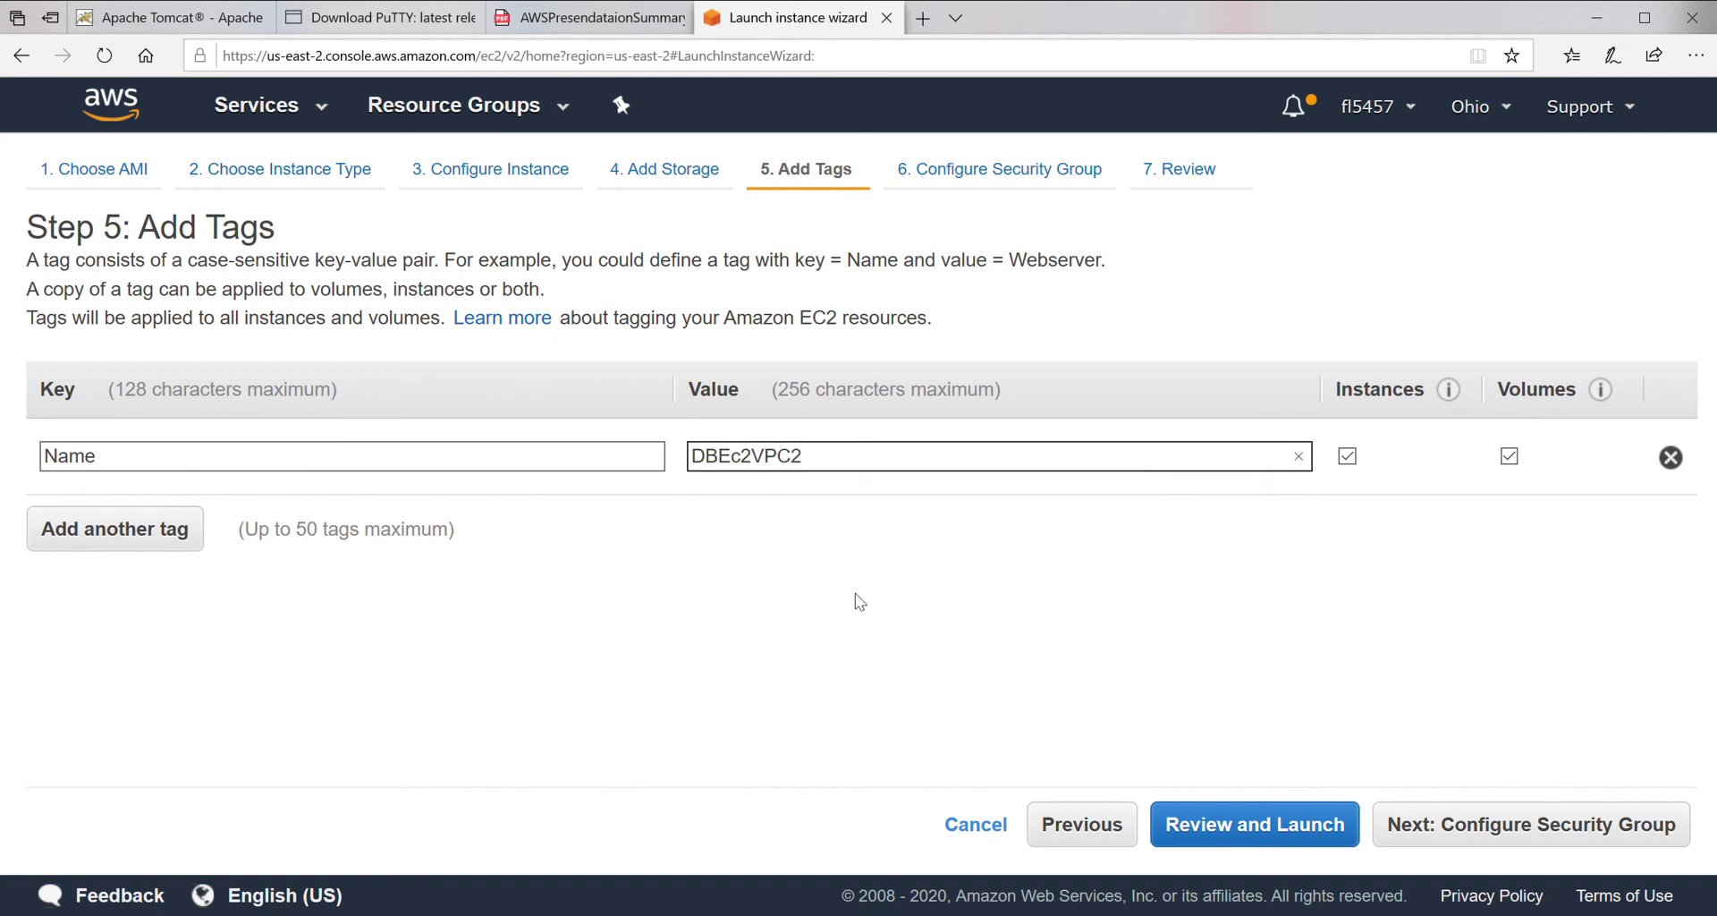
pyautogui.click(1490, 824)
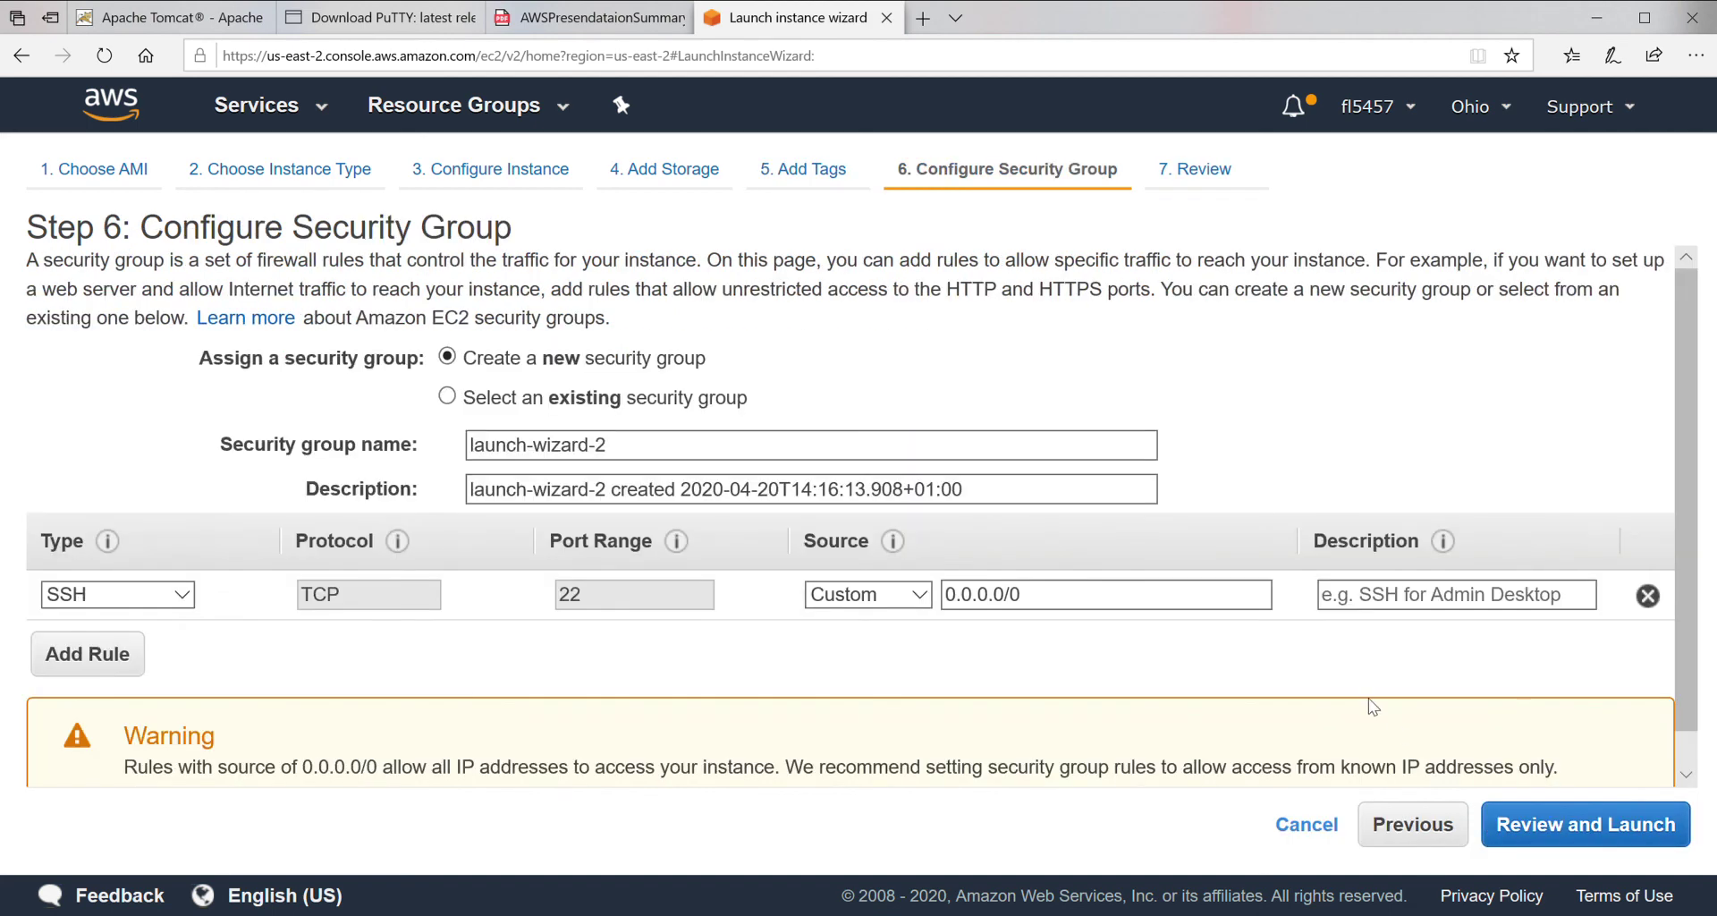
# Assign the existing security group DBSG2 to the instance and continue to the launch review.
pyautogui.click(447, 398)
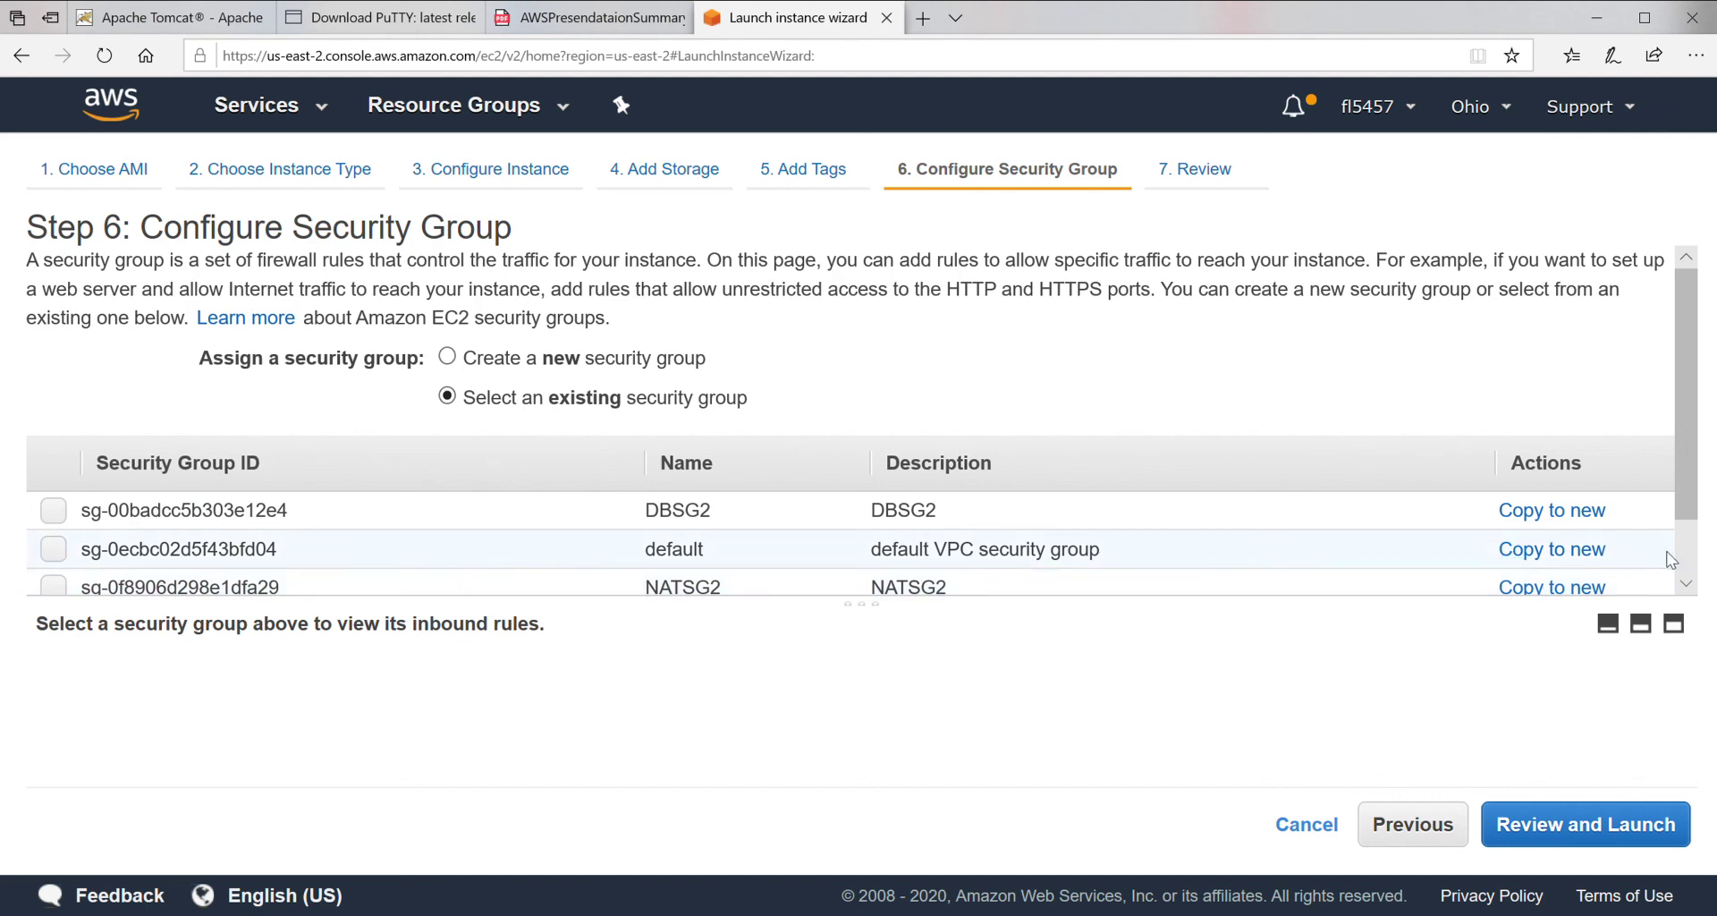
pyautogui.click(53, 509)
pyautogui.click(1650, 820)
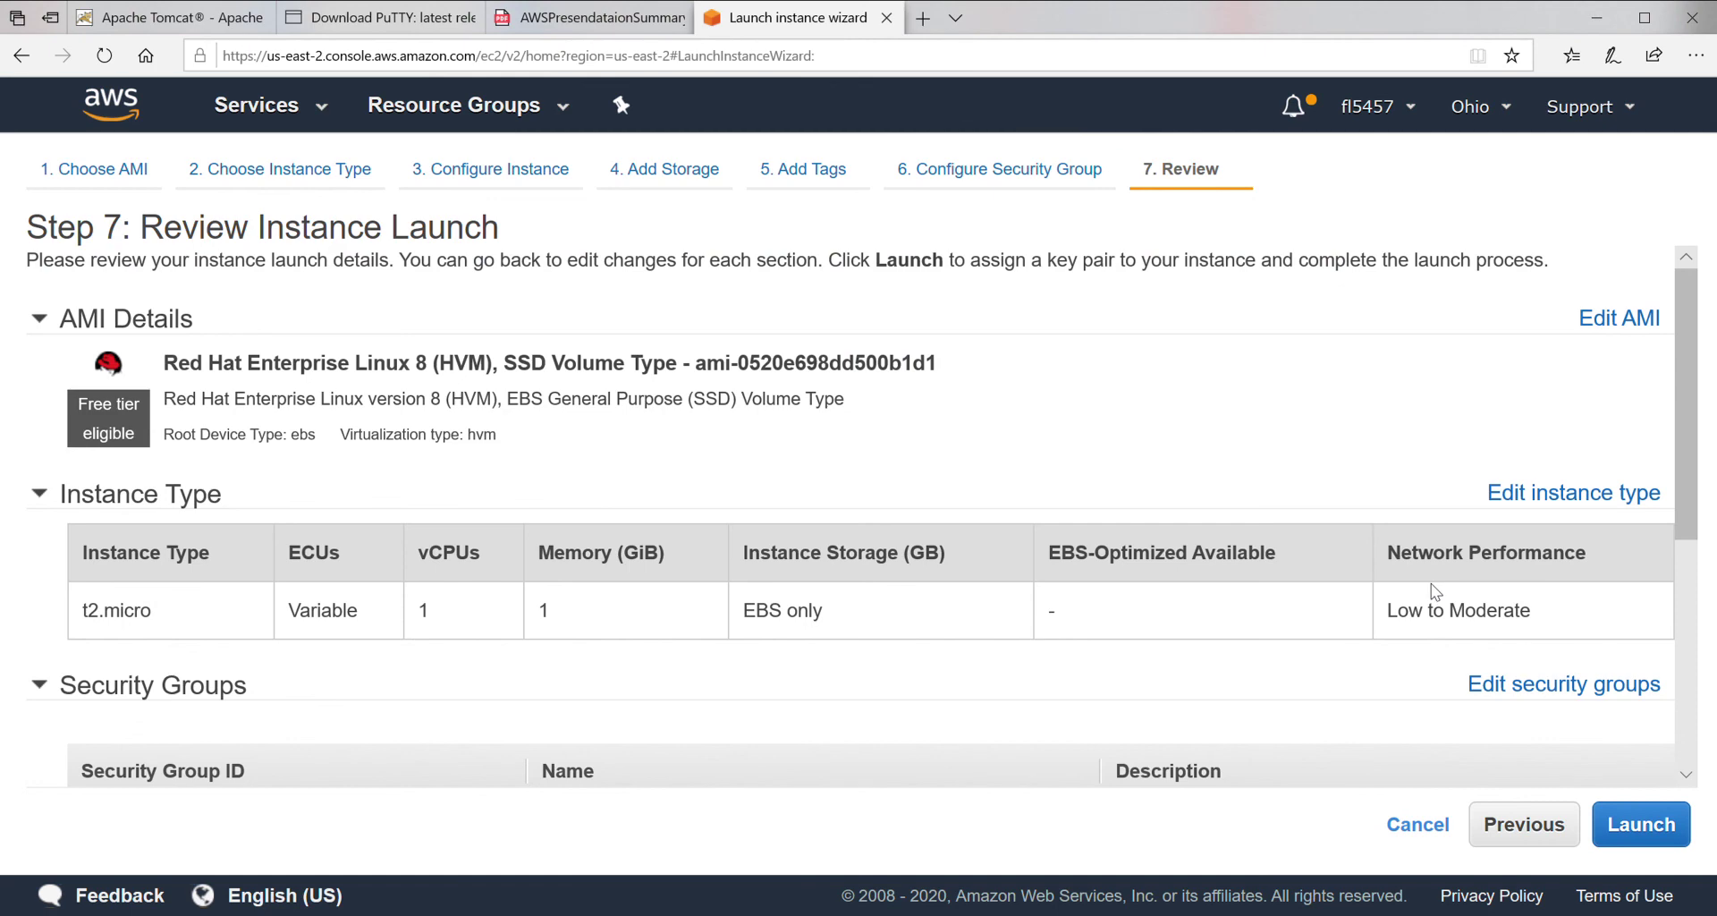
# Review the instance details and launch it with the existing key pair key2, acknowledging access to the private key file.
pyautogui.moveTo(1689, 477); pyautogui.dragTo(1688, 512)
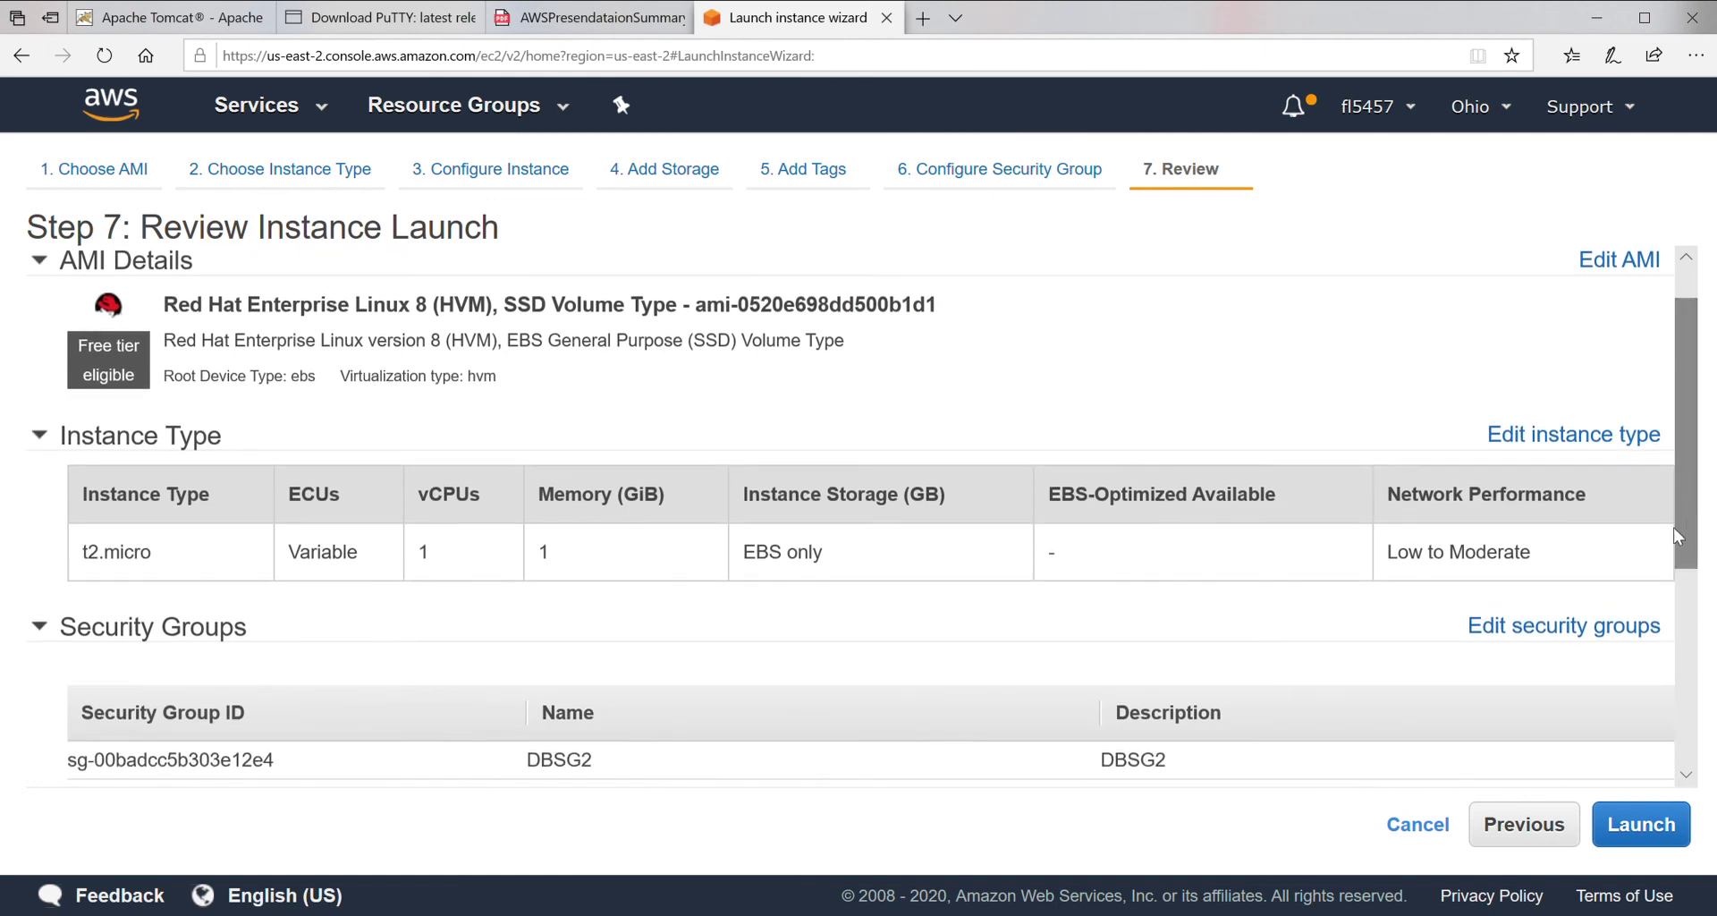
pyautogui.click(1646, 821)
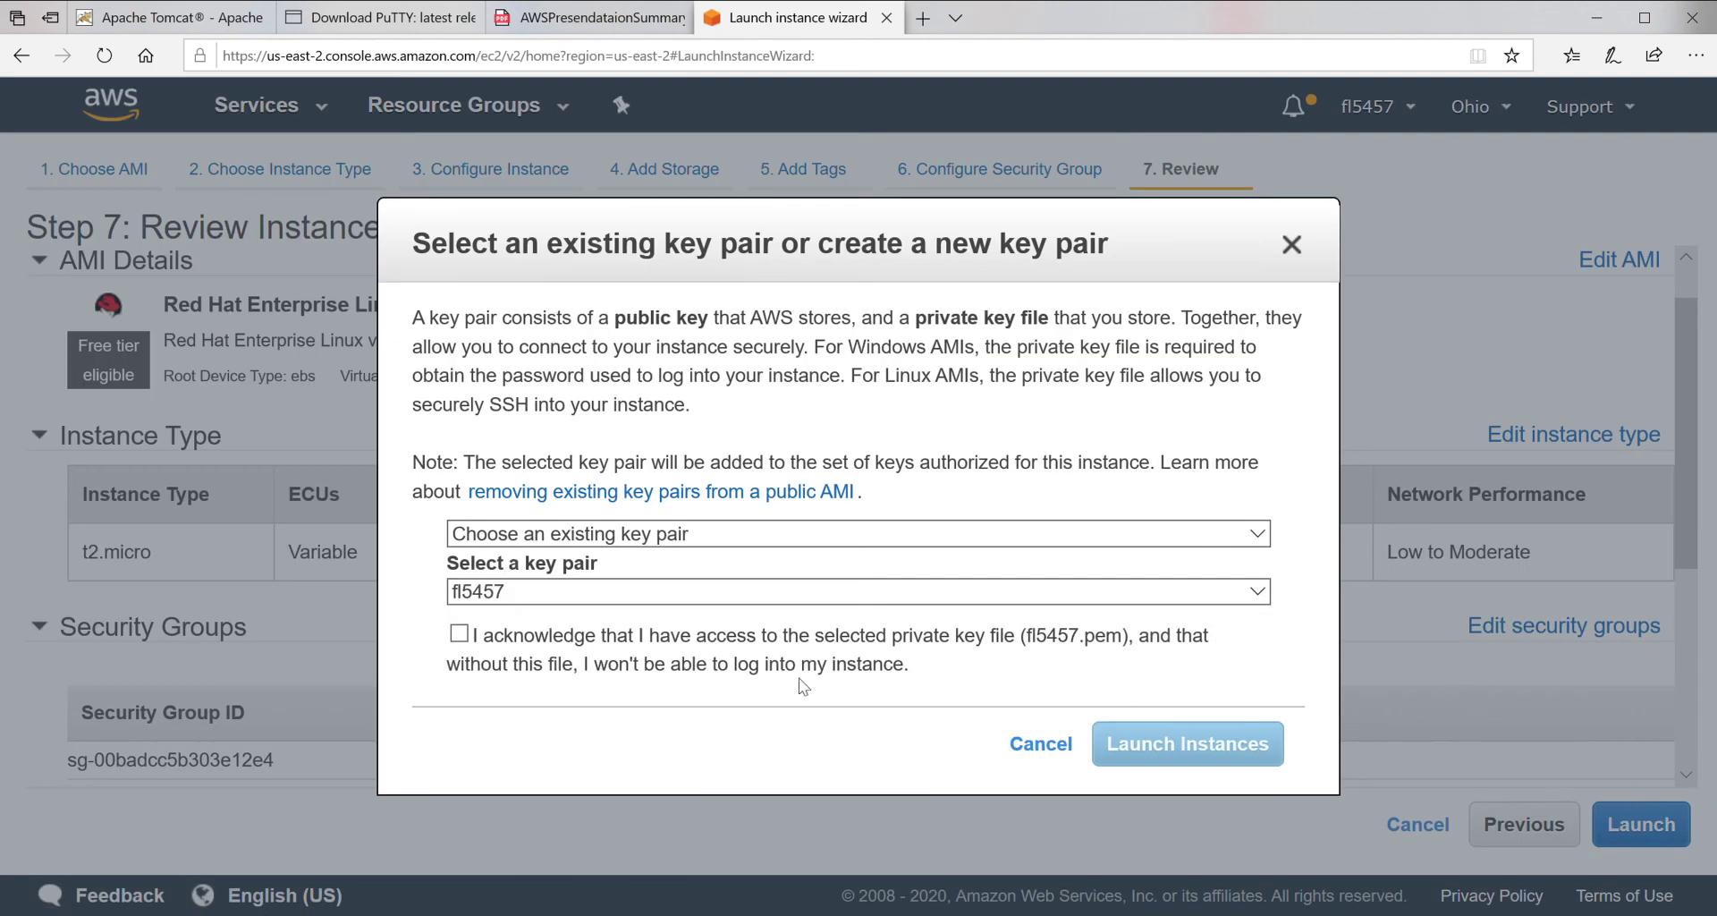
pyautogui.click(1258, 591)
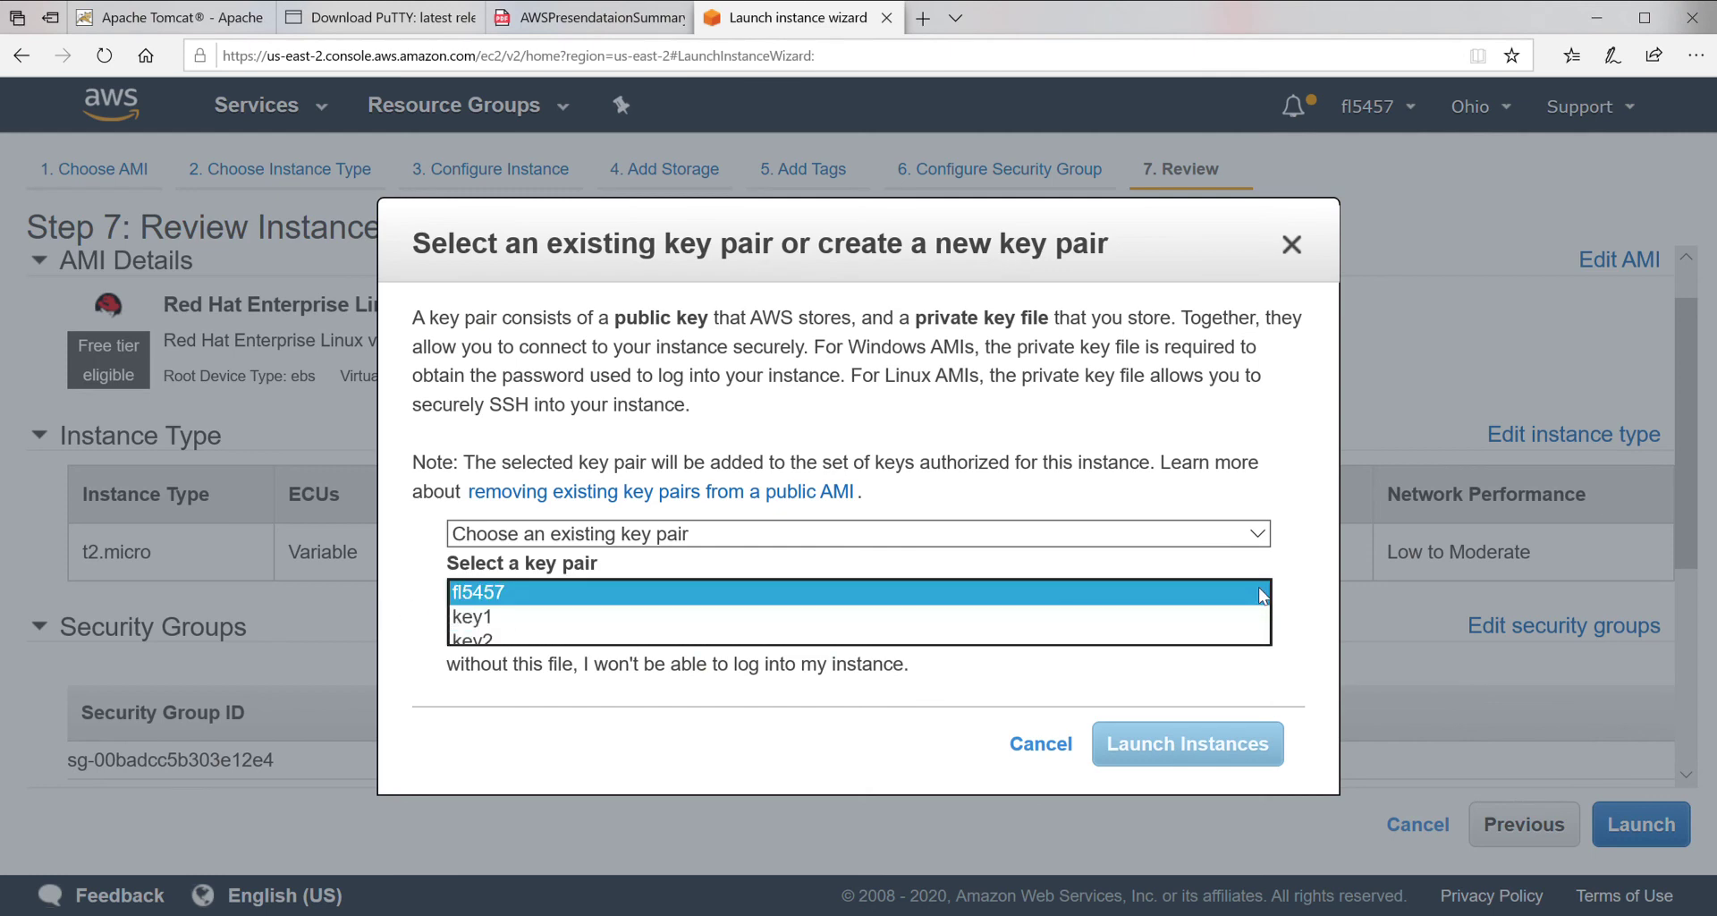
pyautogui.click(859, 645)
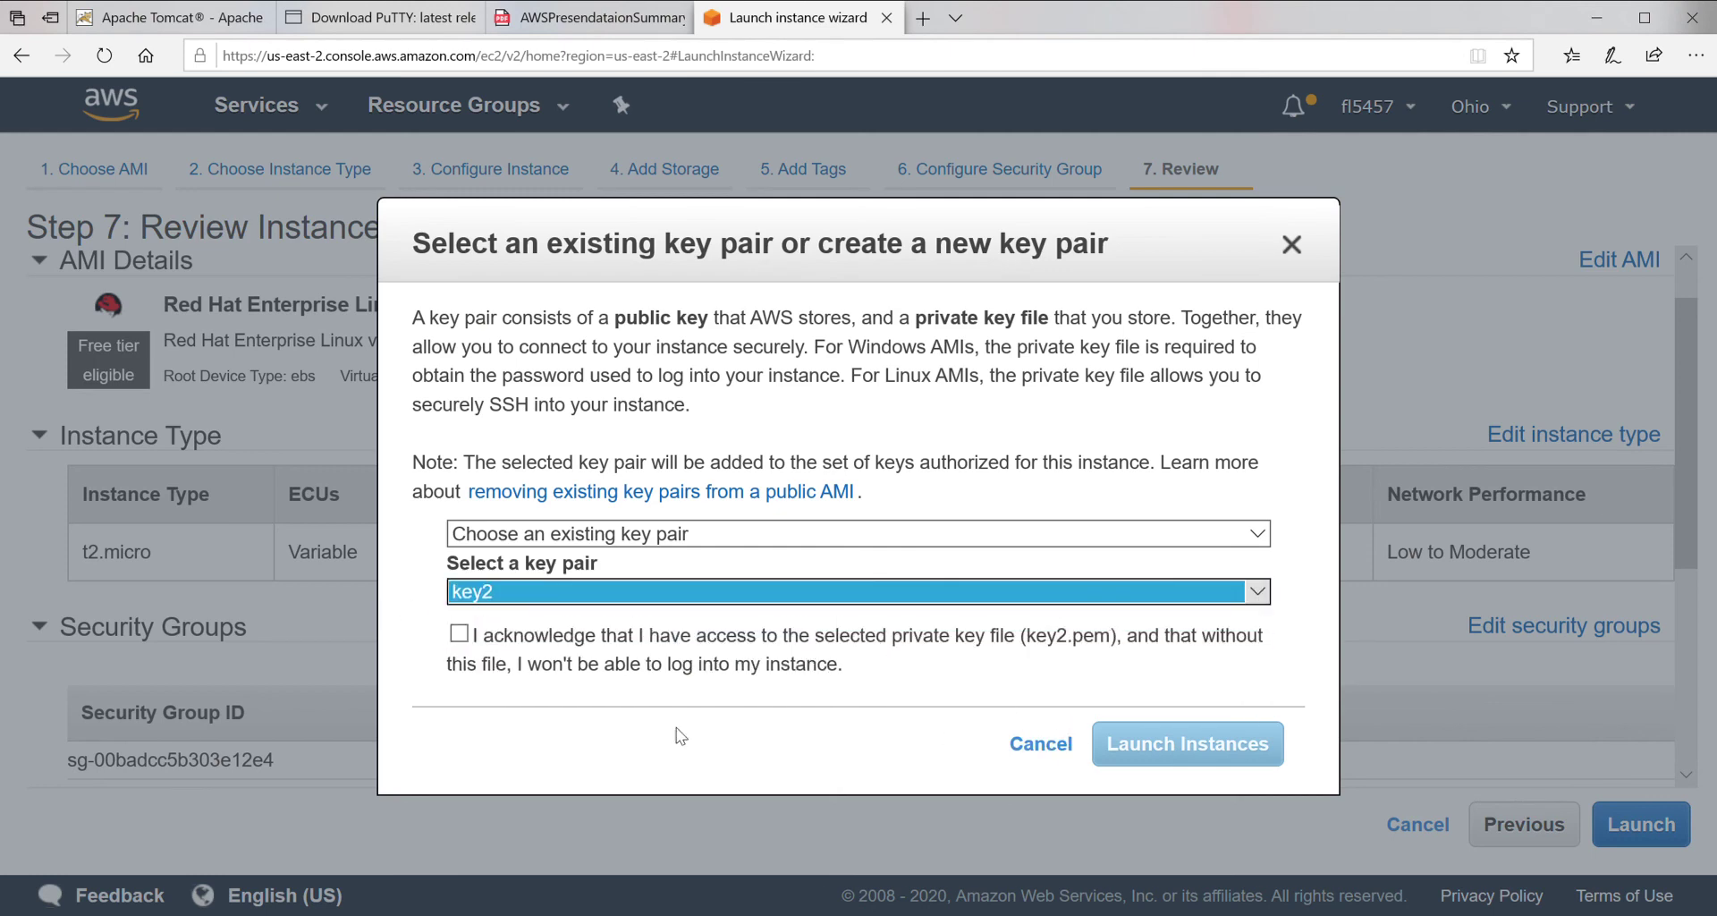
pyautogui.click(459, 633)
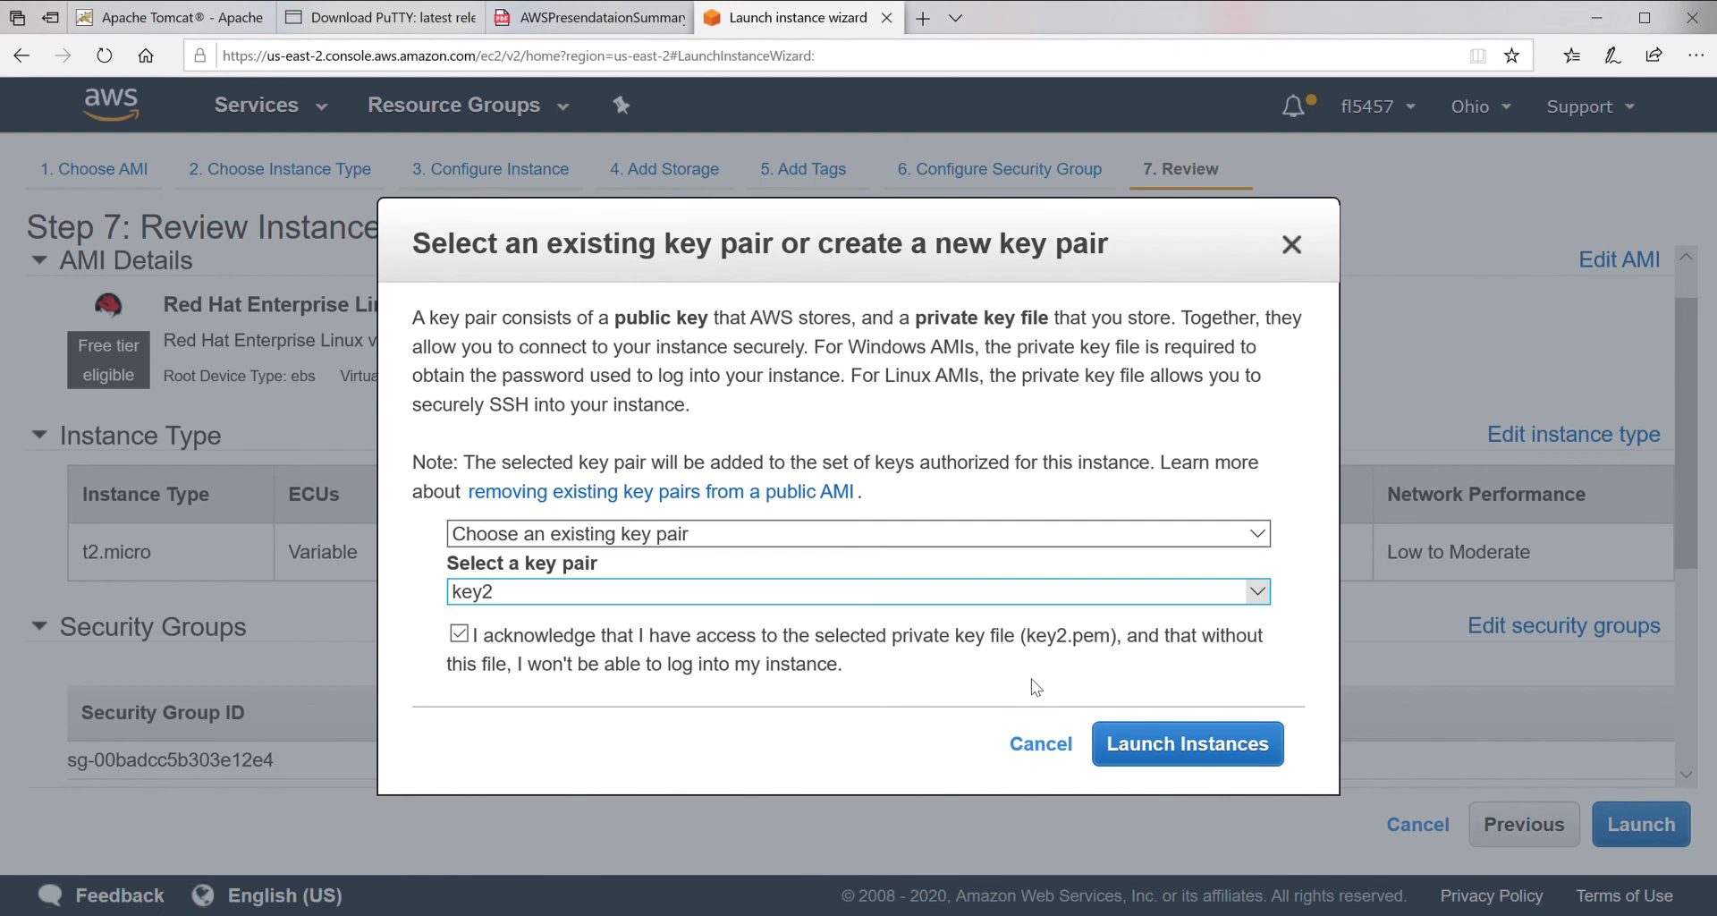
pyautogui.click(1194, 744)
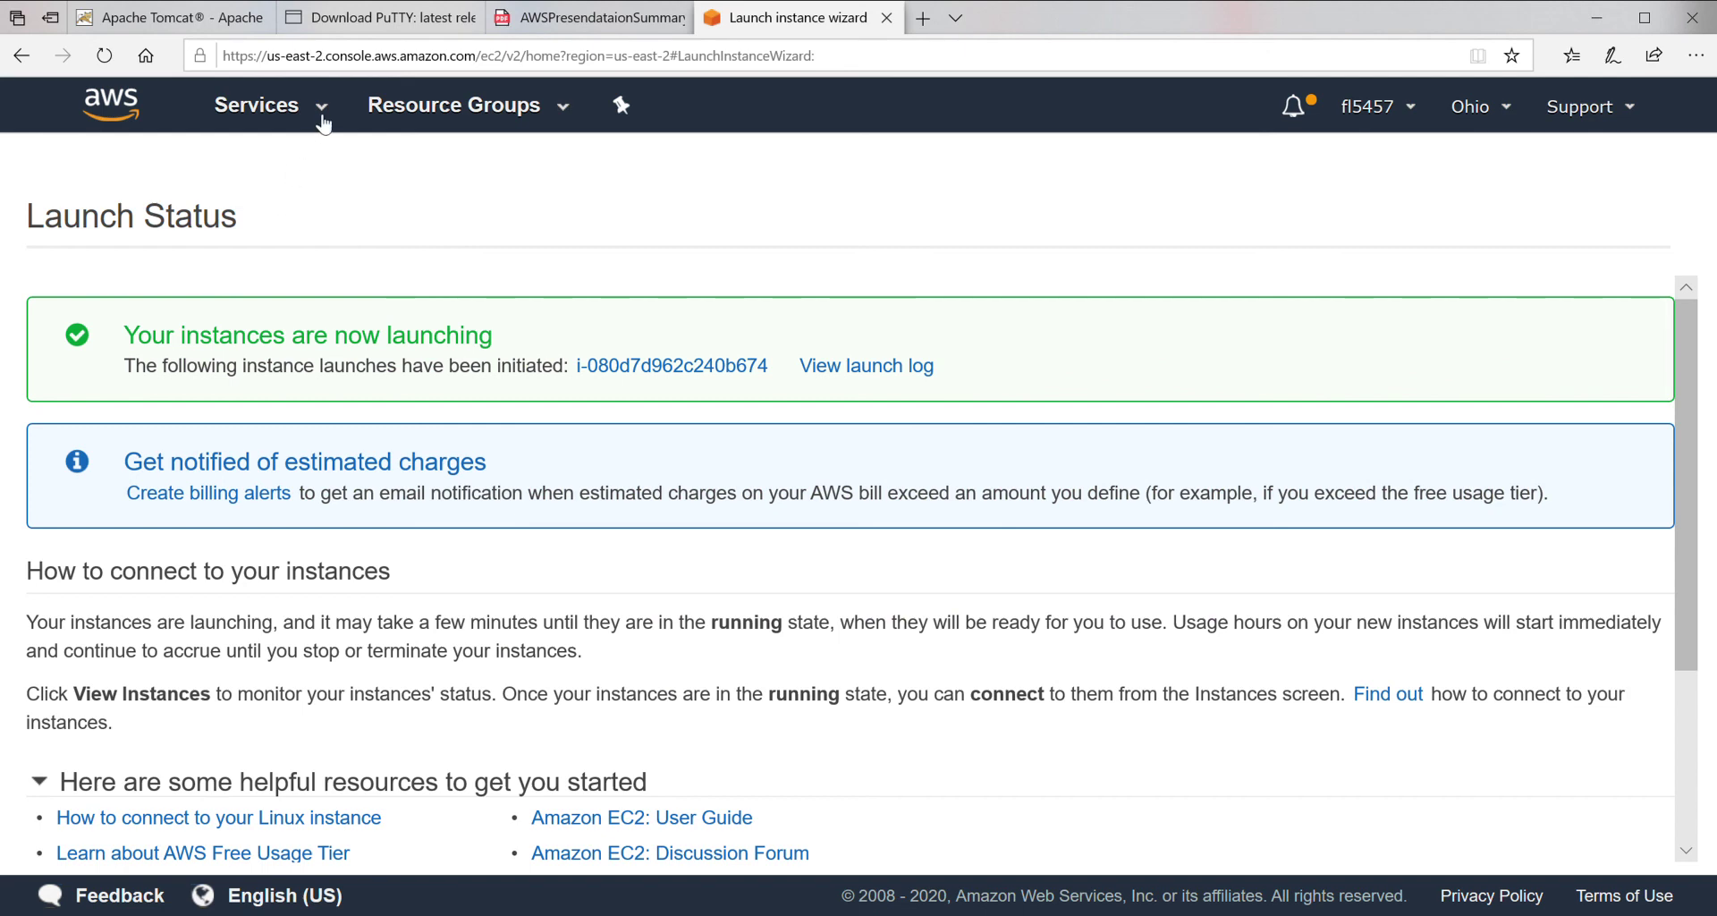
# Consult the NAT INSTANCE CREATE section in the AWSPresendataionSummary PDF and return to the AWS console.
pyautogui.click(577, 17)
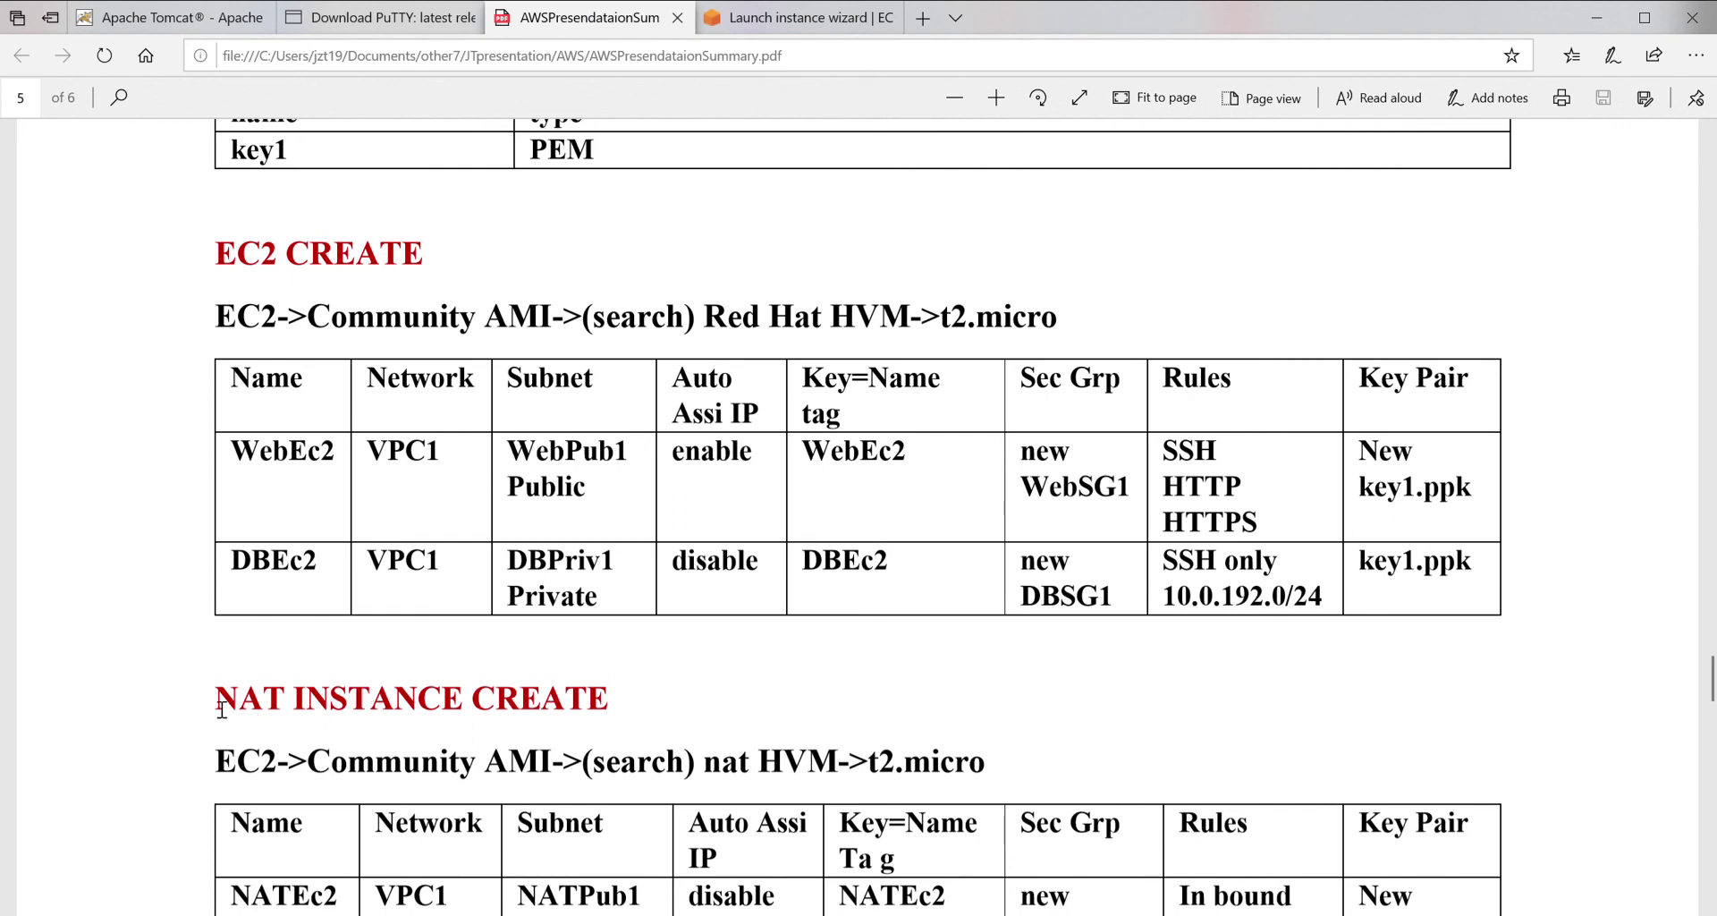
pyautogui.moveTo(247, 709); pyautogui.dragTo(301, 709)
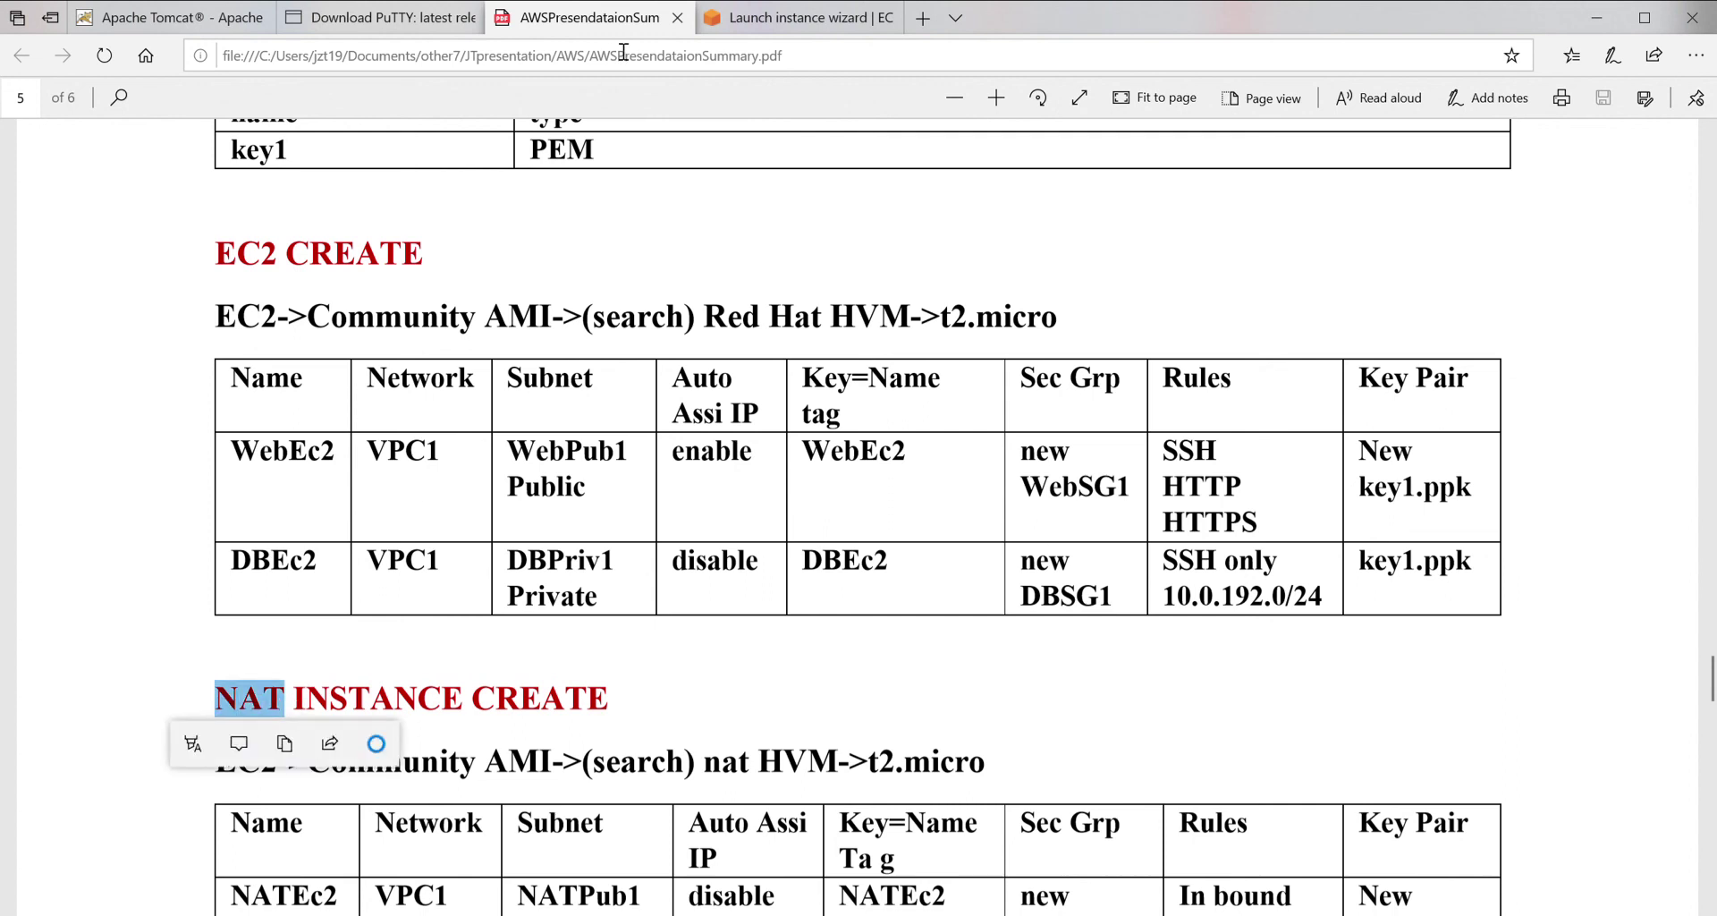
pyautogui.click(709, 20)
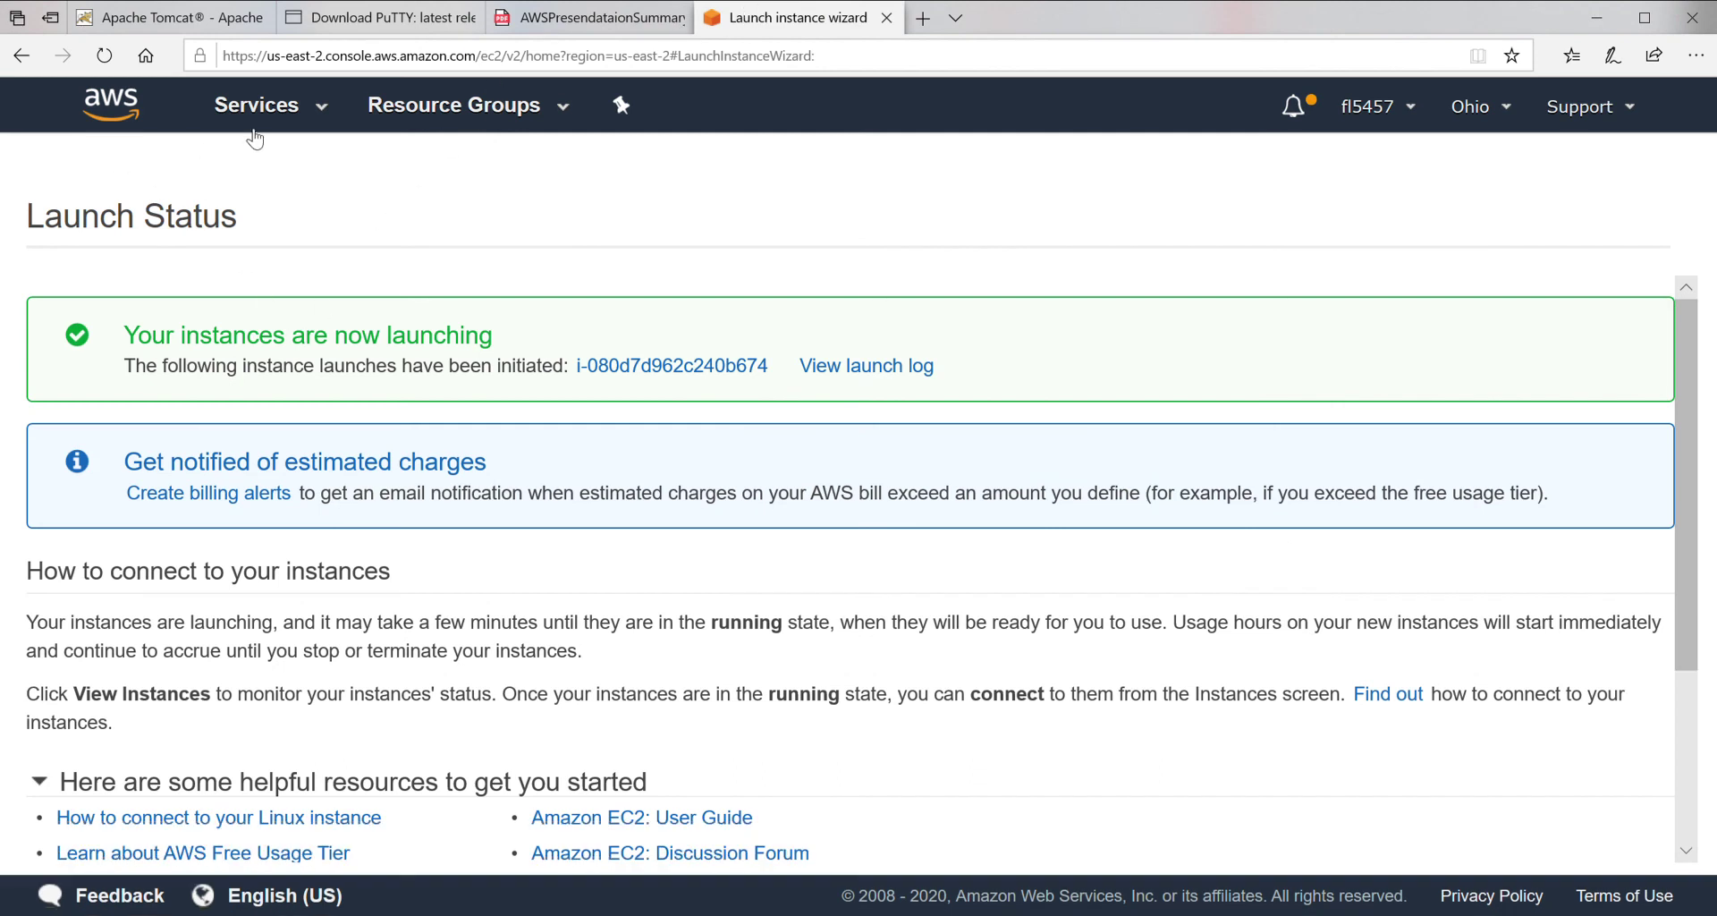
# Go to the EC2 service and open its instances list.
pyautogui.click(291, 112)
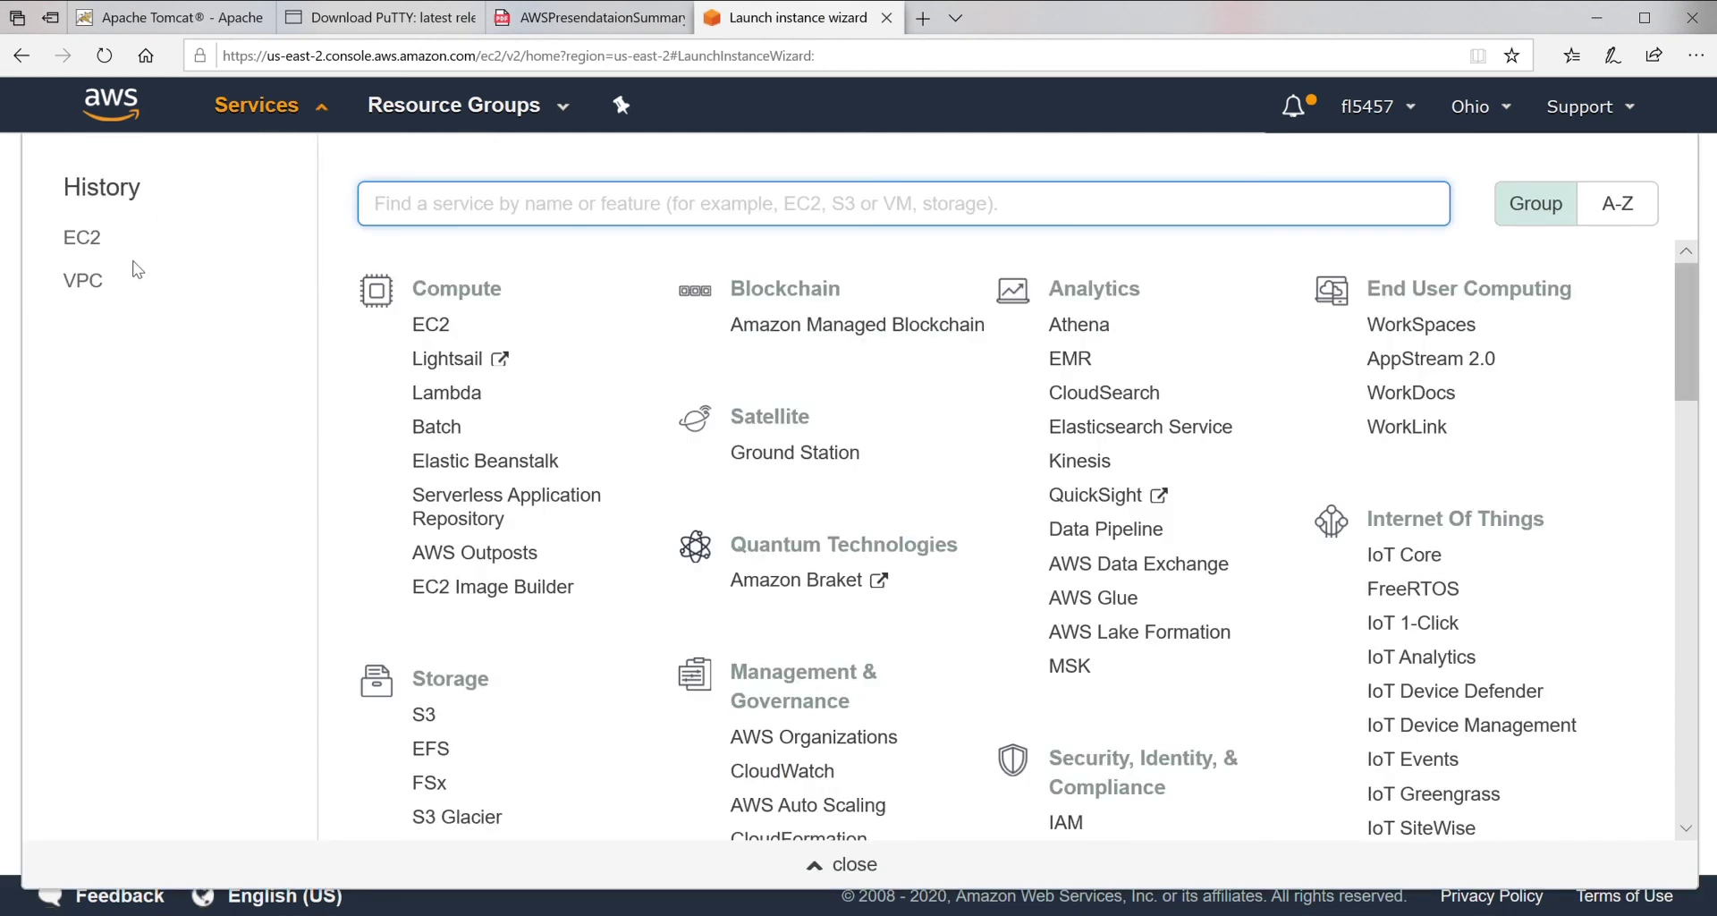
pyautogui.click(83, 238)
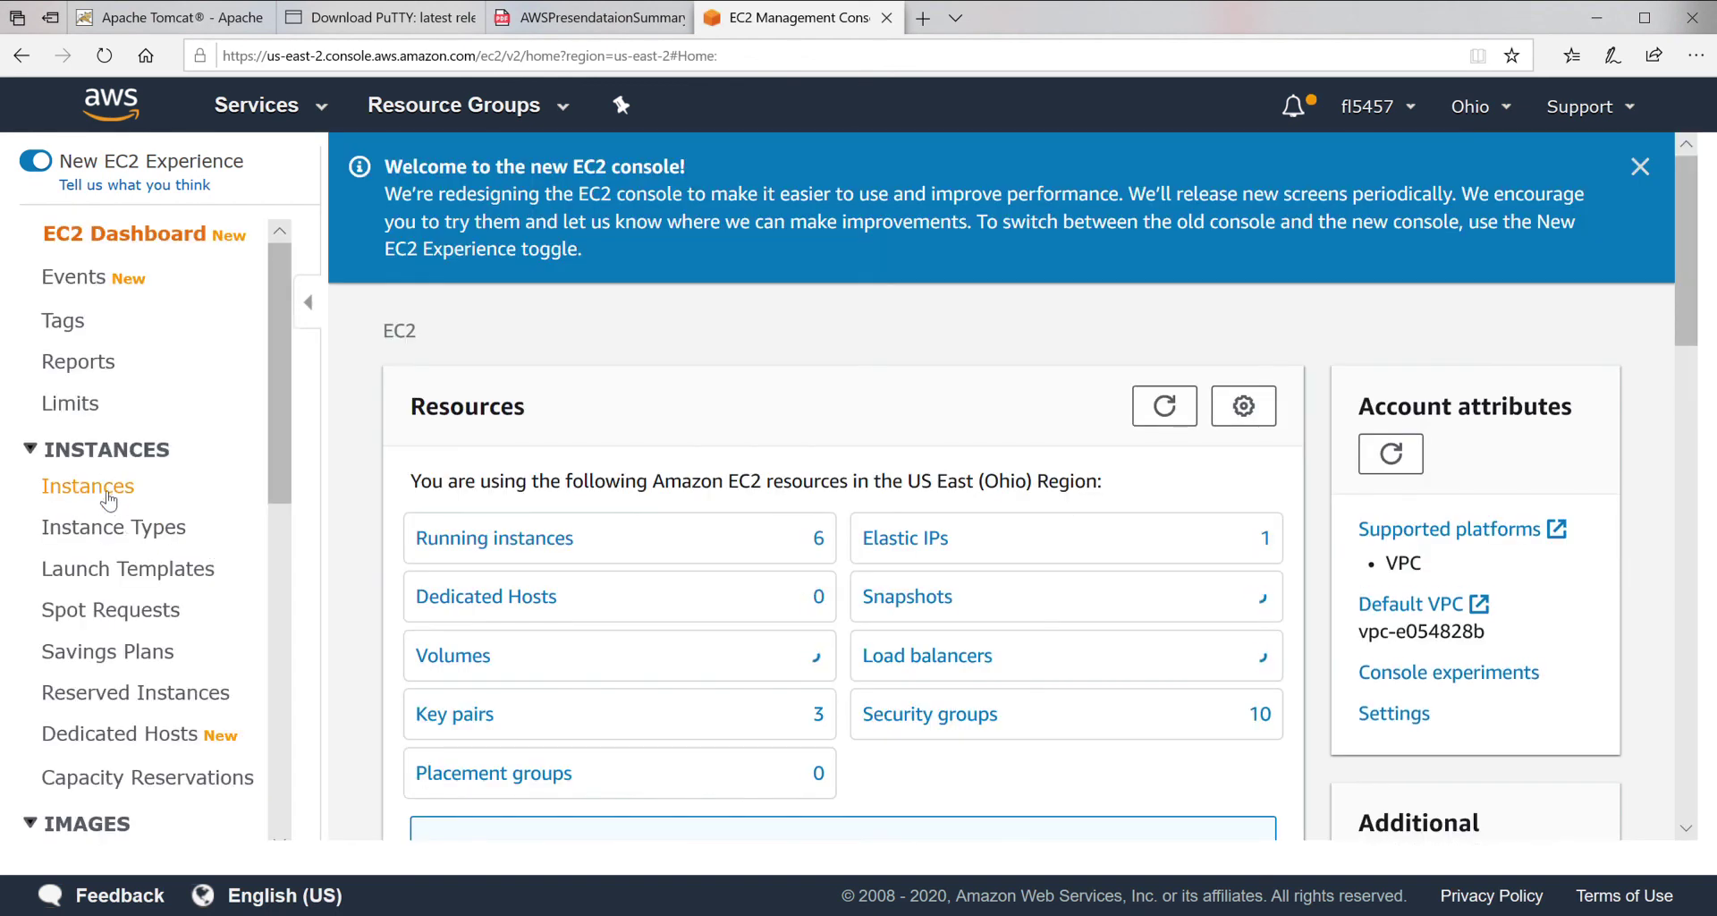
pyautogui.click(107, 492)
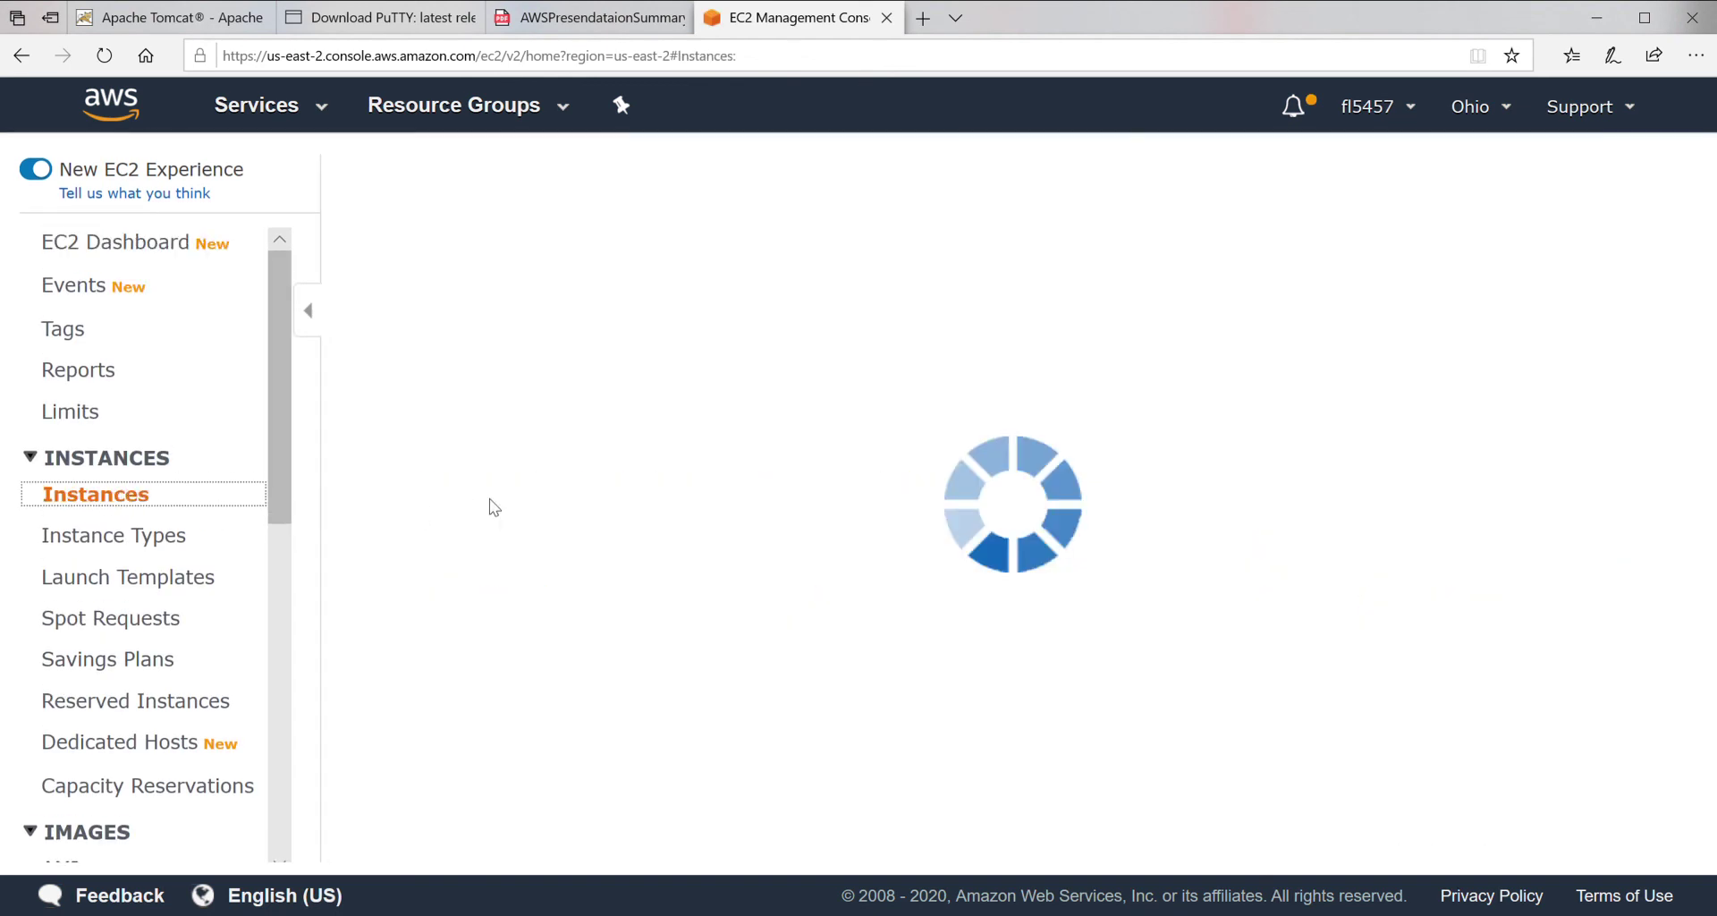